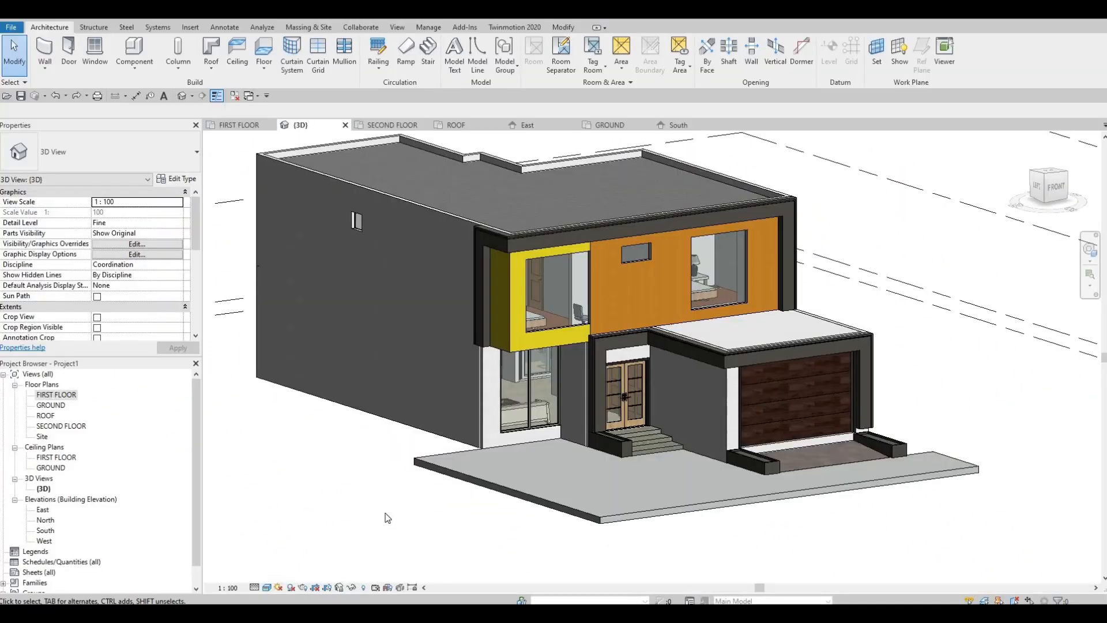
# Inspect the front of the house in 3D, covering the entrance, garage and upper-floor facade.
pyautogui.keyDown('shift'); pyautogui.moveTo(385, 519); pyautogui.dragTo(523, 475, button='middle'); pyautogui.keyUp('shift')
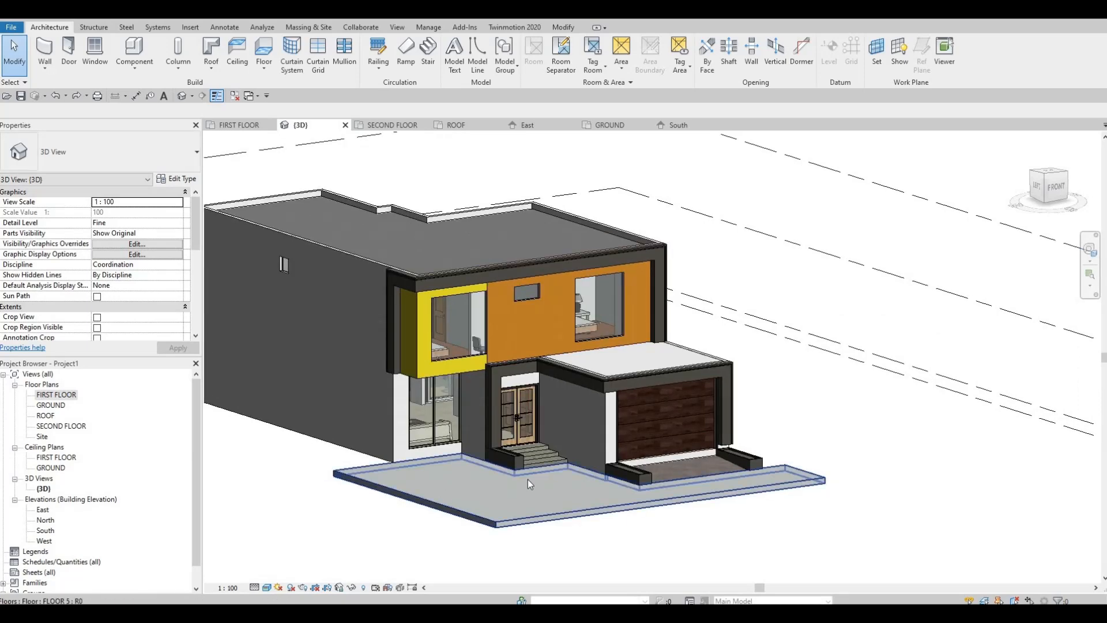
pyautogui.scroll(3, 592, 379)
pyautogui.scroll(3, 593, 379)
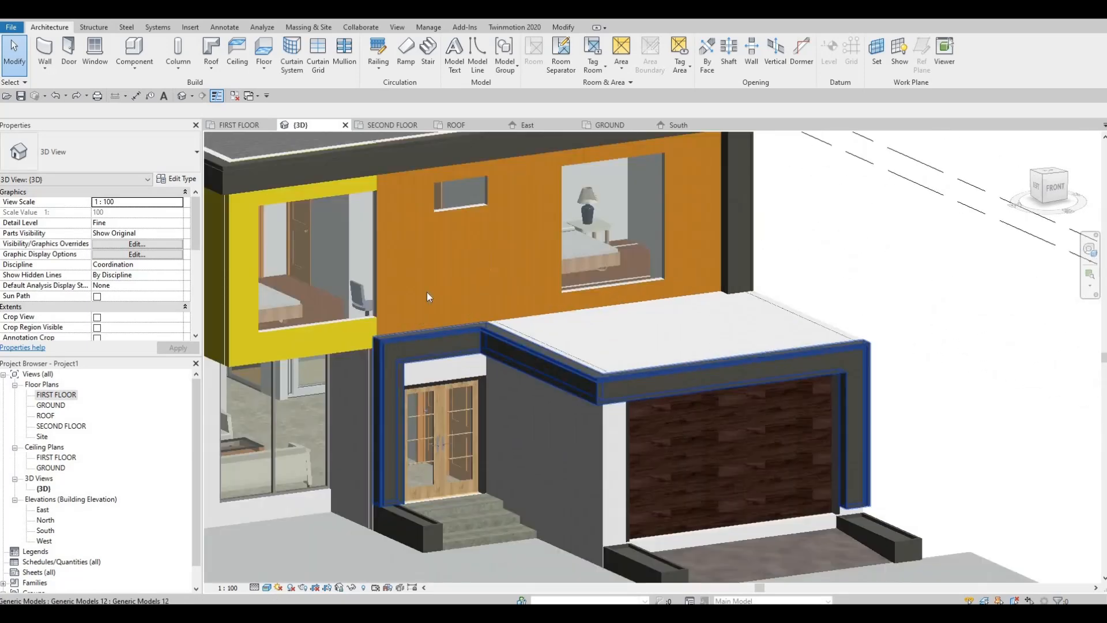
pyautogui.scroll(-2, 305, 256)
pyautogui.moveTo(227, 188); pyautogui.dragTo(398, 297, button='middle')
pyautogui.scroll(-2, 300, 294)
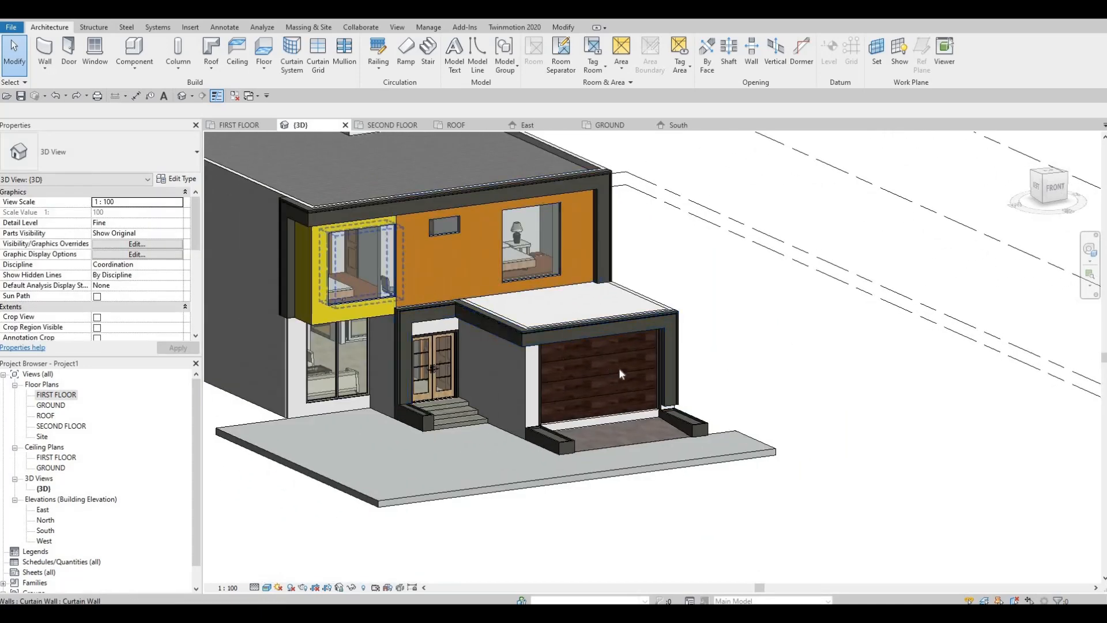
# Raise the top of the planter box at the garage's right-hand column and align it with the column's underside.
pyautogui.scroll(5, 750, 415)
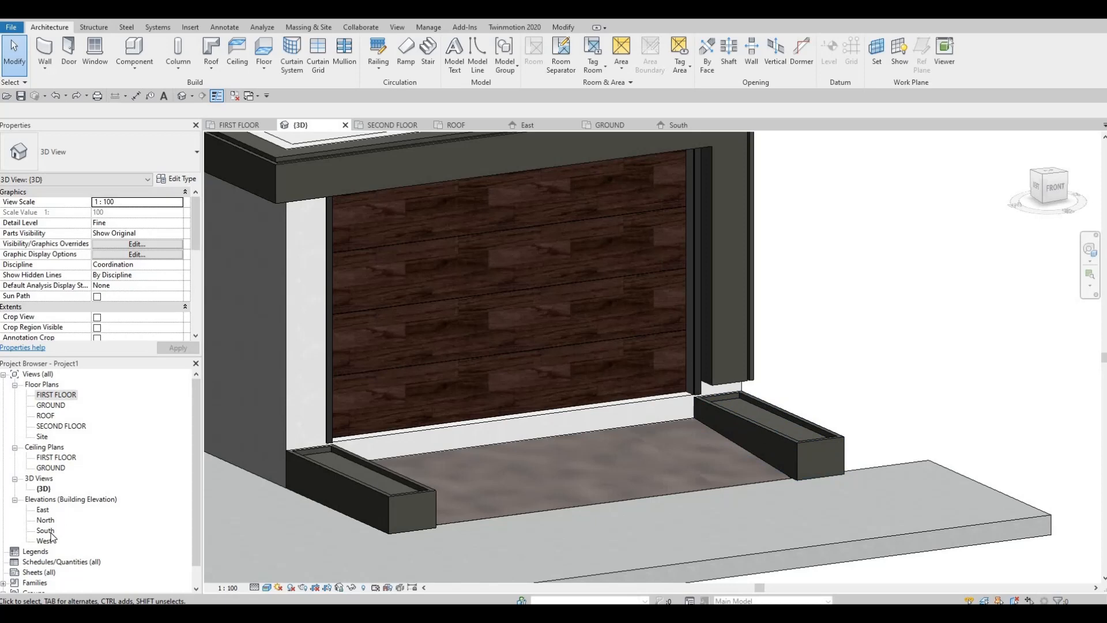
pyautogui.click(796, 444)
pyautogui.scroll(3, 760, 427)
pyautogui.scroll(2, 760, 427)
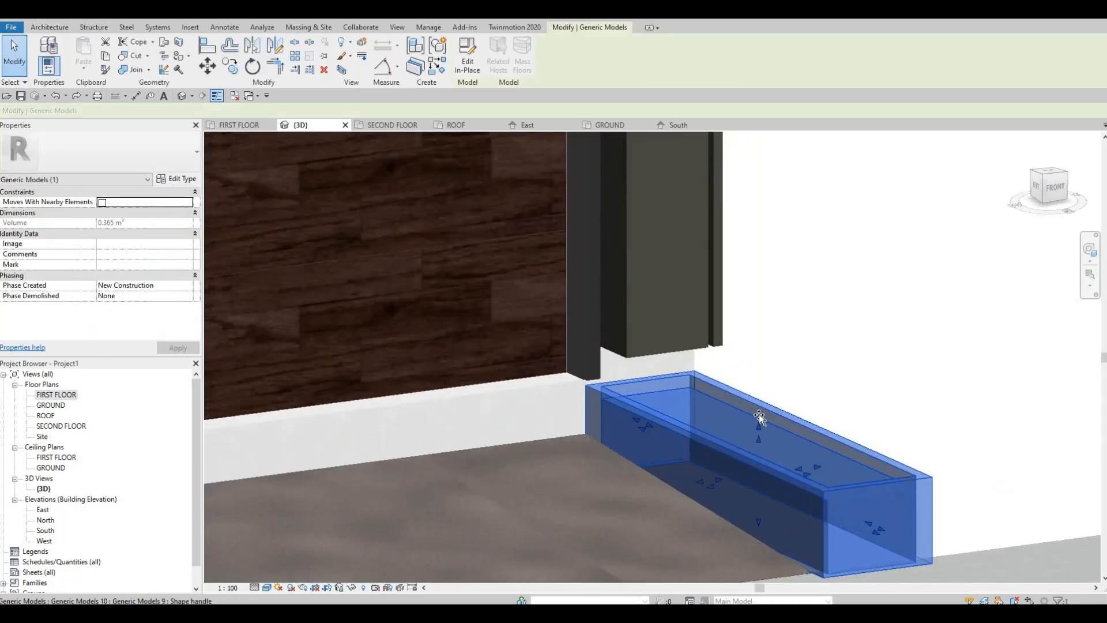
pyautogui.moveTo(760, 424); pyautogui.dragTo(726, 362)
pyautogui.keyDown('shift'); pyautogui.moveTo(710, 357); pyautogui.dragTo(698, 364, button='middle'); pyautogui.keyUp('shift')
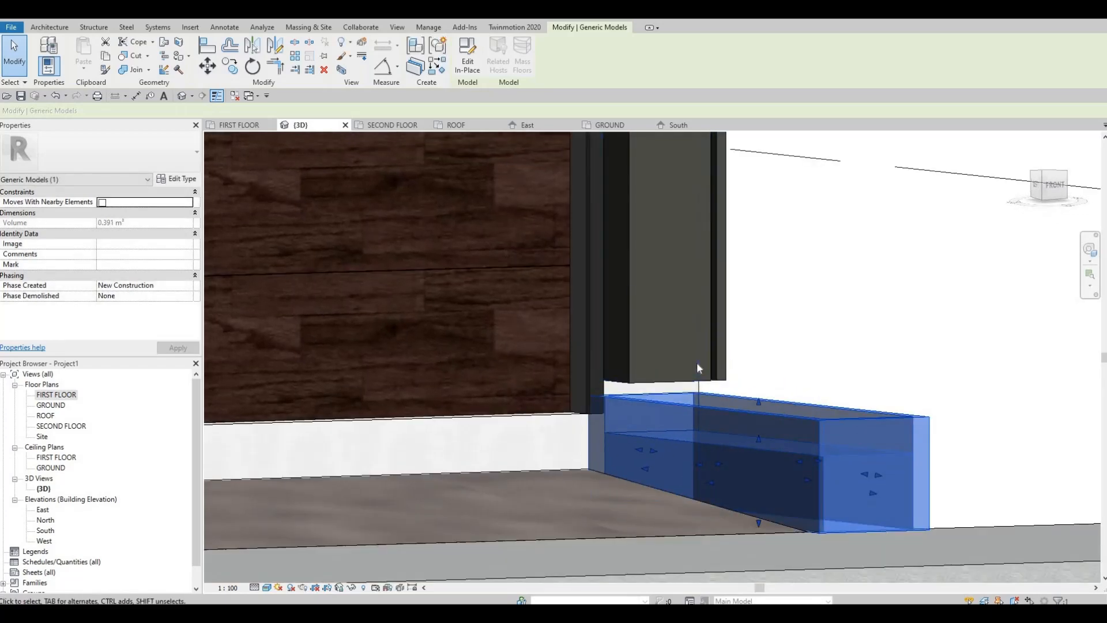
pyautogui.press('a')
pyautogui.press('l')
pyautogui.scroll(2, 613, 395)
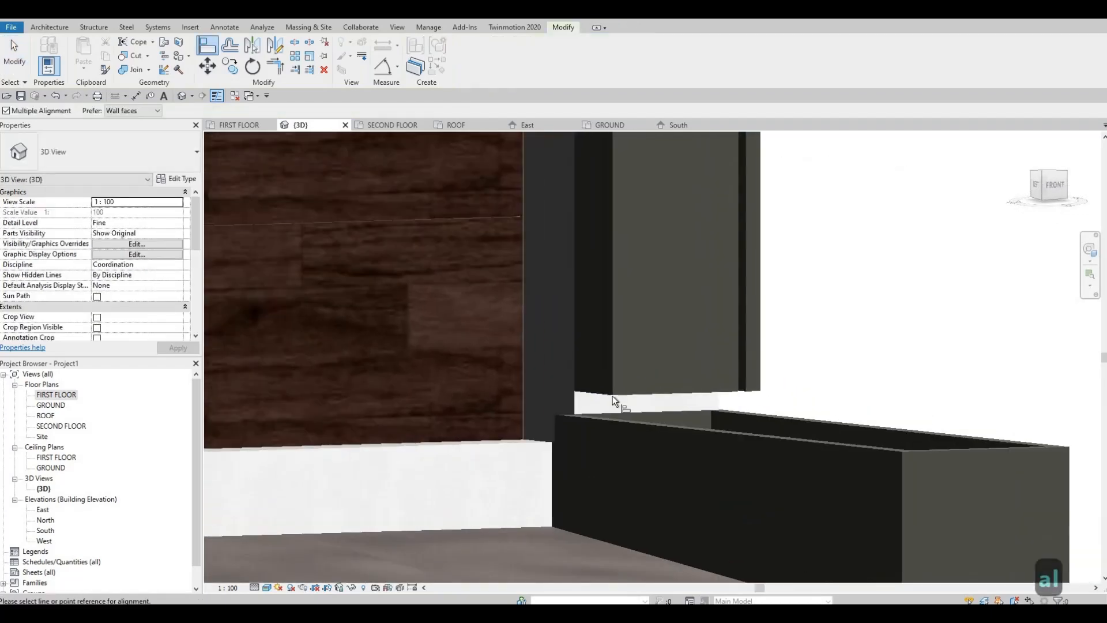
pyautogui.press('Tab')
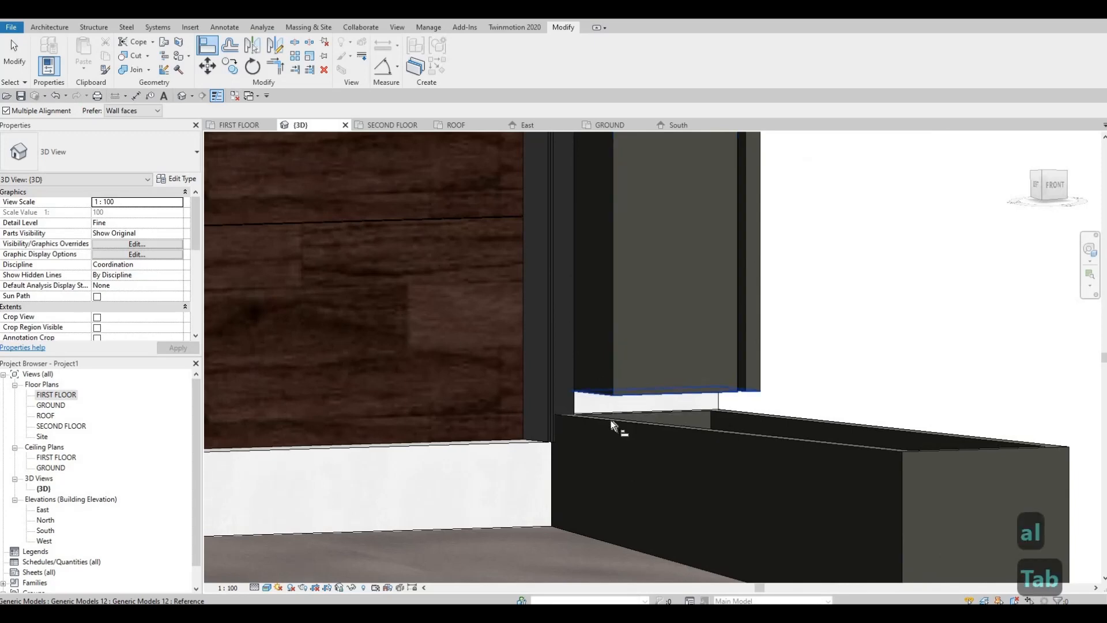
pyautogui.click(614, 426)
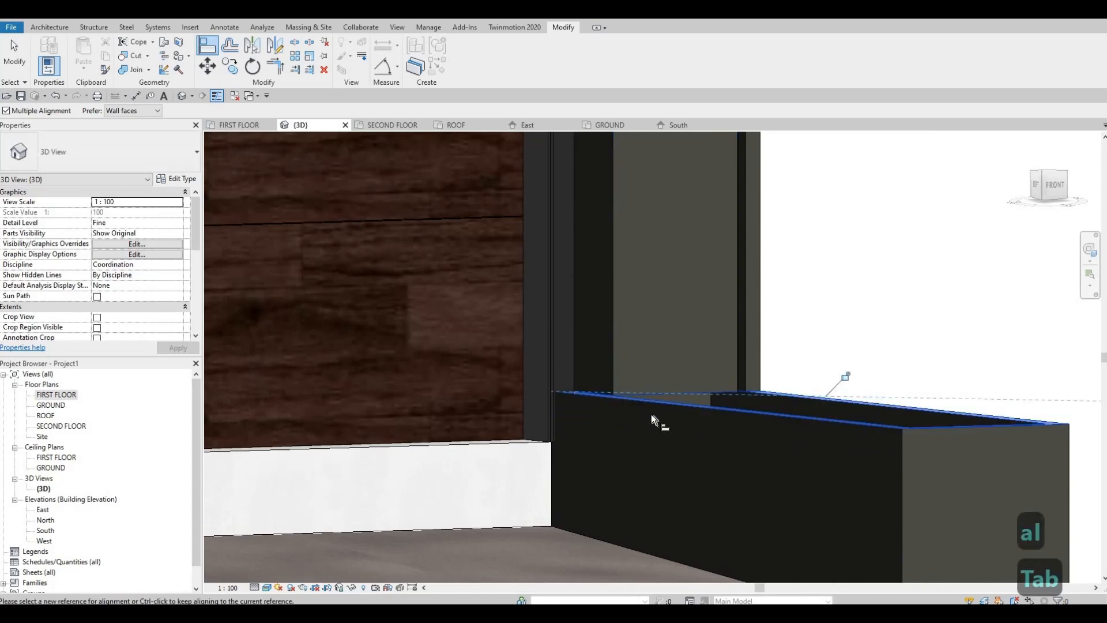
pyautogui.press('Escape')
pyautogui.keyDown('shift'); pyautogui.moveTo(689, 521); pyautogui.dragTo(715, 421, button='middle'); pyautogui.keyUp('shift')
pyautogui.scroll(-3, 740, 393)
pyautogui.press('Escape')
# Align the top of the planter box on the garage ramp's left side with the top of the right-hand planter box.
pyautogui.scroll(-1, 743, 399)
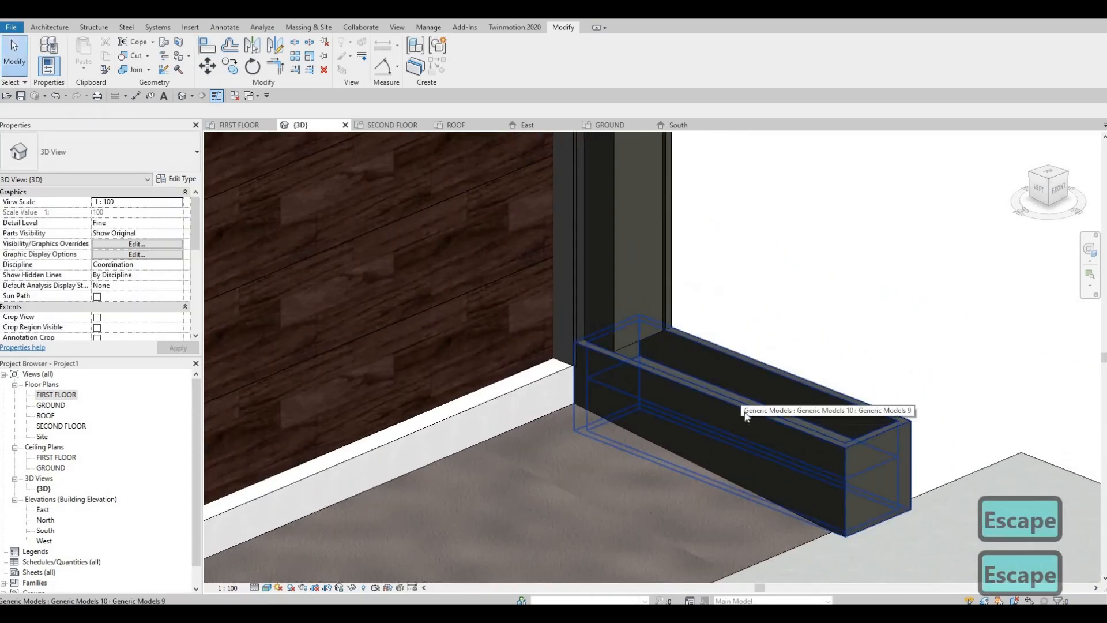
pyautogui.click(742, 398)
pyautogui.moveTo(745, 397); pyautogui.dragTo(724, 410)
pyautogui.press('Escape')
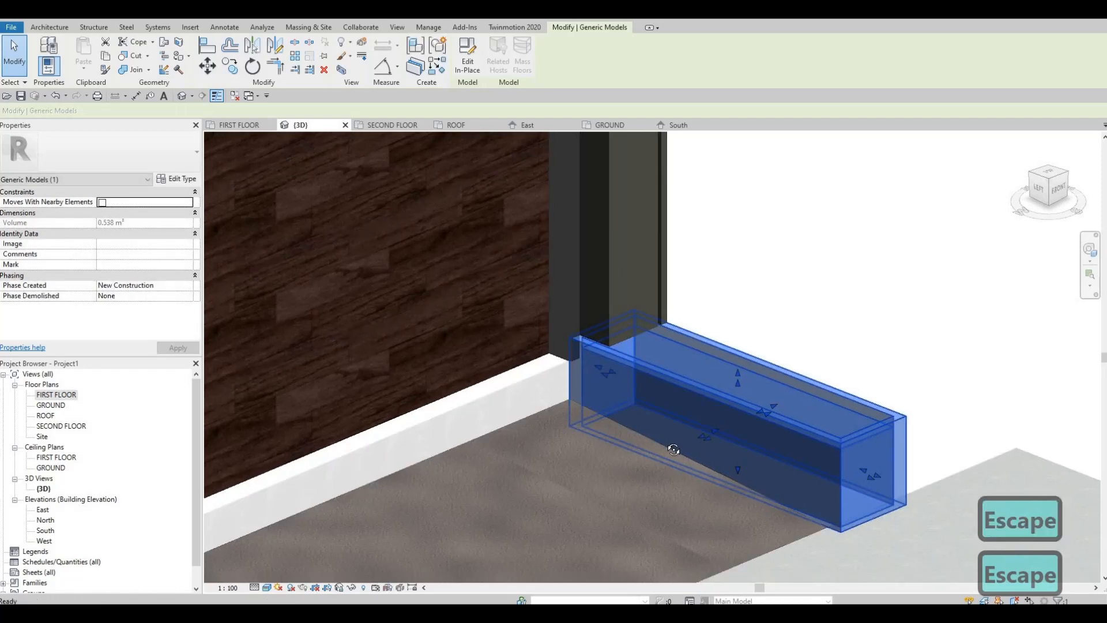
pyautogui.keyDown('shift'); pyautogui.moveTo(673, 449); pyautogui.dragTo(878, 415, button='middle'); pyautogui.keyUp('shift')
pyautogui.press('a')
pyautogui.press('l')
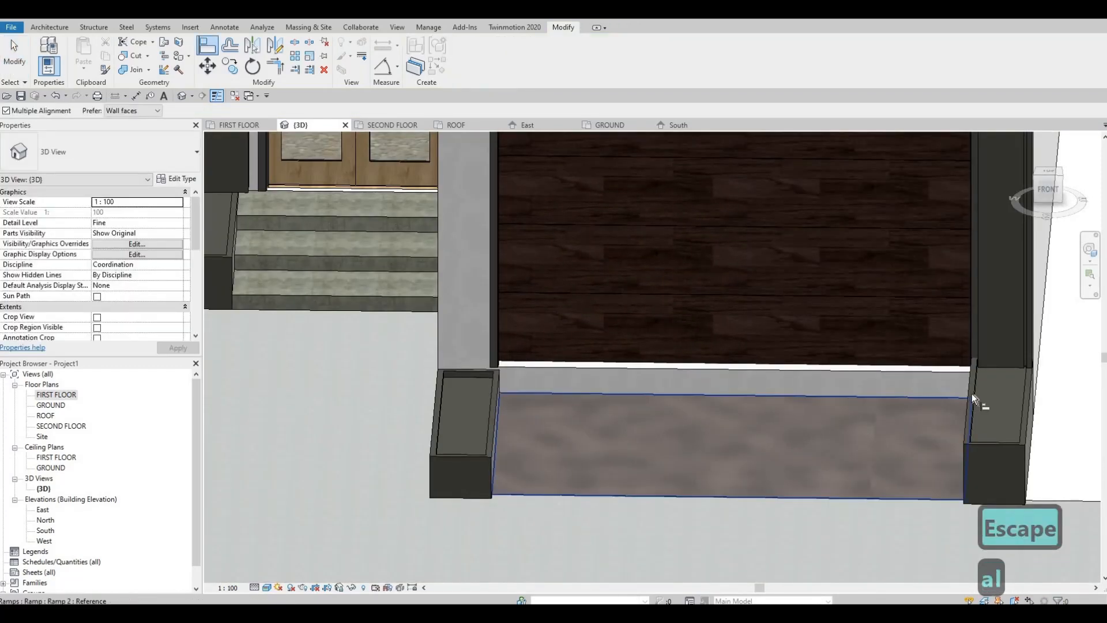
pyautogui.click(971, 393)
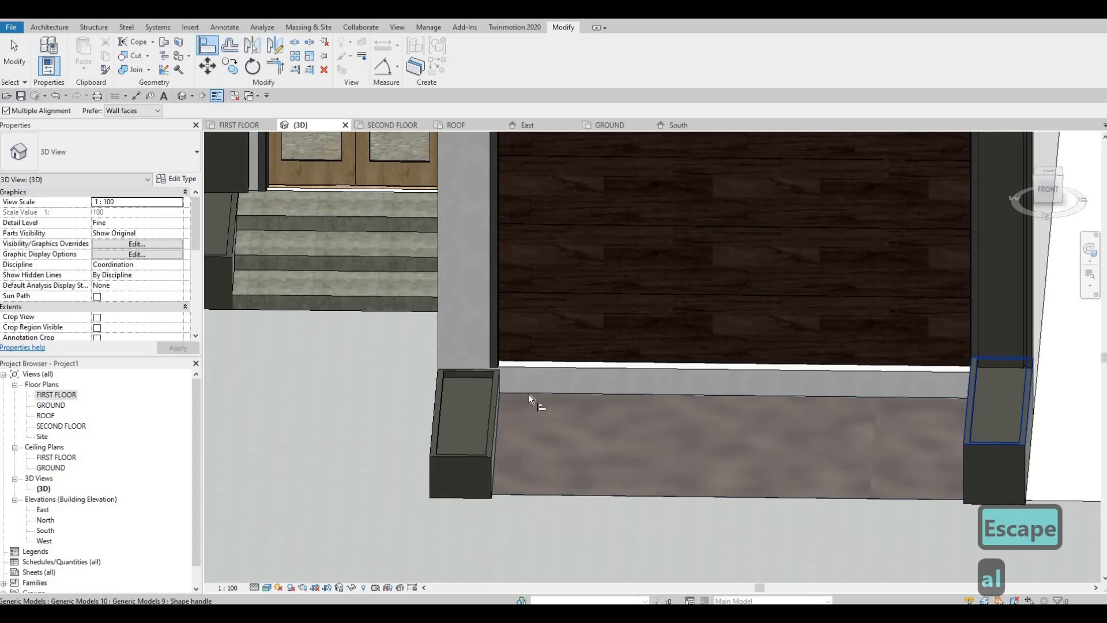
pyautogui.click(496, 393)
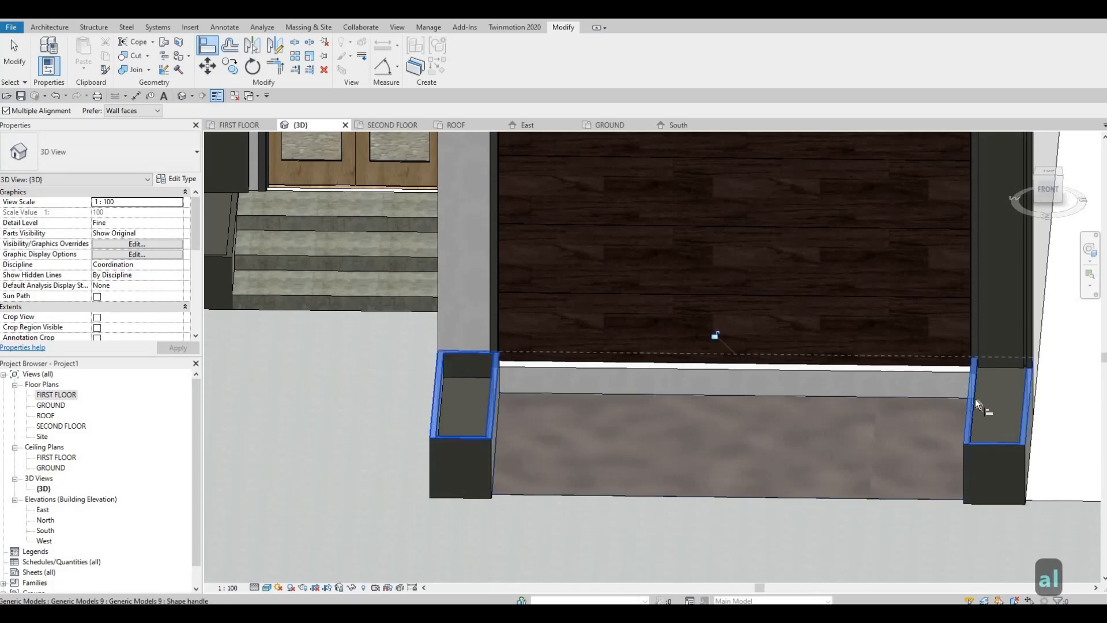
pyautogui.press('Escape')
pyautogui.press('Escape')
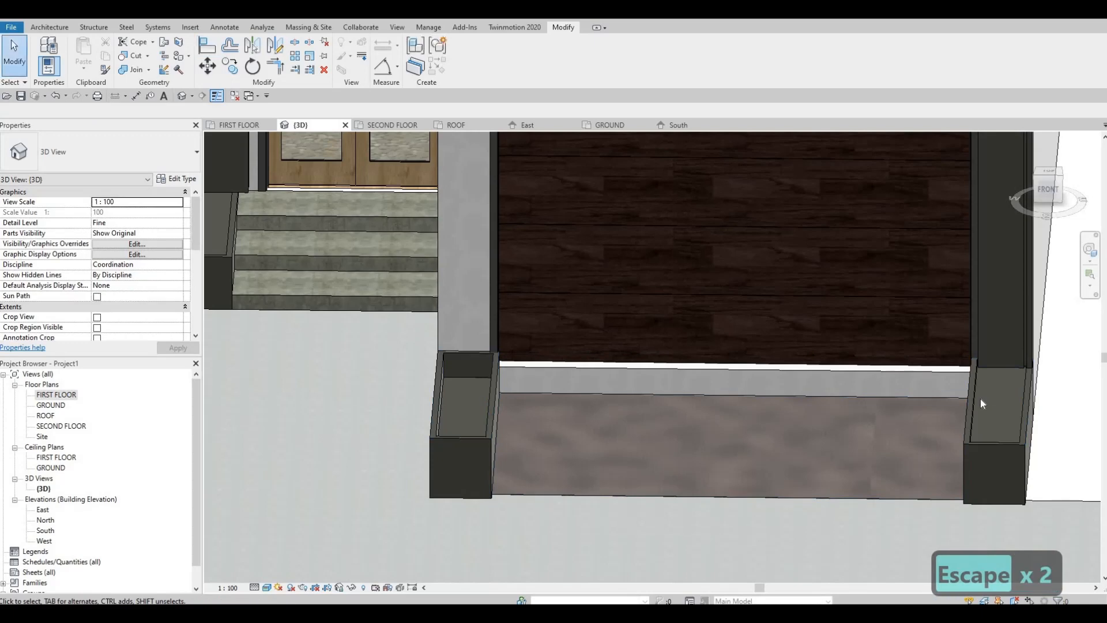
pyautogui.press('a')
pyautogui.press('l')
pyautogui.click(976, 397)
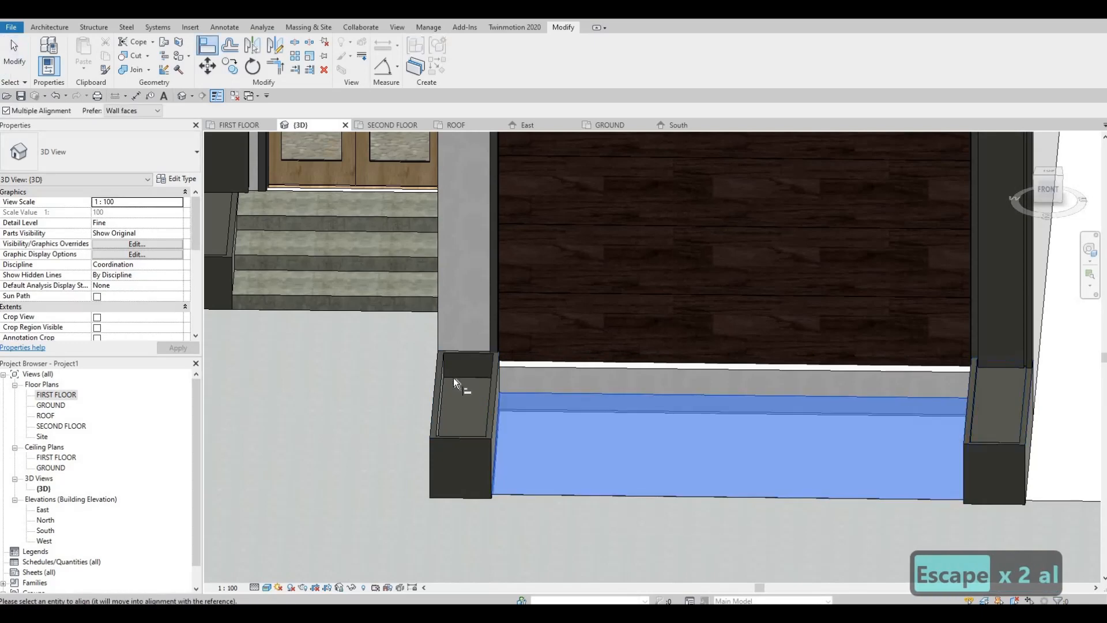
pyautogui.press('Escape')
pyautogui.press('Escape')
# Align the inner floor of the left planter box with the inner floor of the right planter box.
pyautogui.press('a')
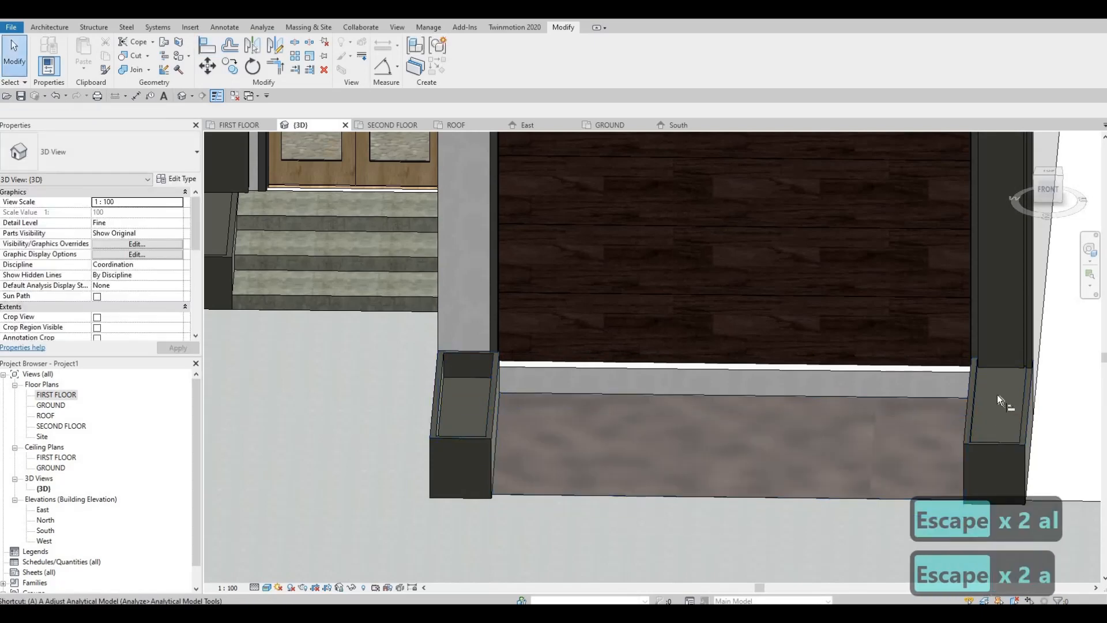
pyautogui.press('l')
pyautogui.click(974, 395)
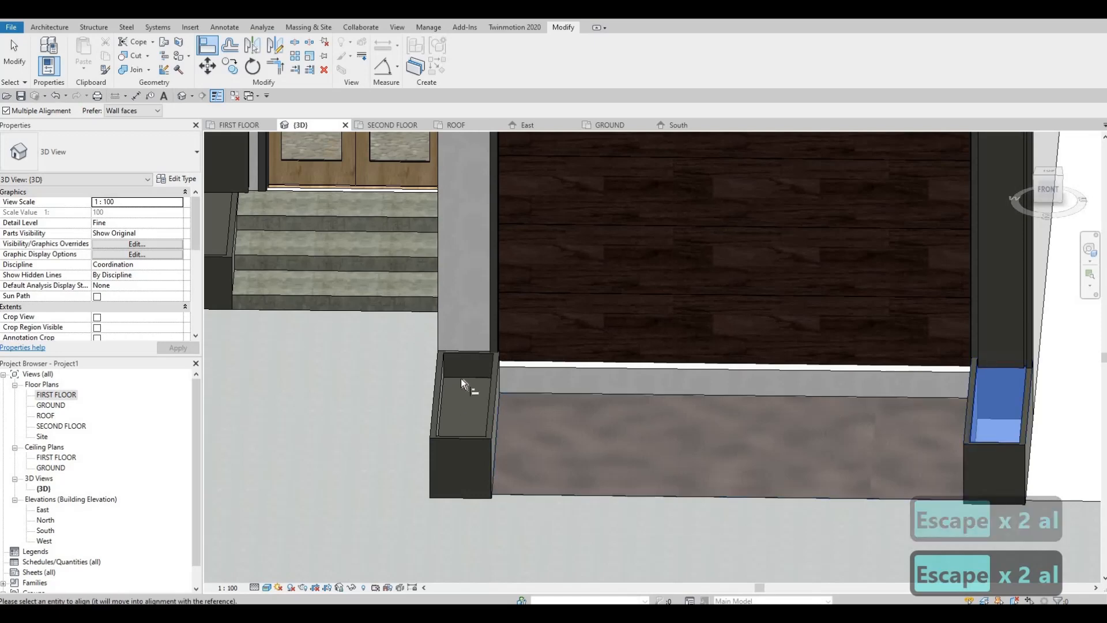
pyautogui.click(520, 424)
pyautogui.press('Escape')
pyautogui.press('Escape')
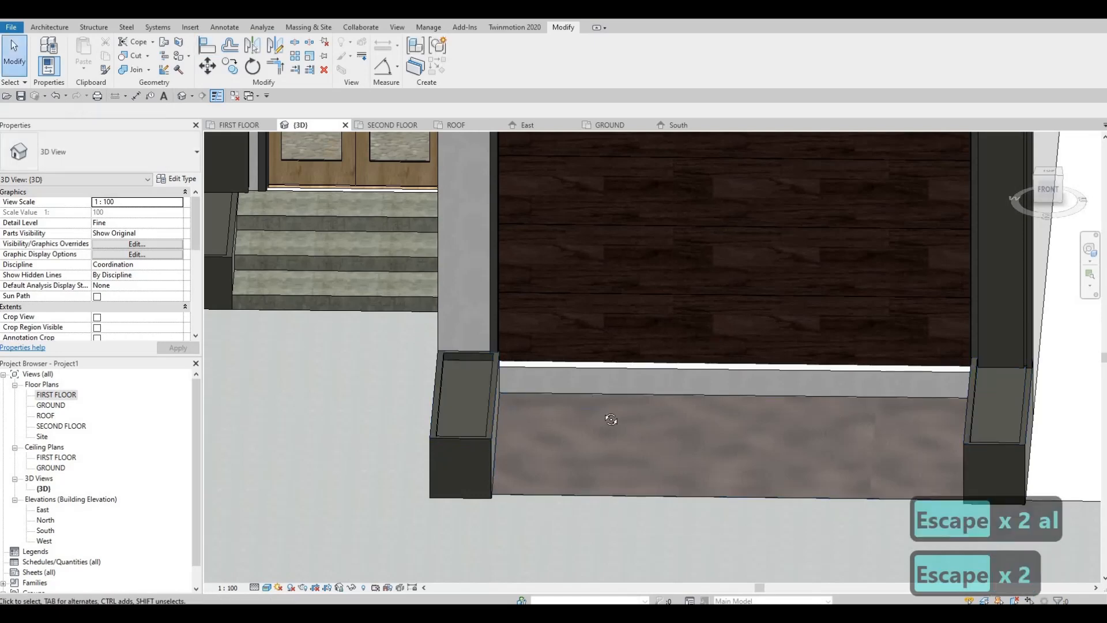
# Examine the planter boxes, garage, entrance and upper facade of the house from several angles in 3D.
pyautogui.keyDown('shift'); pyautogui.moveTo(622, 413); pyautogui.dragTo(535, 406, button='middle'); pyautogui.keyUp('shift')
pyautogui.press('Escape')
pyautogui.scroll(-4, 698, 397)
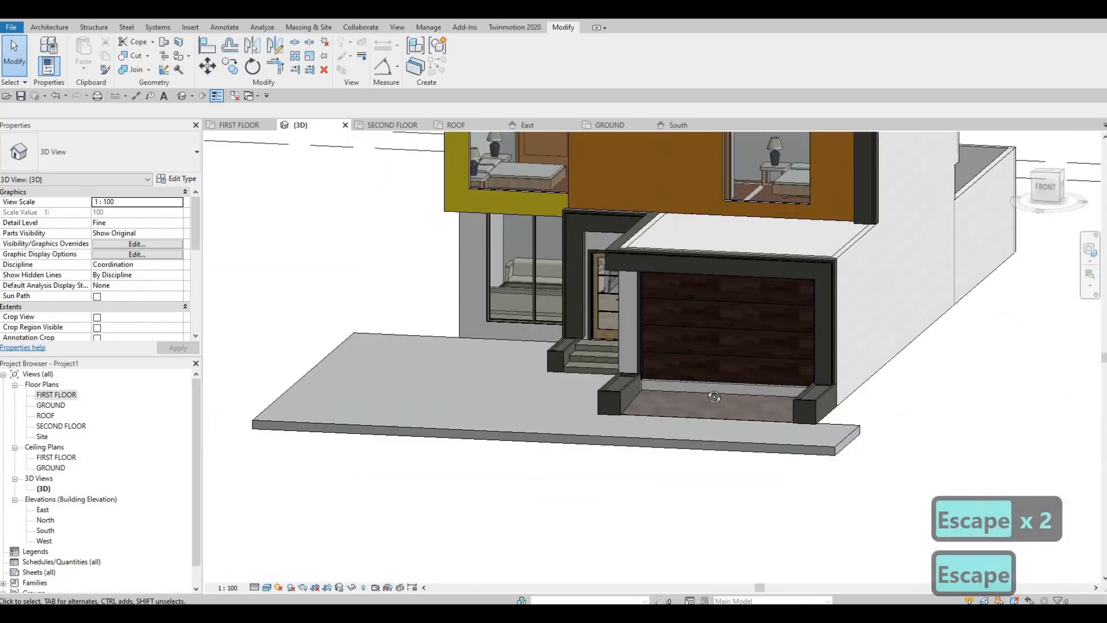
pyautogui.keyDown('shift'); pyautogui.moveTo(602, 369); pyautogui.dragTo(642, 378, button='middle'); pyautogui.keyUp('shift')
pyautogui.scroll(-1, 645, 346)
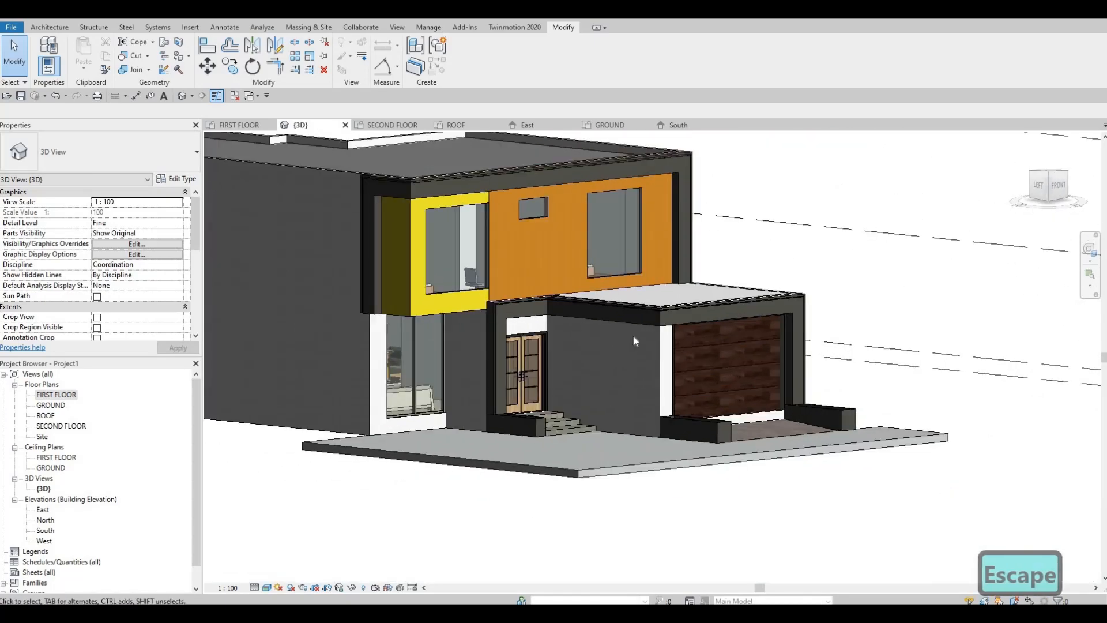
pyautogui.keyDown('shift'); pyautogui.moveTo(633, 337); pyautogui.dragTo(629, 348, button='middle'); pyautogui.keyUp('shift')
pyautogui.keyDown('shift'); pyautogui.moveTo(527, 254); pyautogui.dragTo(506, 285, button='middle'); pyautogui.keyUp('shift')
pyautogui.scroll(3, 507, 271)
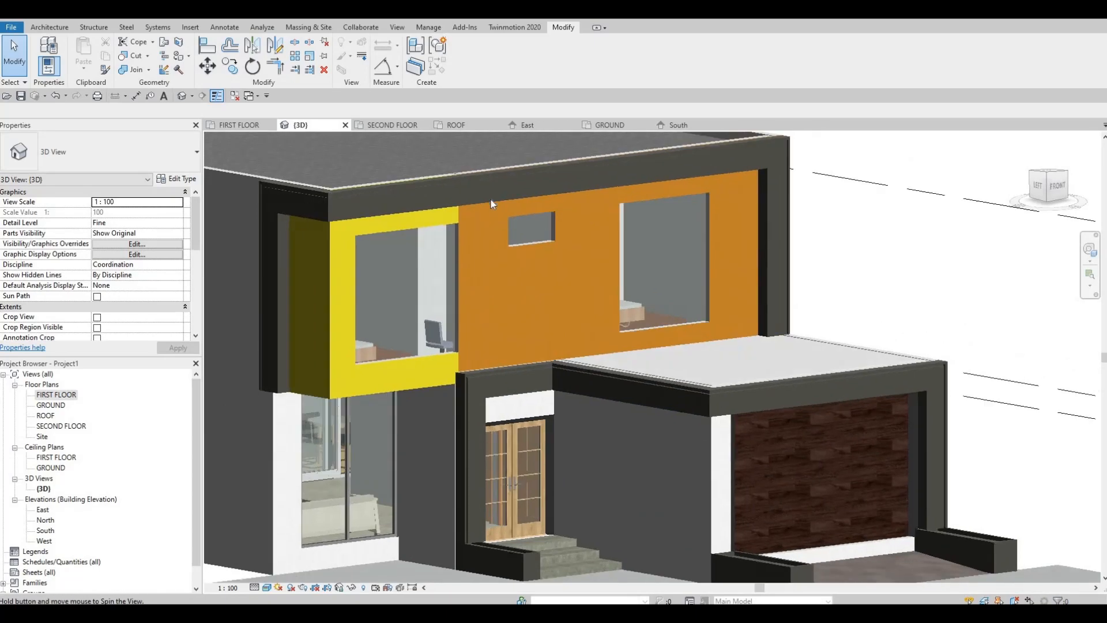
pyautogui.keyDown('shift'); pyautogui.moveTo(490, 200); pyautogui.dragTo(444, 248, button='middle'); pyautogui.keyUp('shift')
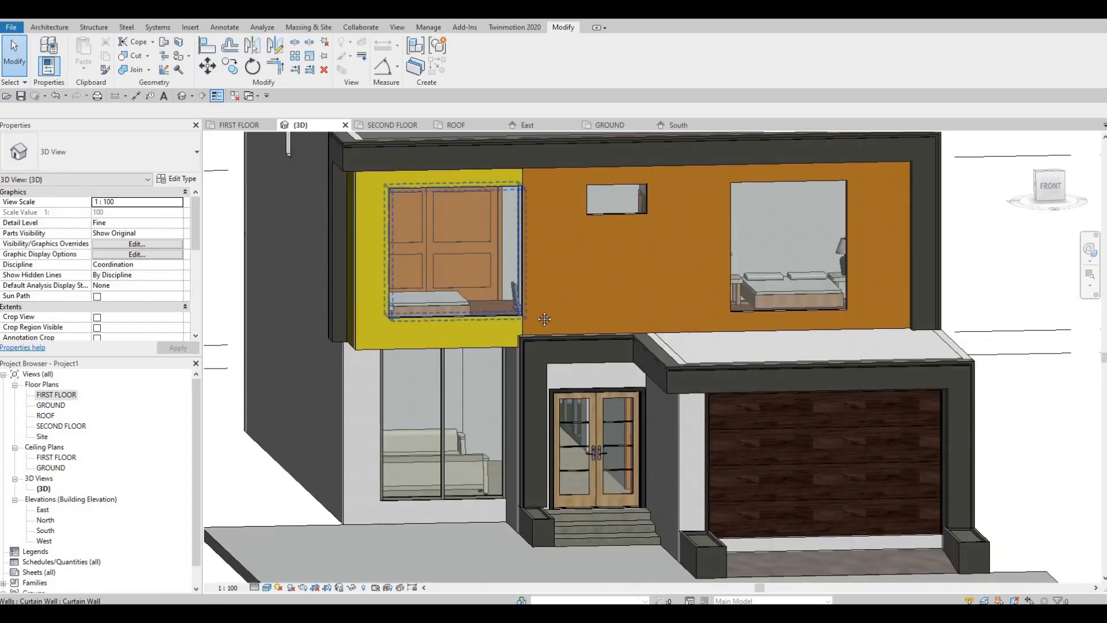
pyautogui.keyDown('shift'); pyautogui.moveTo(493, 312); pyautogui.dragTo(285, 524, button='middle'); pyautogui.keyUp('shift')
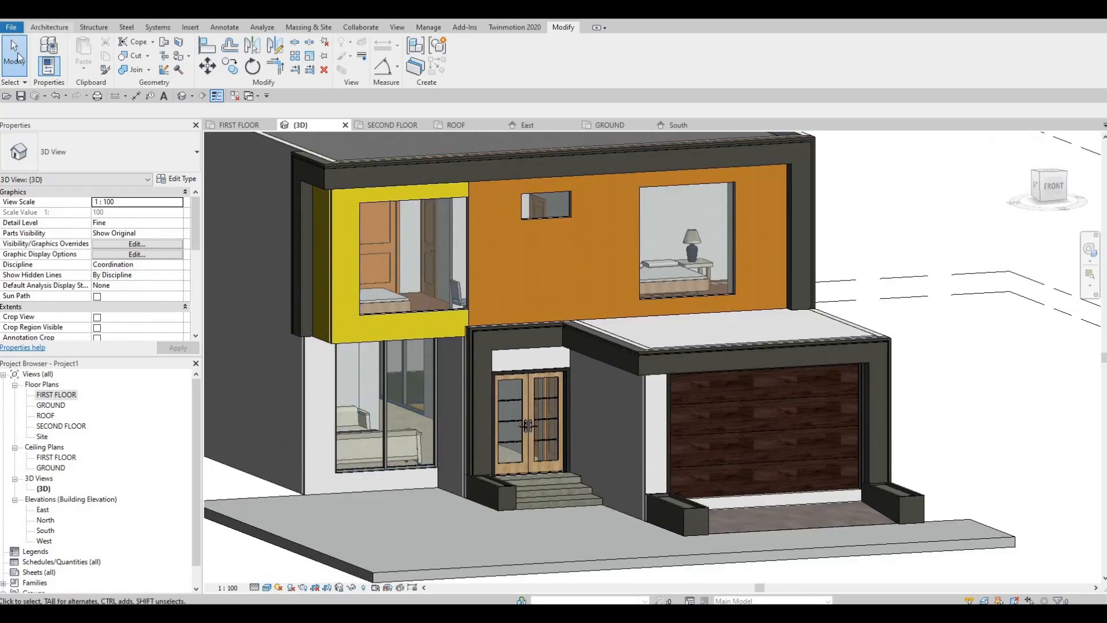
# Start placing a vertical wall sweep of the Cornice type.
pyautogui.click(49, 28)
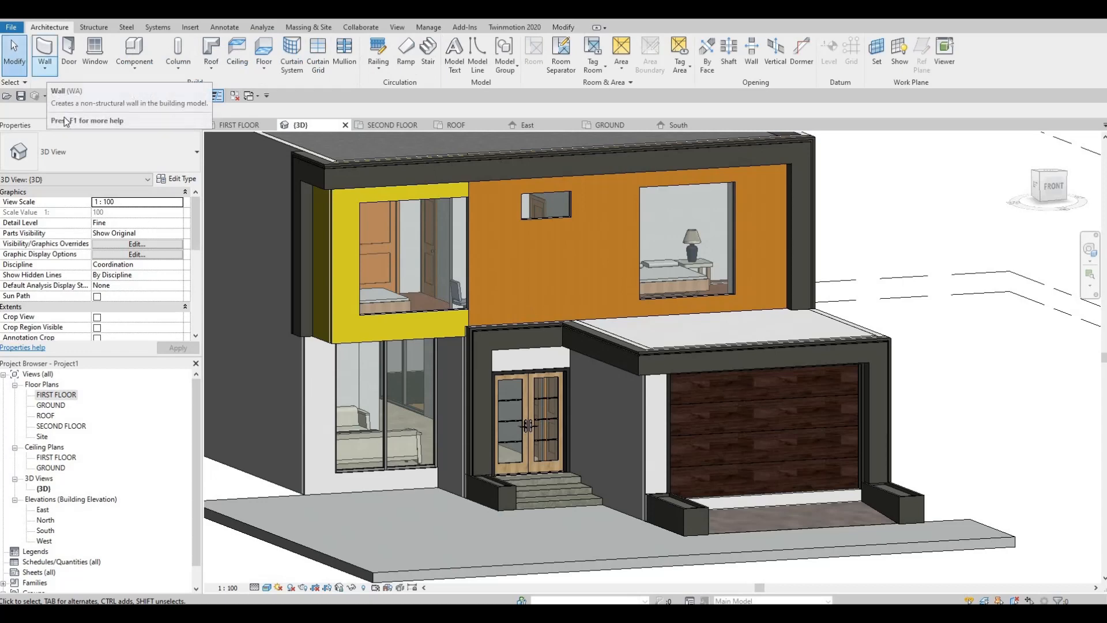
pyautogui.click(45, 69)
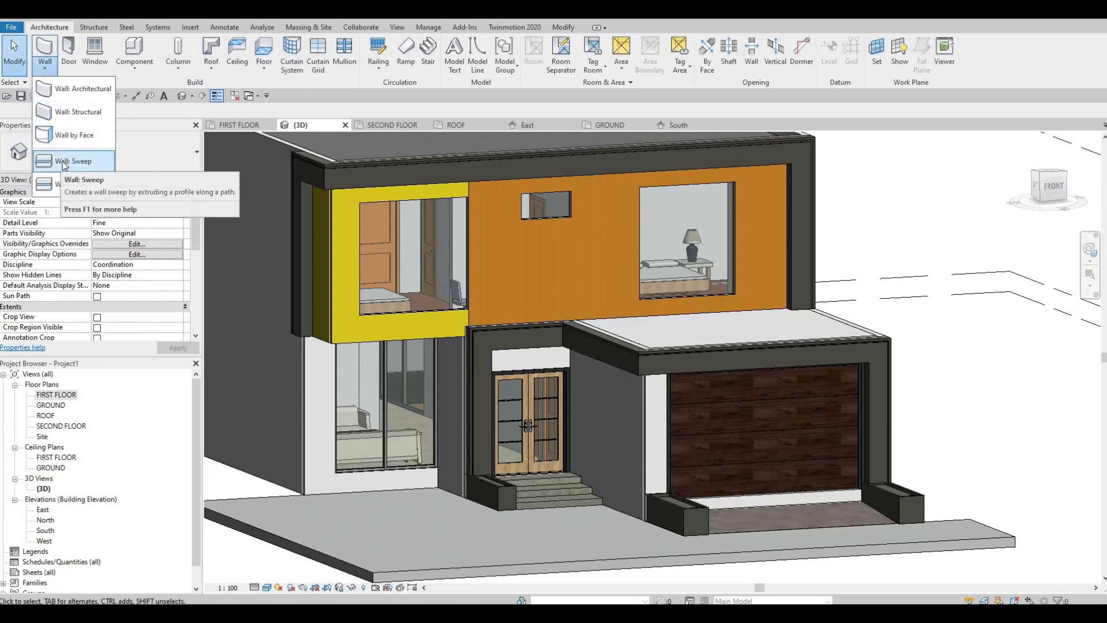
pyautogui.click(63, 163)
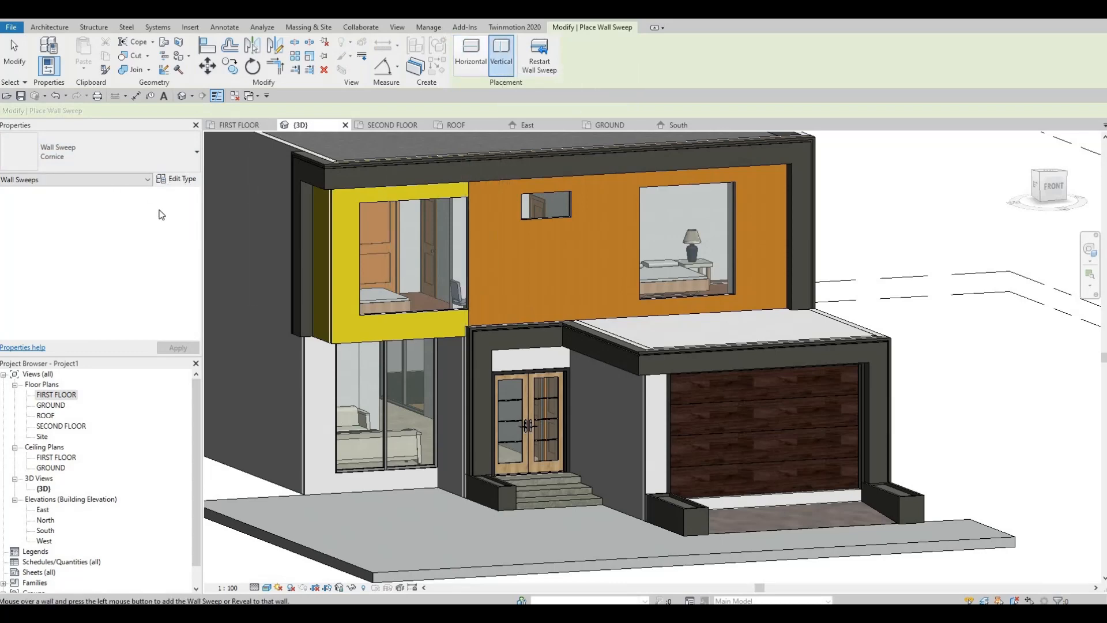
# Set the Cornice wall sweep type's material to Pine, Scots from the Wood category of the AEC Materials library.
pyautogui.click(176, 179)
pyautogui.click(638, 245)
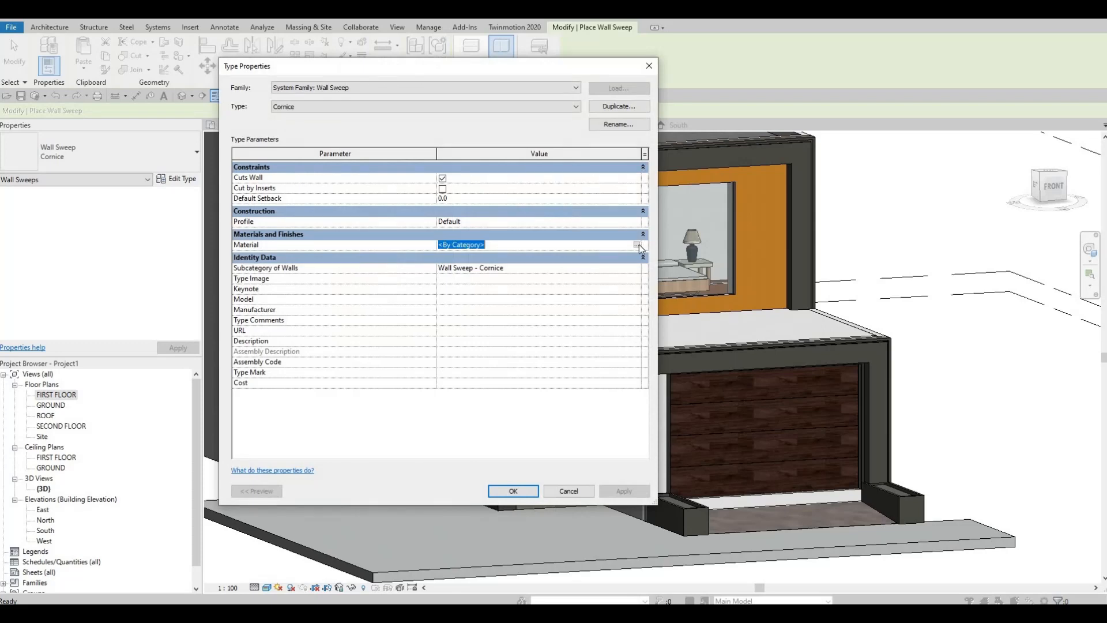
pyautogui.click(638, 244)
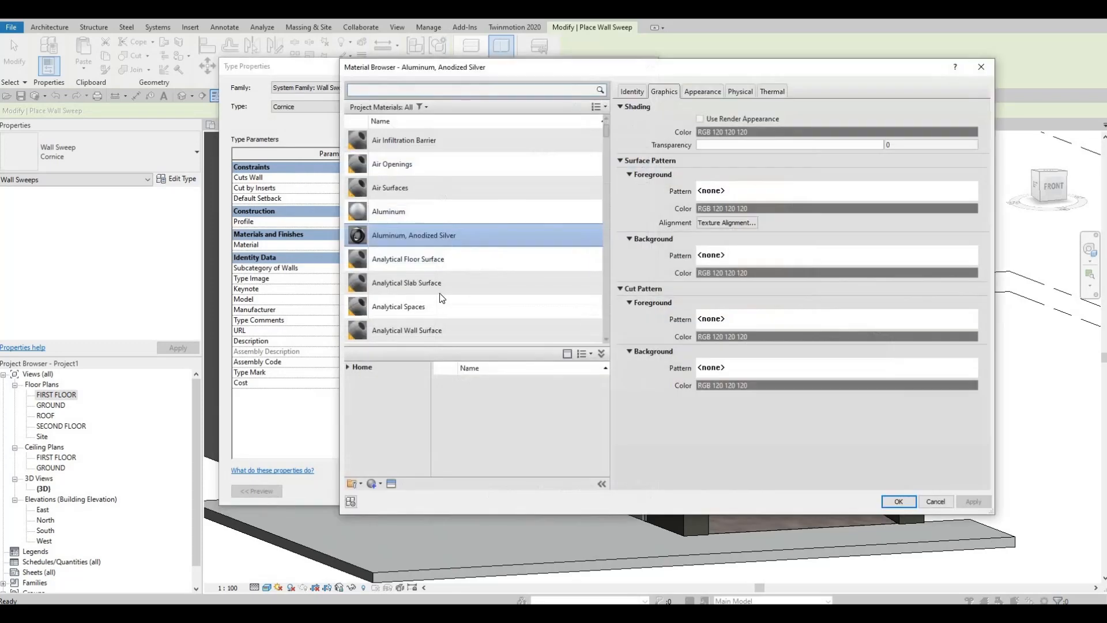
pyautogui.scroll(-3, 433, 306)
pyautogui.scroll(-4, 433, 307)
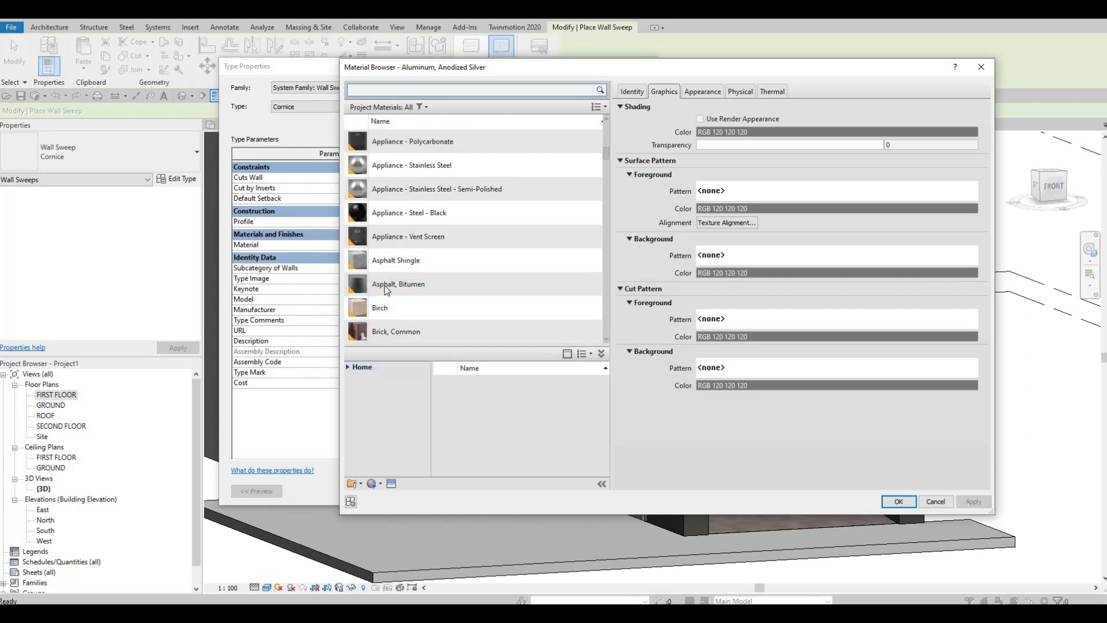
pyautogui.scroll(-10, 386, 288)
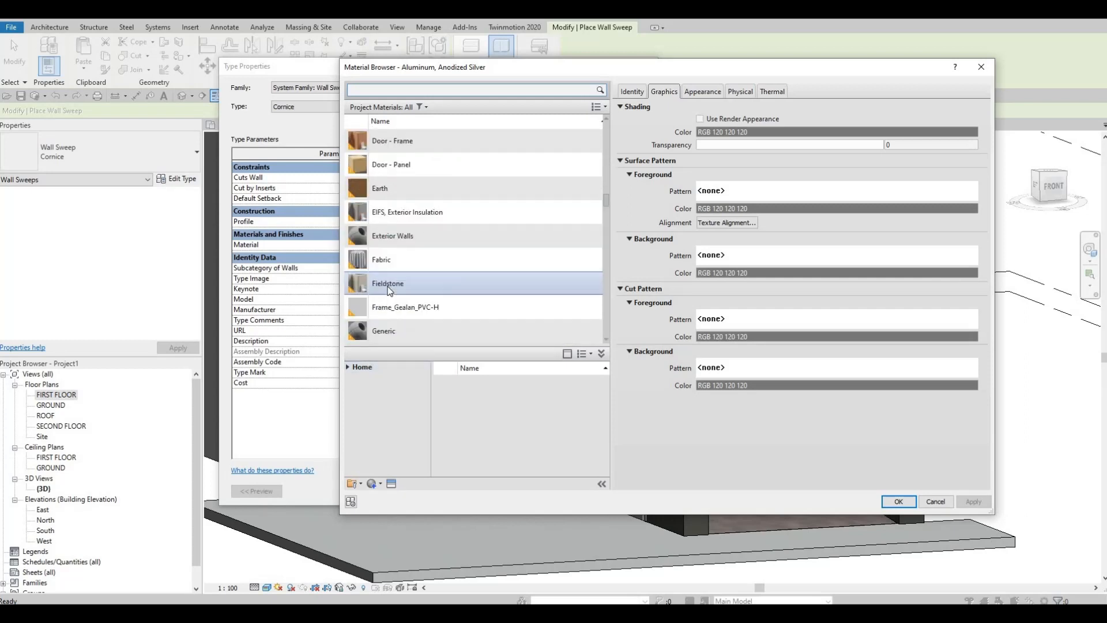
pyautogui.scroll(-4, 381, 306)
pyautogui.click(348, 368)
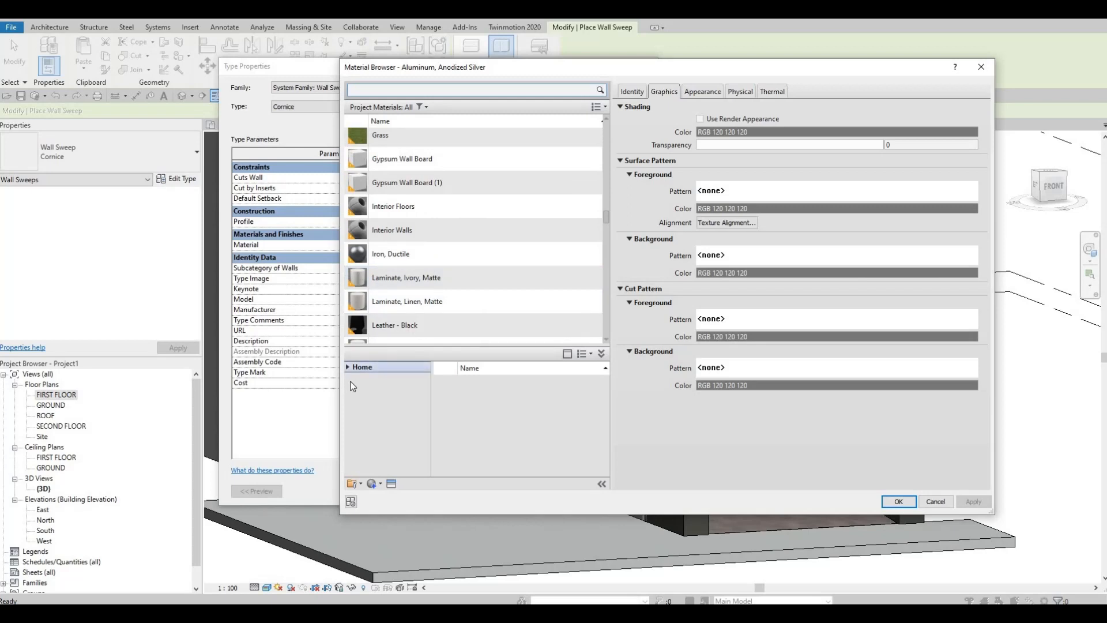
pyautogui.click(353, 389)
pyautogui.scroll(-3, 372, 456)
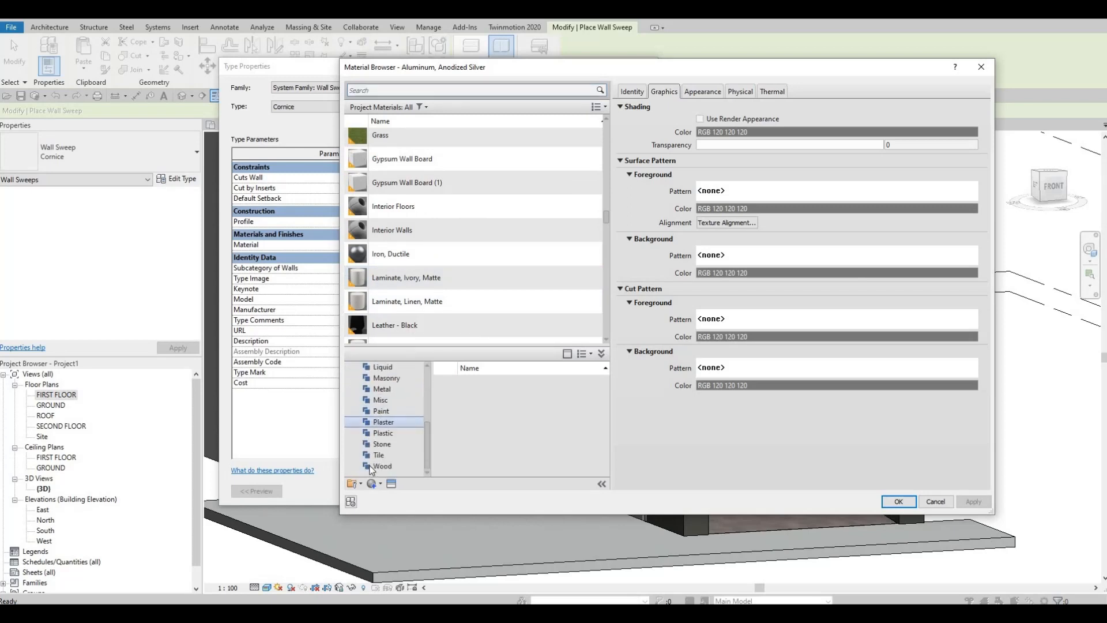
pyautogui.scroll(-5, 472, 424)
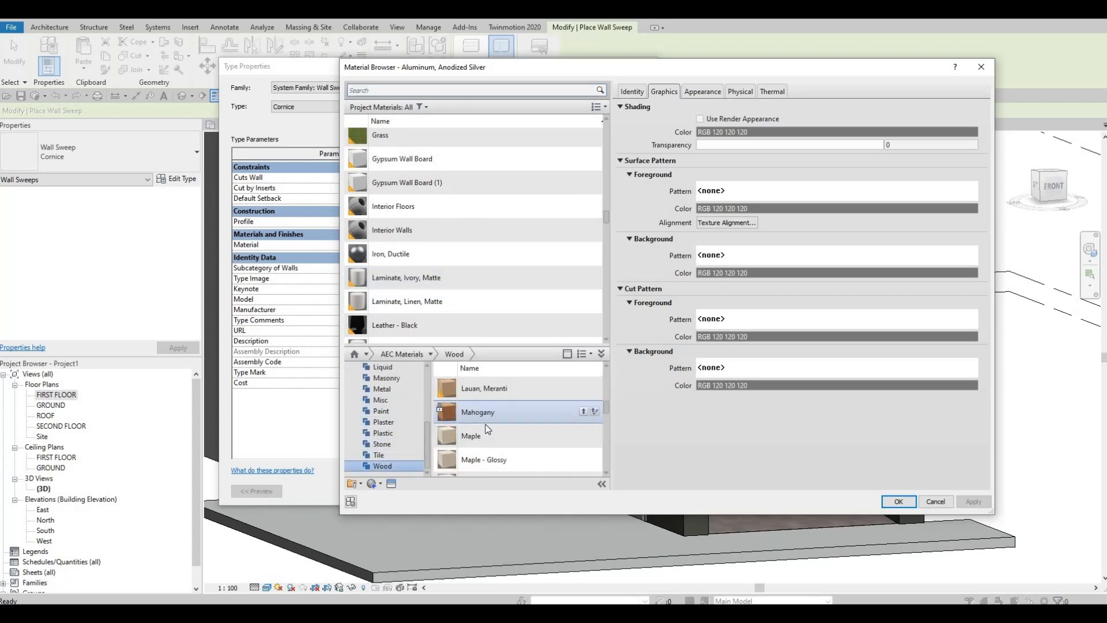
pyautogui.scroll(-4, 490, 428)
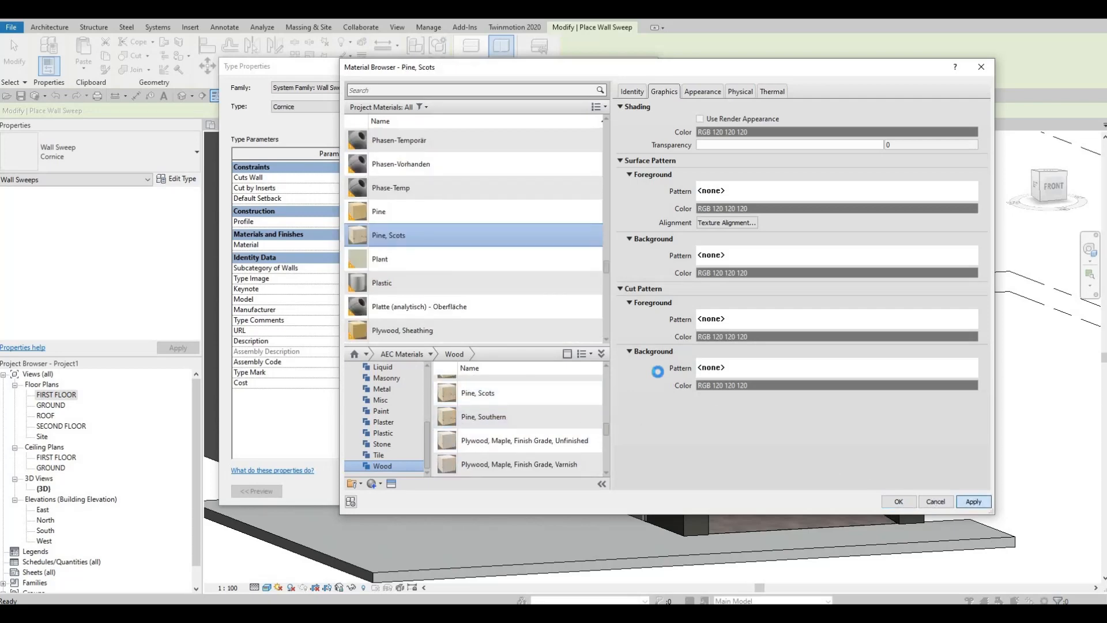
pyautogui.press('Return')
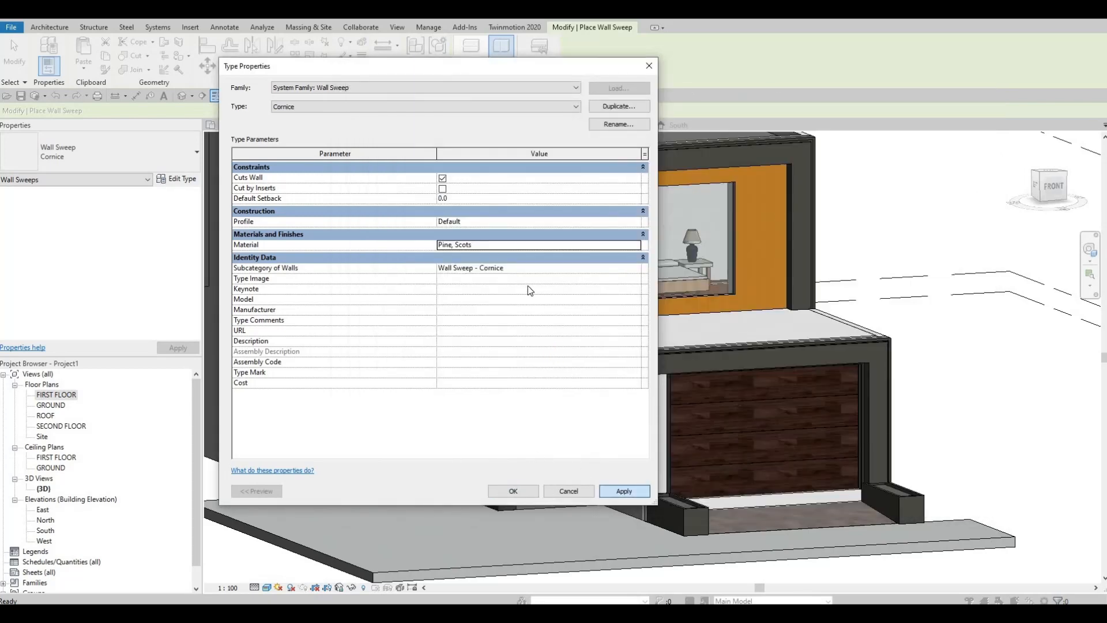
pyautogui.press('Return')
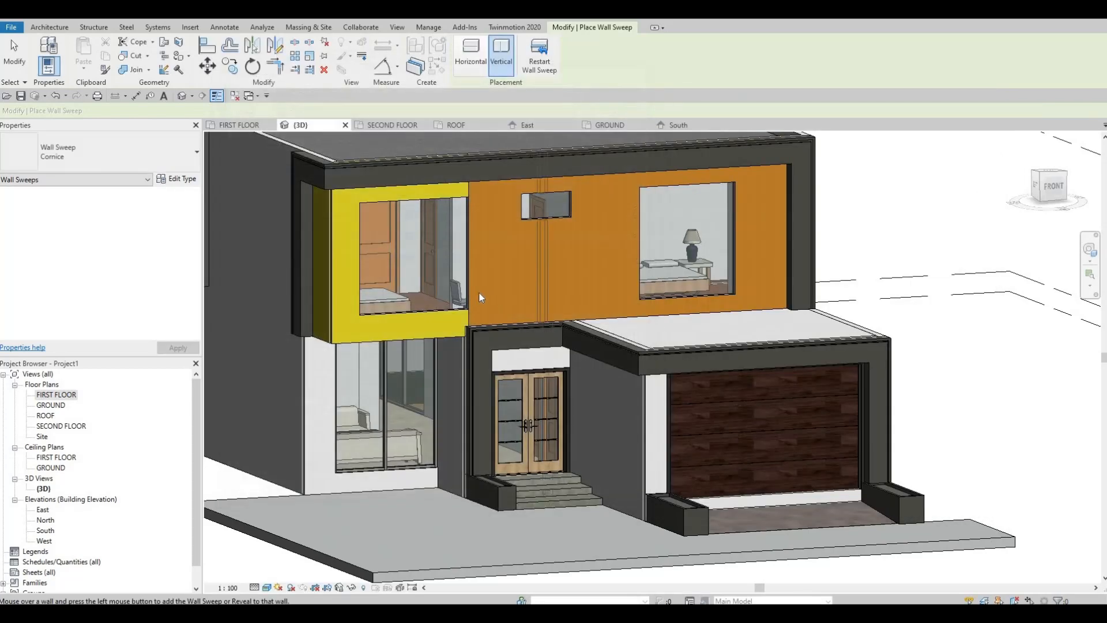
# Place a vertical wall sweep on the orange upper wall, just right of the yellow window frame, and finish placing sweeps.
pyautogui.click(493, 320)
pyautogui.scroll(2, 492, 311)
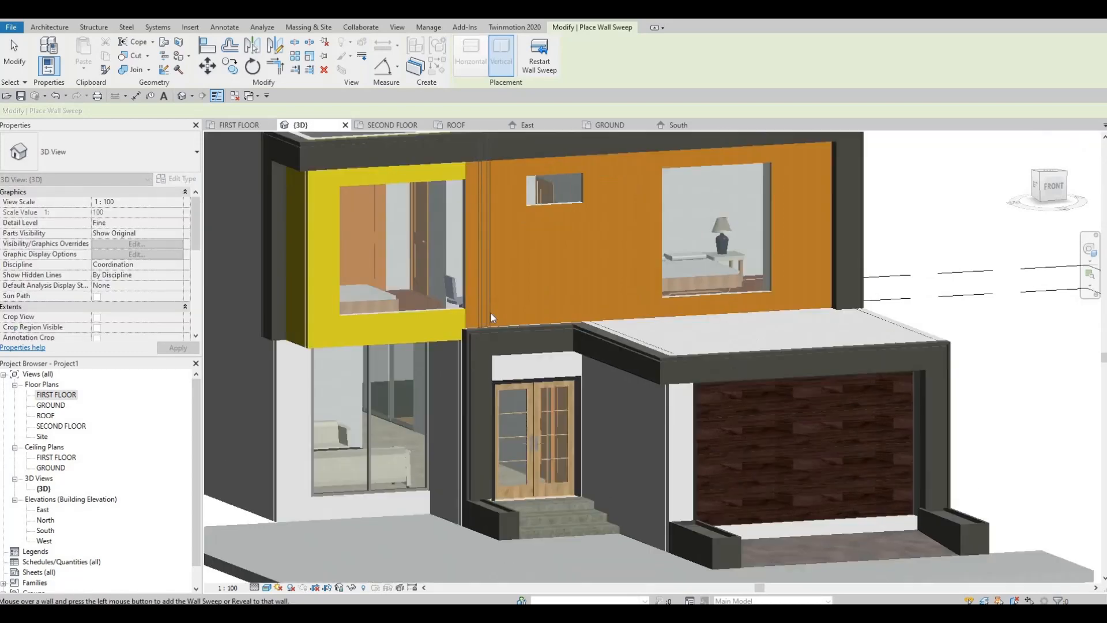
pyautogui.press('Escape')
pyautogui.press('Escape')
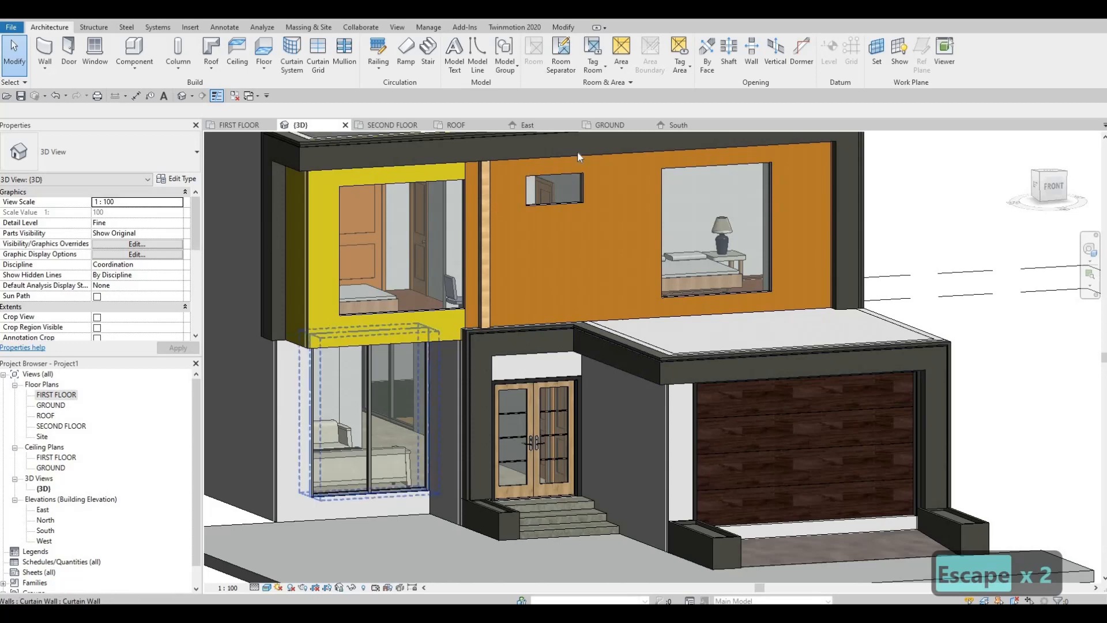
# In the South elevation, align the sweep's left edge with the right edge of the projecting frame beside it.
pyautogui.click(670, 123)
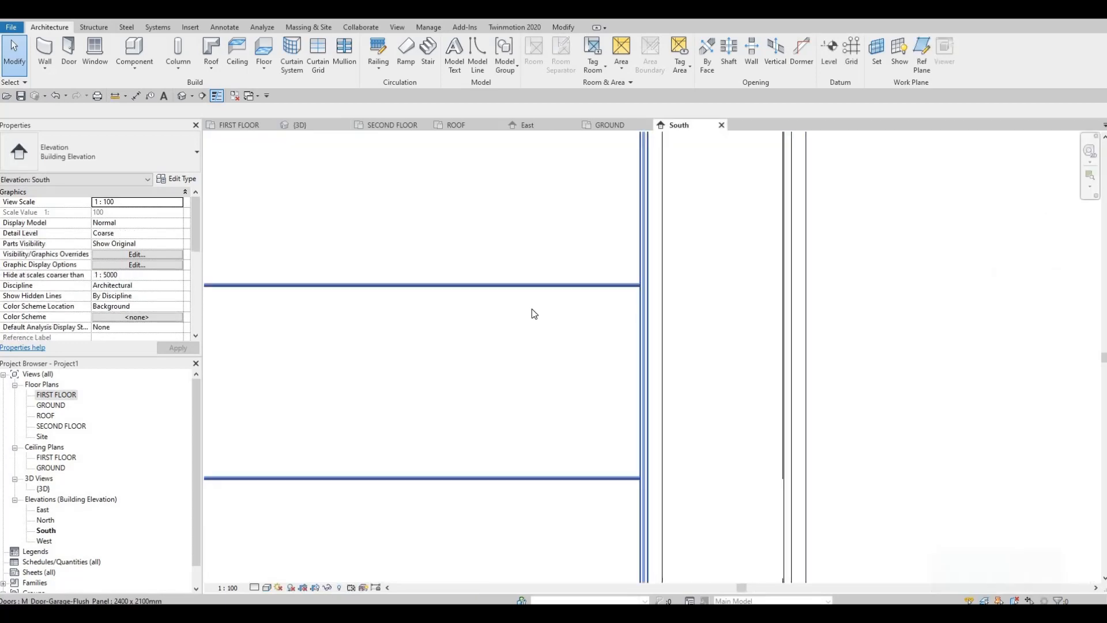
pyautogui.scroll(-5, 635, 344)
pyautogui.scroll(5, 485, 277)
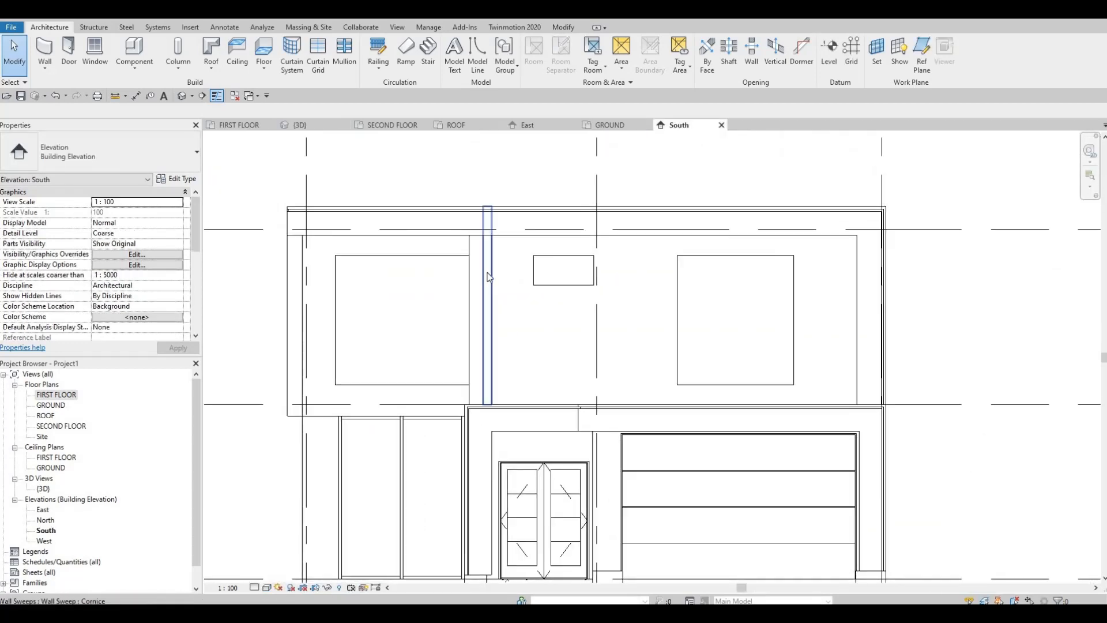
pyautogui.press('Escape')
pyautogui.click(484, 279)
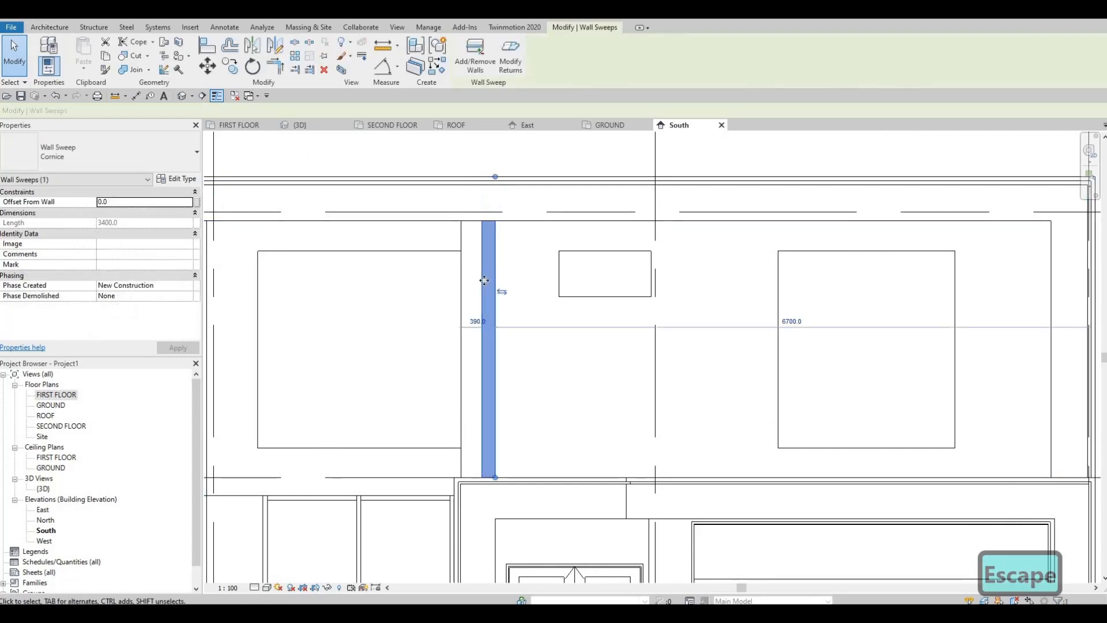
pyautogui.scroll(2, 483, 280)
pyautogui.press('a')
pyautogui.press('l')
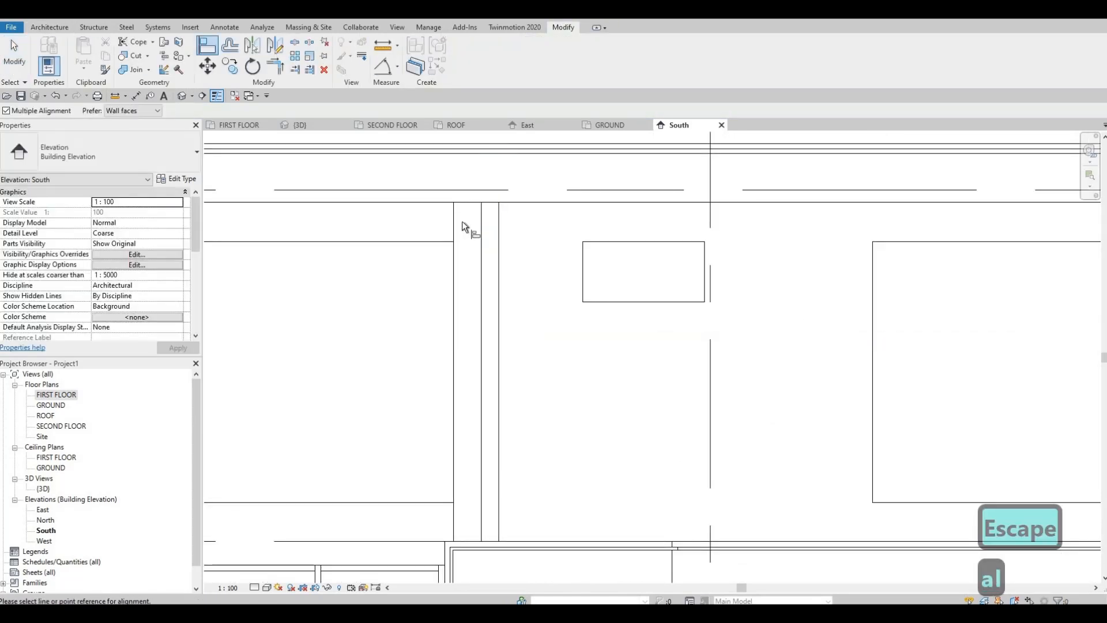
pyautogui.moveTo(433, 328); pyautogui.dragTo(433, 396, button='middle')
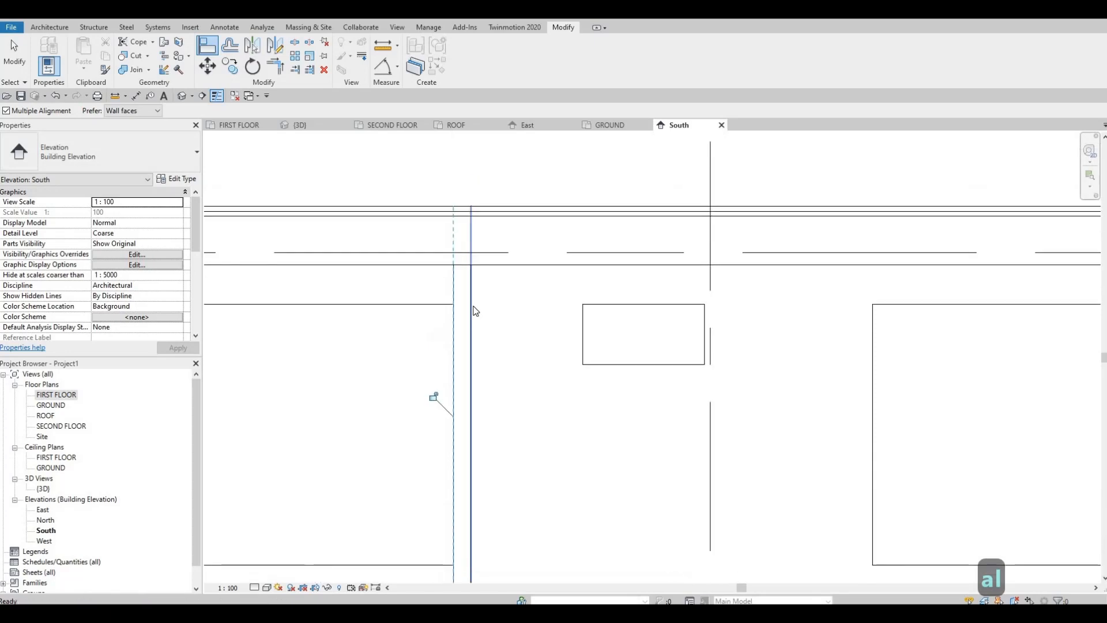
pyautogui.press('Escape')
pyautogui.press('Escape')
# Lower the sweep's top end to the underside of the roof band, giving it a length of 2900 mm.
pyautogui.click(468, 229)
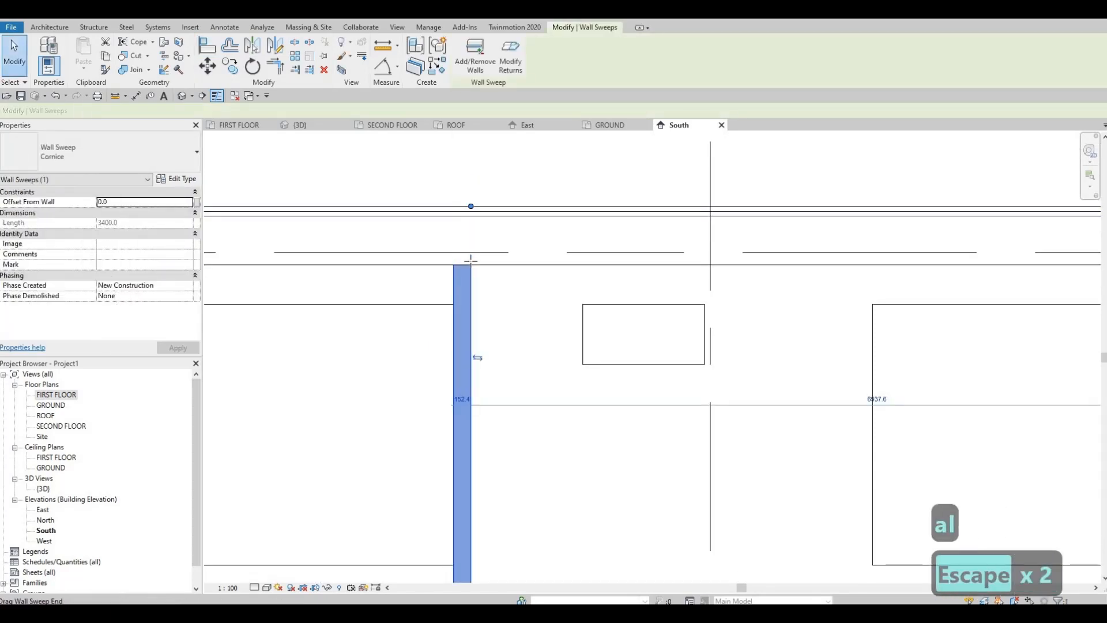
pyautogui.click(461, 275)
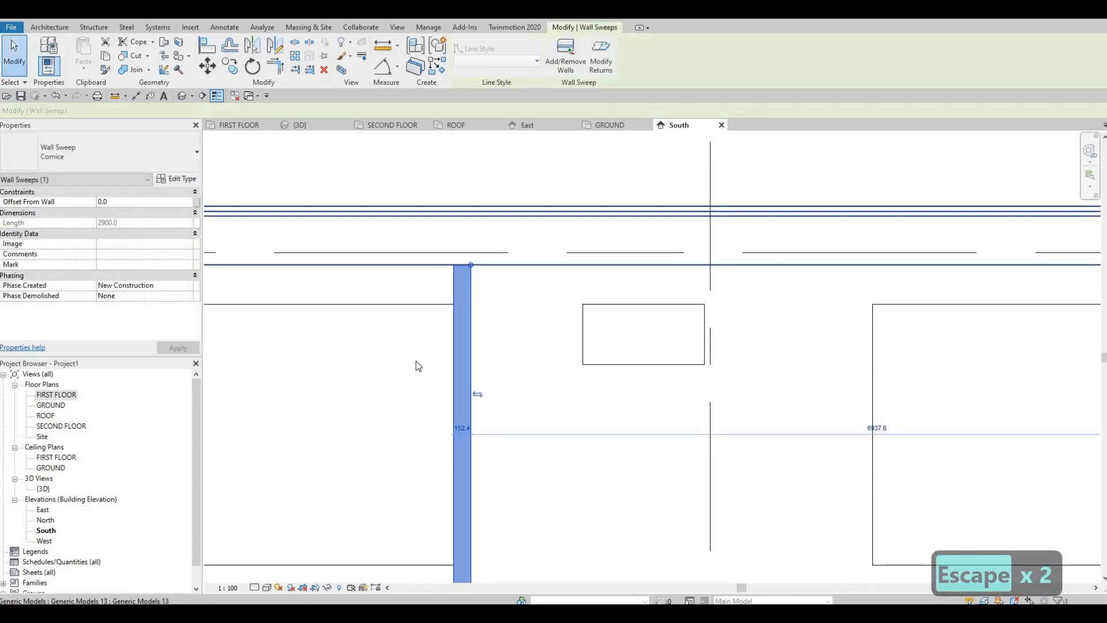
pyautogui.moveTo(473, 523); pyautogui.dragTo(496, 289, button='middle')
pyautogui.scroll(-1, 496, 363)
pyautogui.scroll(4, 497, 368)
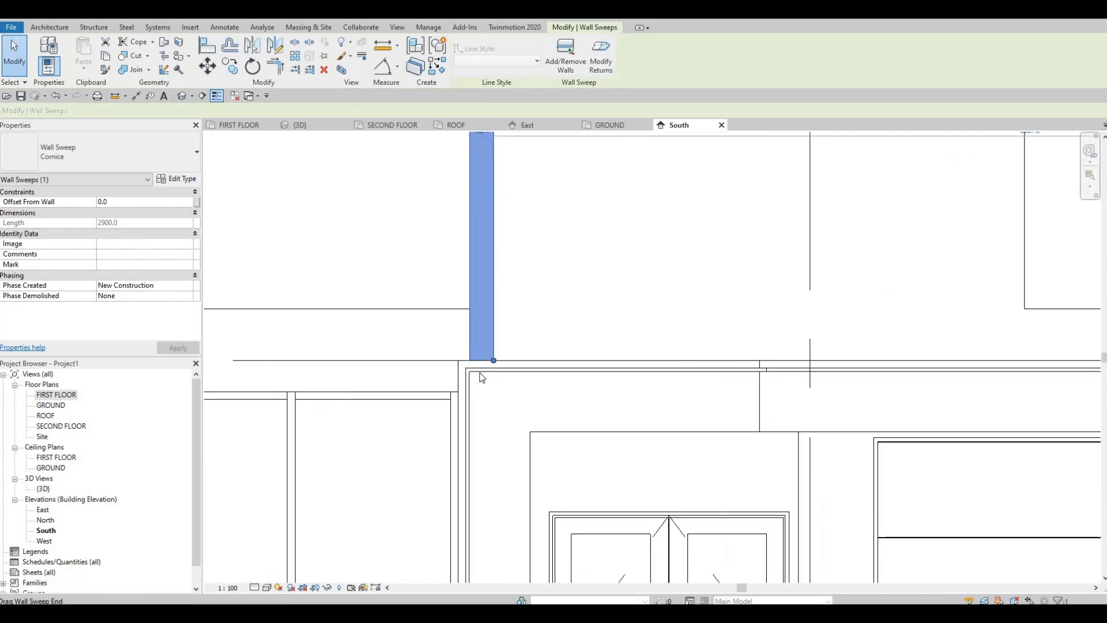
pyautogui.scroll(-5, 536, 358)
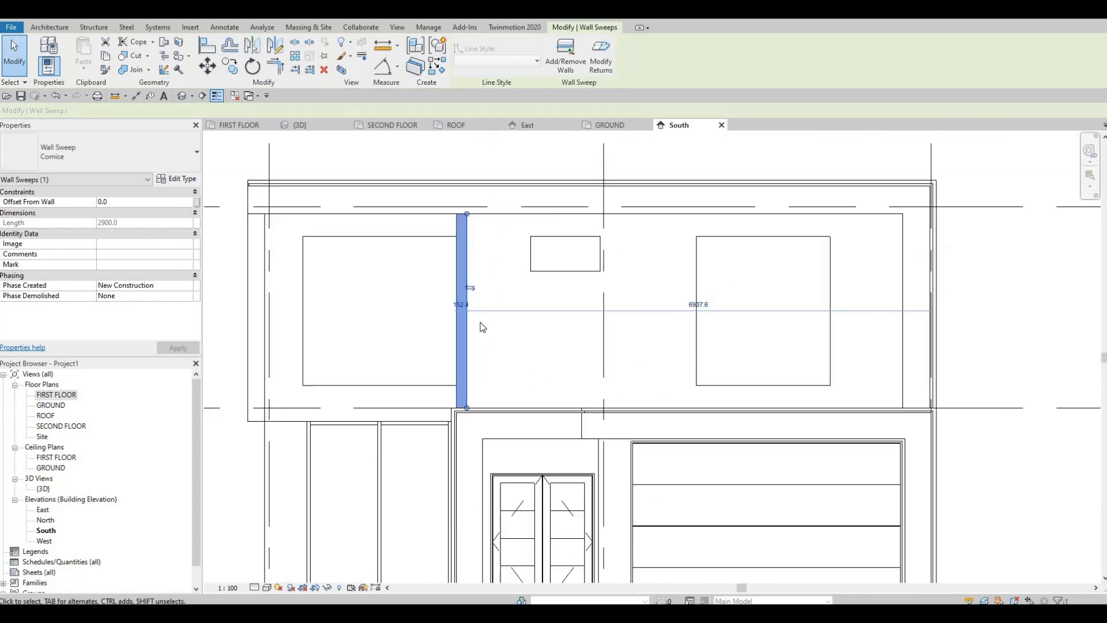
# Copy the shortened sweep horizontally as multiple copies, placing one on each side of the small upper window.
pyautogui.click(230, 68)
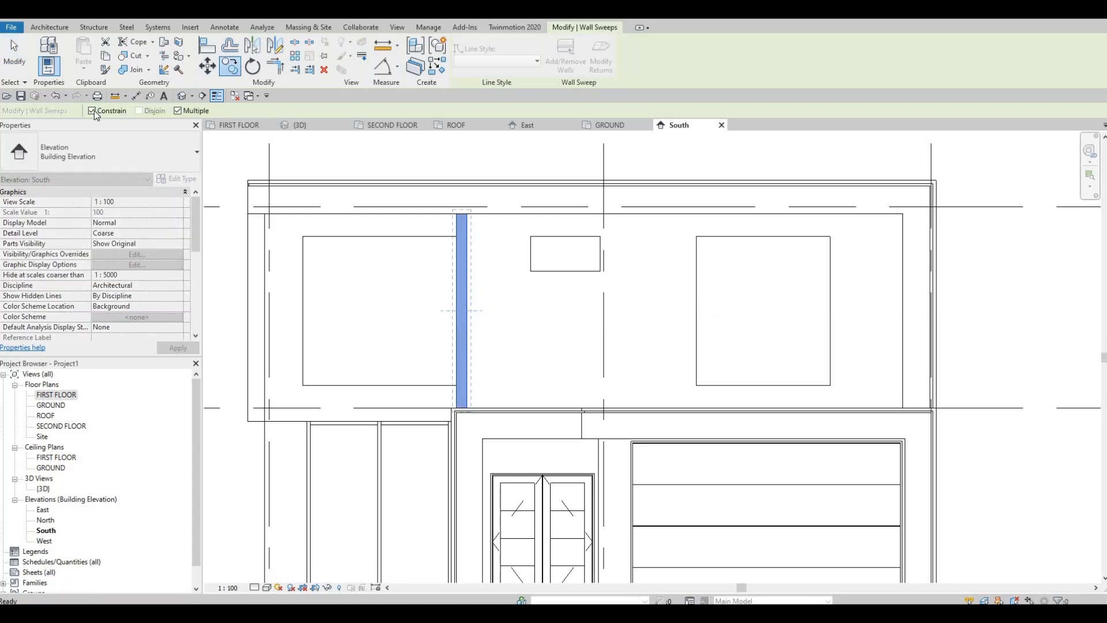
pyautogui.scroll(2, 467, 214)
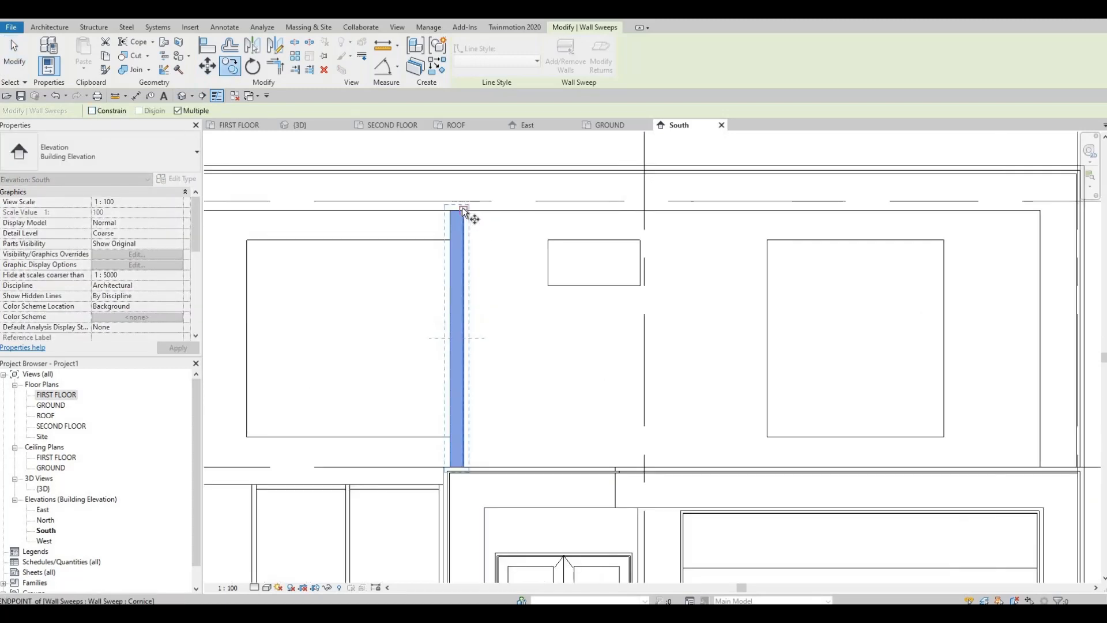
pyautogui.click(506, 208)
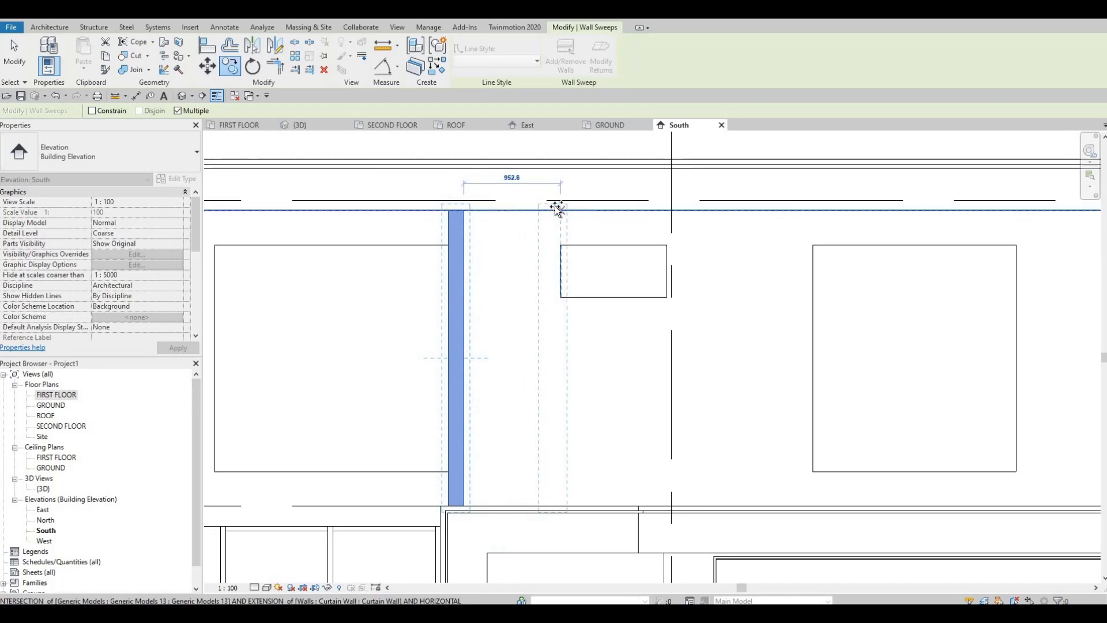
pyautogui.click(558, 210)
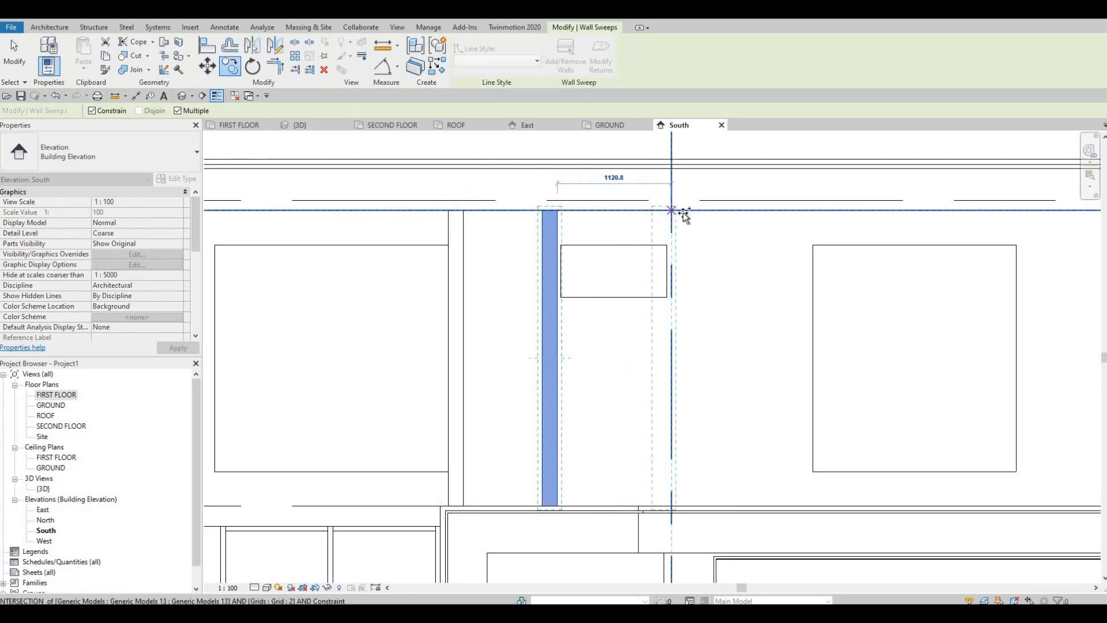
pyautogui.click(699, 215)
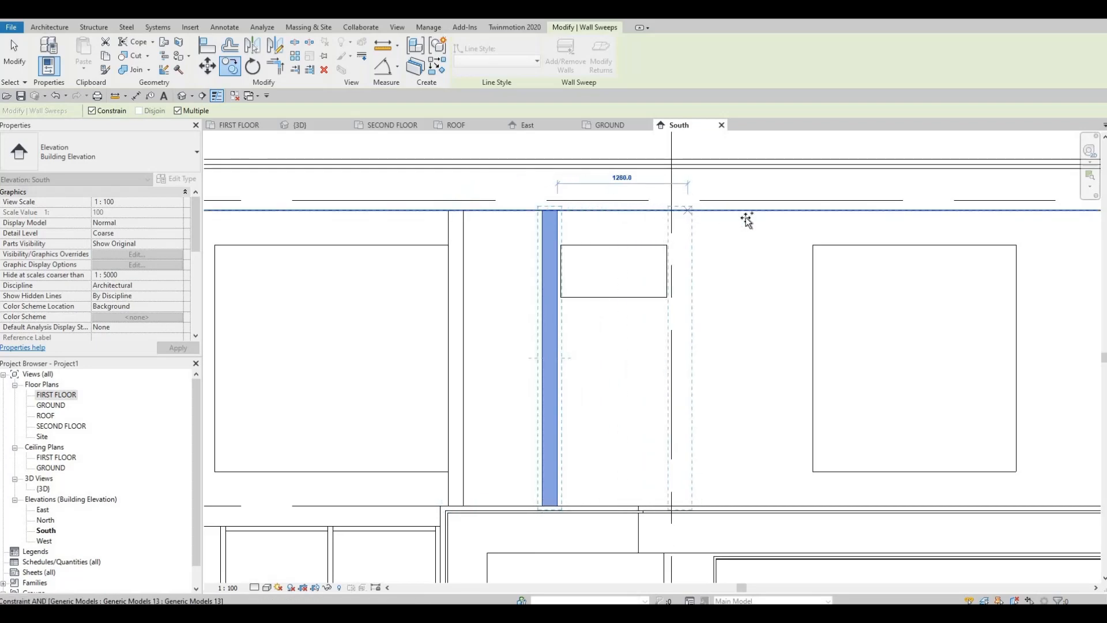
# Place two more sweep copies, one close to each side of the large upper window.
pyautogui.moveTo(746, 220); pyautogui.dragTo(618, 224, button='middle')
pyautogui.scroll(1, 637, 223)
pyautogui.scroll(-2, 641, 223)
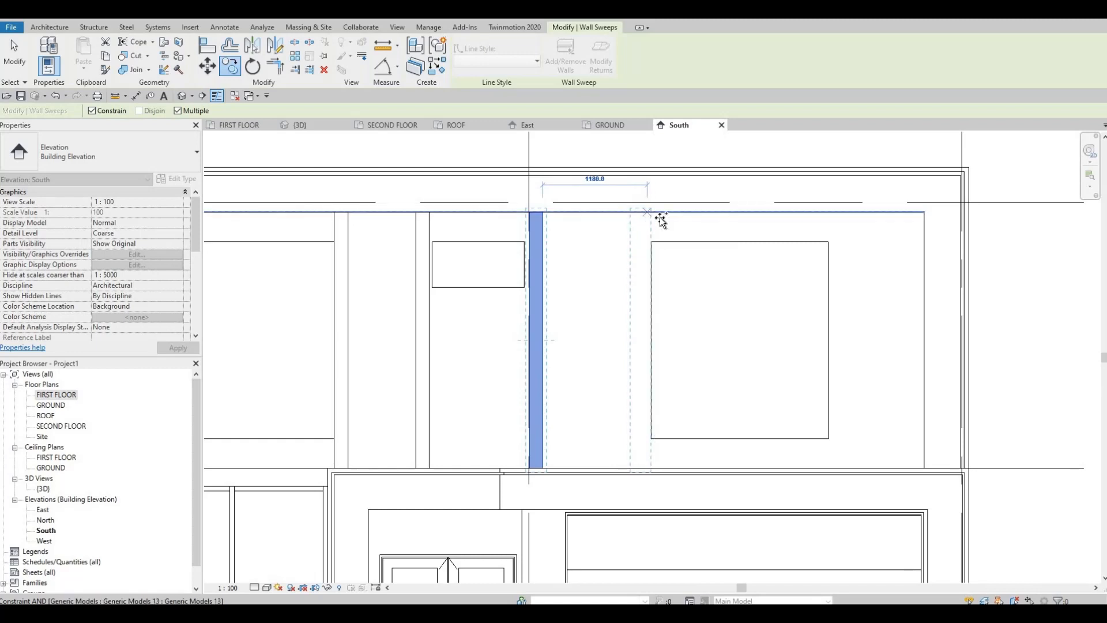
pyautogui.click(657, 218)
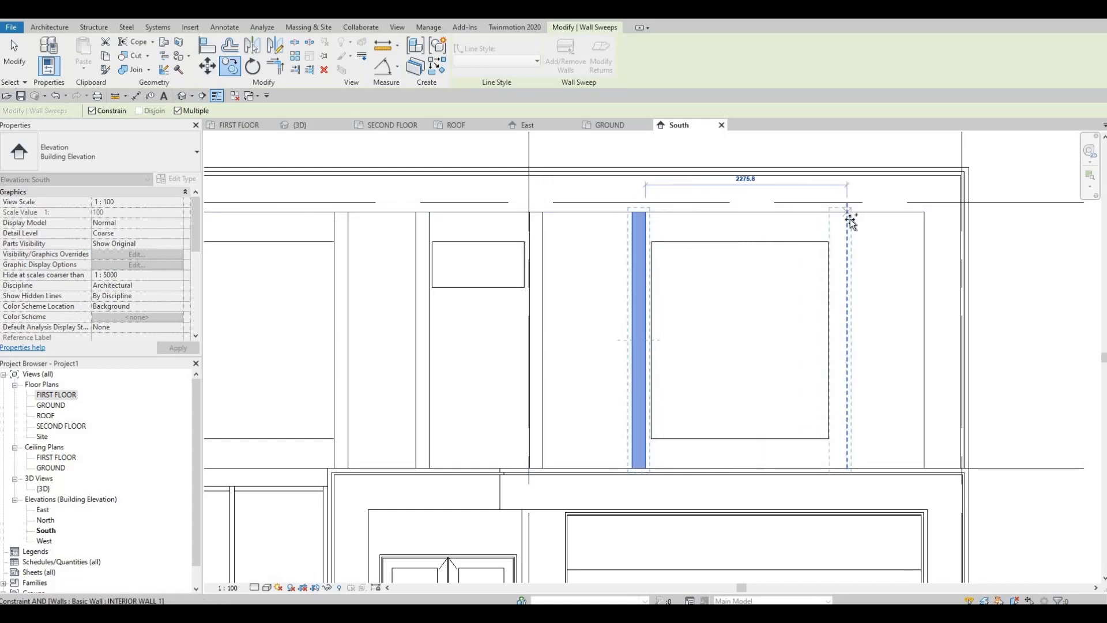
pyautogui.click(875, 242)
pyautogui.moveTo(882, 262); pyautogui.dragTo(852, 263, button='middle')
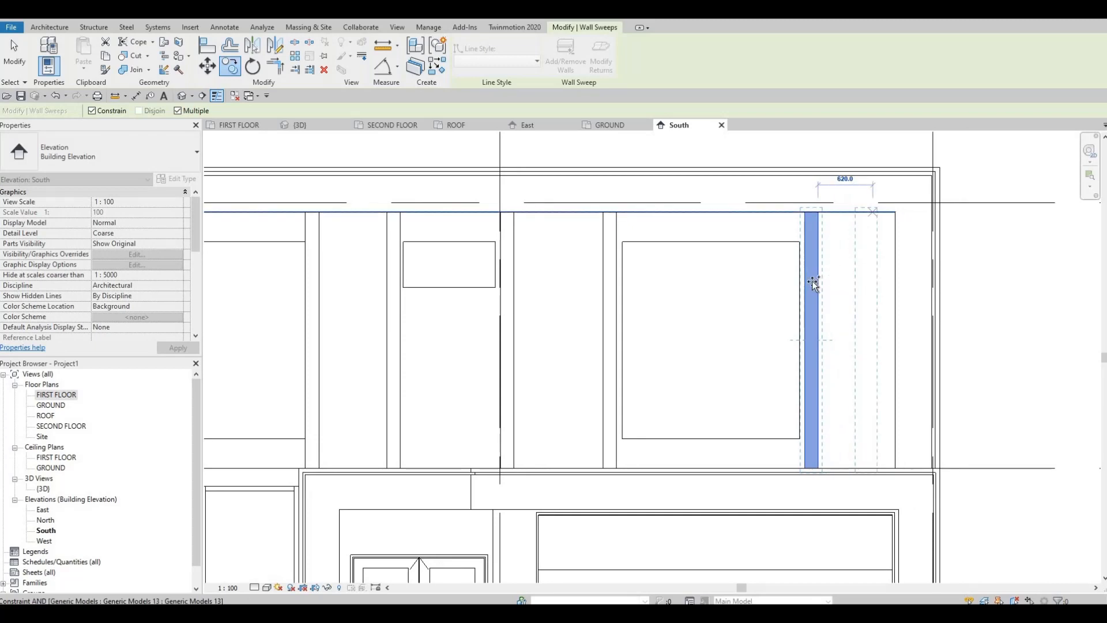
# Place a last sweep copy about 600 mm right of the one beside the large window and finish copying.
pyautogui.scroll(-2, 857, 251)
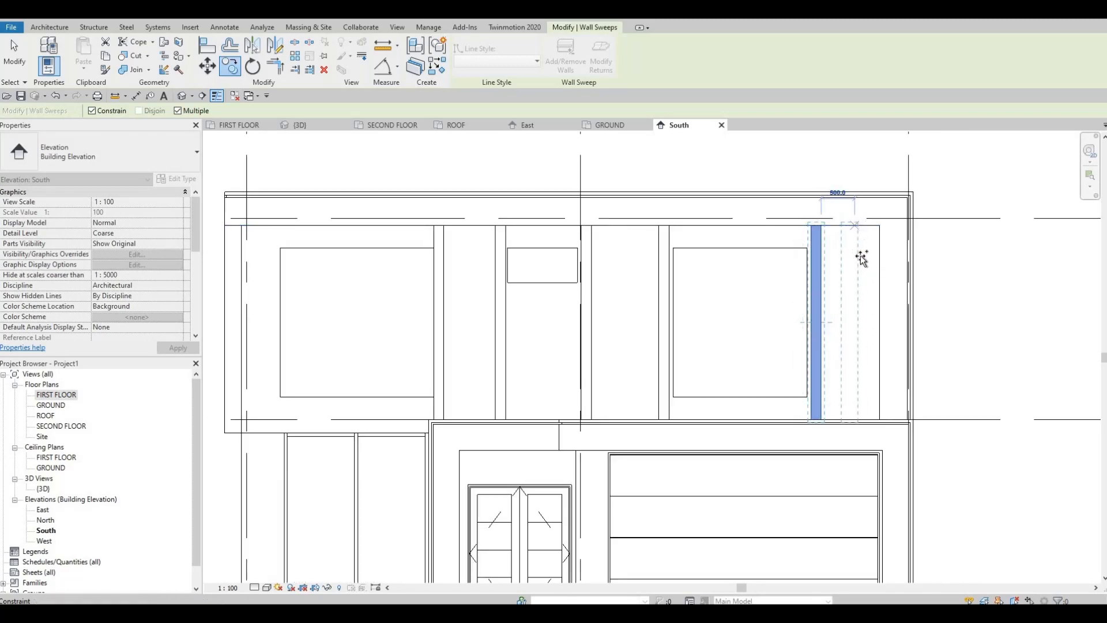
pyautogui.click(846, 308)
pyautogui.press('Escape')
pyautogui.press('Escape')
pyautogui.press('Escape')
pyautogui.moveTo(685, 349); pyautogui.dragTo(642, 335, button='middle')
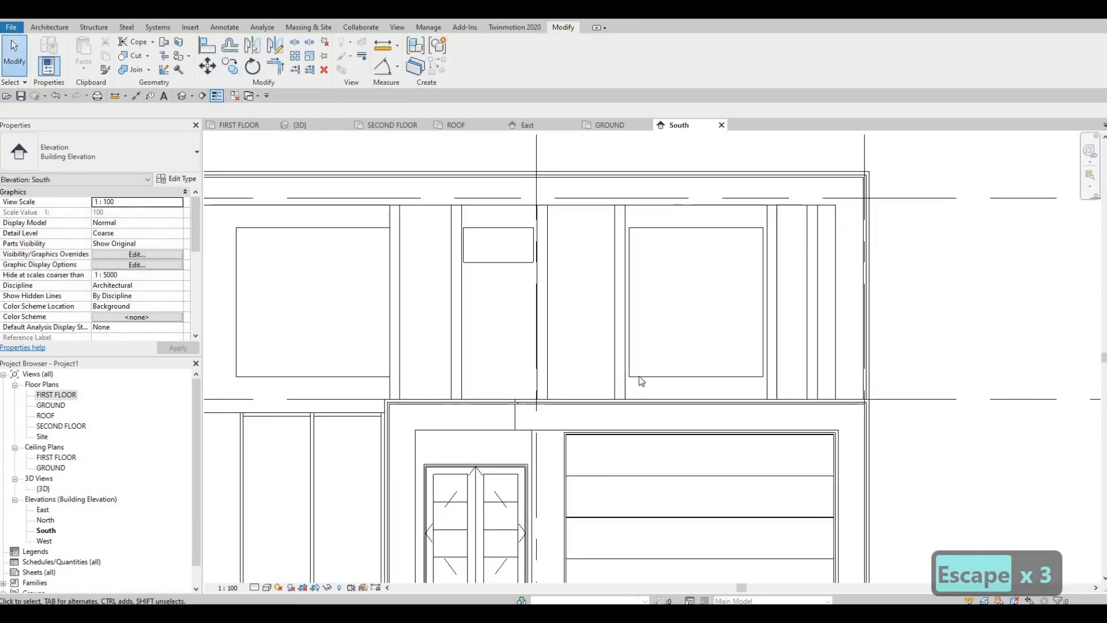
# Align the right edge of the sweep left of the small window with that window's left edge.
pyautogui.scroll(1, 501, 277)
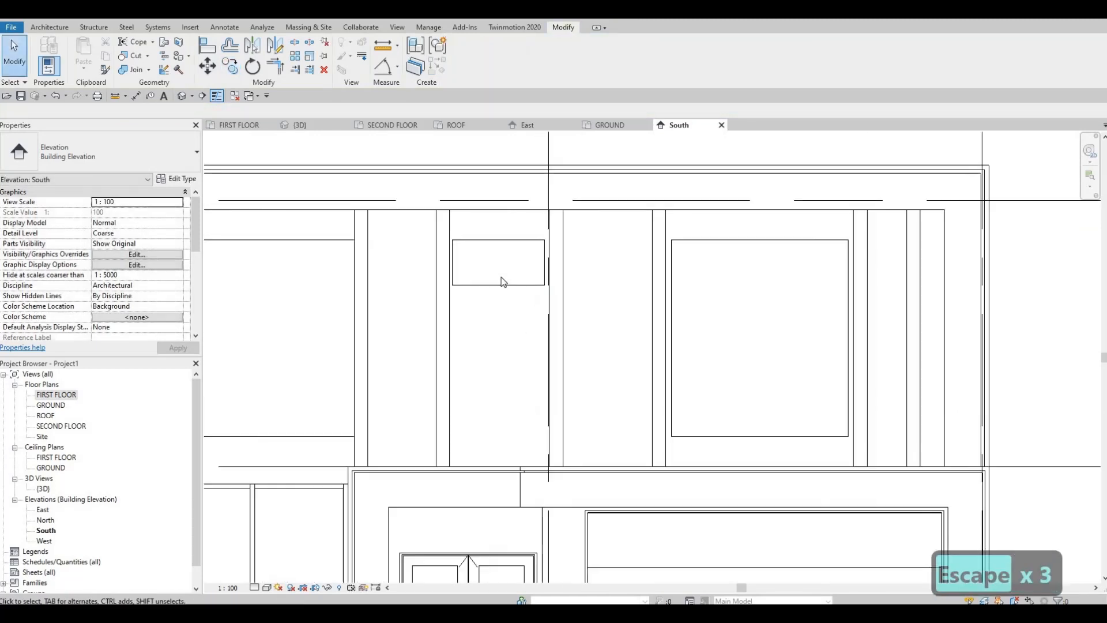
pyautogui.press('a')
pyautogui.press('l')
pyautogui.scroll(2, 450, 248)
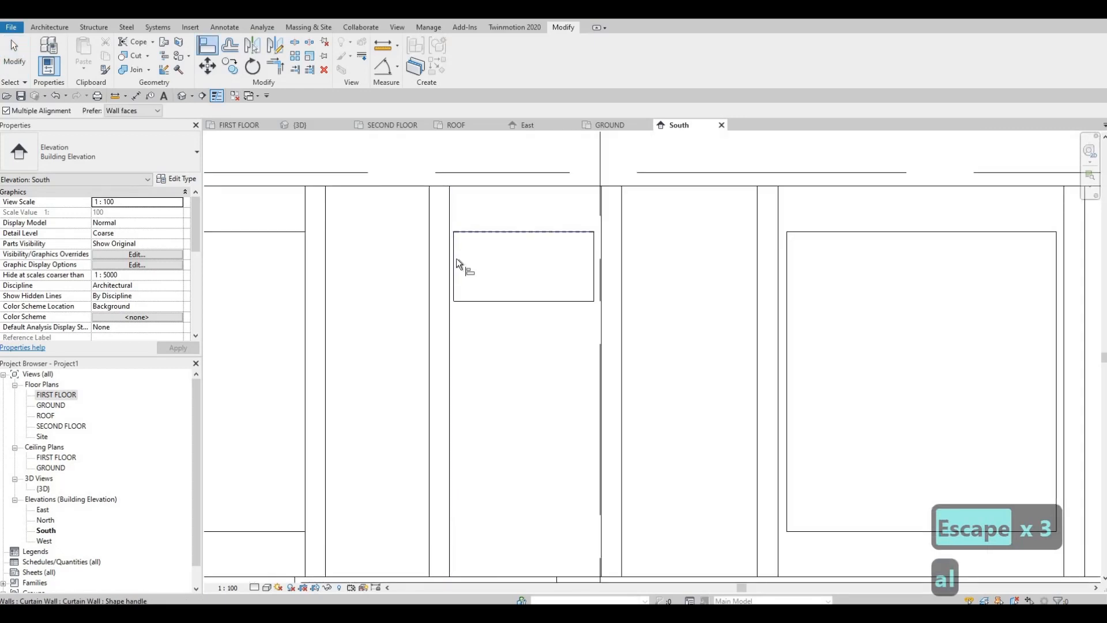
pyautogui.press('Tab')
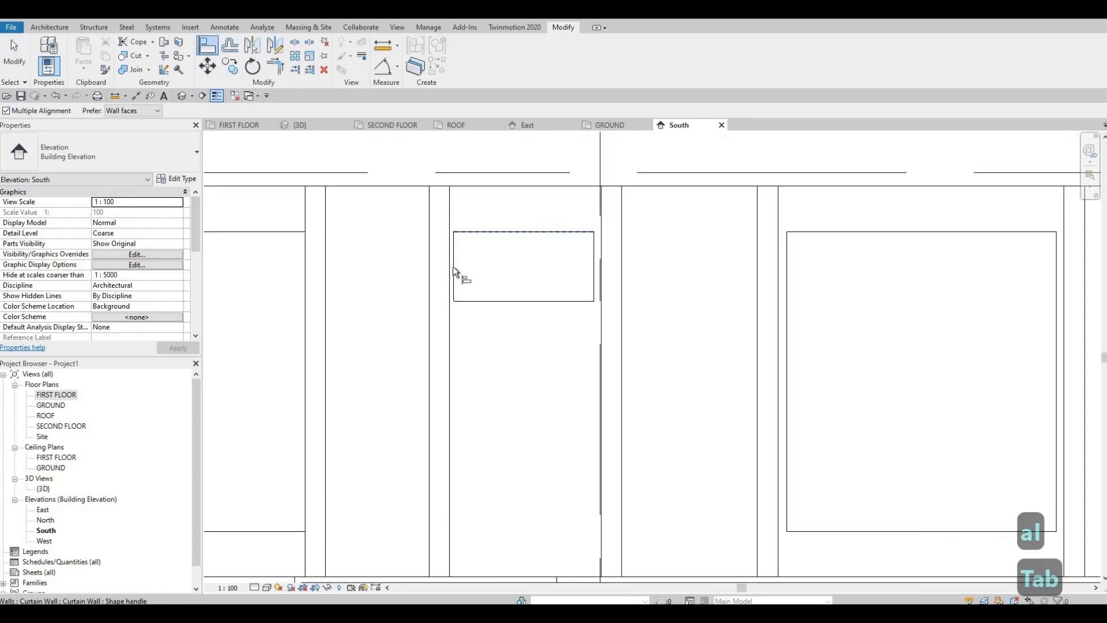
pyautogui.press('Tab')
pyautogui.click(453, 267)
pyautogui.click(449, 265)
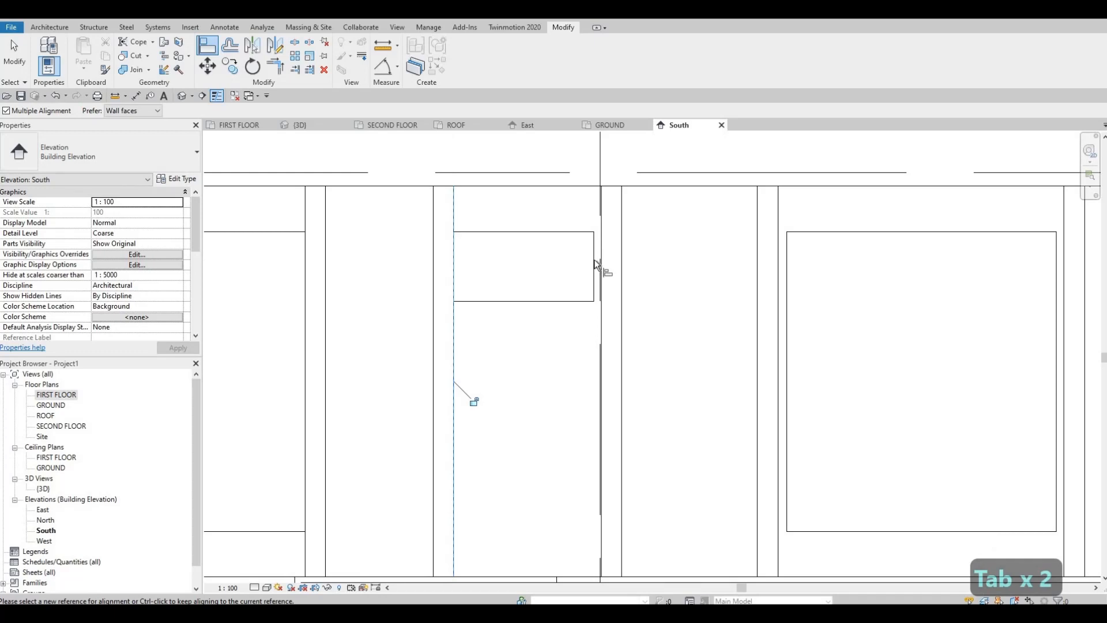
# Align the left edge of the sweep right of the small upper window with that window's right edge.
pyautogui.press('Escape')
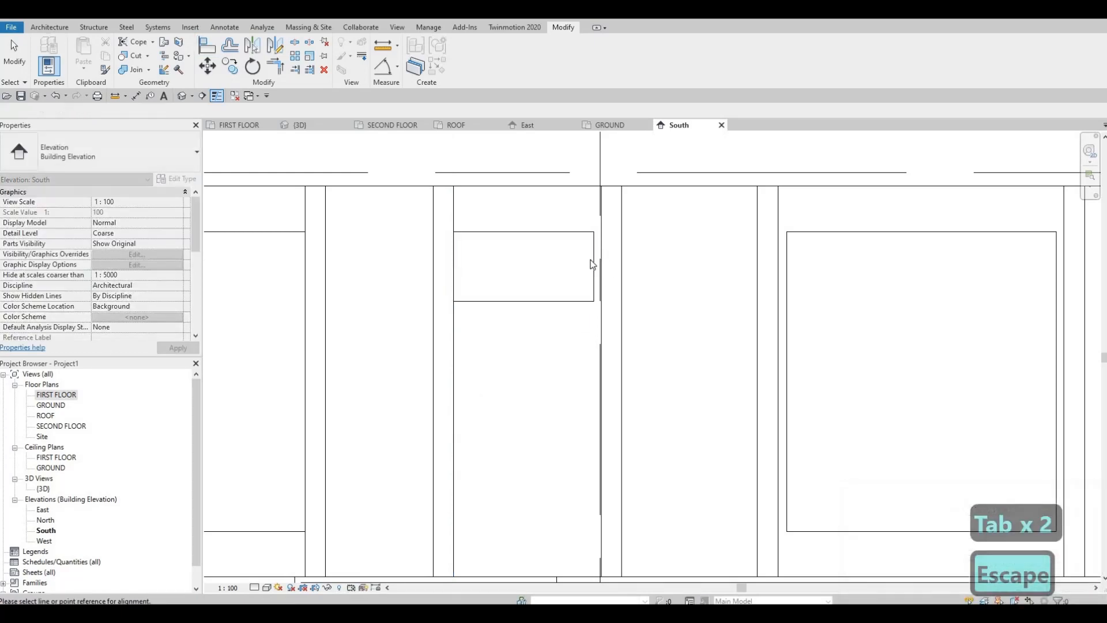
pyautogui.press('Escape')
pyautogui.press('a')
pyautogui.press('l')
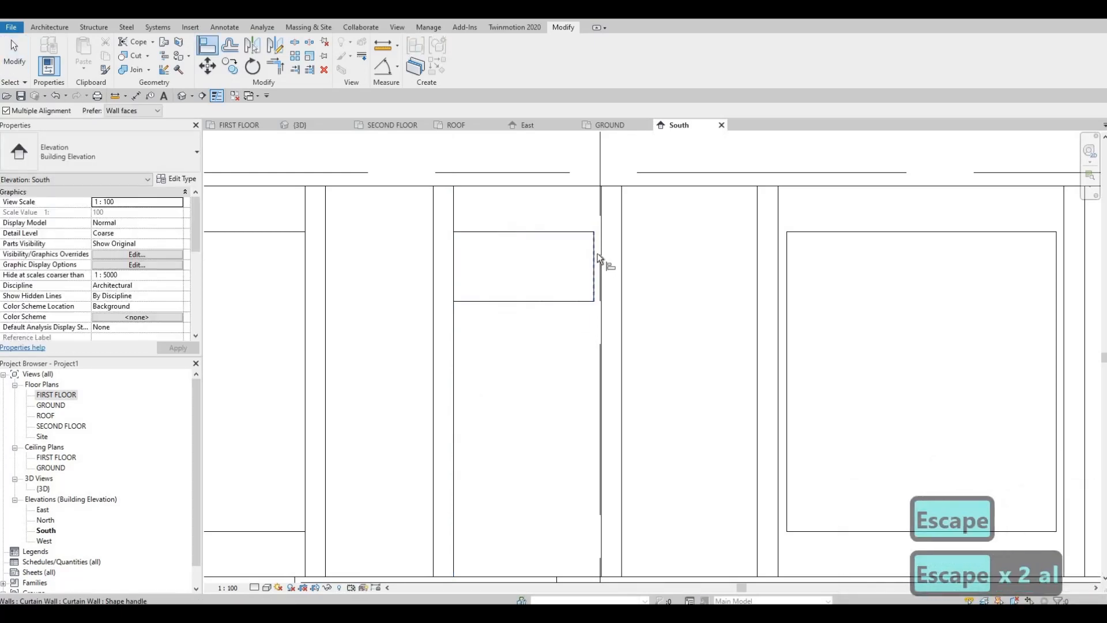
pyautogui.scroll(1, 603, 250)
pyautogui.press('Escape')
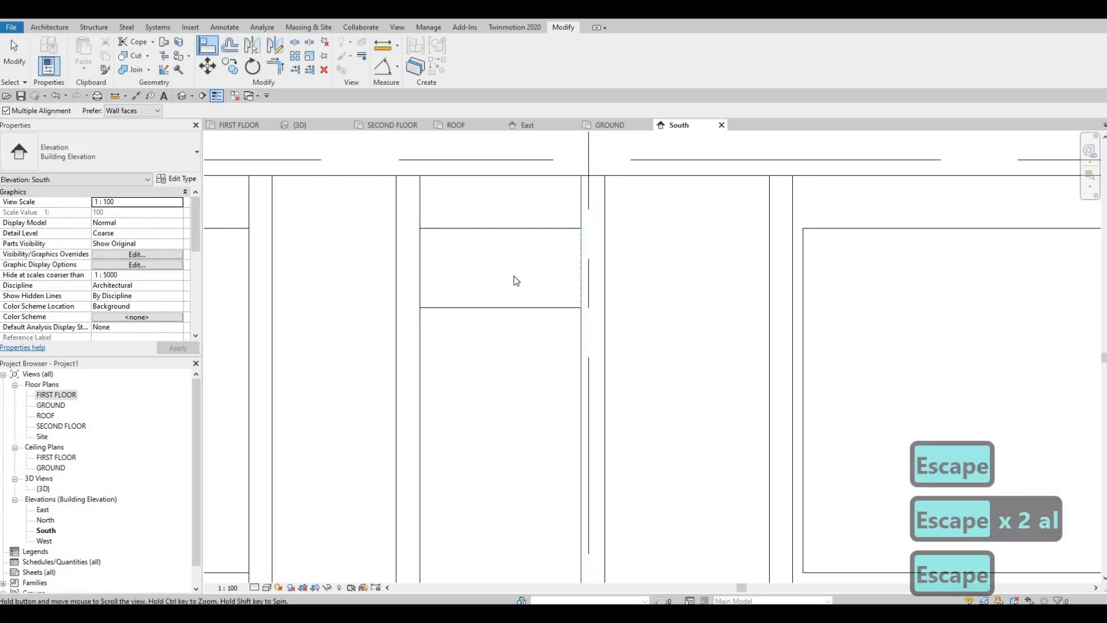
# Try to align the sweep left of the large upper window with that window's left edge, and undo the alignment.
pyautogui.scroll(-2, 514, 275)
pyautogui.press('Escape')
pyautogui.press('a')
pyautogui.press('l')
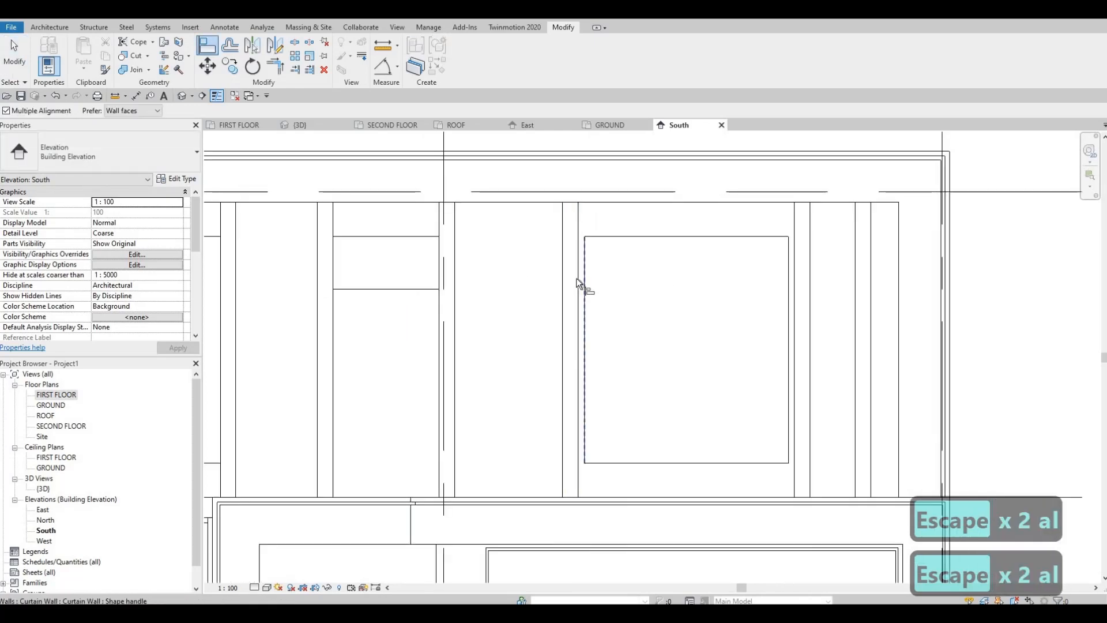
pyautogui.click(577, 278)
pyautogui.click(576, 278)
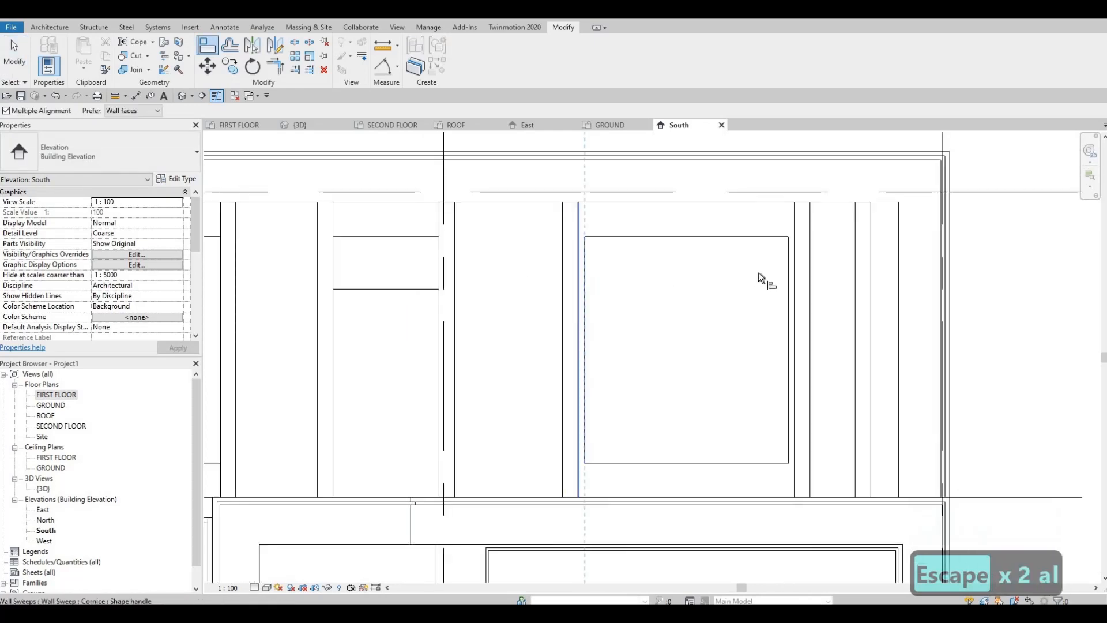
pyautogui.click(790, 275)
pyautogui.press('Escape')
pyautogui.hotkey('ctrl', 'z')
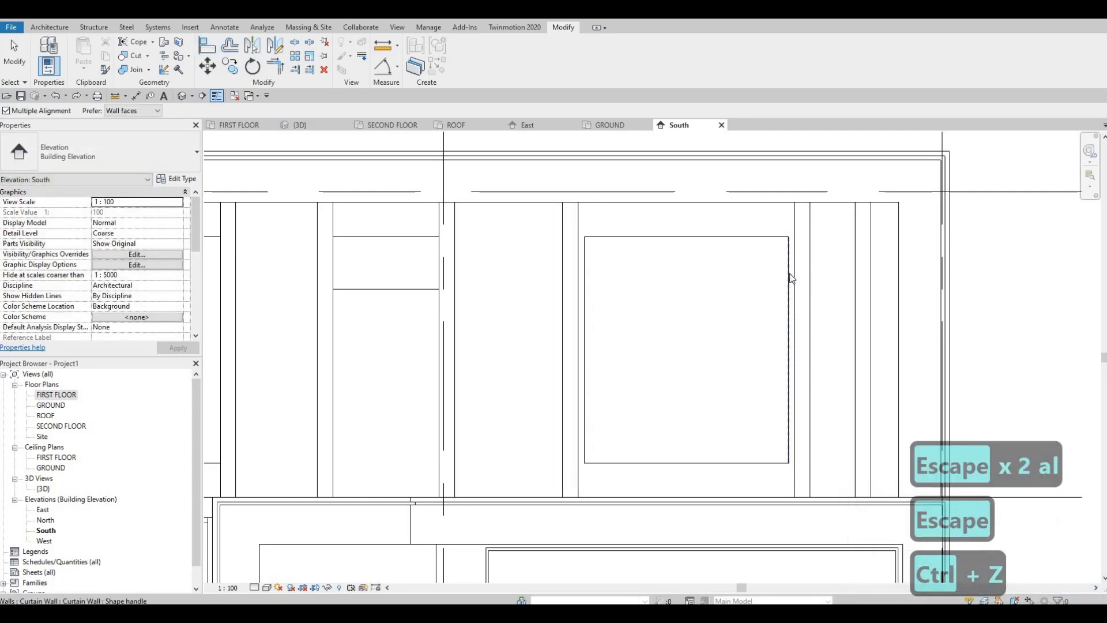
# Align the sweep right of the large upper window with that window's right edge, with Multiple Alignment turned off.
pyautogui.press('Escape')
pyautogui.press('Escape')
pyautogui.press('a')
pyautogui.press('l')
pyautogui.click(788, 271)
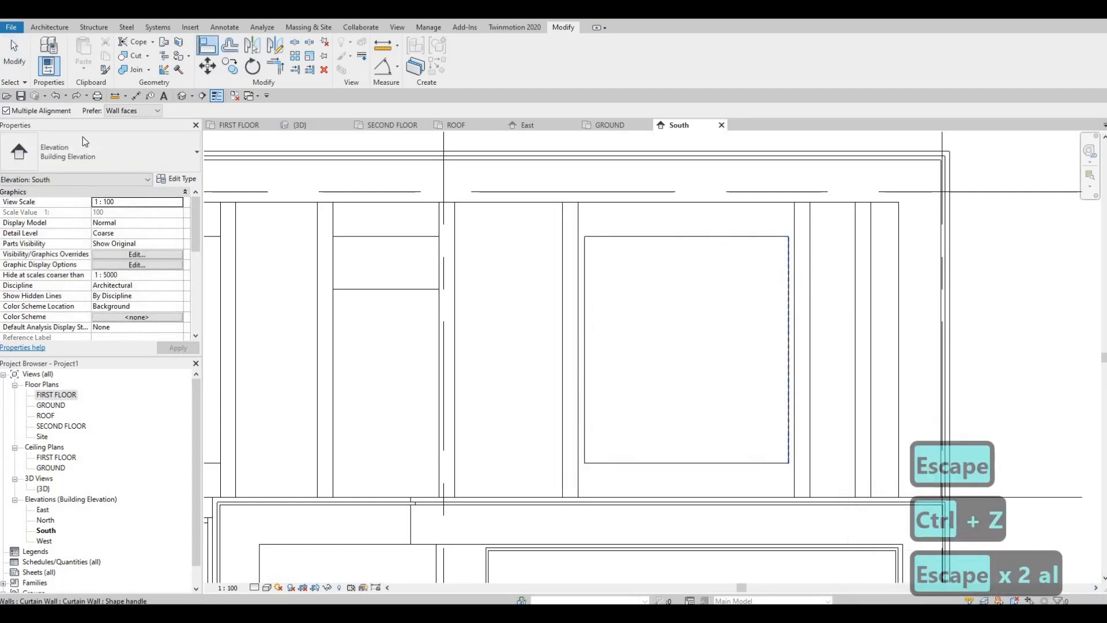
pyautogui.click(7, 110)
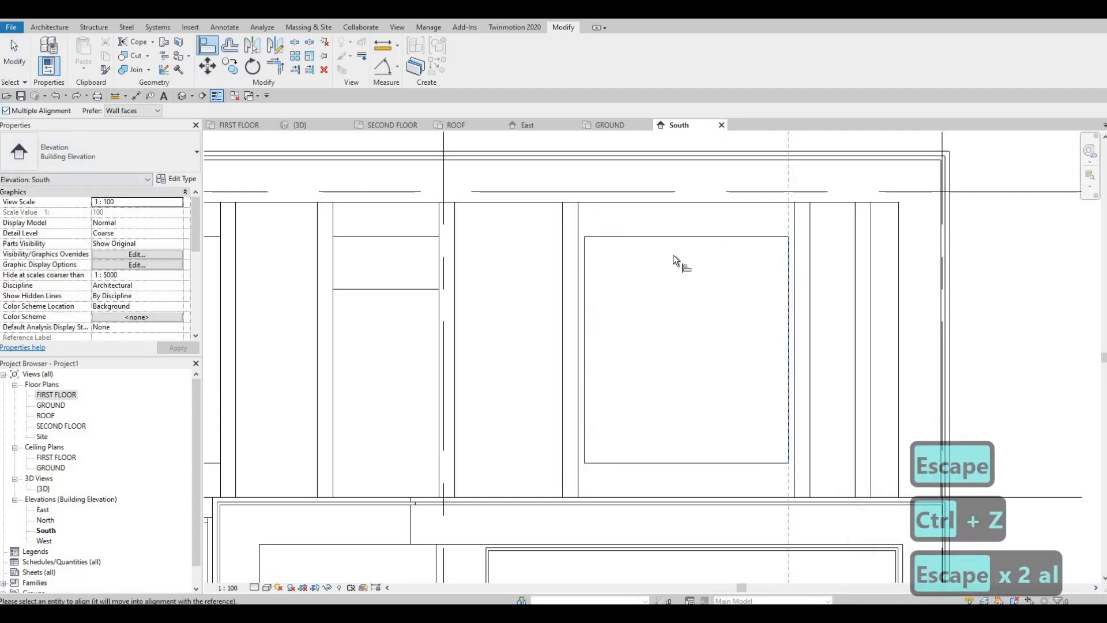
pyautogui.click(791, 264)
pyautogui.press('Escape')
pyautogui.press('Escape')
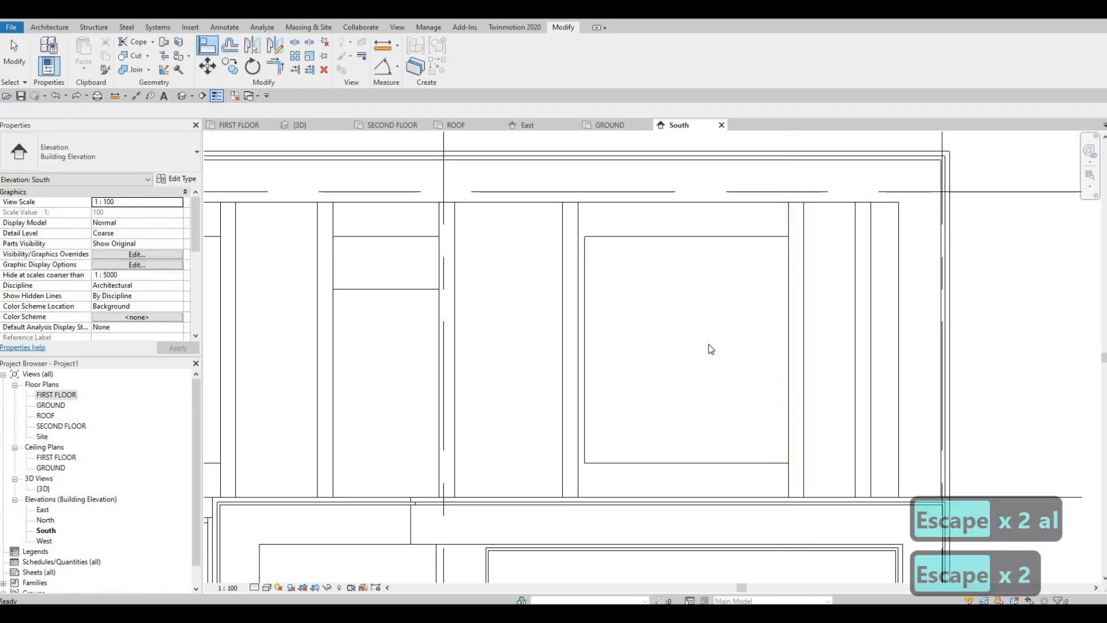
pyautogui.scroll(-3, 711, 349)
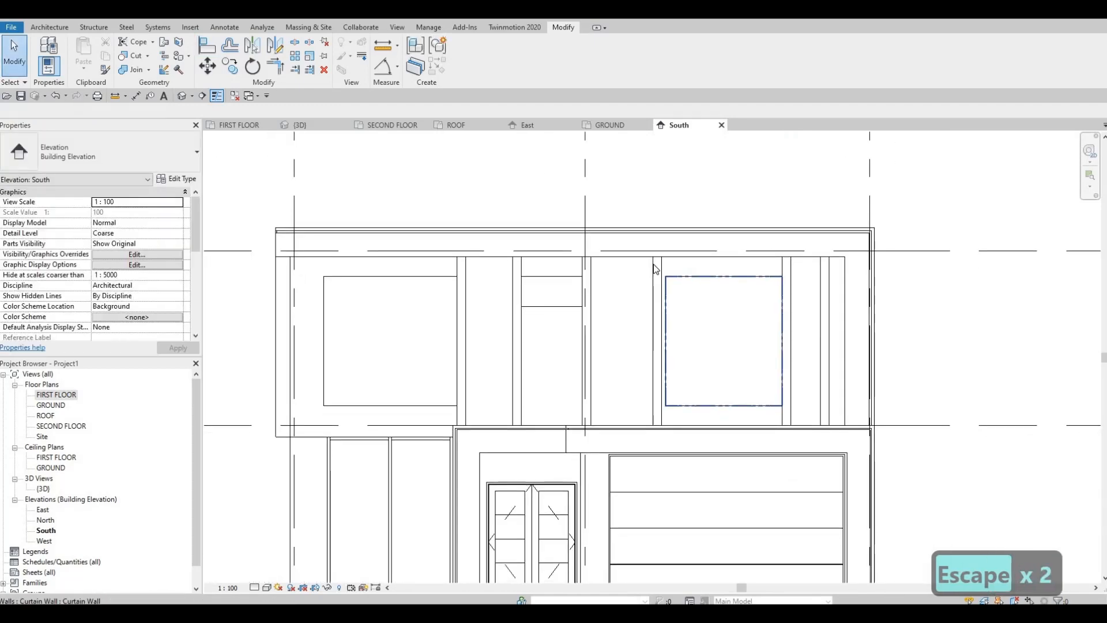
pyautogui.scroll(1, 655, 269)
pyautogui.press('Escape')
pyautogui.click(661, 291)
pyautogui.scroll(1, 657, 295)
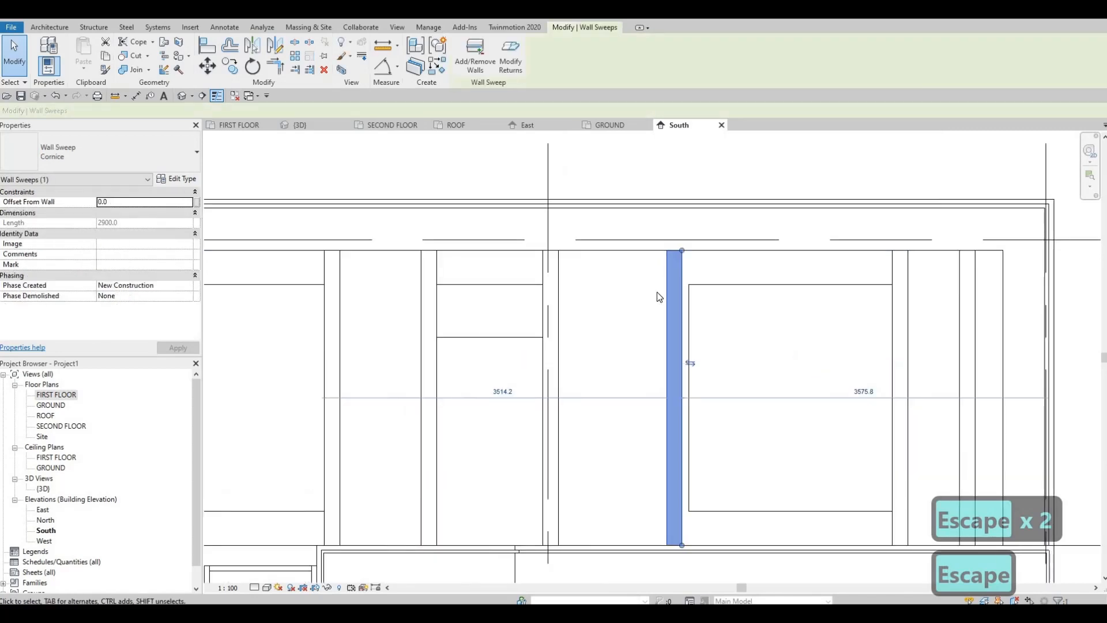
pyautogui.press('Escape')
pyautogui.press('Escape')
pyautogui.press('a')
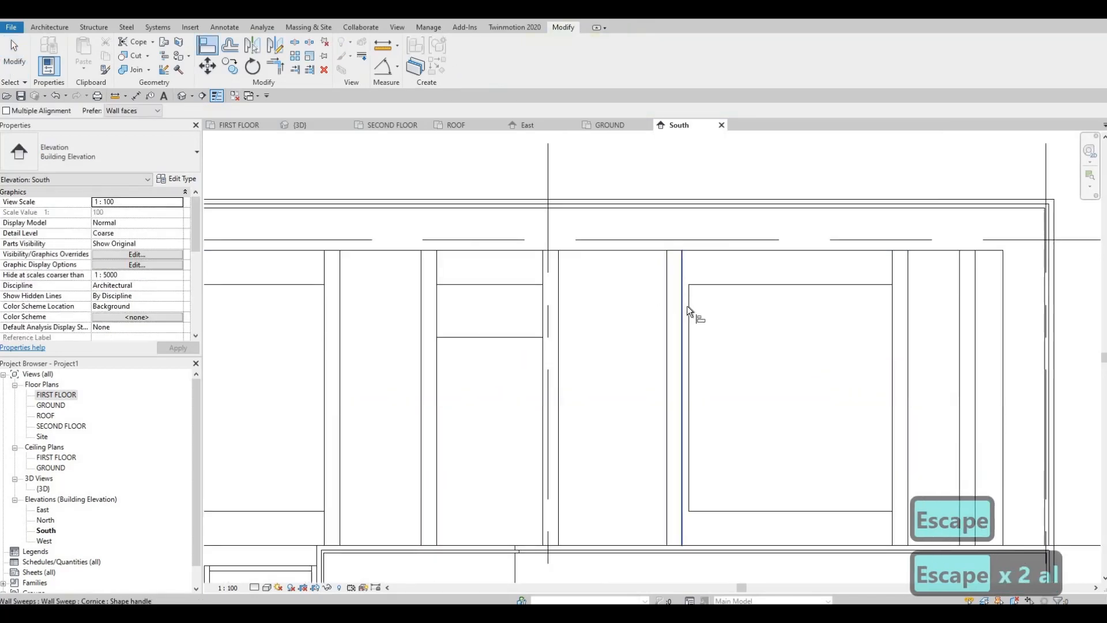
pyautogui.click(695, 286)
pyautogui.press('Escape')
pyautogui.press('Escape')
# Align the right edge of the sweep left of the large upper window with that window's left edge.
pyautogui.press('a')
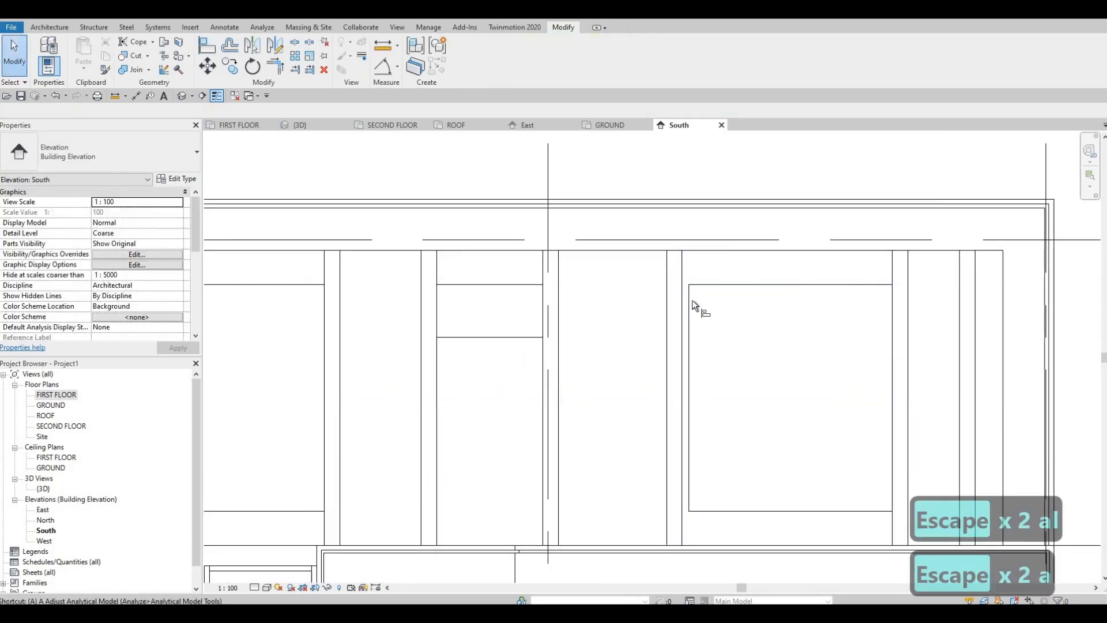
pyautogui.press('l')
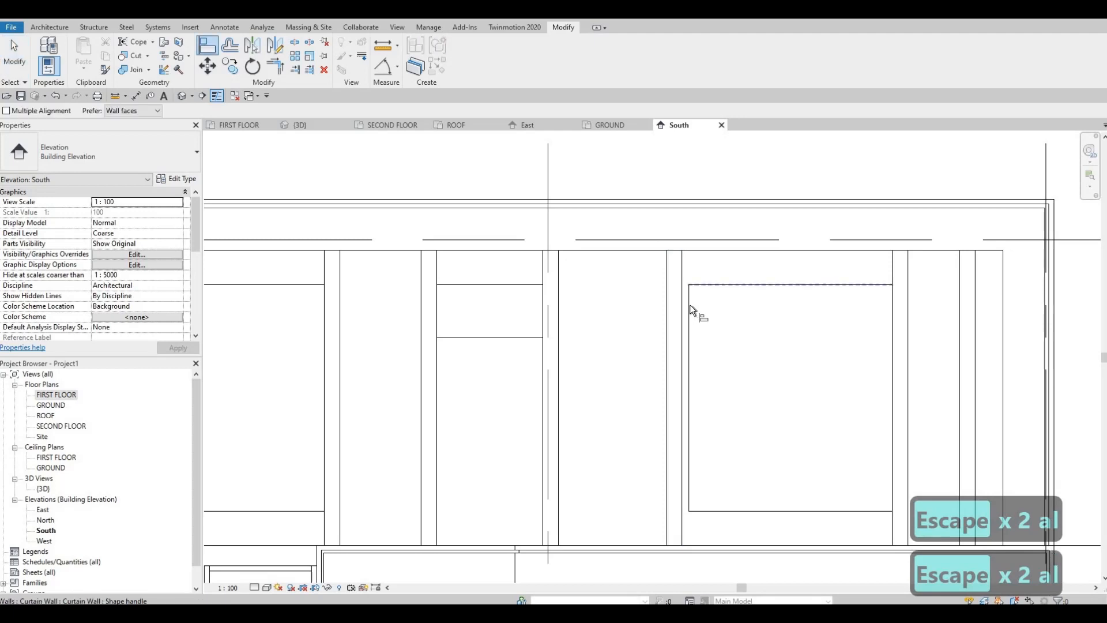
pyautogui.press('Tab')
pyautogui.click(686, 300)
pyautogui.click(682, 404)
pyautogui.press('Escape')
pyautogui.press('Escape')
pyautogui.press('Escape')
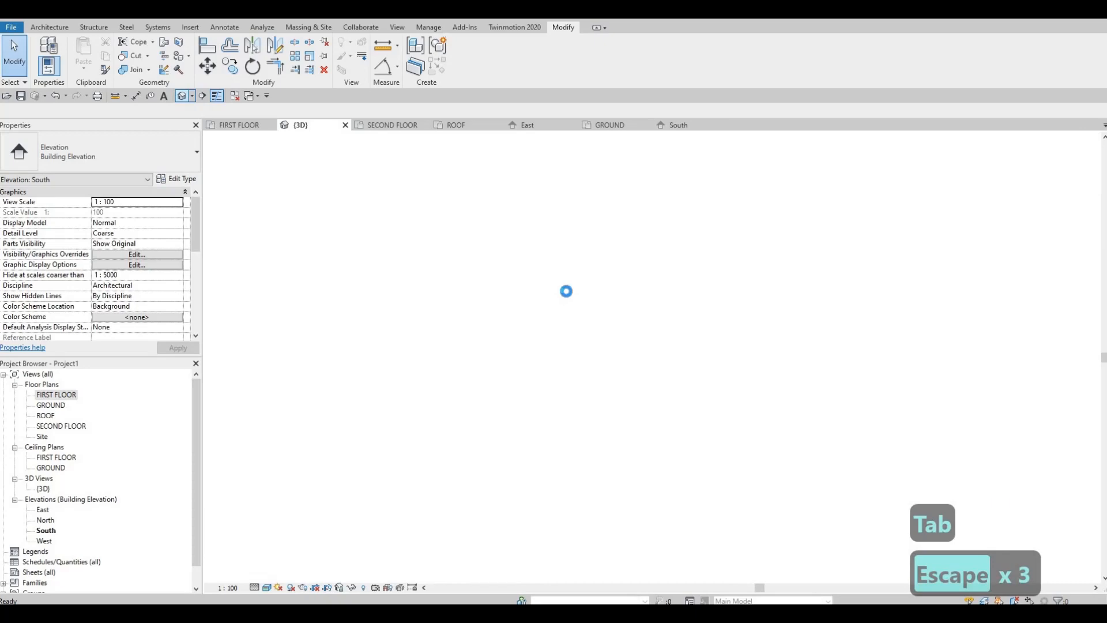
# Examine the aligned vertical sweeps and windows of the upper front wall in the 3D view.
pyautogui.keyDown('shift'); pyautogui.moveTo(534, 349); pyautogui.dragTo(561, 266, button='middle'); pyautogui.keyUp('shift')
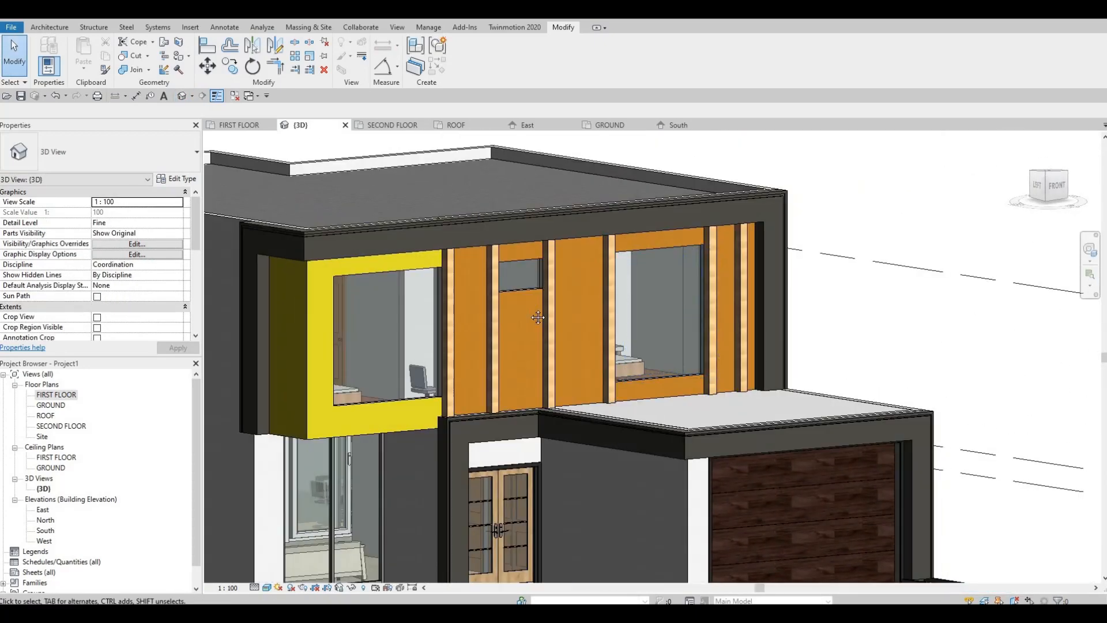
pyautogui.scroll(3, 510, 313)
pyautogui.moveTo(629, 330); pyautogui.dragTo(694, 353, button='middle')
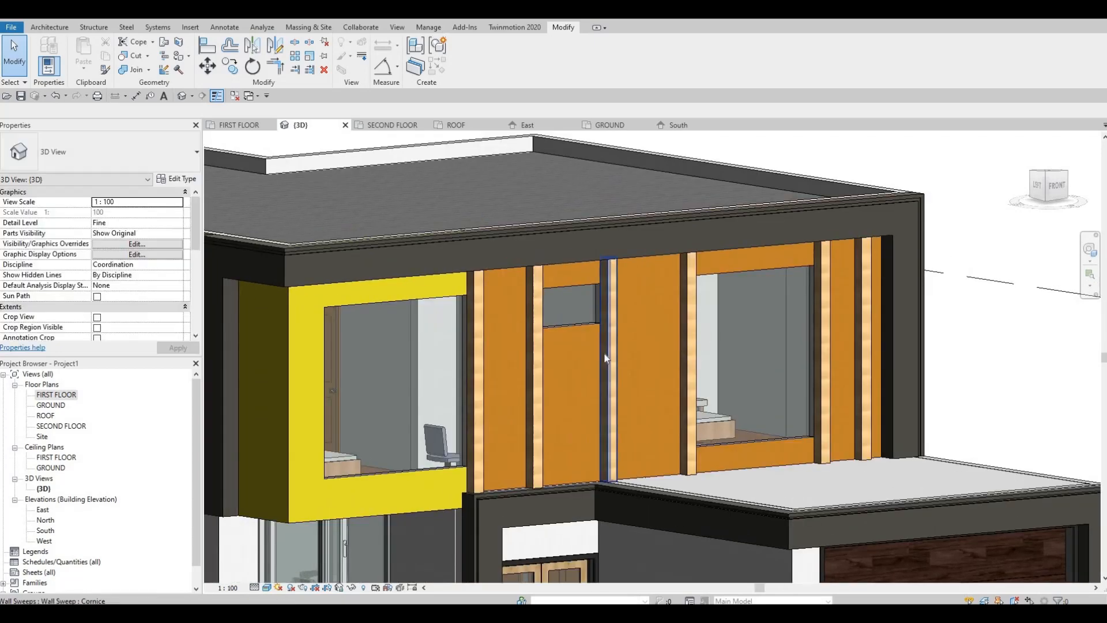
pyautogui.moveTo(584, 316); pyautogui.dragTo(607, 284, button='middle')
pyautogui.scroll(1, 591, 330)
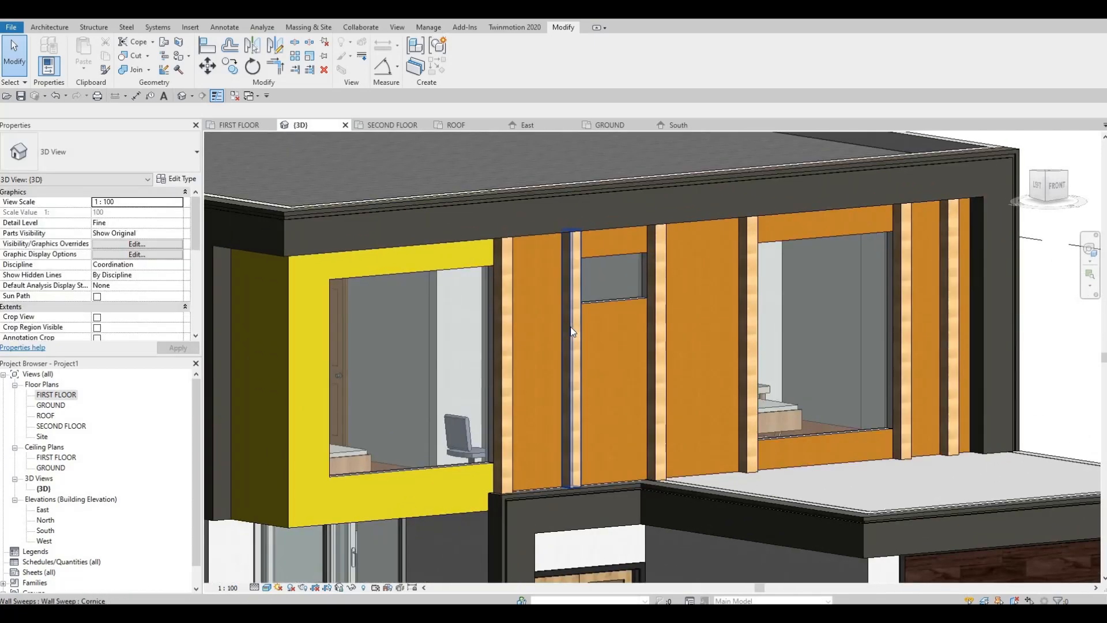
pyautogui.click(578, 395)
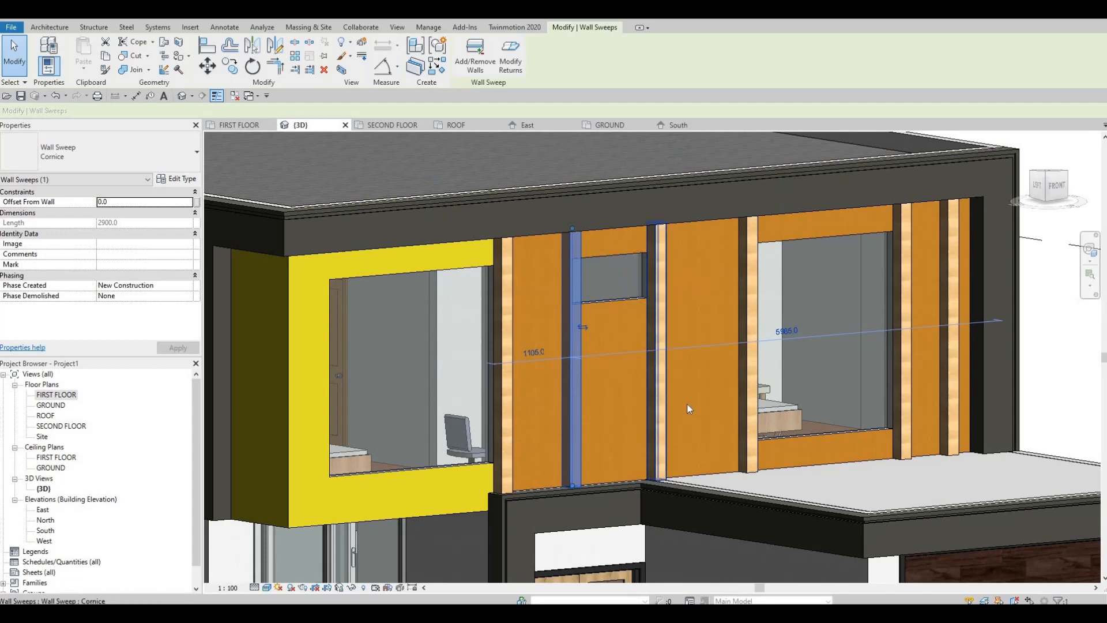
pyautogui.press('Escape')
pyautogui.keyDown('shift'); pyautogui.moveTo(688, 401); pyautogui.dragTo(805, 281, button='middle'); pyautogui.keyUp('shift')
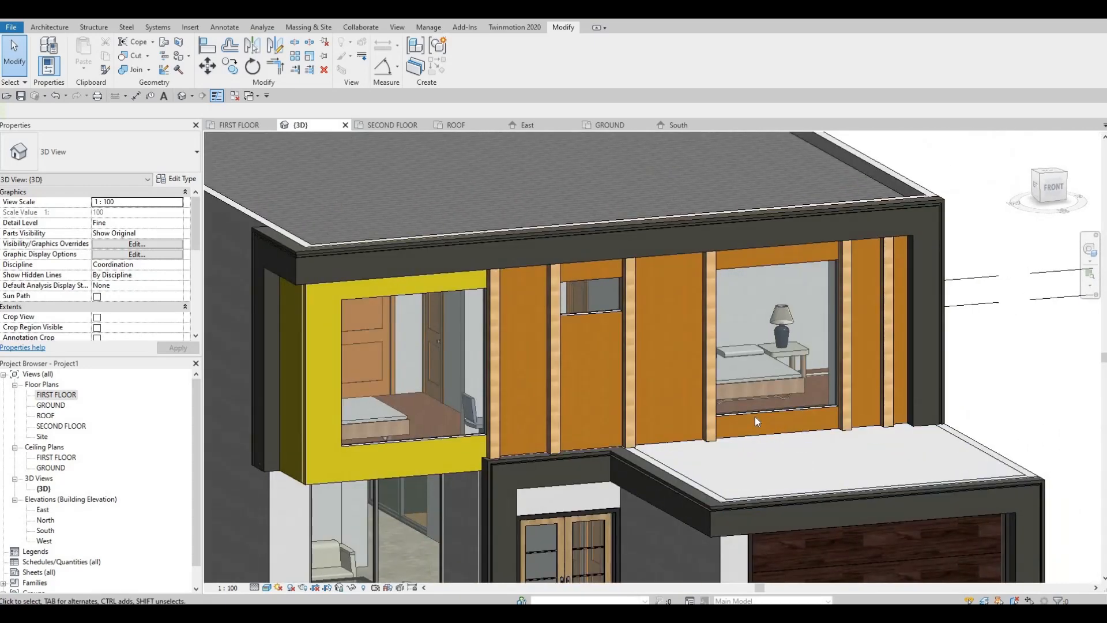
pyautogui.scroll(3, 764, 278)
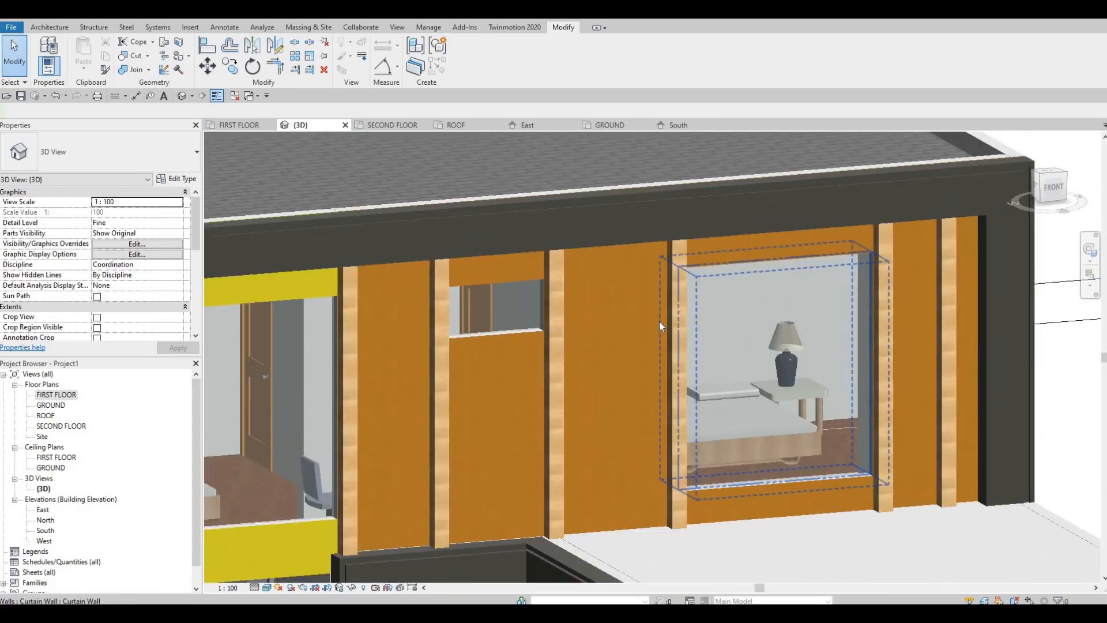
pyautogui.press('Escape')
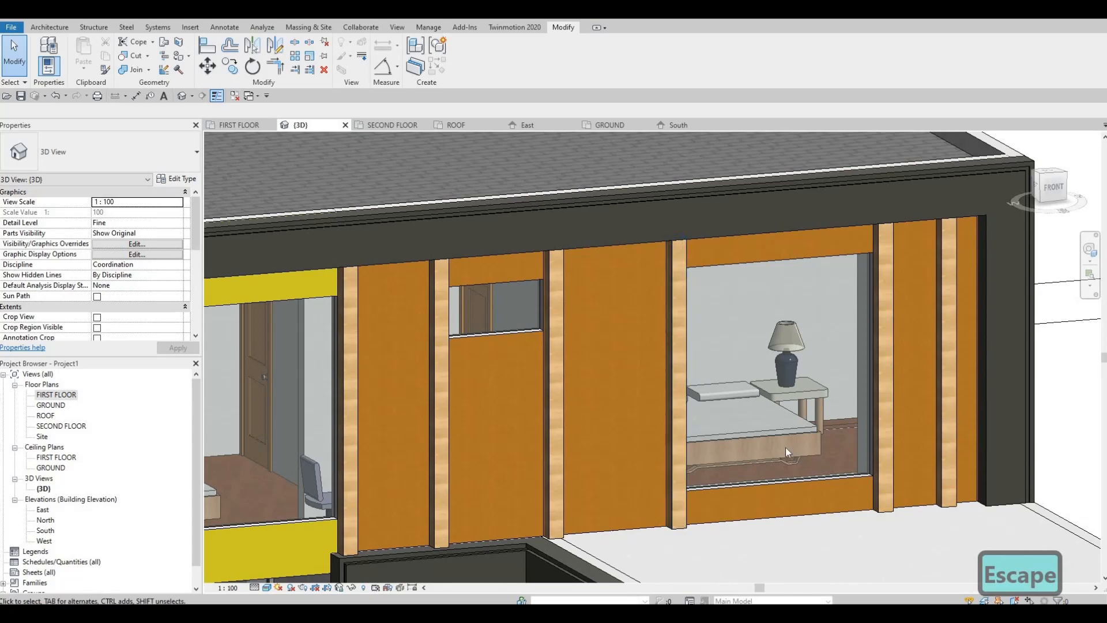
pyautogui.moveTo(785, 448)
pyautogui.keyDown('shift'); pyautogui.mouseDown(button='middle')
pyautogui.moveTo(773, 469)
pyautogui.moveTo(776, 455)
pyautogui.mouseUp(button='middle'); pyautogui.keyUp('shift')
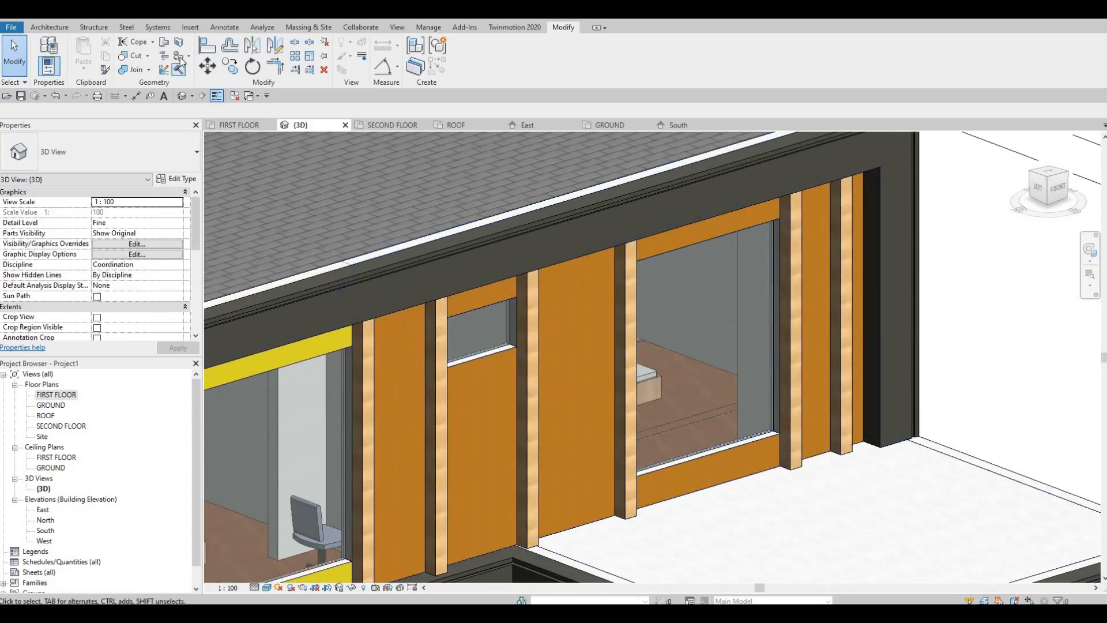
pyautogui.press('p')
pyautogui.press('t')
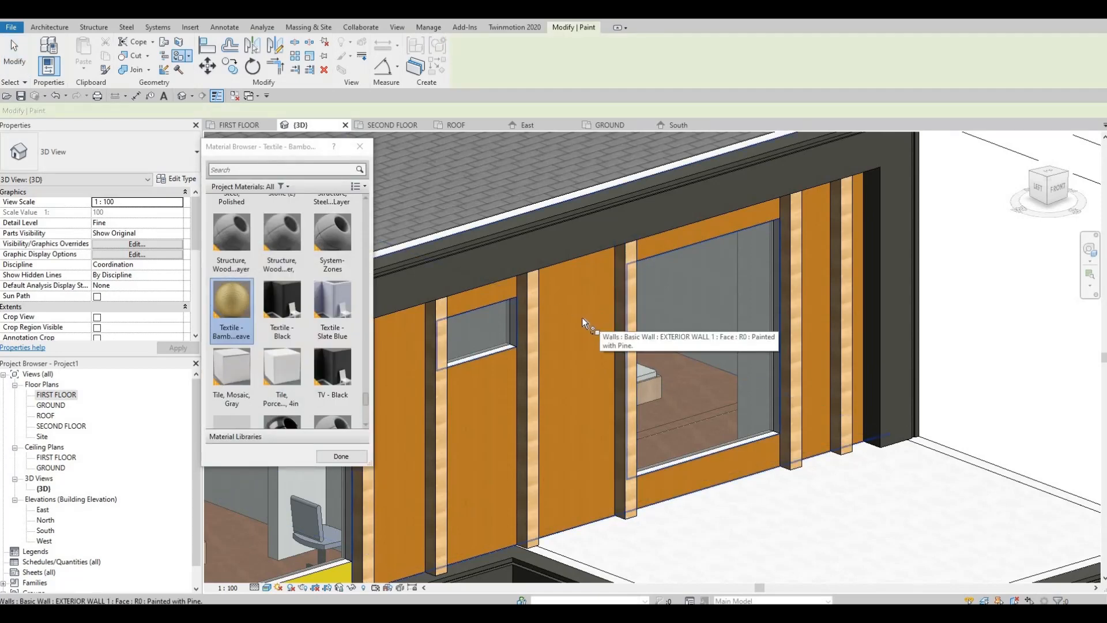
pyautogui.moveTo(576, 323)
pyautogui.keyDown('shift'); pyautogui.mouseDown(button='middle')
pyautogui.moveTo(582, 298)
pyautogui.moveTo(607, 324)
pyautogui.mouseUp(button='middle'); pyautogui.keyUp('shift')
pyautogui.press('Escape')
pyautogui.press('Escape')
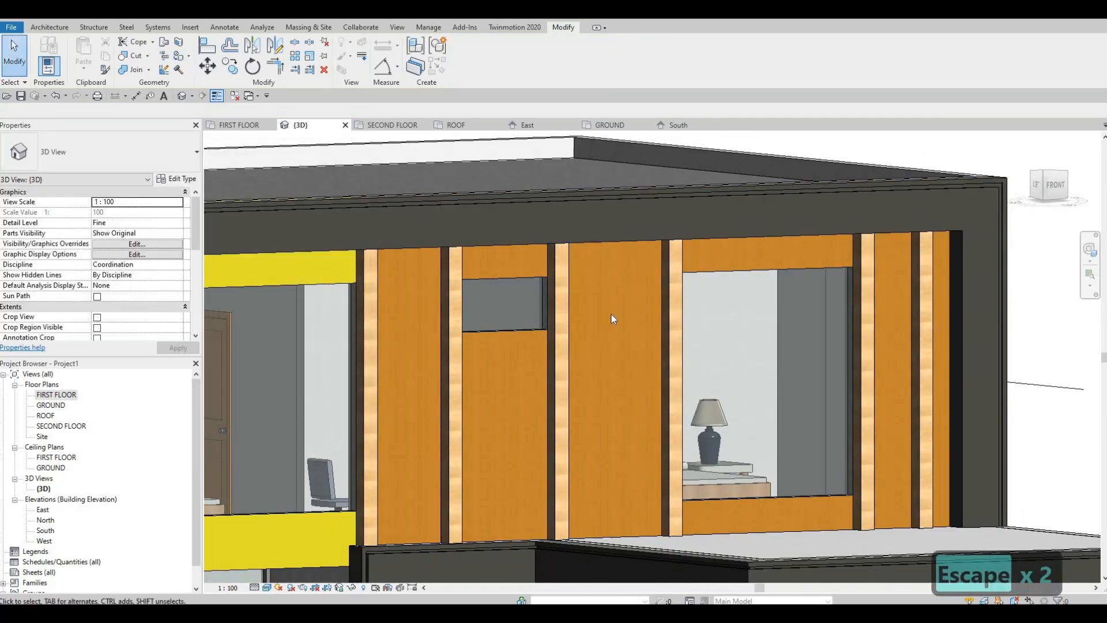
# Inspect the upper facade, the entrance and the yellow corner wall from several angles in 3D.
pyautogui.keyDown('shift'); pyautogui.moveTo(646, 382); pyautogui.dragTo(687, 274, button='middle'); pyautogui.keyUp('shift')
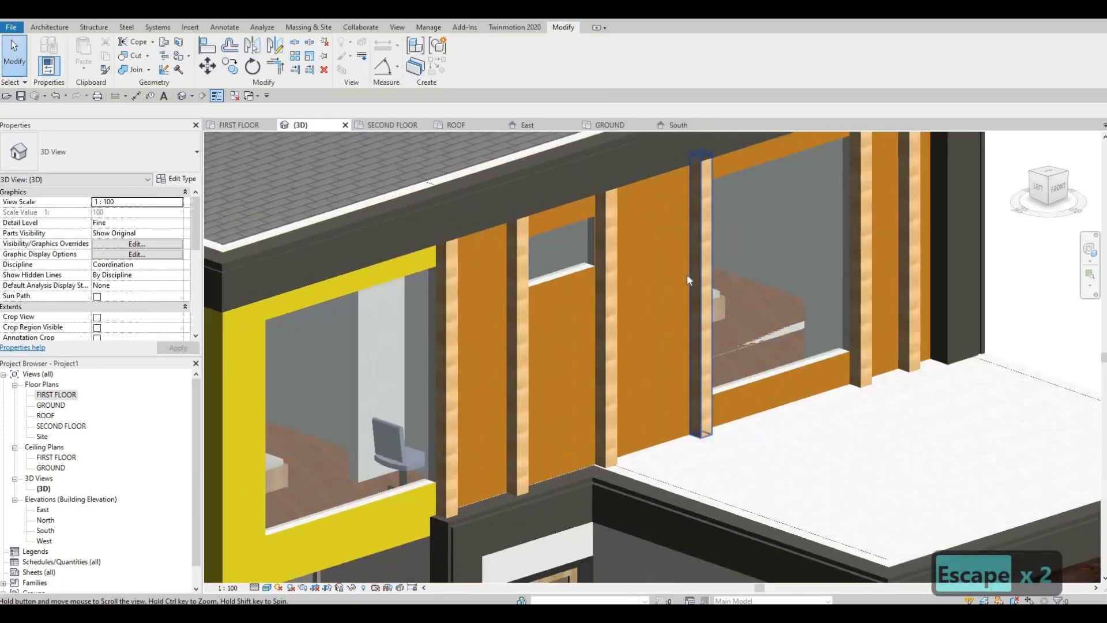
pyautogui.scroll(-2, 686, 275)
pyautogui.moveTo(662, 317); pyautogui.dragTo(685, 279, button='middle')
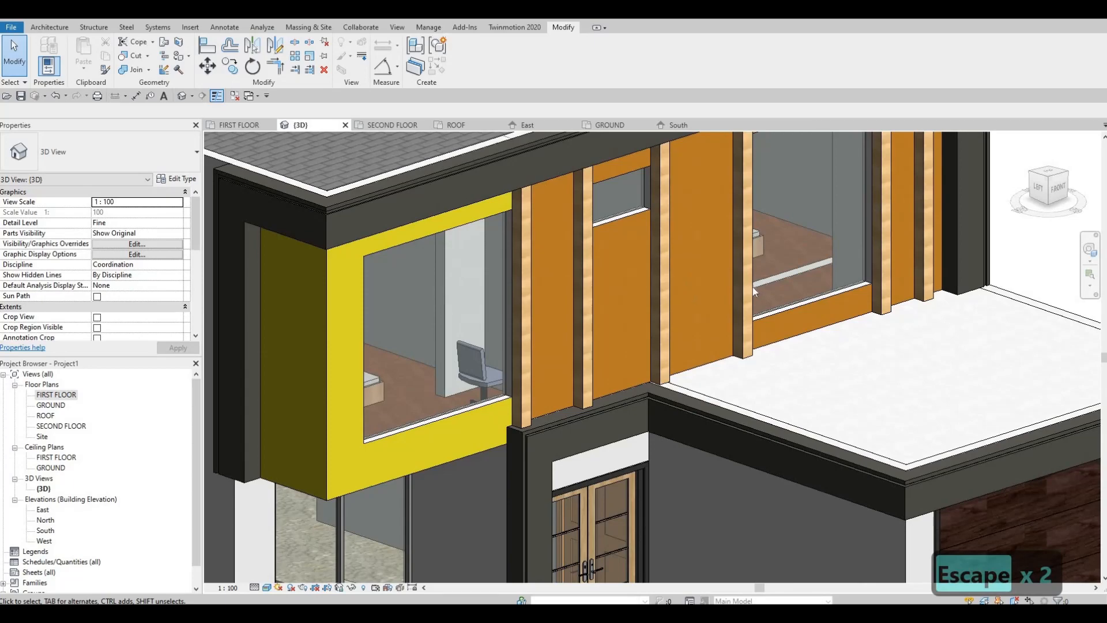
pyautogui.moveTo(692, 324); pyautogui.dragTo(706, 200, button='middle')
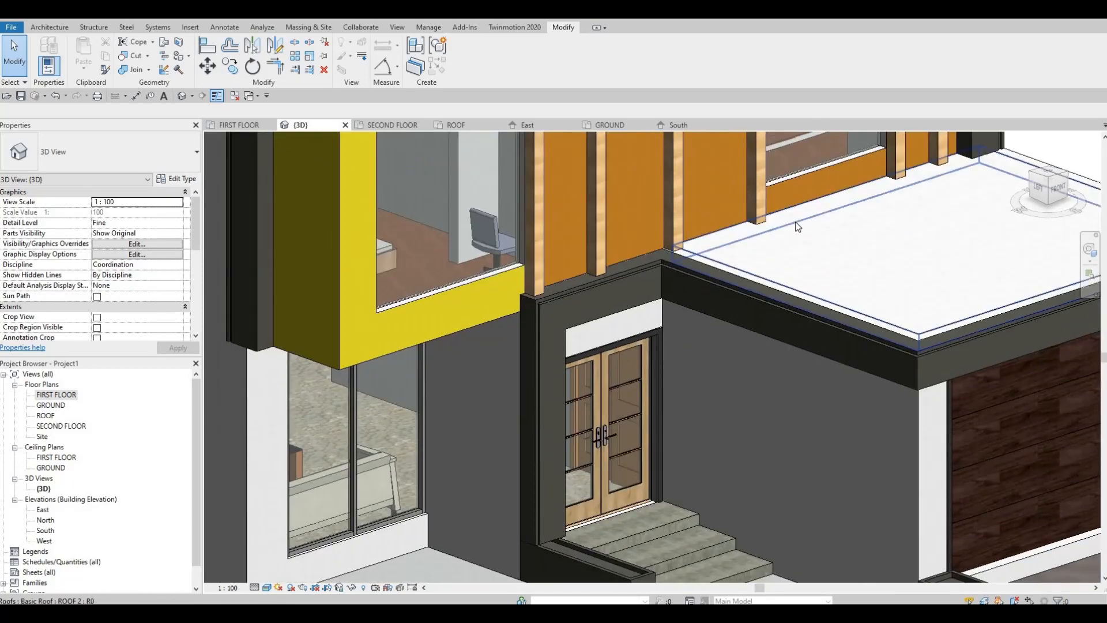
pyautogui.moveTo(798, 225); pyautogui.dragTo(779, 276, button='middle')
pyautogui.scroll(1, 805, 229)
pyautogui.keyDown('shift'); pyautogui.moveTo(830, 207); pyautogui.dragTo(617, 313, button='middle'); pyautogui.keyUp('shift')
pyautogui.scroll(-1, 618, 317)
pyautogui.moveTo(464, 384); pyautogui.dragTo(642, 347, button='middle')
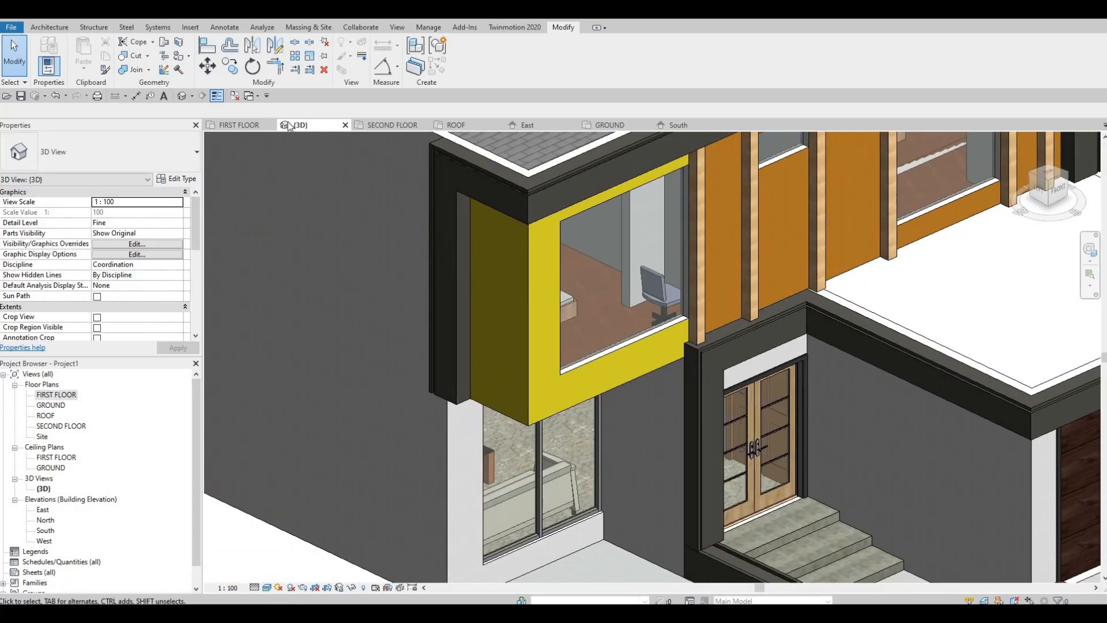
# Paint the bottom inner face of the yellow wall's window opening with the Parking Stripe material.
pyautogui.click(189, 56)
pyautogui.click(196, 74)
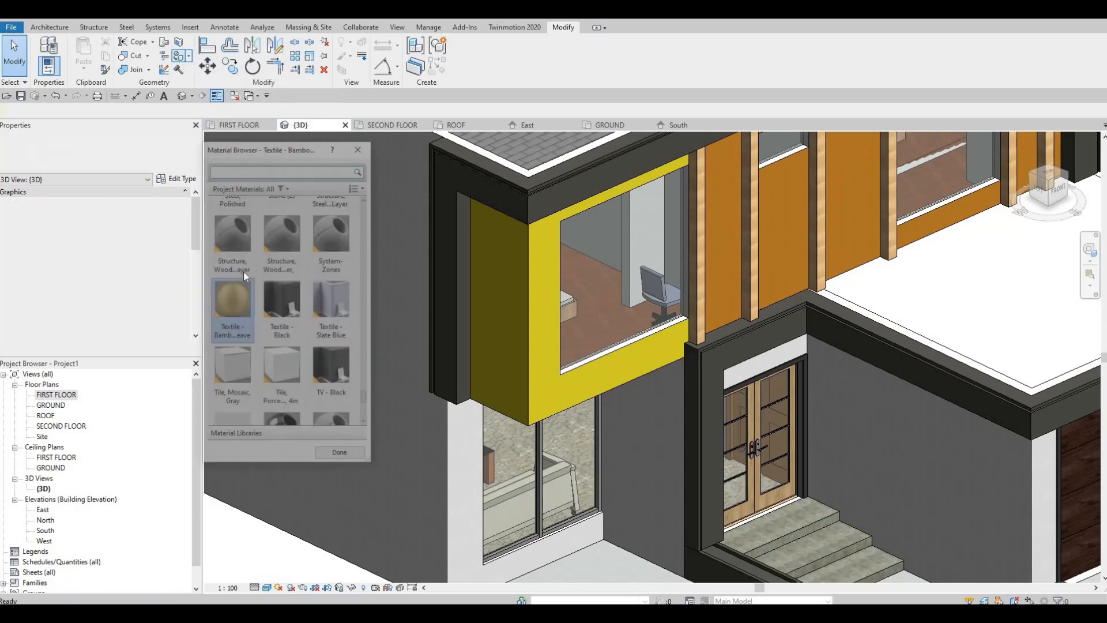
pyautogui.scroll(-10, 271, 311)
pyautogui.scroll(6, 275, 321)
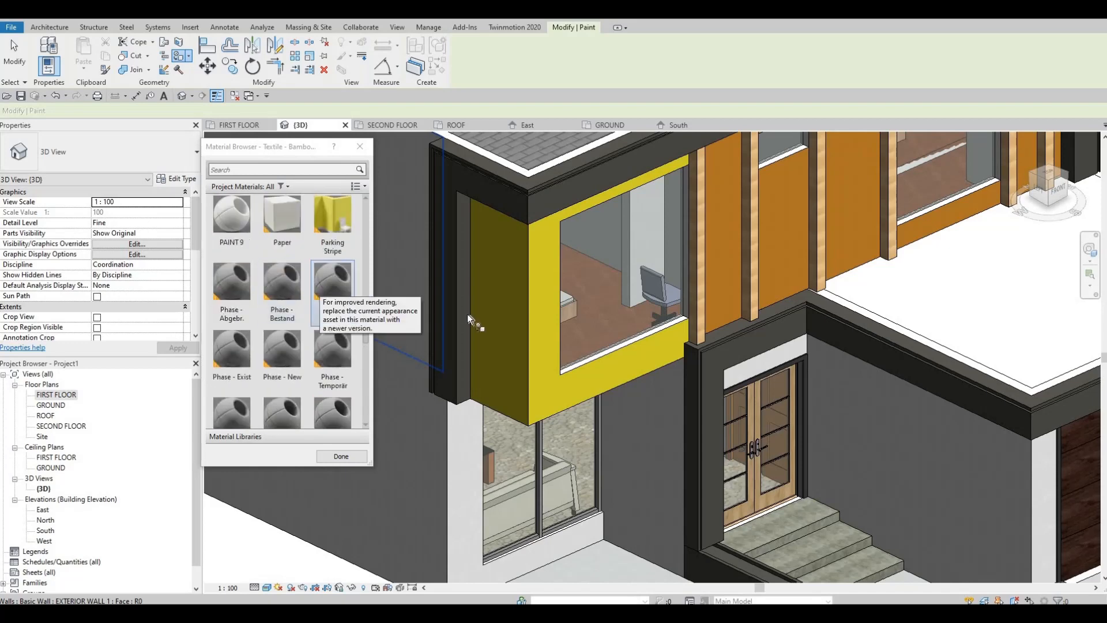
pyautogui.click(332, 218)
pyautogui.scroll(2, 651, 301)
pyautogui.scroll(1, 646, 183)
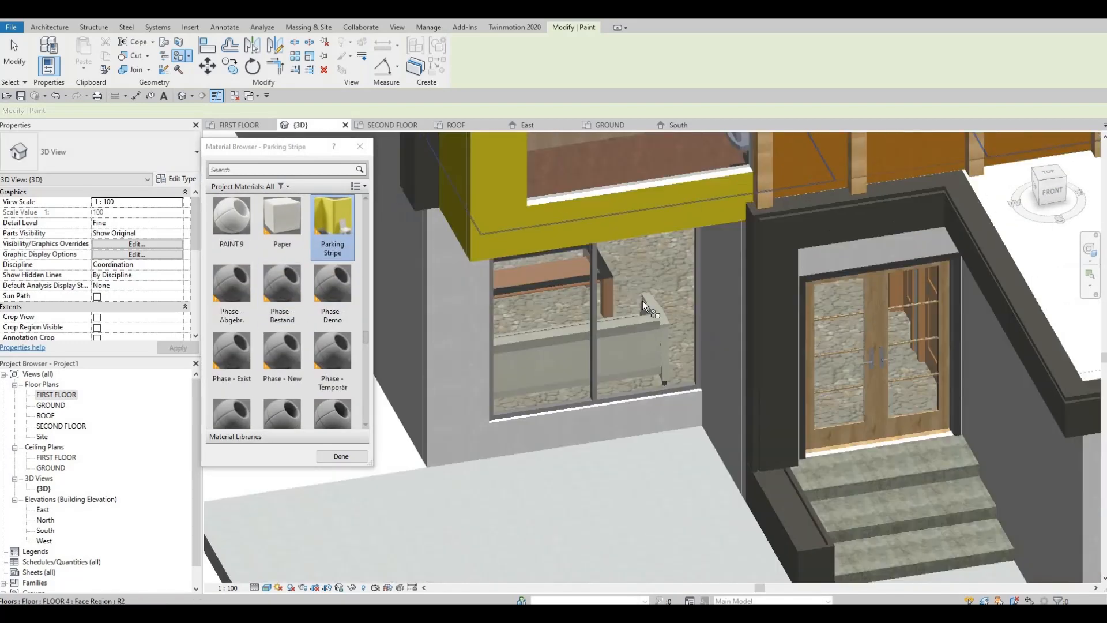
pyautogui.moveTo(646, 185); pyautogui.dragTo(647, 317, button='middle')
pyautogui.press('Tab')
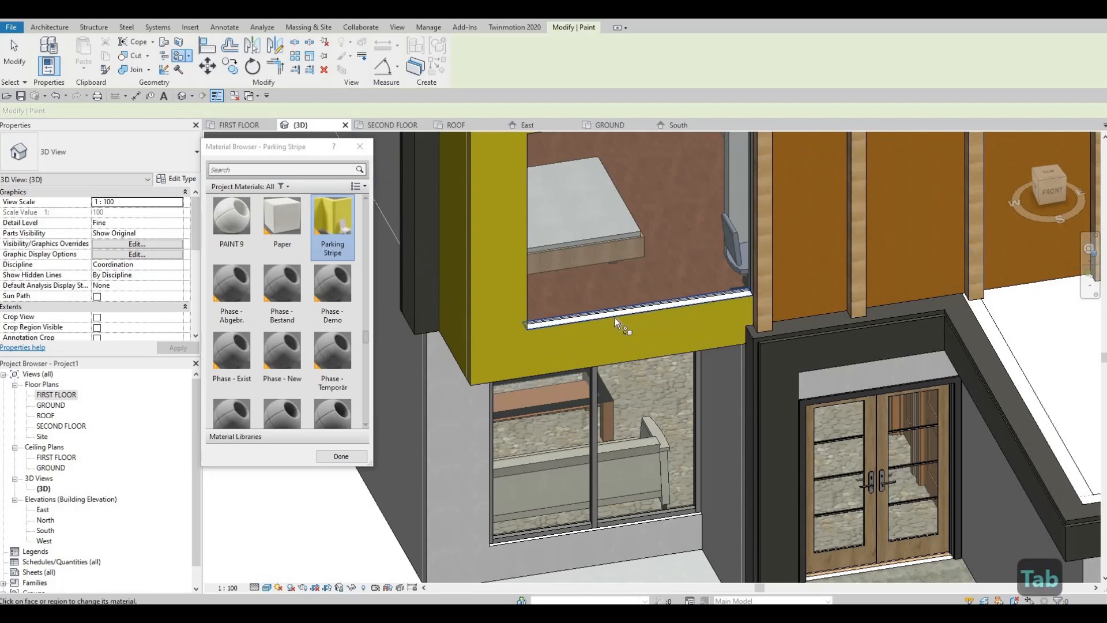
pyautogui.keyDown('shift'); pyautogui.moveTo(704, 292); pyautogui.dragTo(620, 578, button='middle'); pyautogui.keyUp('shift')
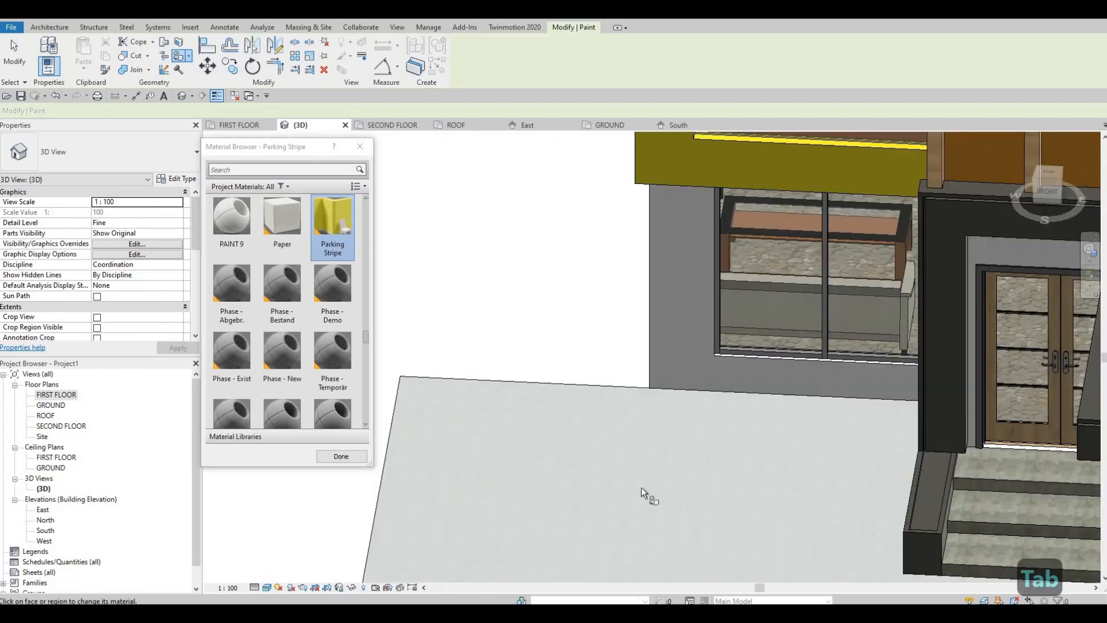
# Paint the left inner face of the yellow wall's window opening with the Parking Stripe material.
pyautogui.moveTo(650, 138); pyautogui.dragTo(346, 594, button='middle')
pyautogui.keyDown('shift'); pyautogui.moveTo(635, 413); pyautogui.dragTo(524, 394, button='middle'); pyautogui.keyUp('shift')
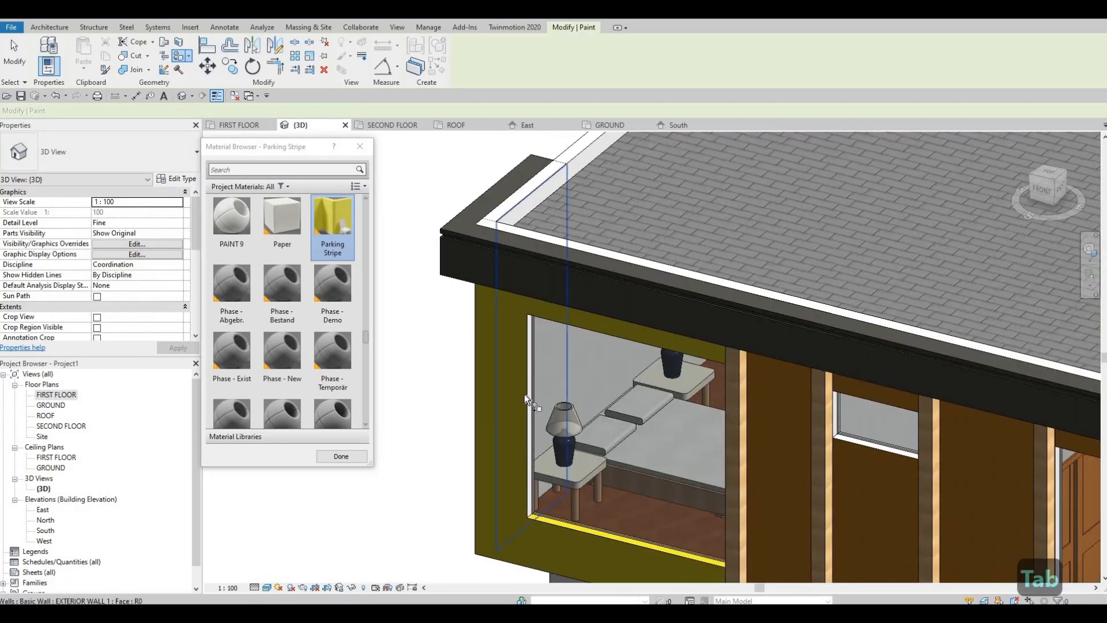
pyautogui.scroll(1, 524, 394)
pyautogui.press('Tab')
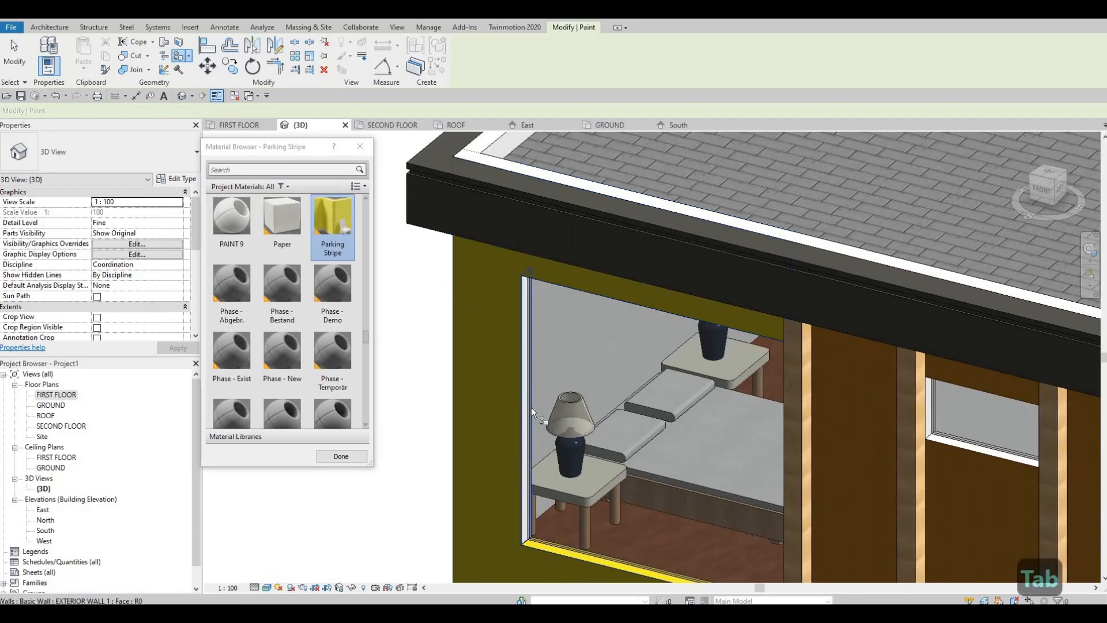
pyautogui.click(580, 454)
# Paint the top inner face of the yellow wall's window opening with Parking Stripe and end painting.
pyautogui.moveTo(663, 334)
pyautogui.mouseDown(button='middle')
pyautogui.moveTo(838, 192)
pyautogui.moveTo(575, 401)
pyautogui.mouseUp(button='middle')
pyautogui.moveTo(520, 549); pyautogui.dragTo(973, 294, button='middle')
pyautogui.moveTo(427, 423); pyautogui.dragTo(805, 323, button='middle')
pyautogui.scroll(4, 724, 322)
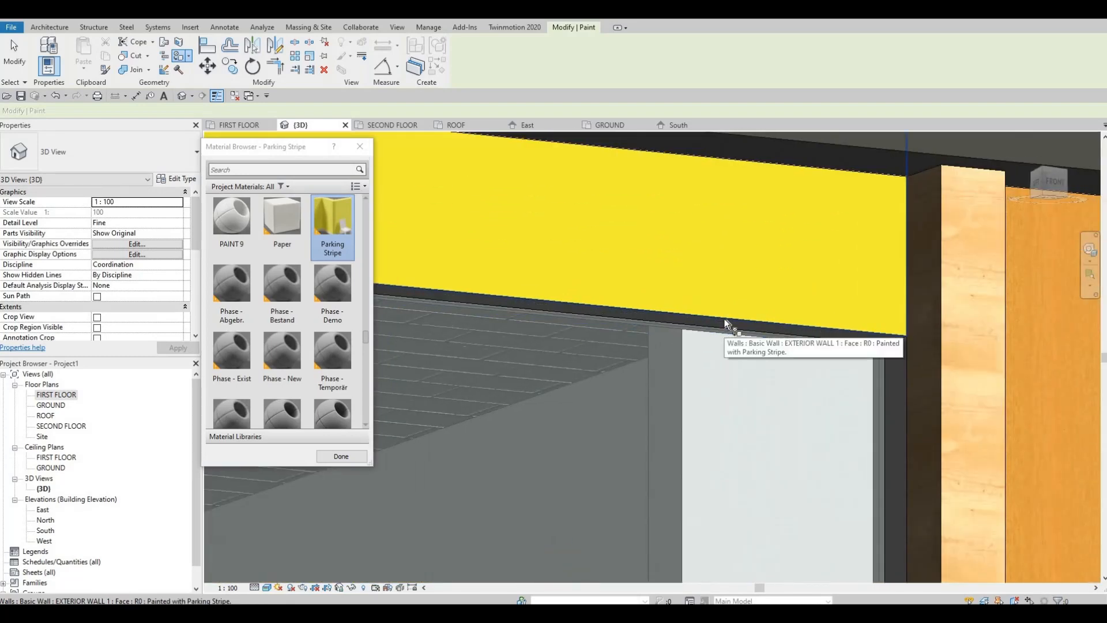
pyautogui.scroll(-3, 724, 320)
pyautogui.moveTo(724, 321); pyautogui.dragTo(907, 299, button='middle')
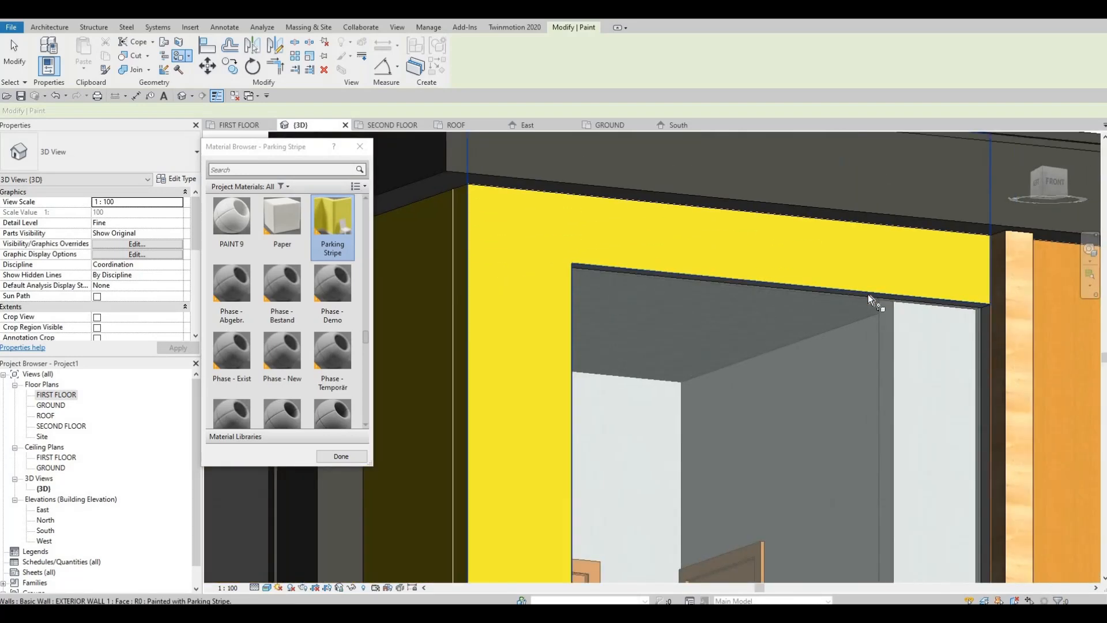
pyautogui.press('Tab')
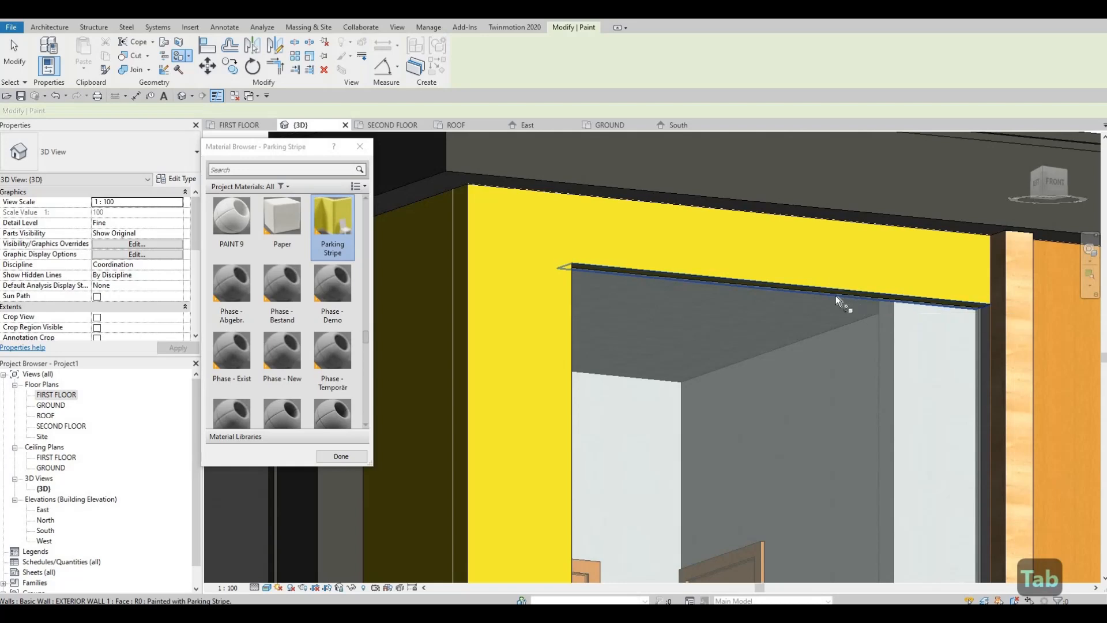
pyautogui.scroll(-4, 815, 345)
pyautogui.keyDown('shift'); pyautogui.moveTo(815, 346); pyautogui.dragTo(680, 548, button='middle'); pyautogui.keyUp('shift')
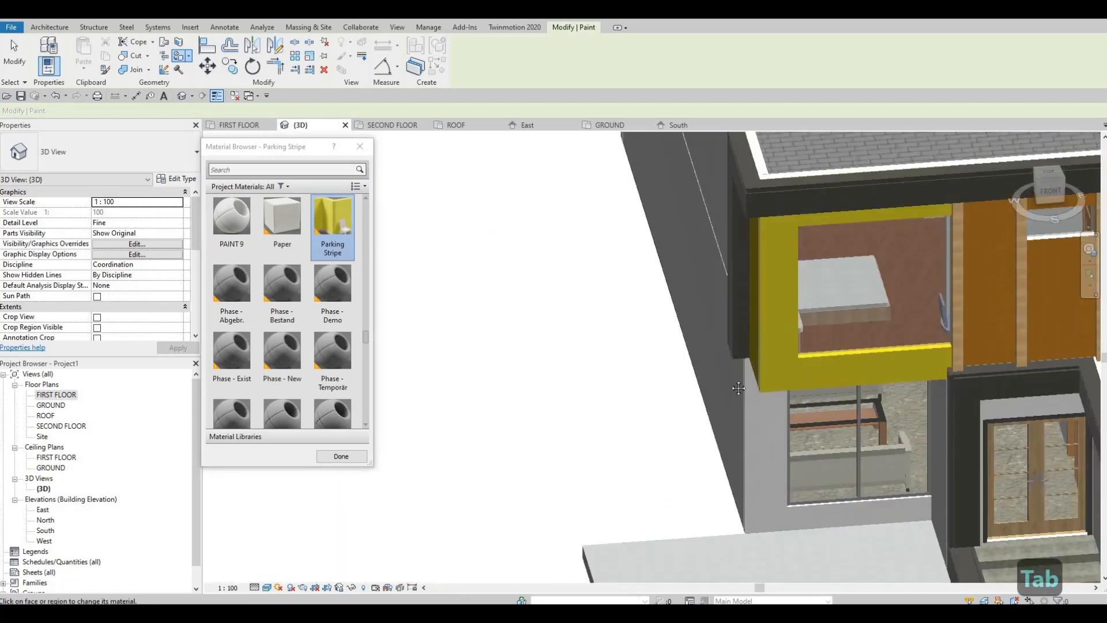
pyautogui.moveTo(922, 282); pyautogui.dragTo(586, 346, button='middle')
pyautogui.scroll(3, 585, 346)
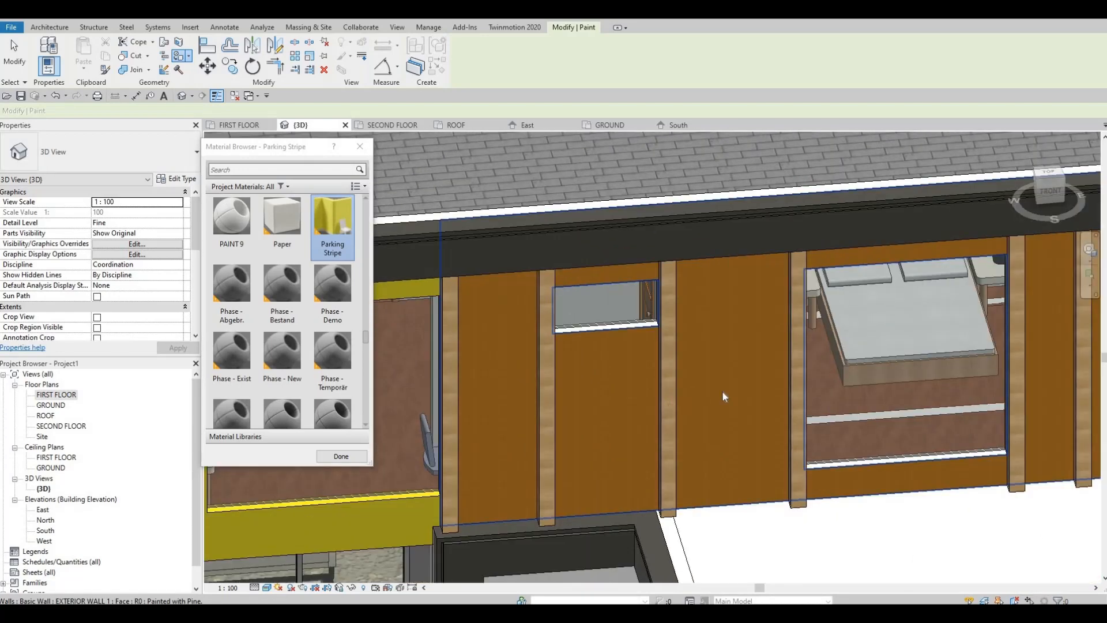
pyautogui.press('Escape')
pyautogui.press('Escape')
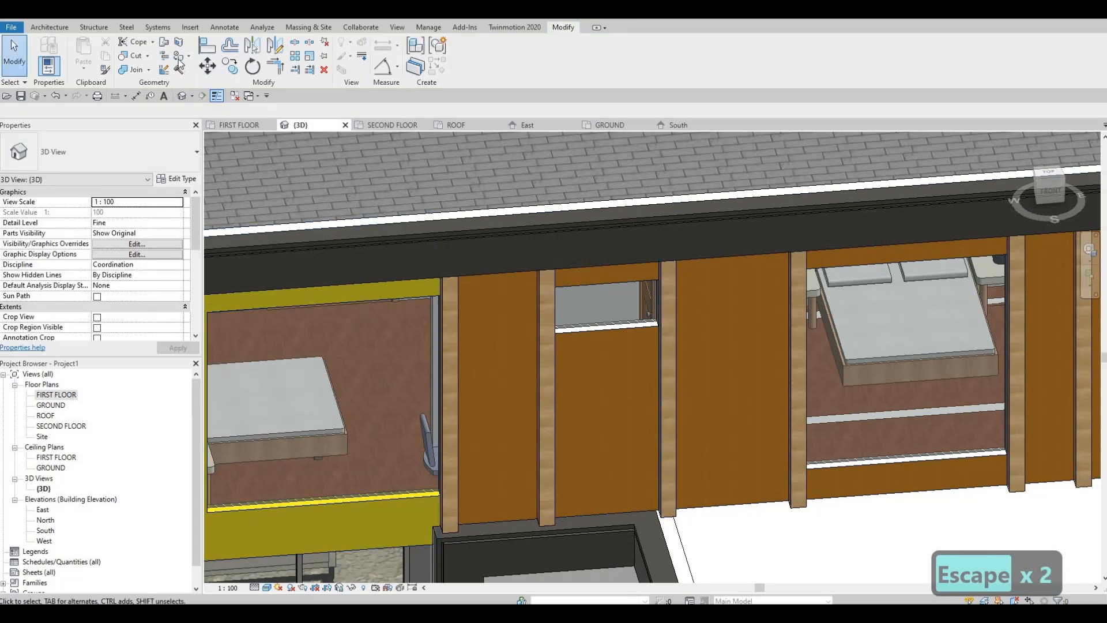
# Try the Textile - Bamboo Weave material on the pine-painted upper front wall, and undo it.
pyautogui.press('p')
pyautogui.press('t')
pyautogui.scroll(-5, 289, 322)
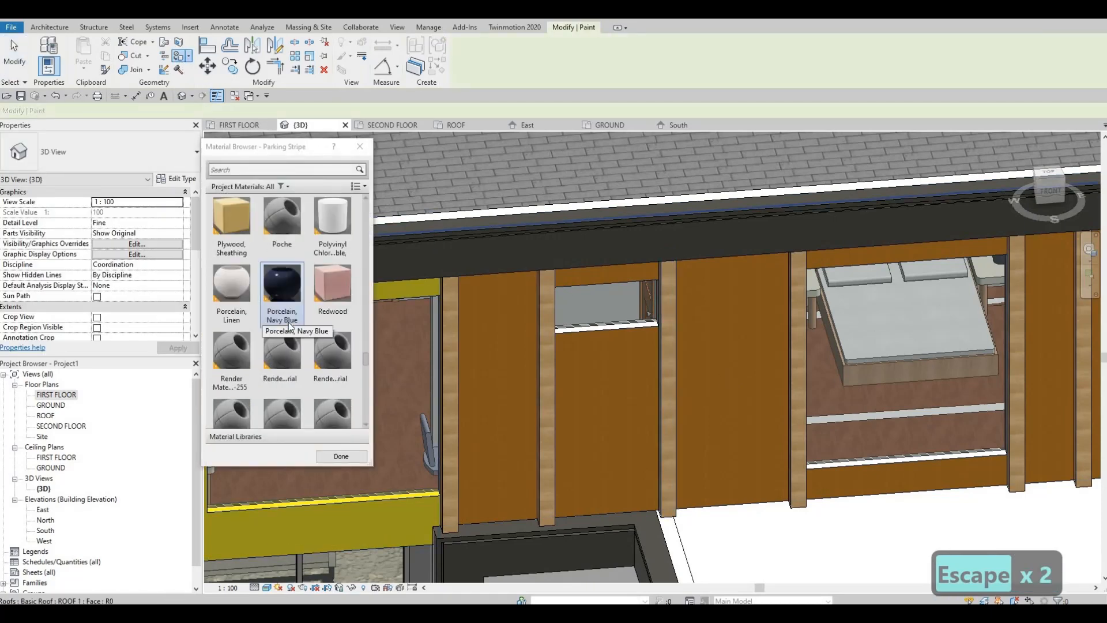
pyautogui.scroll(-4, 289, 323)
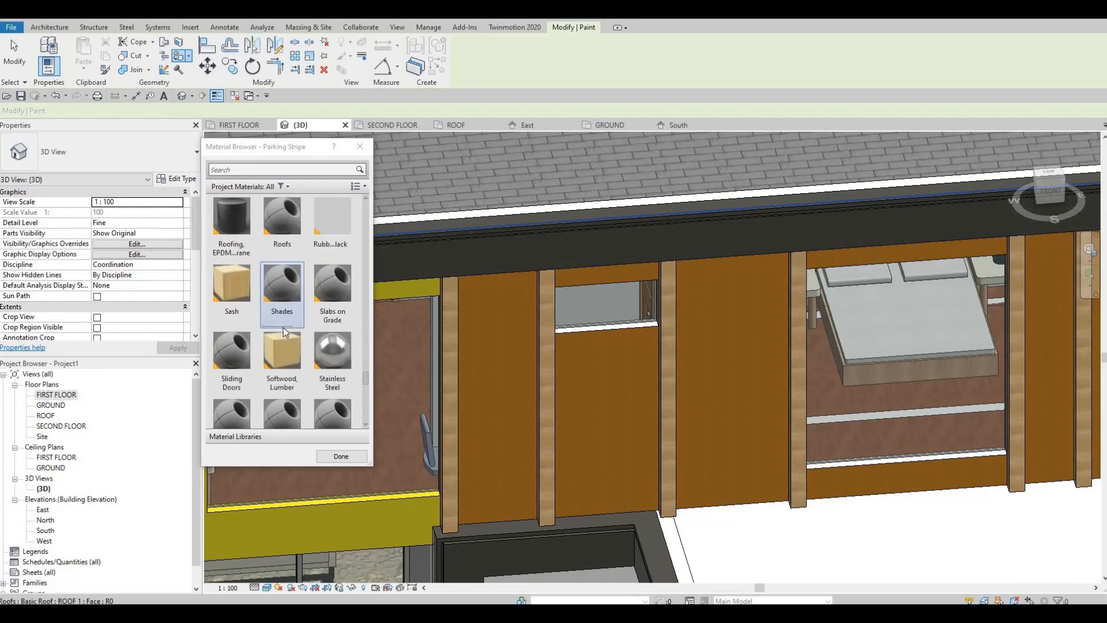
pyautogui.scroll(6, 283, 328)
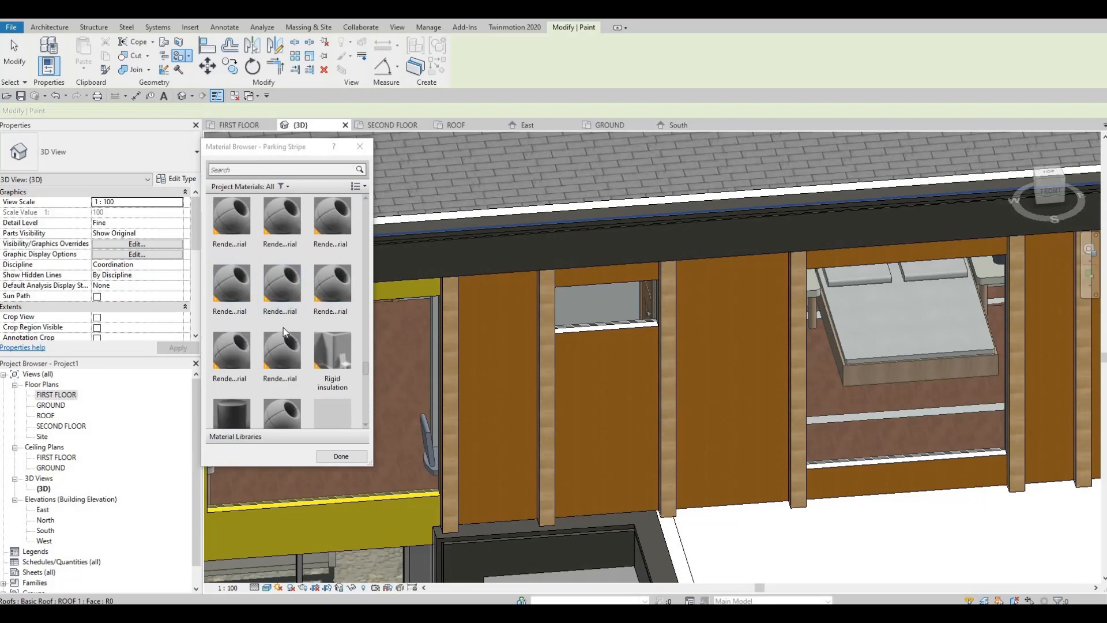
pyautogui.scroll(-7, 261, 293)
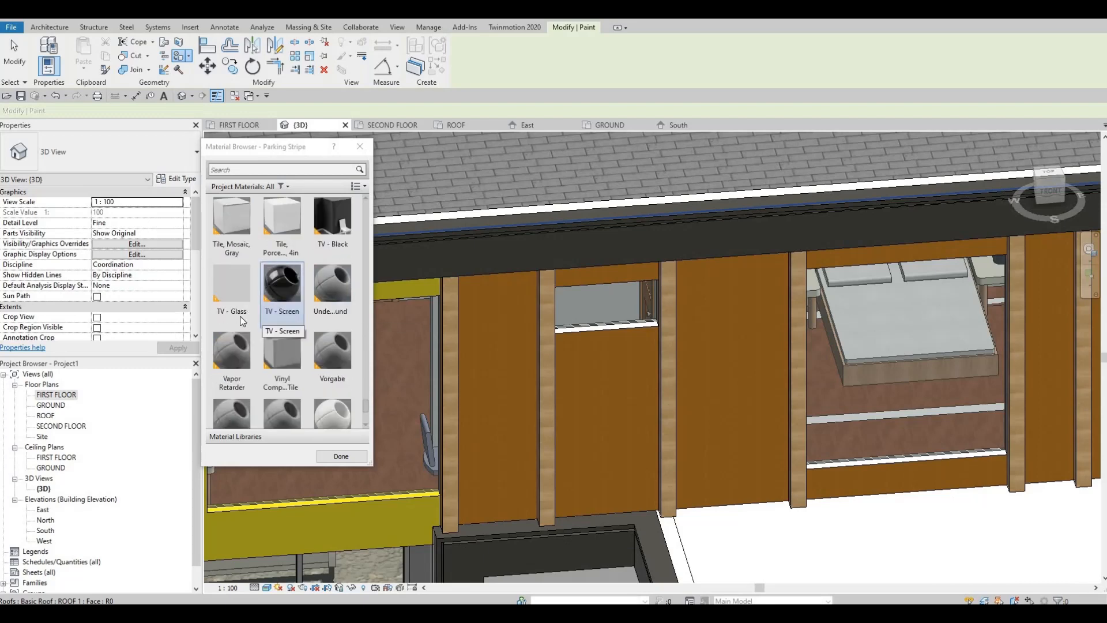
pyautogui.click(232, 356)
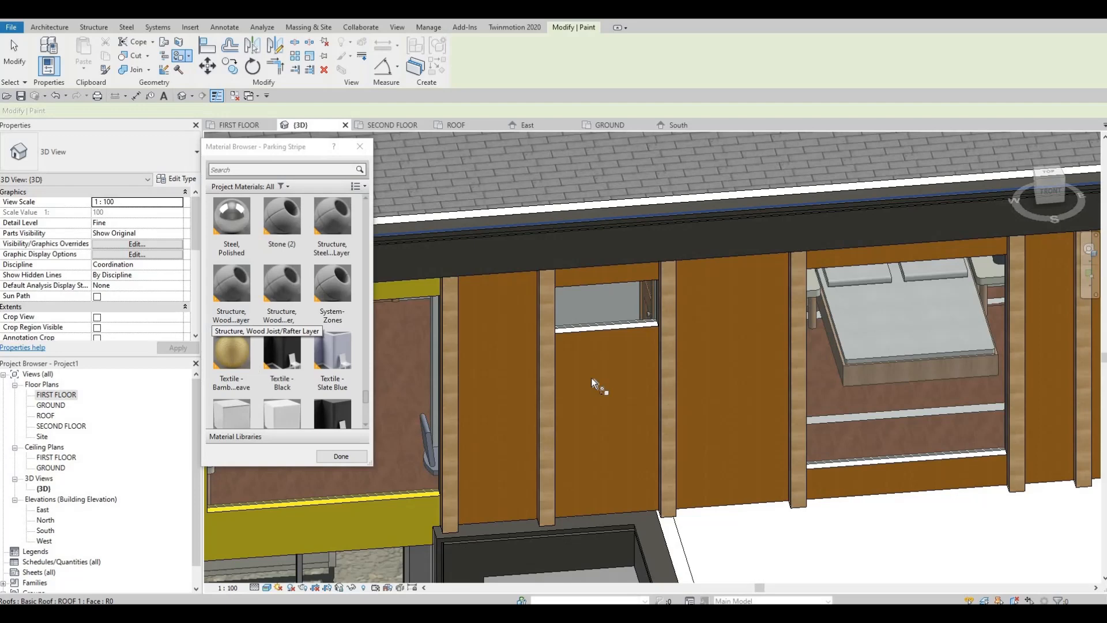
pyautogui.click(719, 385)
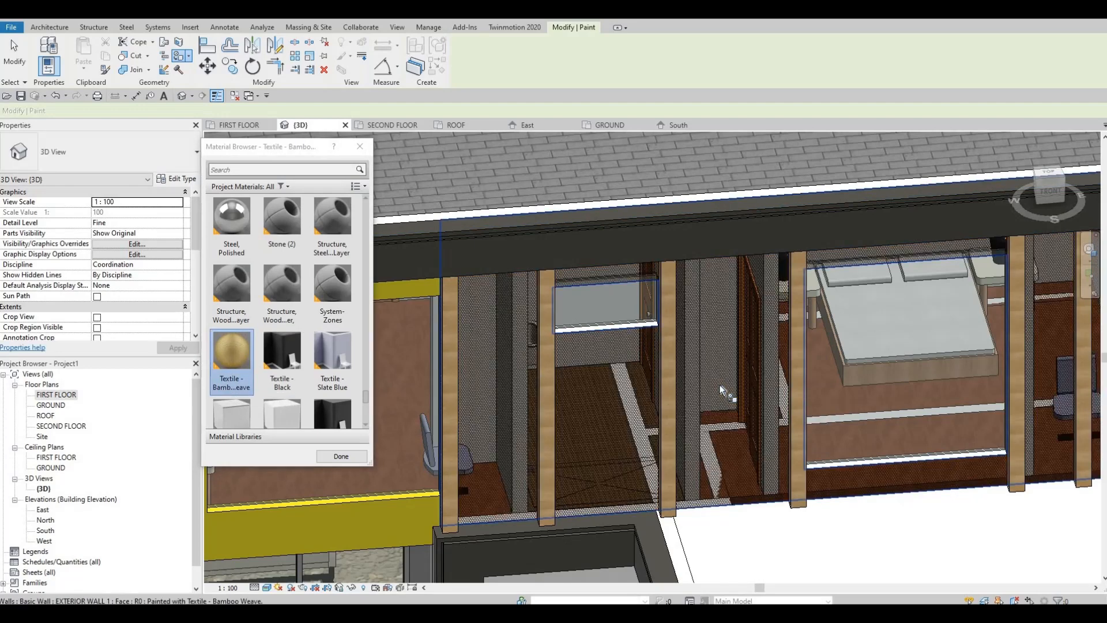
pyautogui.hotkey('ctrl', 'z')
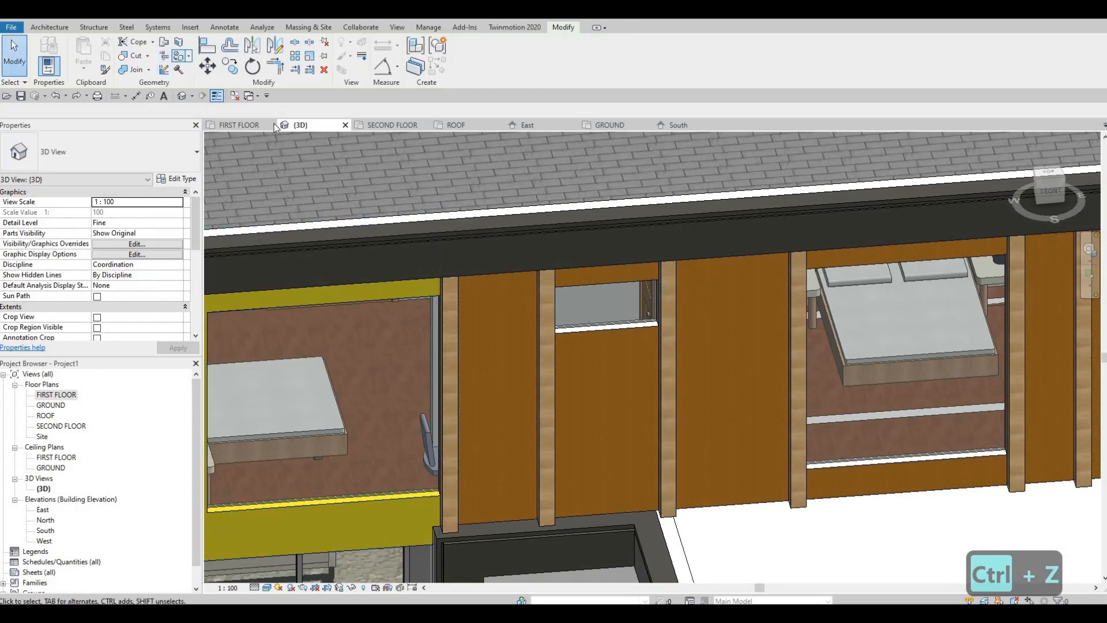
# Paint the pine-painted upper front wall behind the vertical sweeps with the Metal Deck material.
pyautogui.scroll(-8, 288, 278)
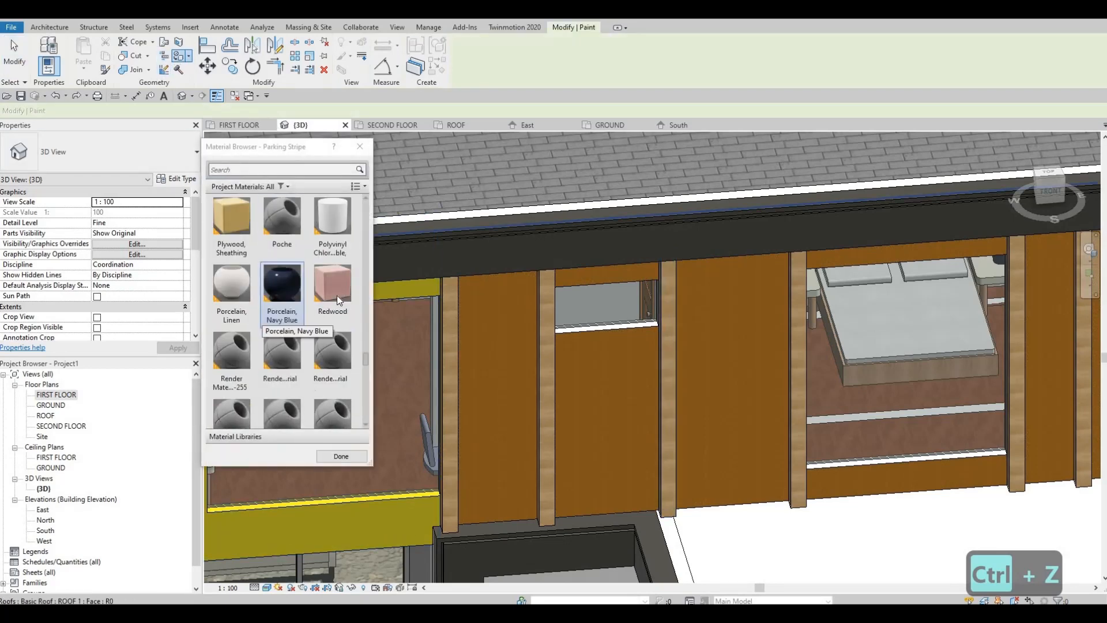
pyautogui.scroll(-5, 337, 295)
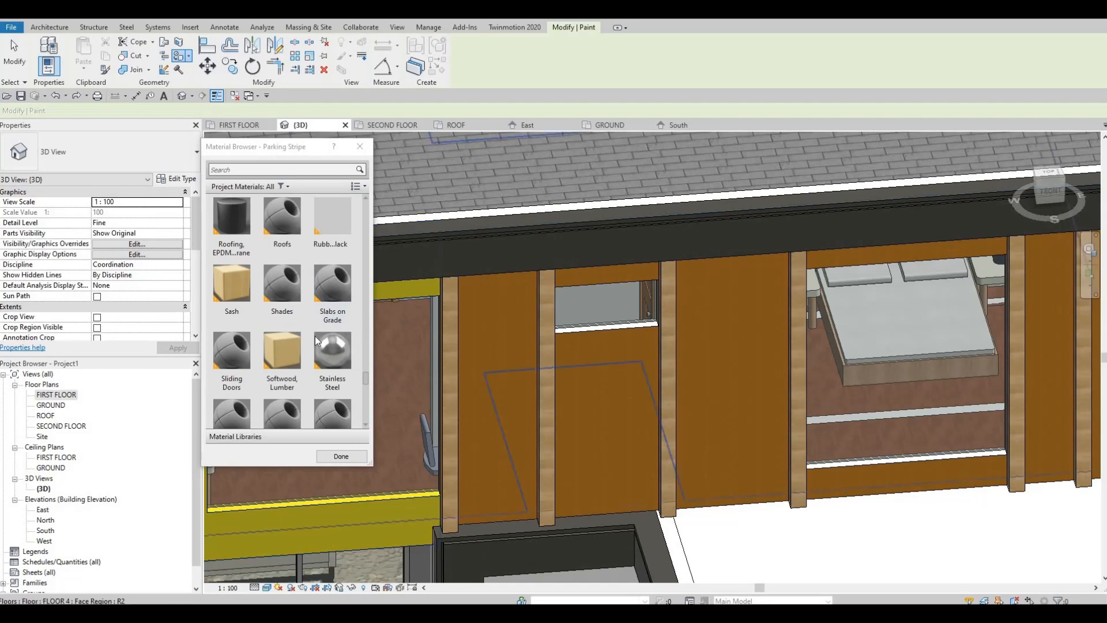
pyautogui.scroll(-6, 315, 336)
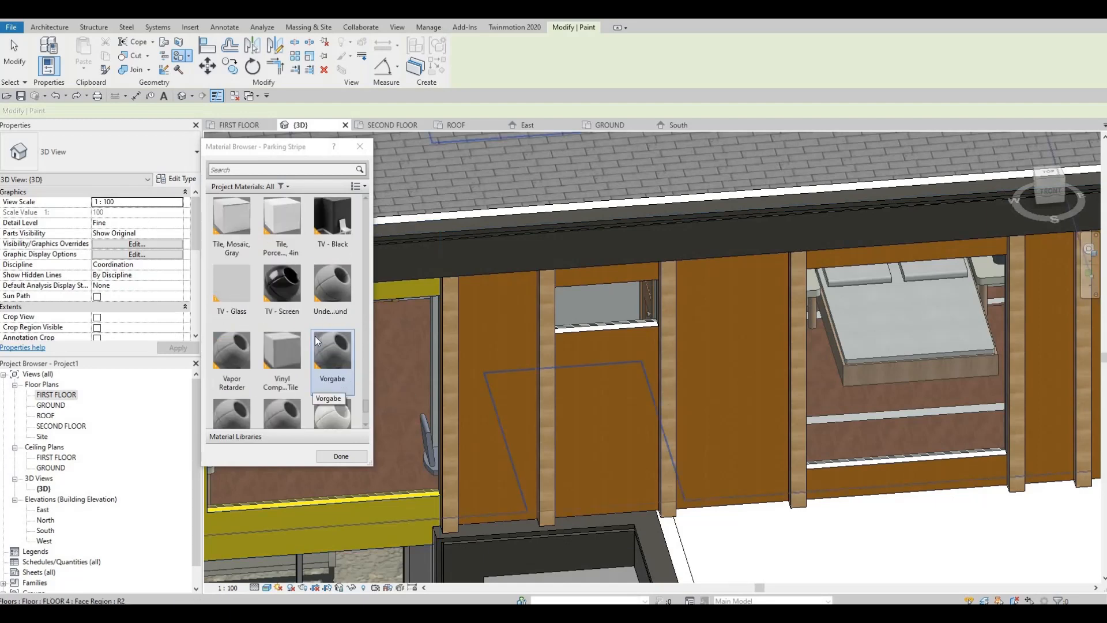
pyautogui.scroll(10, 315, 336)
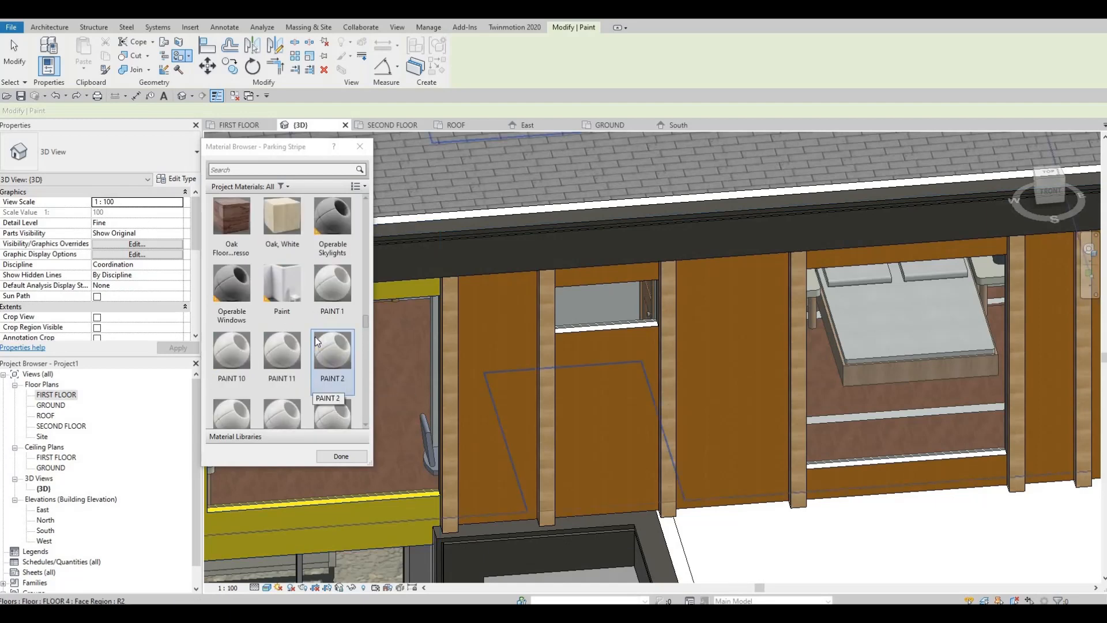
pyautogui.scroll(2, 314, 337)
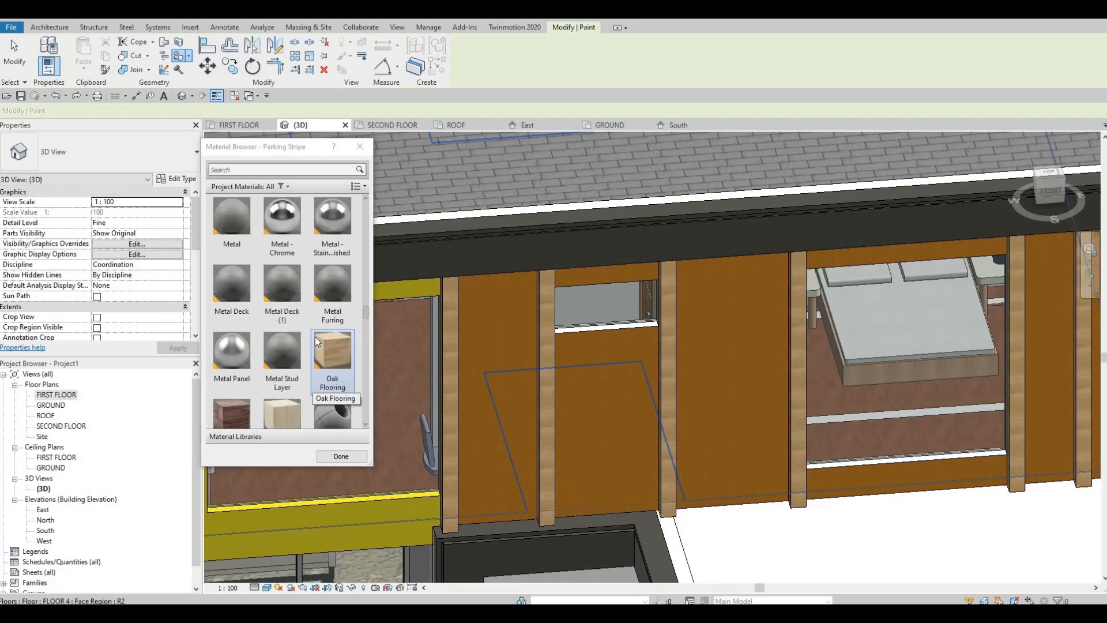
pyautogui.click(233, 289)
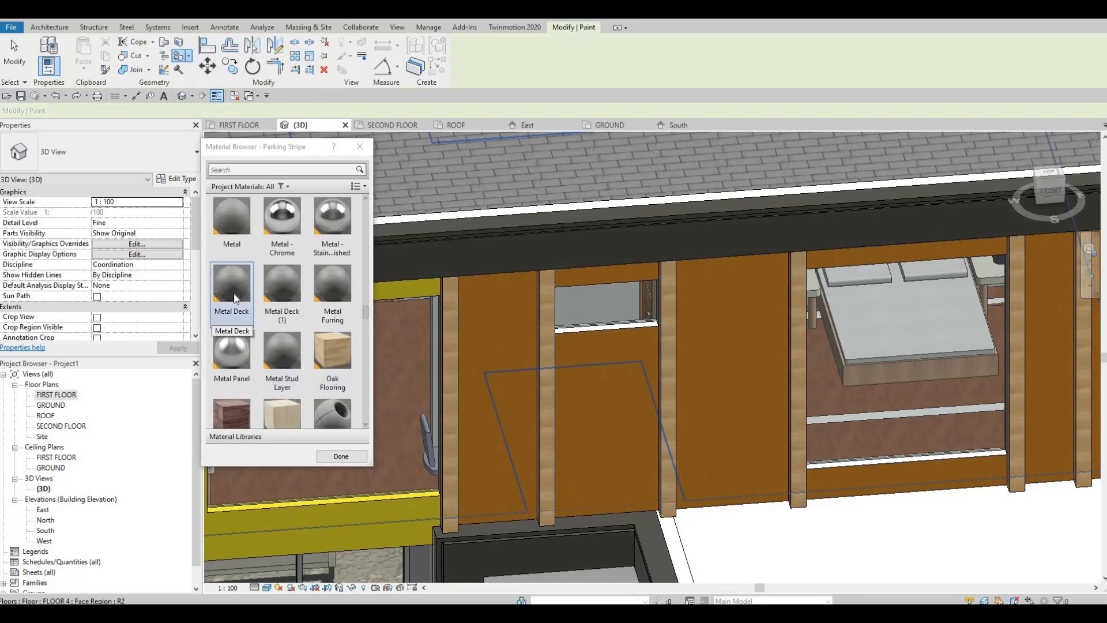
pyautogui.click(728, 370)
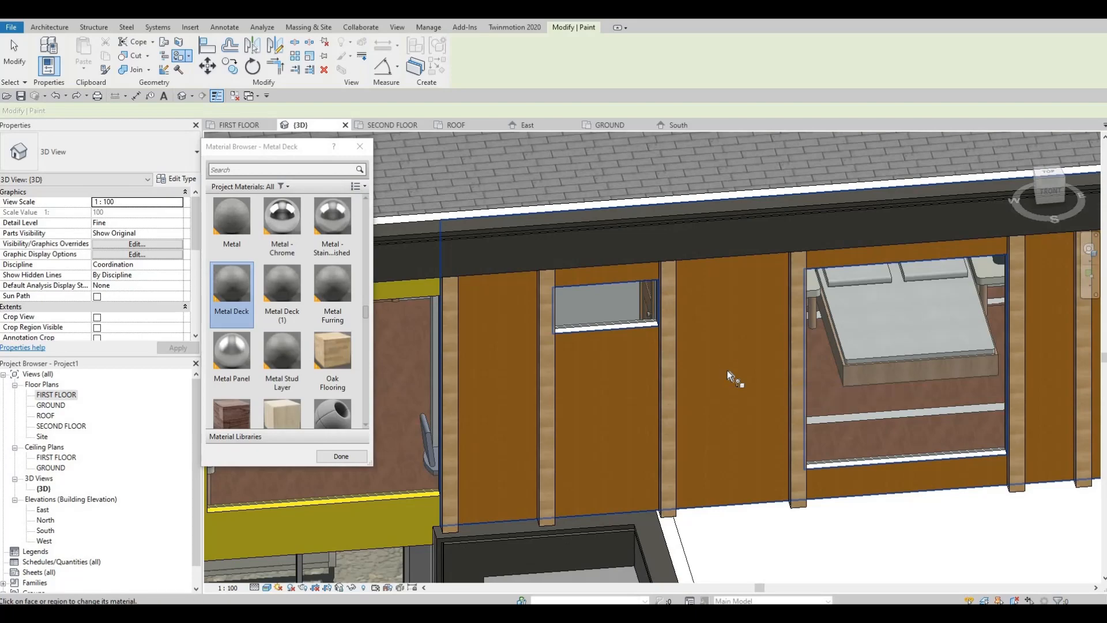
# Paint the bottom and right inner faces of the large upper window's opening with Metal Deck.
pyautogui.moveTo(717, 373)
pyautogui.keyDown('shift'); pyautogui.mouseDown(button='middle')
pyautogui.moveTo(786, 363)
pyautogui.moveTo(780, 306)
pyautogui.moveTo(715, 508)
pyautogui.moveTo(713, 438)
pyautogui.mouseUp(button='middle'); pyautogui.keyUp('shift')
pyautogui.scroll(5, 714, 438)
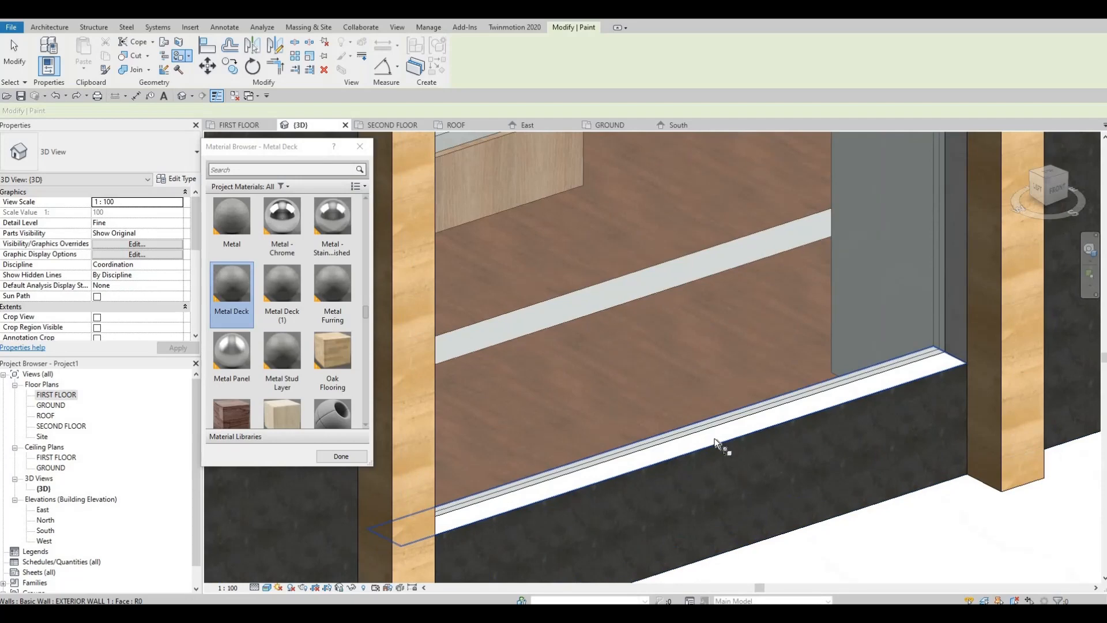
pyautogui.click(953, 324)
pyautogui.moveTo(856, 320); pyautogui.dragTo(856, 455, button='middle')
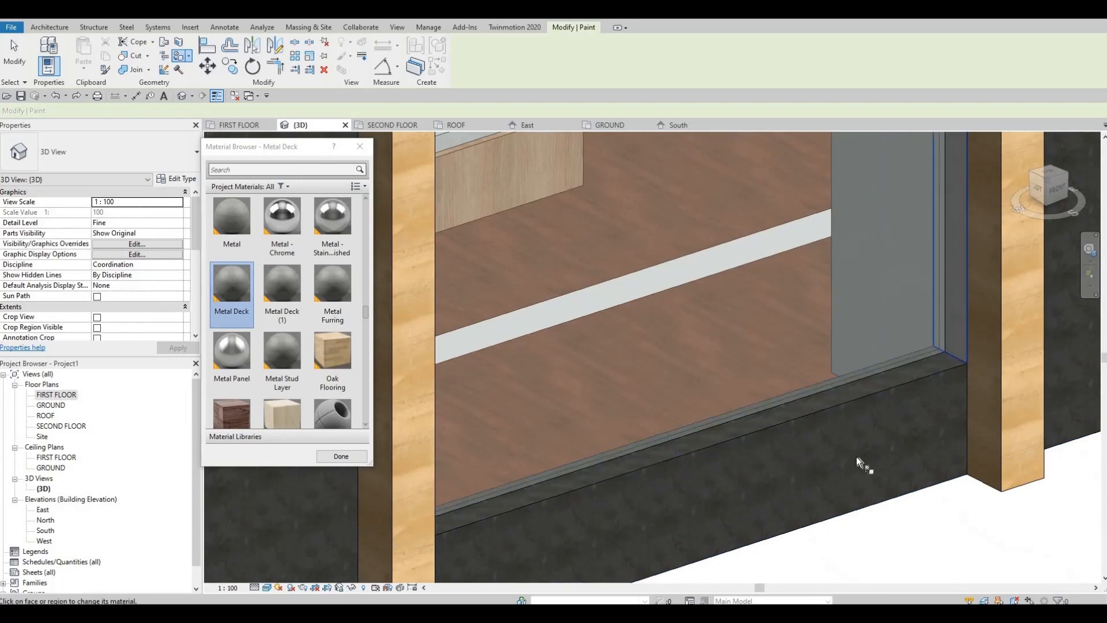
# Paint the bottom and right inner faces of the small upper window's opening with Metal Deck.
pyautogui.scroll(-3, 853, 378)
pyautogui.keyDown('shift'); pyautogui.moveTo(853, 378); pyautogui.dragTo(572, 243, button='middle'); pyautogui.keyUp('shift')
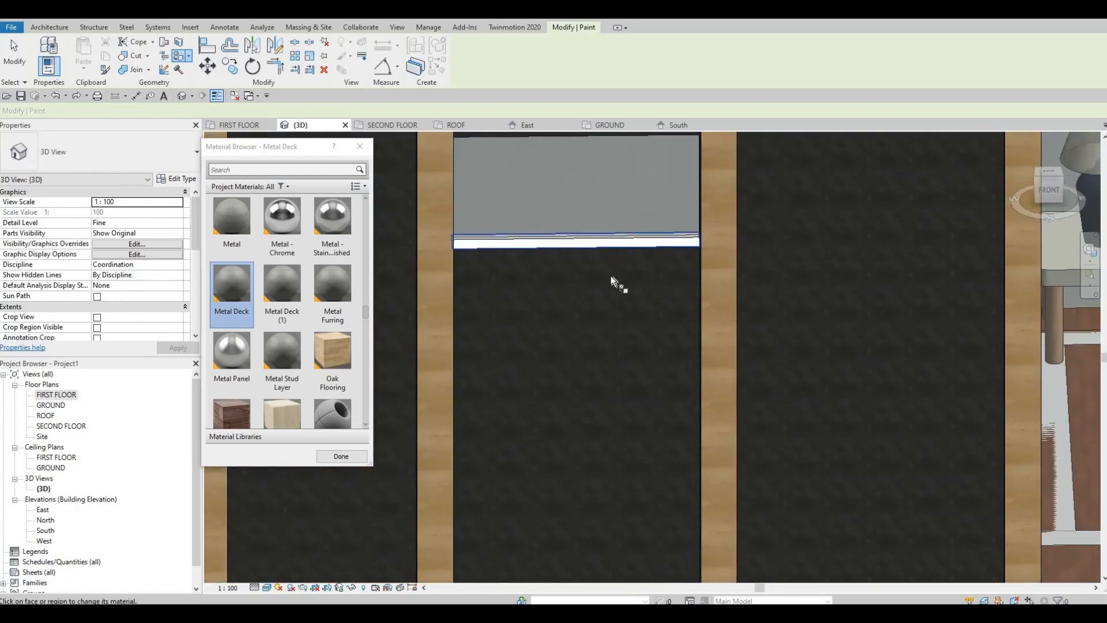
pyautogui.keyDown('shift'); pyautogui.moveTo(611, 276); pyautogui.dragTo(815, 336, button='middle'); pyautogui.keyUp('shift')
pyautogui.scroll(3, 815, 337)
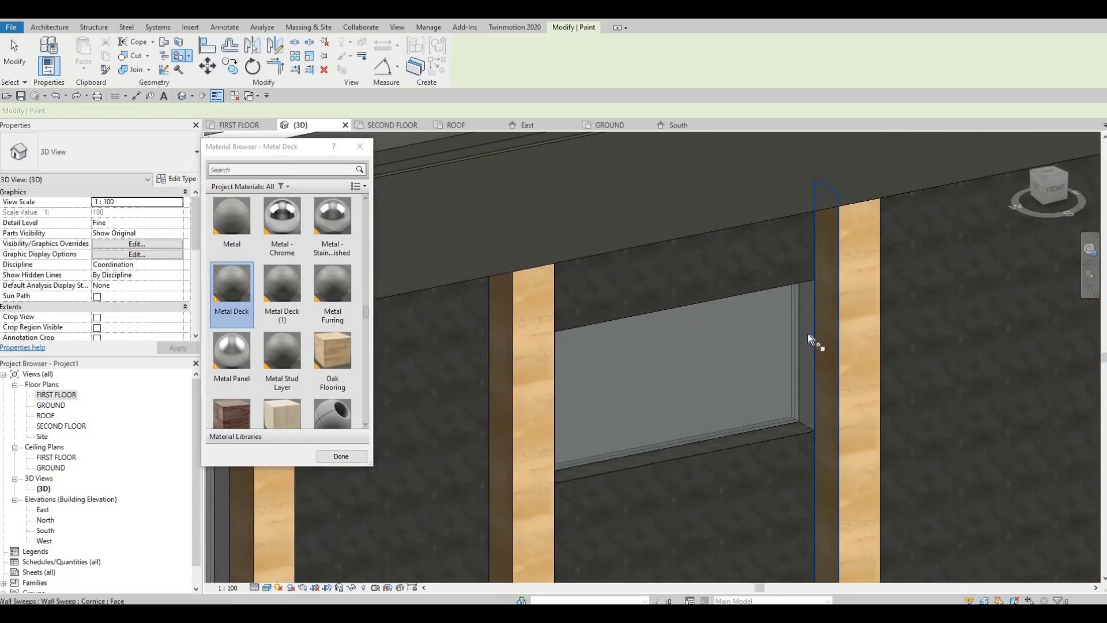
pyautogui.click(804, 348)
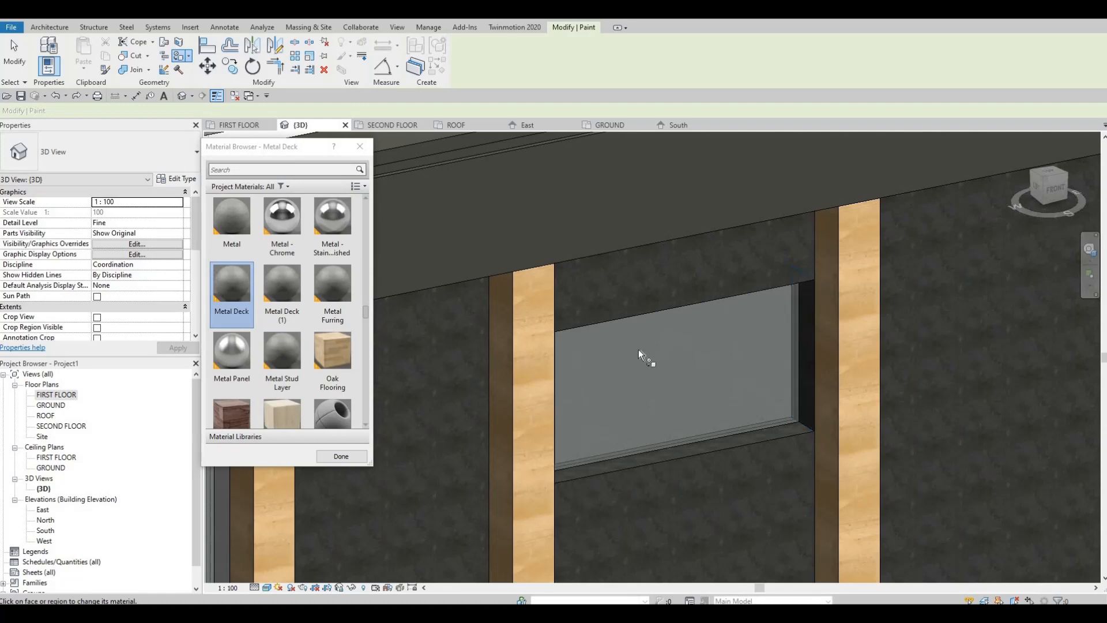
# Paint the top inner faces of the small and large upper window openings with Metal Deck.
pyautogui.keyDown('shift'); pyautogui.moveTo(639, 348); pyautogui.dragTo(552, 355, button='middle'); pyautogui.keyUp('shift')
pyautogui.press('Tab')
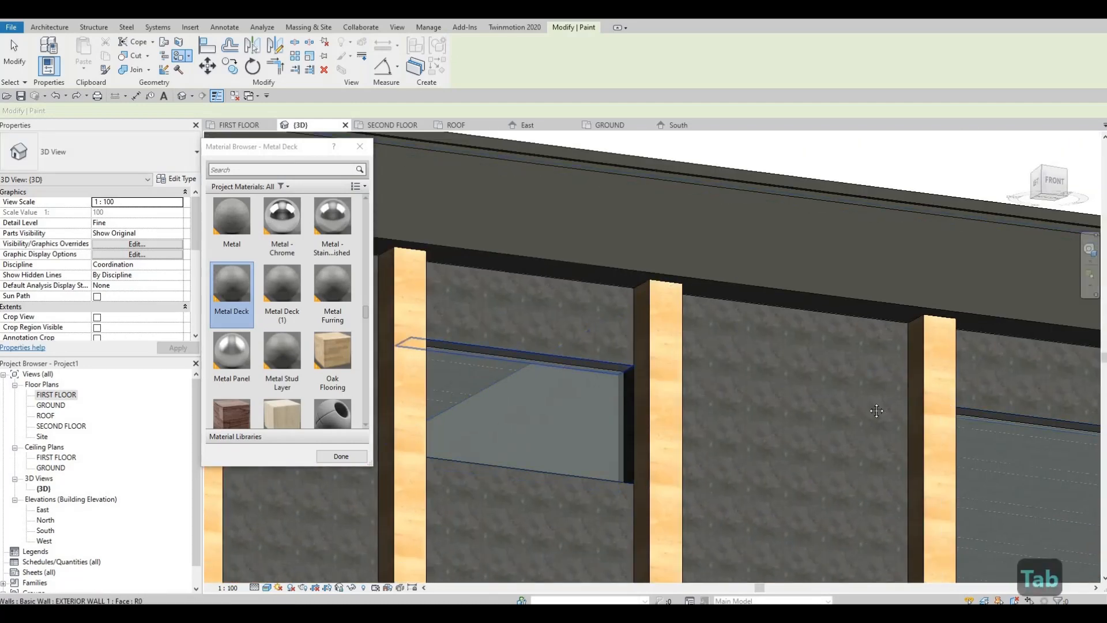
pyautogui.moveTo(876, 410); pyautogui.dragTo(850, 366, button='middle')
pyautogui.press('Tab')
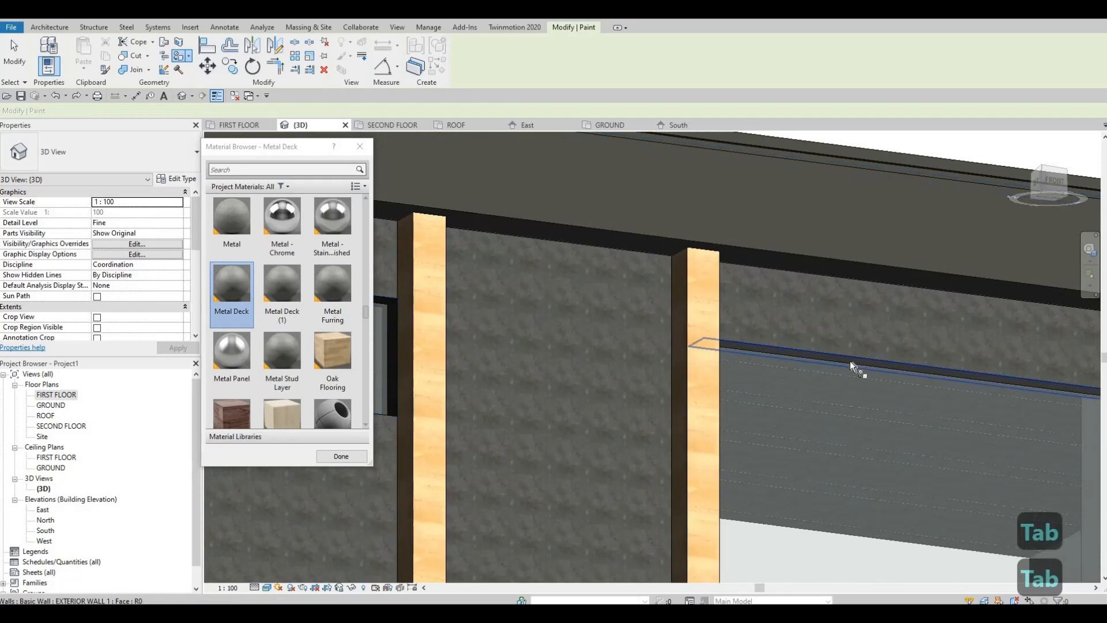
pyautogui.click(854, 377)
# Paint the left inner faces of the small and large upper window openings with Metal Deck and end painting.
pyautogui.moveTo(853, 377)
pyautogui.keyDown('shift'); pyautogui.mouseDown(button='middle')
pyautogui.moveTo(867, 474)
pyautogui.moveTo(661, 430)
pyautogui.moveTo(766, 430)
pyautogui.moveTo(952, 399)
pyautogui.moveTo(995, 375)
pyautogui.mouseUp(button='middle'); pyautogui.keyUp('shift')
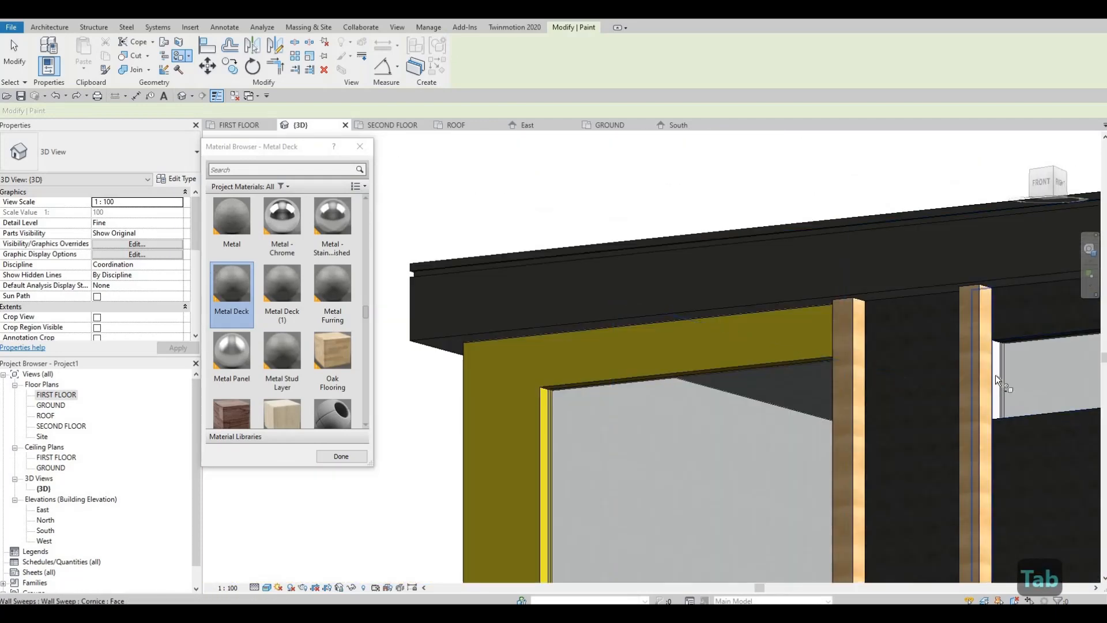
pyautogui.click(997, 375)
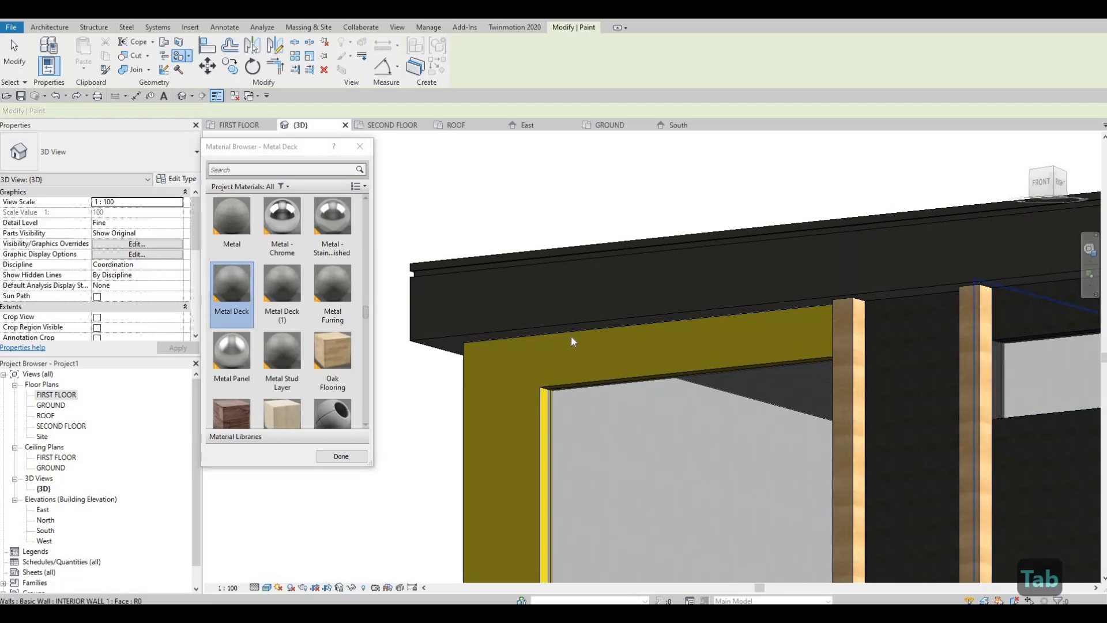
pyautogui.moveTo(945, 380); pyautogui.dragTo(583, 317, button='middle')
pyautogui.scroll(-2, 569, 258)
pyautogui.moveTo(840, 284); pyautogui.dragTo(565, 252, button='middle')
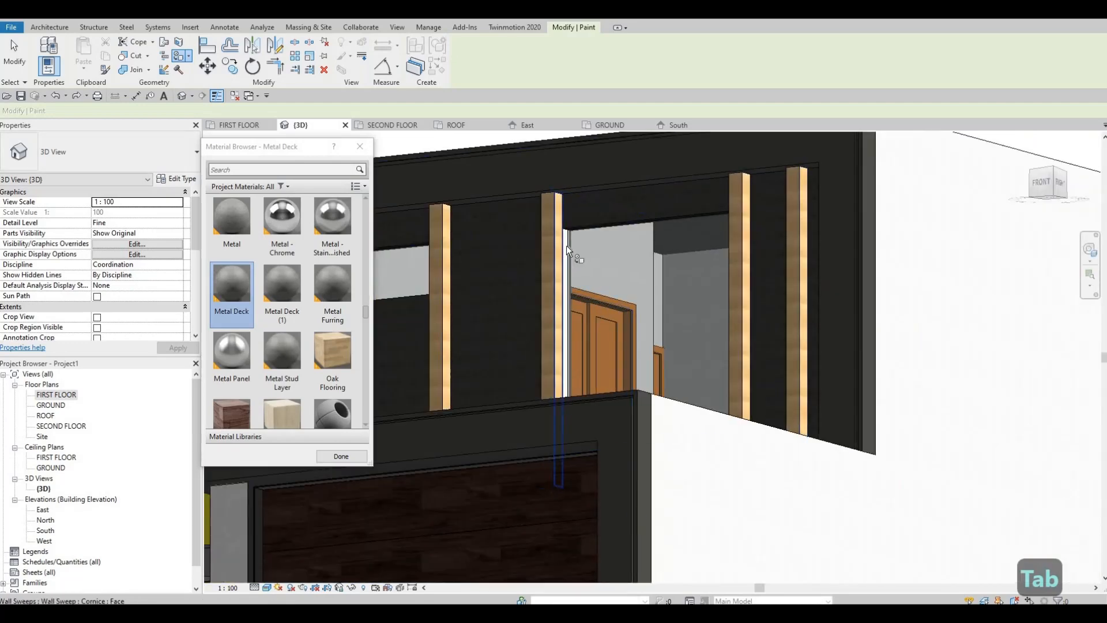
pyautogui.press('Tab')
pyautogui.press('Tab')
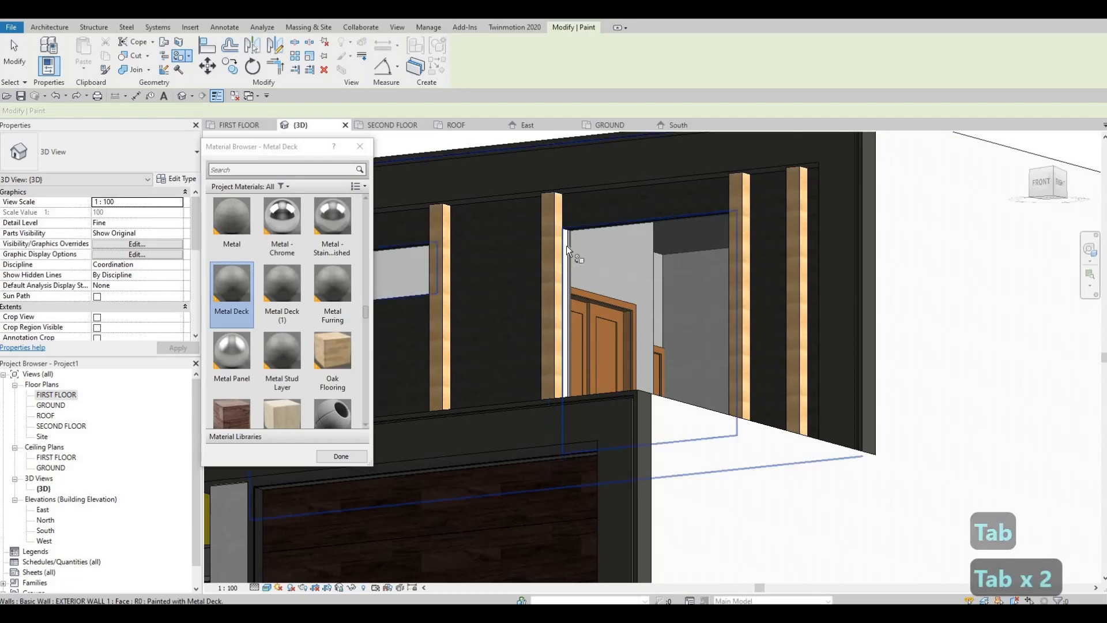
pyautogui.press('Tab')
pyautogui.click(562, 268)
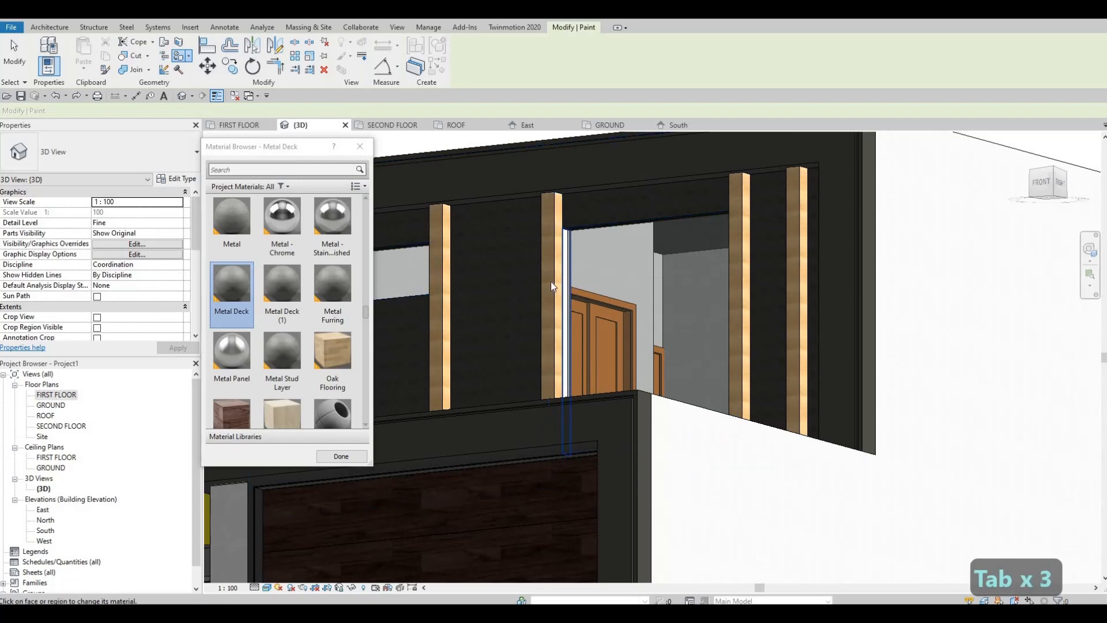
pyautogui.press('Escape')
pyautogui.keyDown('shift'); pyautogui.moveTo(547, 377); pyautogui.dragTo(594, 405, button='middle'); pyautogui.keyUp('shift')
pyautogui.scroll(-10, 593, 406)
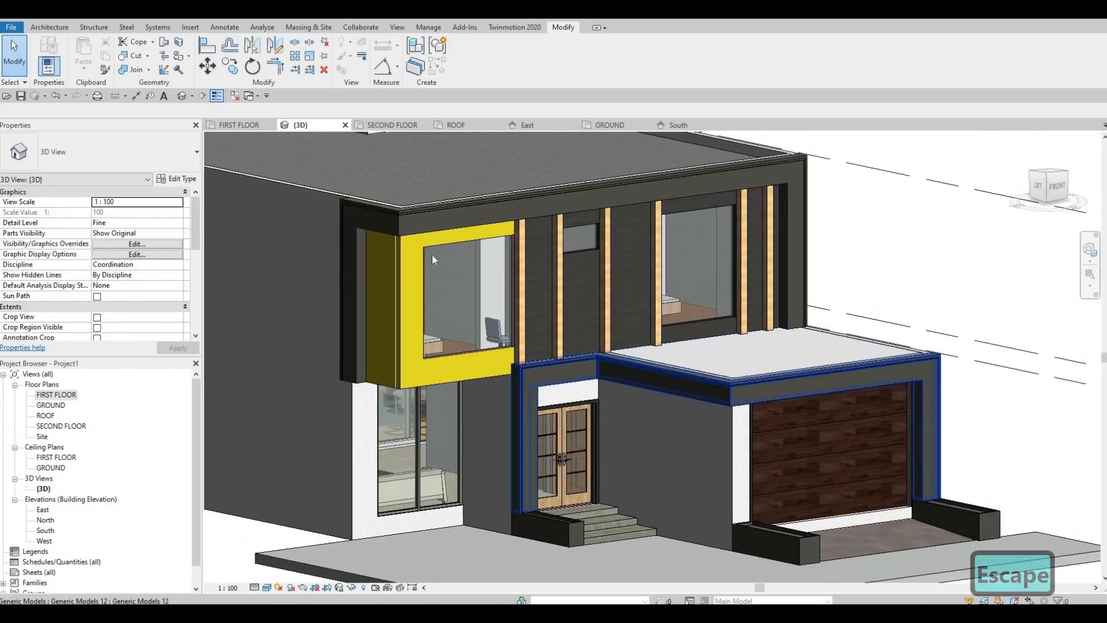
# Review the painted front facade in the 3D view and save the project.
pyautogui.moveTo(433, 256); pyautogui.dragTo(434, 235, button='middle')
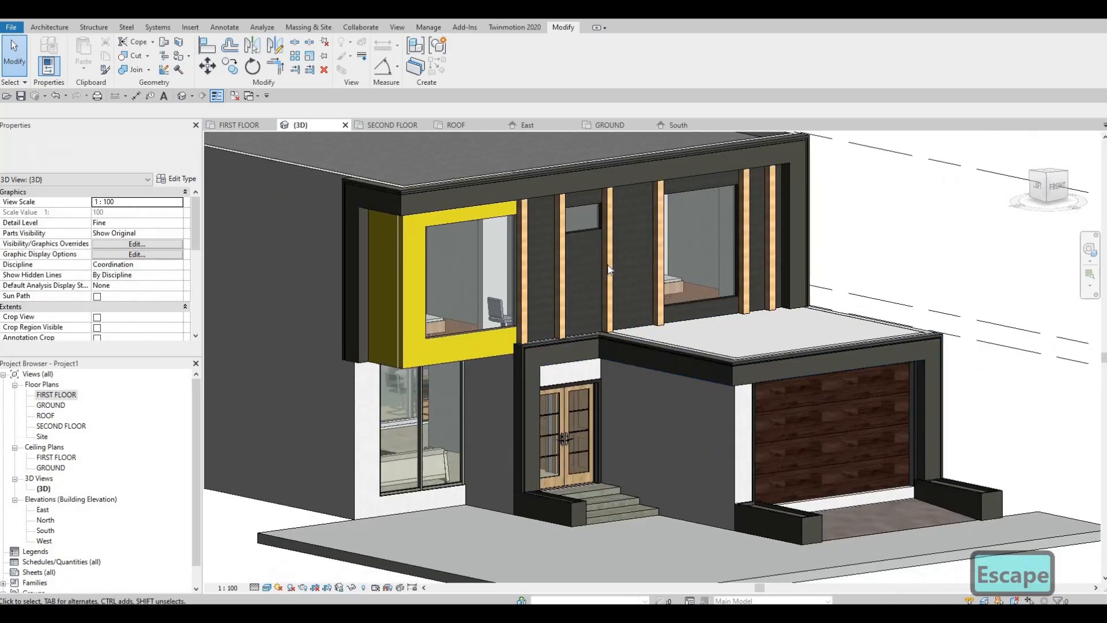
pyautogui.scroll(-4, 588, 296)
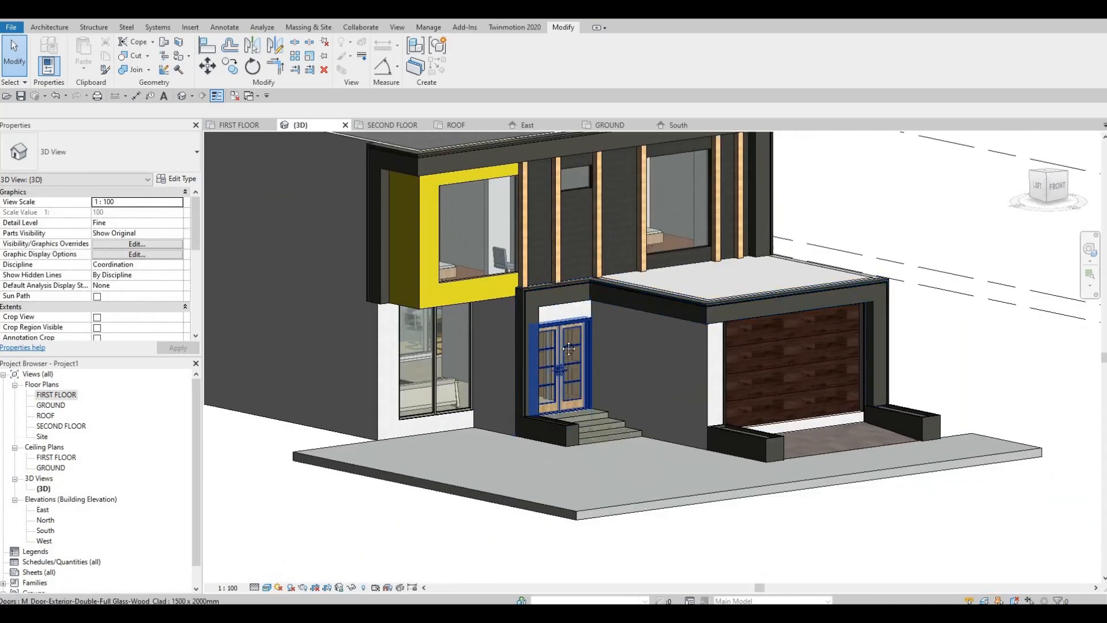
pyautogui.scroll(4, 558, 314)
pyautogui.scroll(-3, 565, 297)
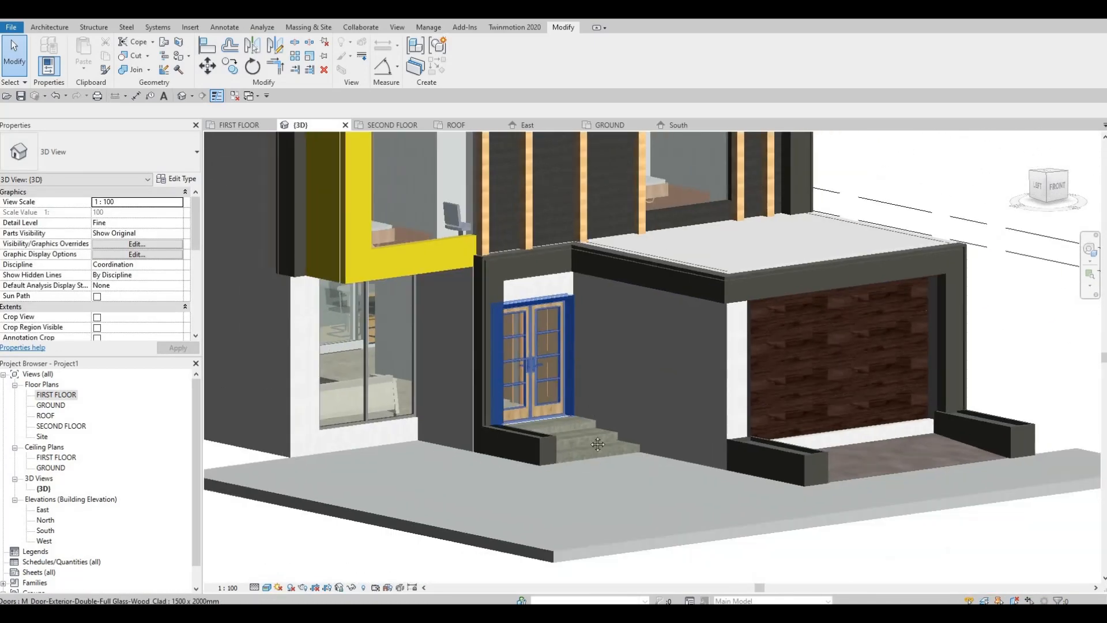
pyautogui.moveTo(565, 296); pyautogui.dragTo(580, 403, button='middle')
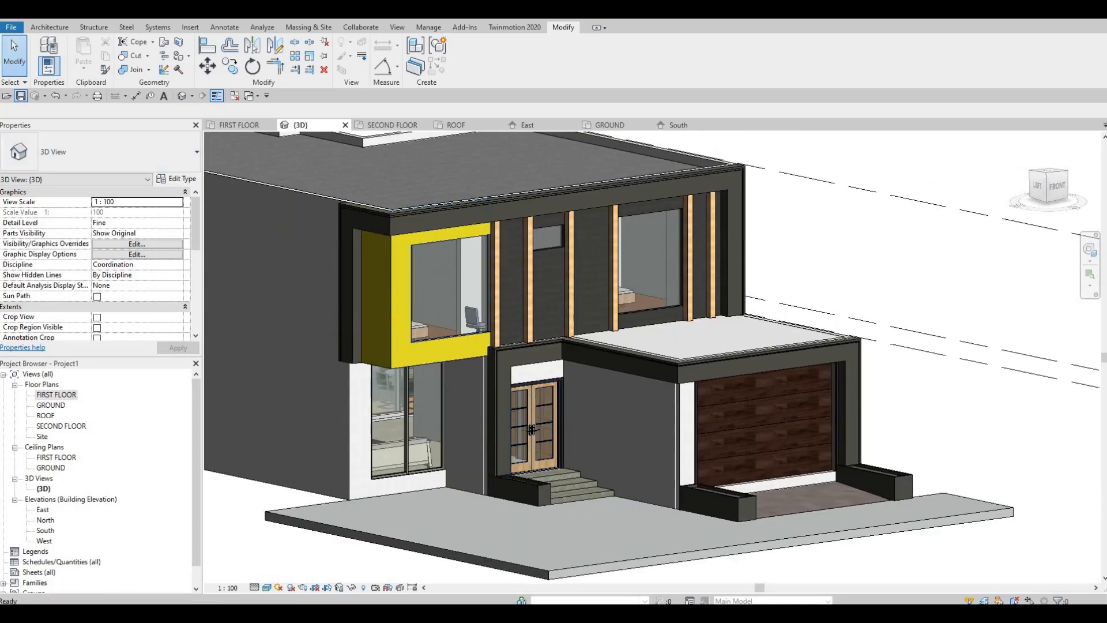
pyautogui.click(21, 96)
pyautogui.press('F1')
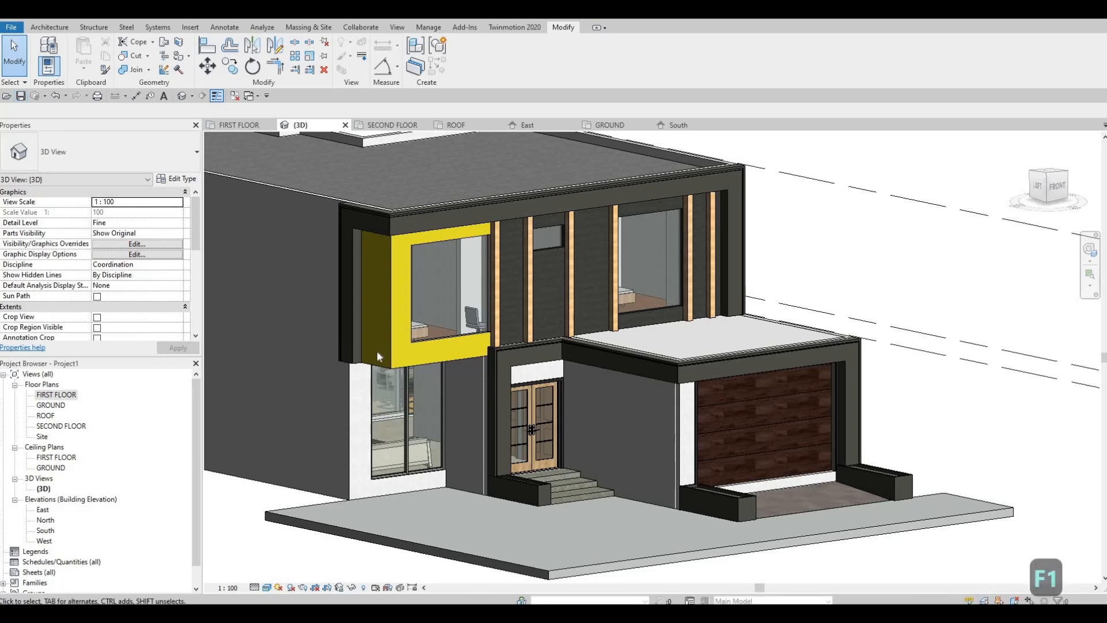
# Bring the pot light face base circle family into the project and place pot lights on the upper frame's underside, beside and in front of the yellow wall.
pyautogui.hotkey('alt', 'Tab')
pyautogui.moveTo(452, 346); pyautogui.dragTo(912, 260)
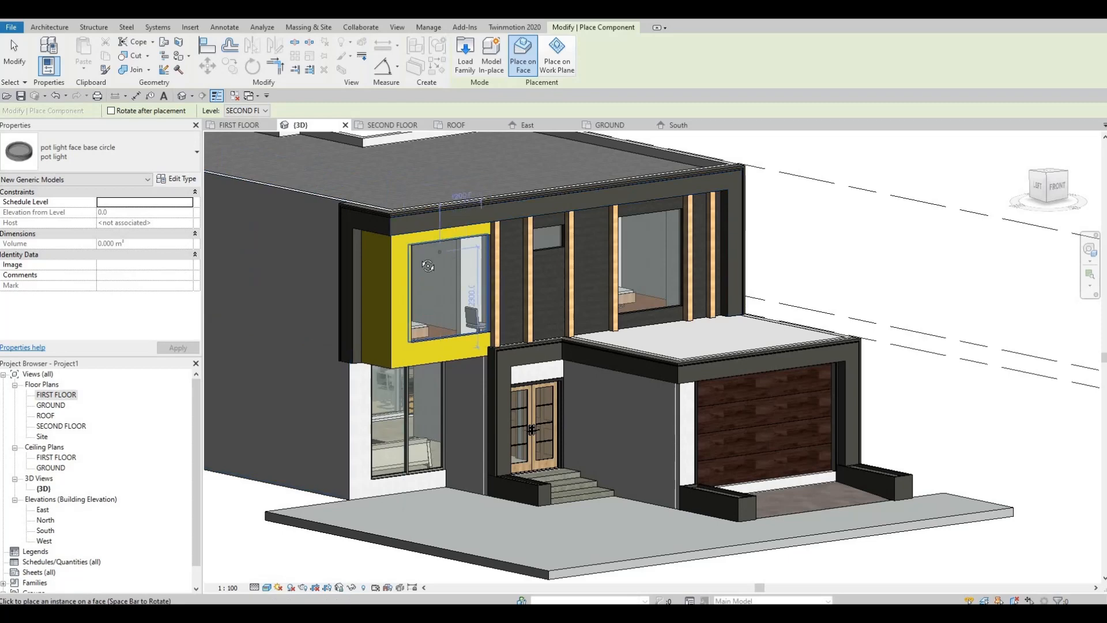
pyautogui.keyDown('shift'); pyautogui.moveTo(428, 266); pyautogui.dragTo(404, 166, button='middle'); pyautogui.keyUp('shift')
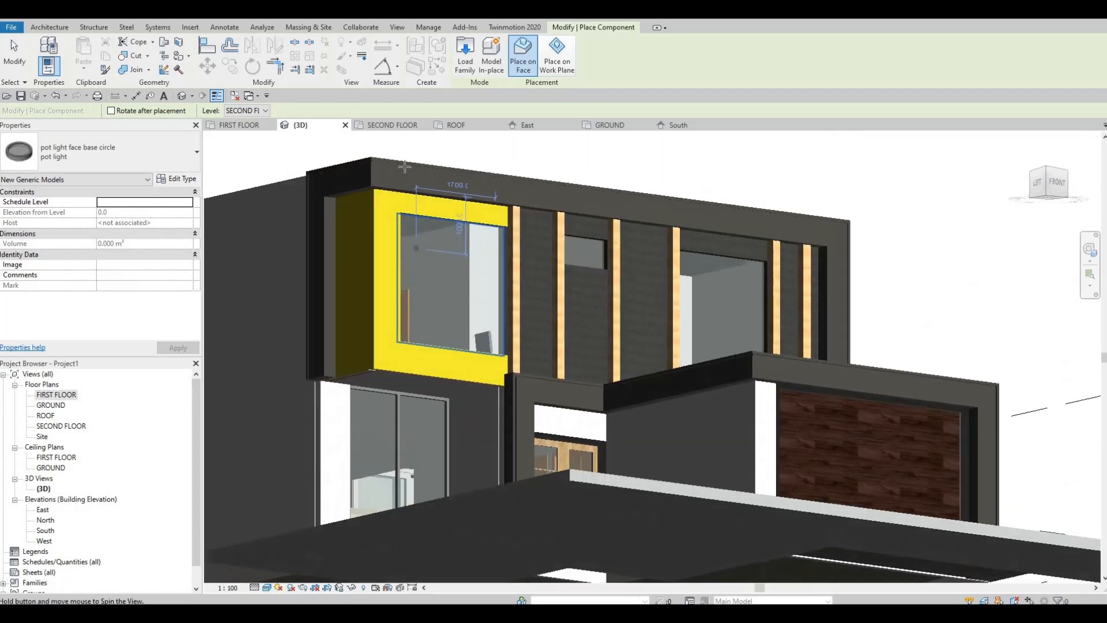
pyautogui.scroll(3, 286, 205)
pyautogui.scroll(4, 300, 198)
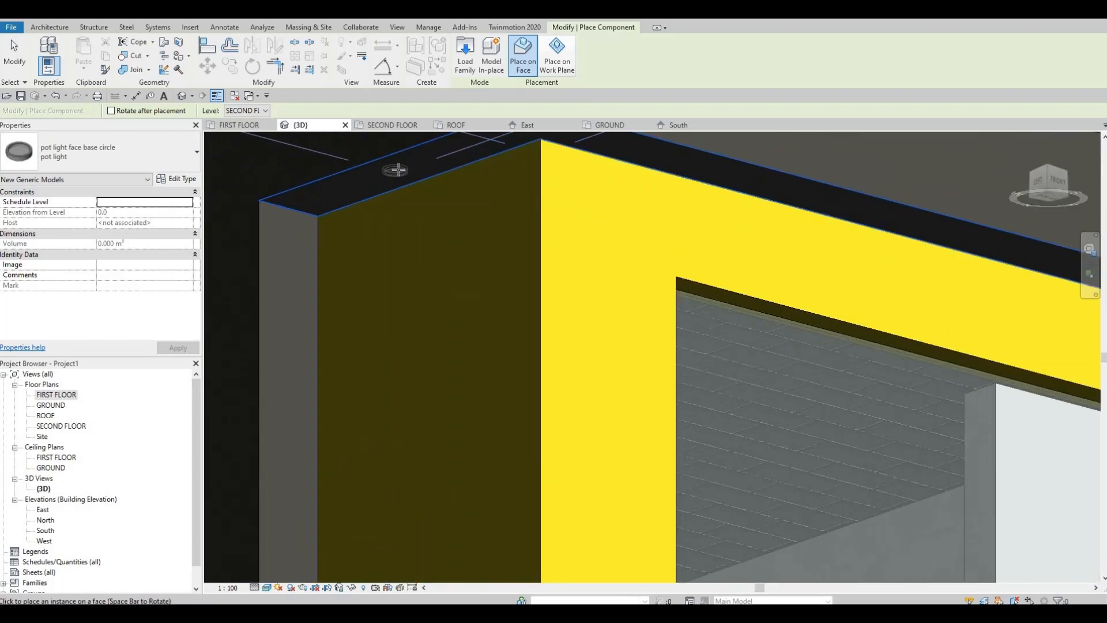
pyautogui.moveTo(537, 163); pyautogui.dragTo(496, 248, button='middle')
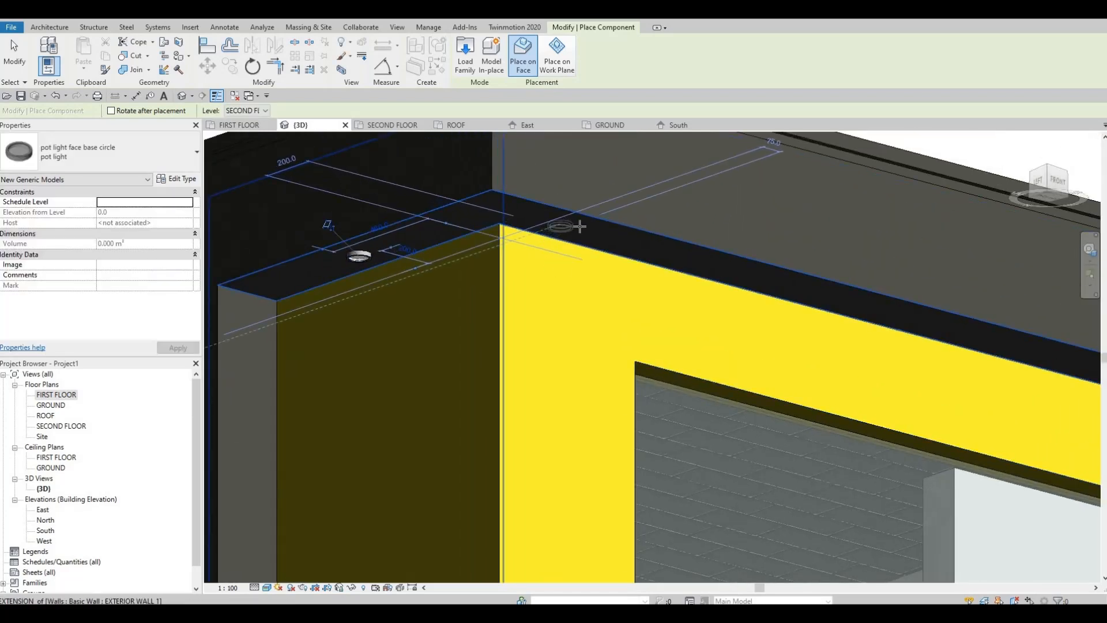
pyautogui.click(581, 228)
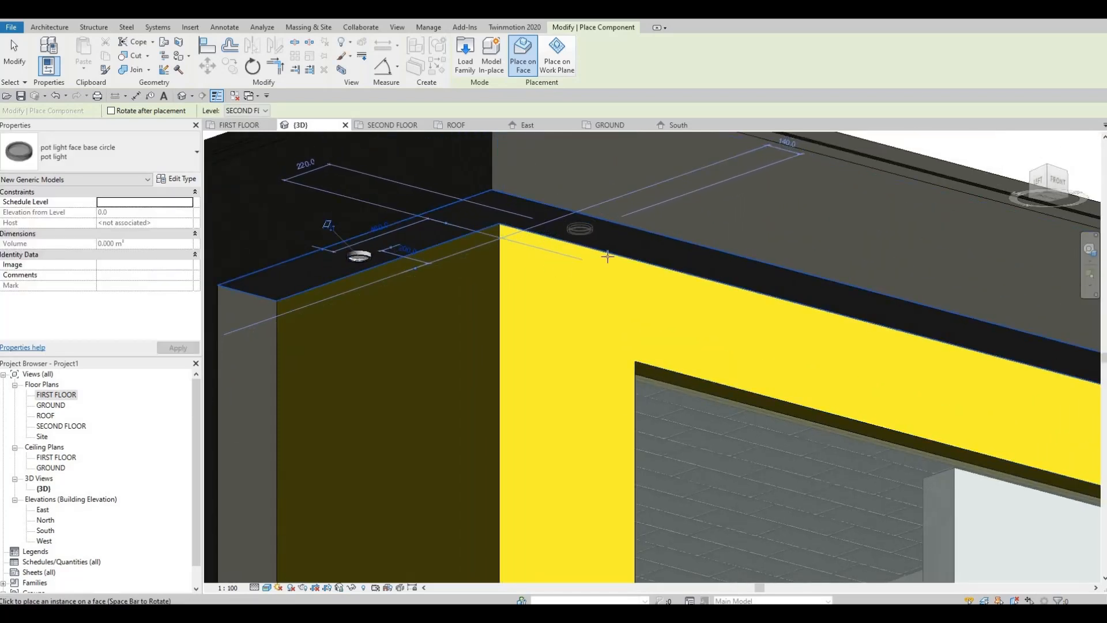
# Place pot lights on the garage canopy's underside near its outer corner, one on the front edge and one on the side edge.
pyautogui.keyDown('shift'); pyautogui.moveTo(607, 256); pyautogui.dragTo(617, 290, button='middle'); pyautogui.keyUp('shift')
pyautogui.keyDown('shift'); pyautogui.moveTo(618, 339); pyautogui.dragTo(471, 318, button='middle'); pyautogui.keyUp('shift')
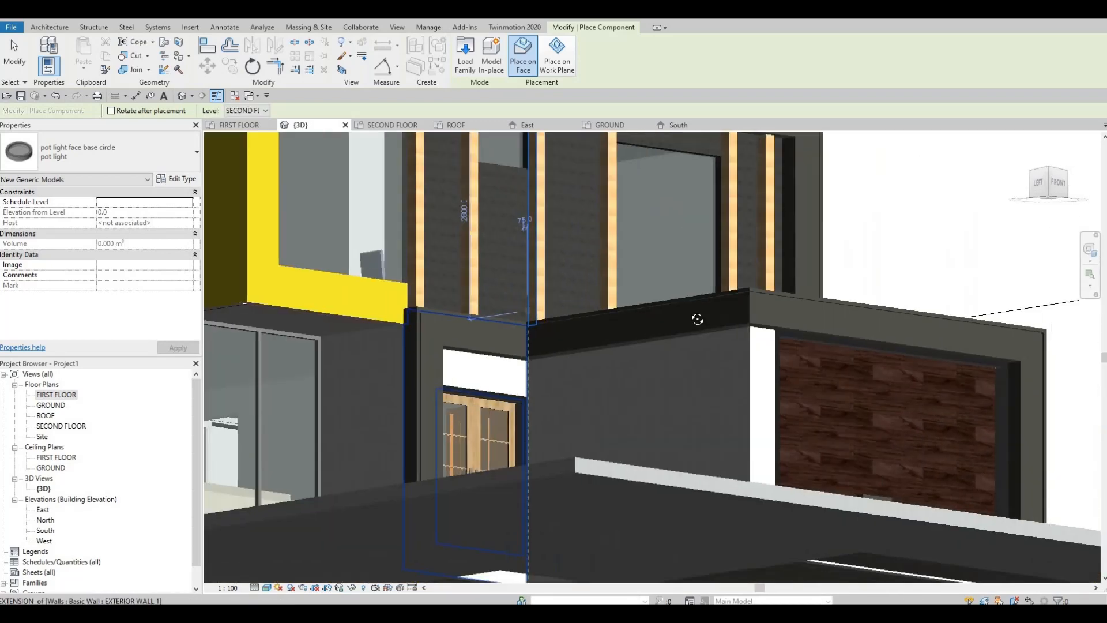
pyautogui.keyDown('shift'); pyautogui.moveTo(698, 319); pyautogui.dragTo(682, 305, button='middle'); pyautogui.keyUp('shift')
pyautogui.keyDown('shift'); pyautogui.moveTo(777, 301); pyautogui.dragTo(756, 289, button='middle'); pyautogui.keyUp('shift')
pyautogui.scroll(4, 773, 302)
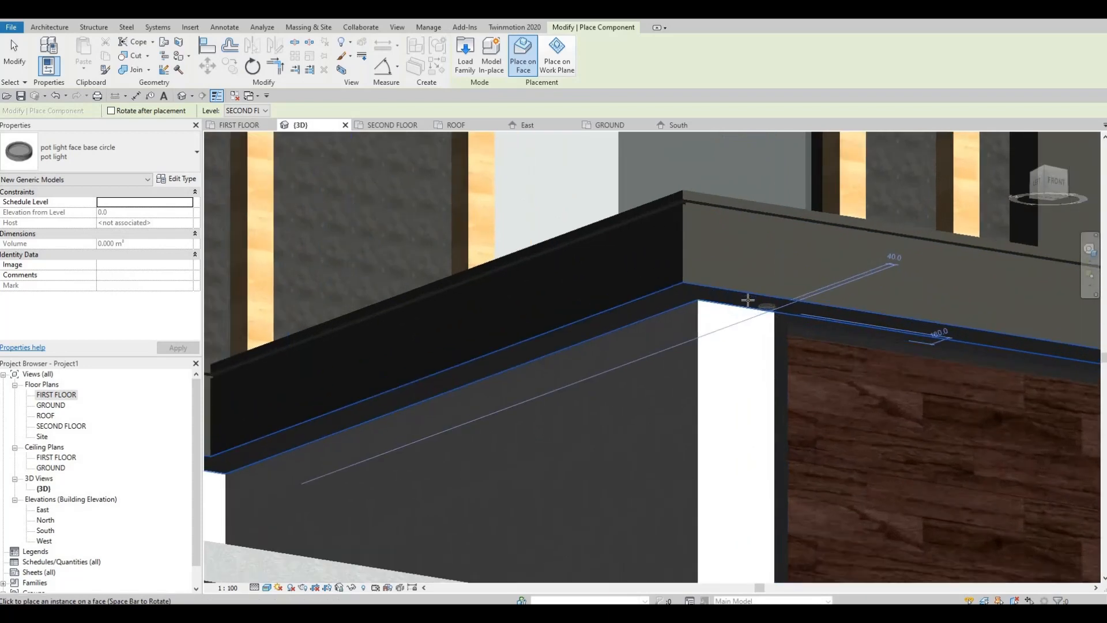
pyautogui.scroll(1, 748, 299)
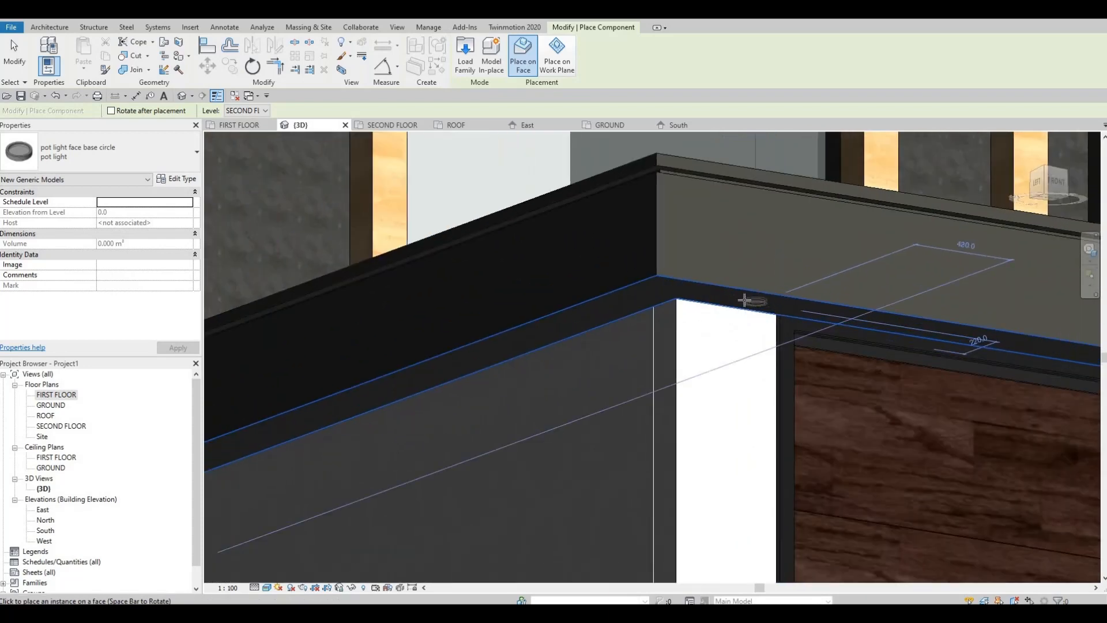
pyautogui.click(638, 304)
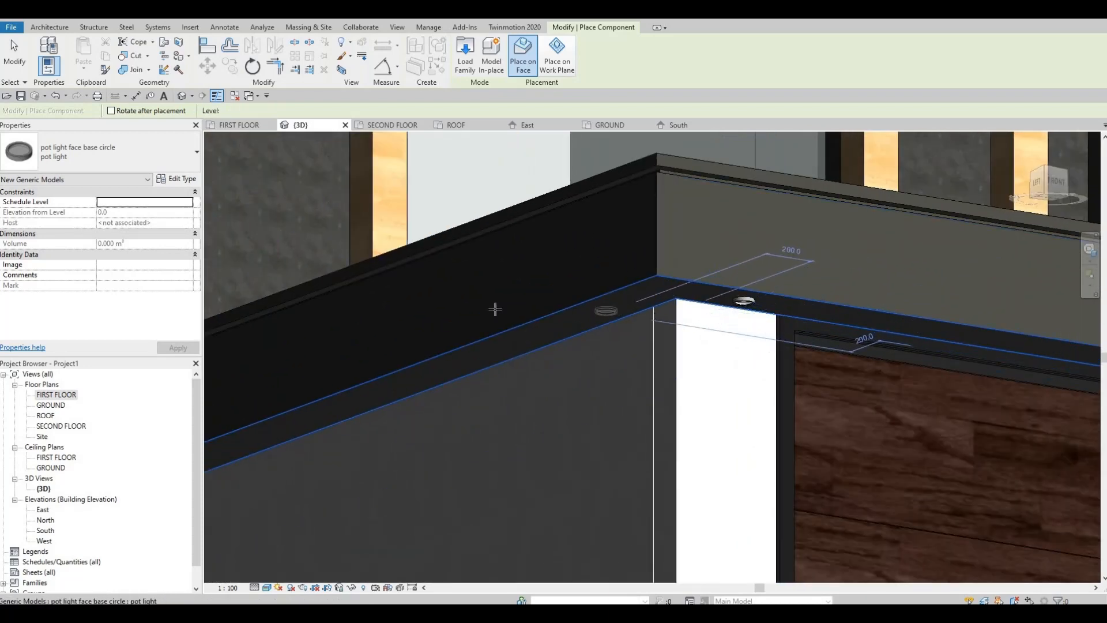
# Place a pot light on the underside of the canopy above the front entrance and end component placement.
pyautogui.moveTo(455, 355); pyautogui.dragTo(791, 267, button='middle')
pyautogui.moveTo(593, 378); pyautogui.dragTo(818, 371, button='middle')
pyautogui.moveTo(635, 381); pyautogui.dragTo(907, 365, button='middle')
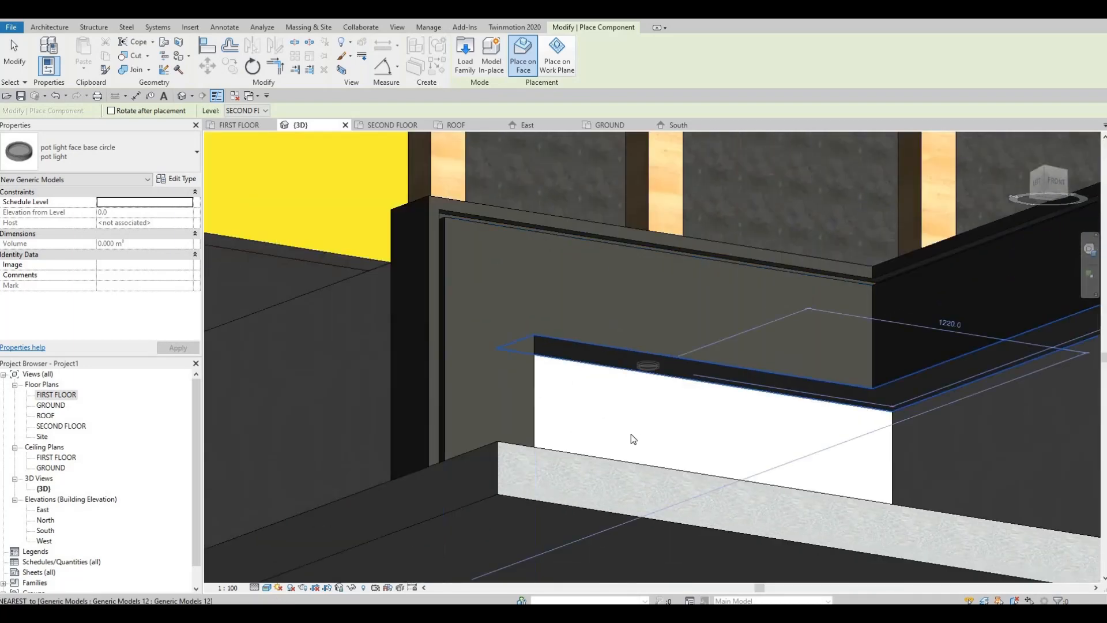
pyautogui.moveTo(633, 440); pyautogui.dragTo(599, 361, button='middle')
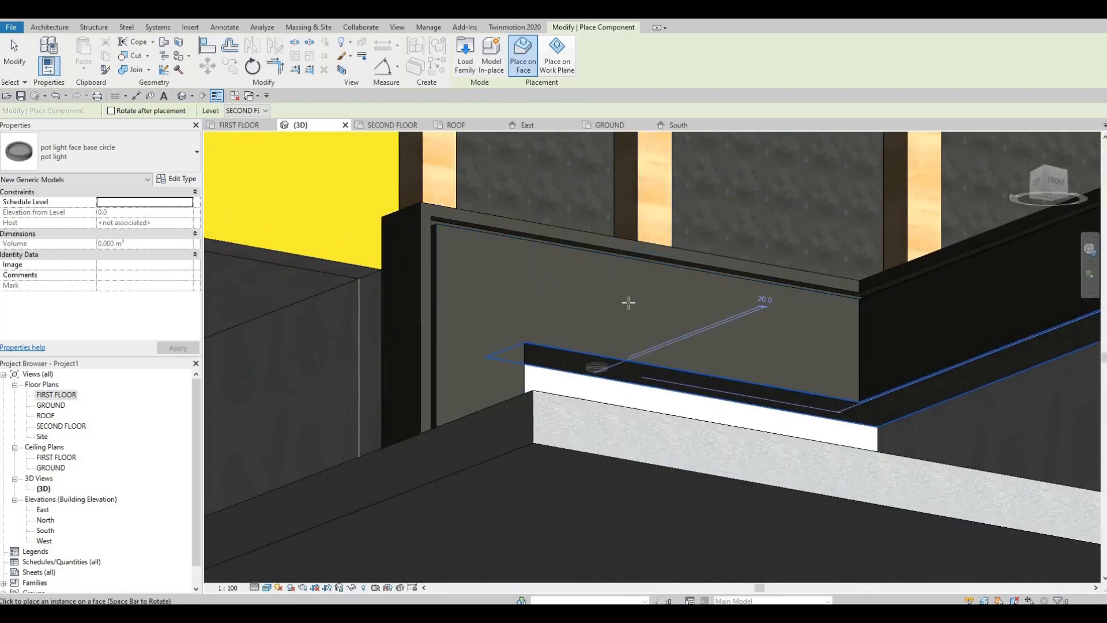
pyautogui.scroll(-5, 629, 302)
pyautogui.press('Escape')
pyautogui.press('Escape')
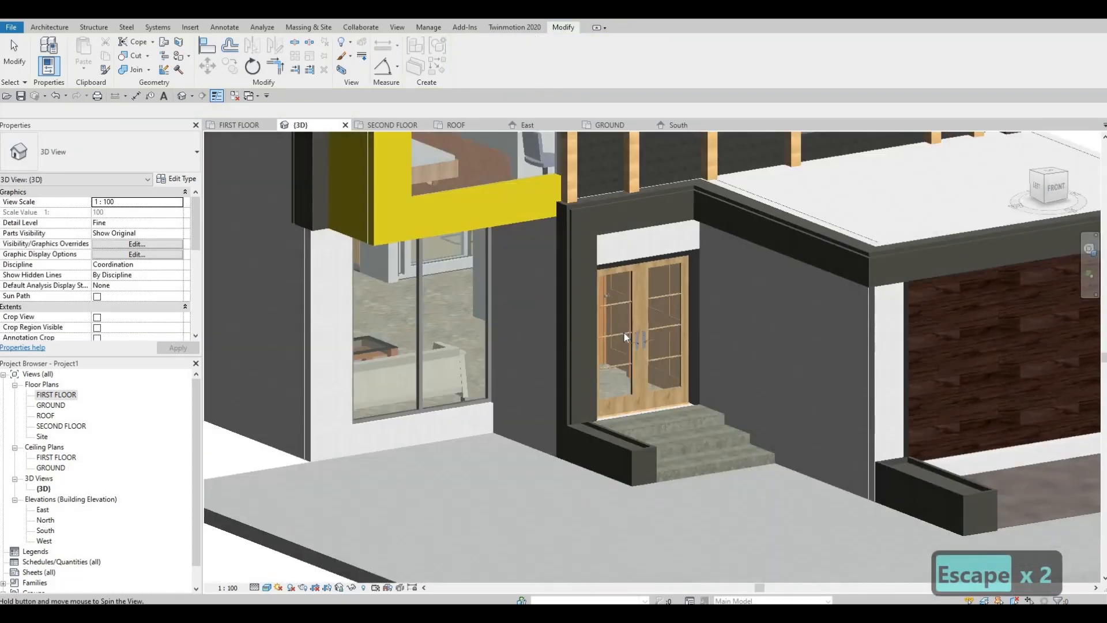
# Open the FIRST FLOOR ceiling plan at the pot lights along the garage front.
pyautogui.scroll(-6, 624, 333)
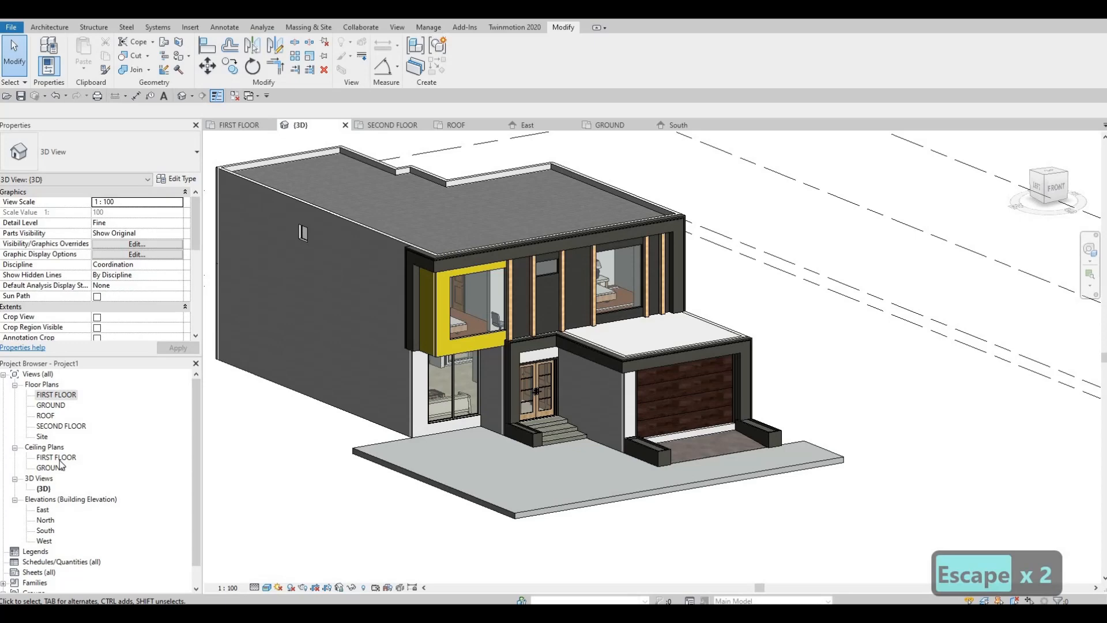
pyautogui.doubleClick(56, 457)
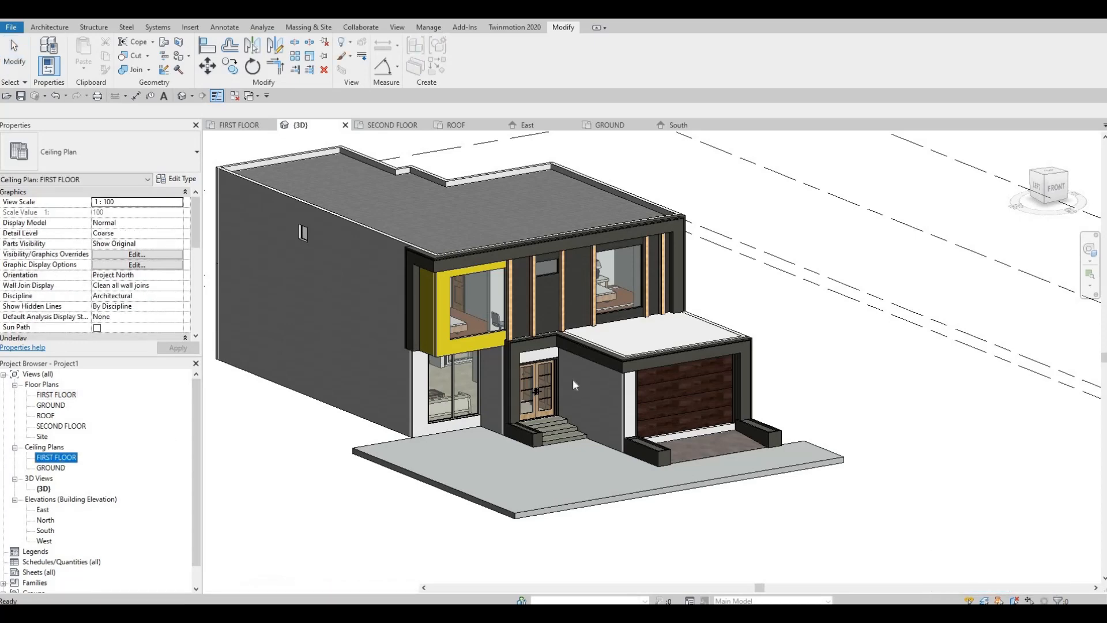
pyautogui.scroll(3, 531, 327)
pyautogui.scroll(6, 531, 327)
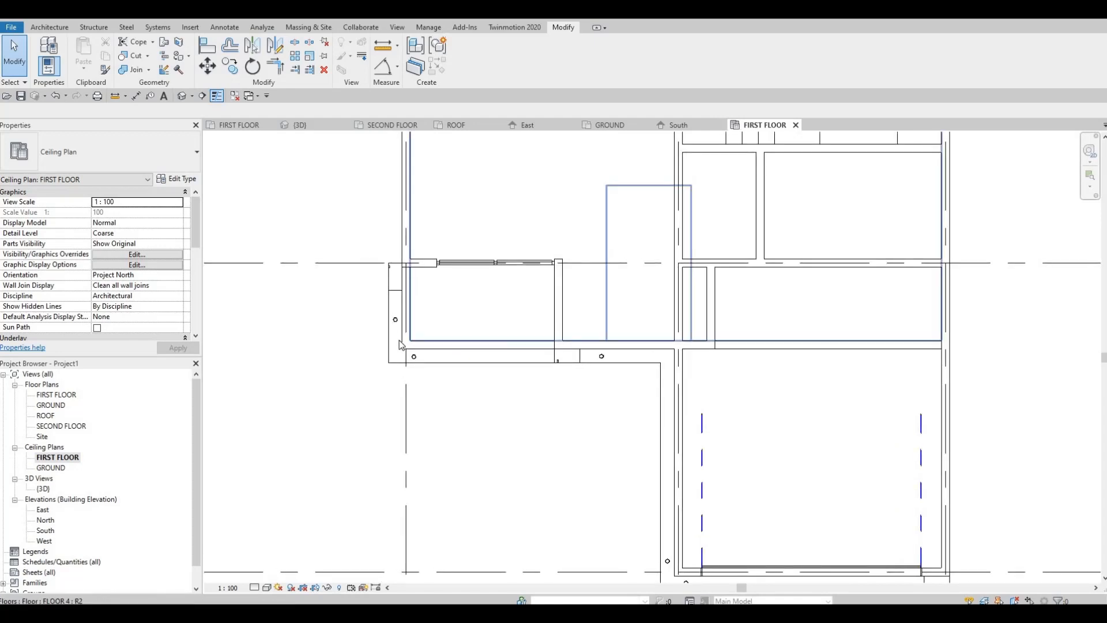
pyautogui.scroll(-3, 568, 387)
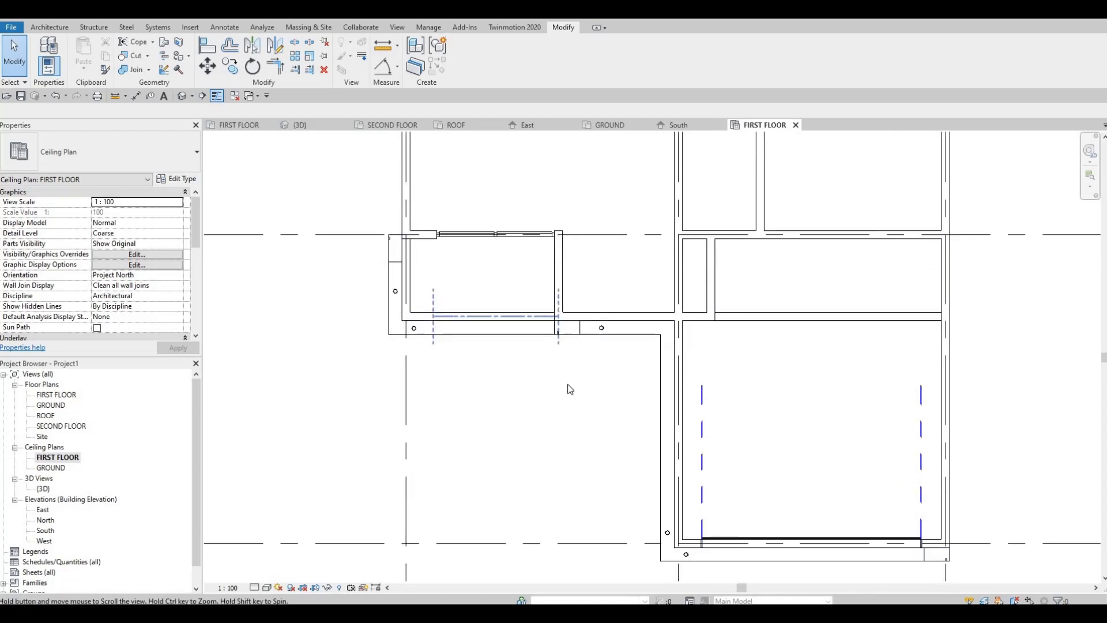
pyautogui.moveTo(571, 378)
pyautogui.mouseDown(button='middle')
pyautogui.moveTo(565, 384)
pyautogui.moveTo(557, 353)
pyautogui.moveTo(553, 390)
pyautogui.mouseUp(button='middle')
pyautogui.scroll(10, 527, 404)
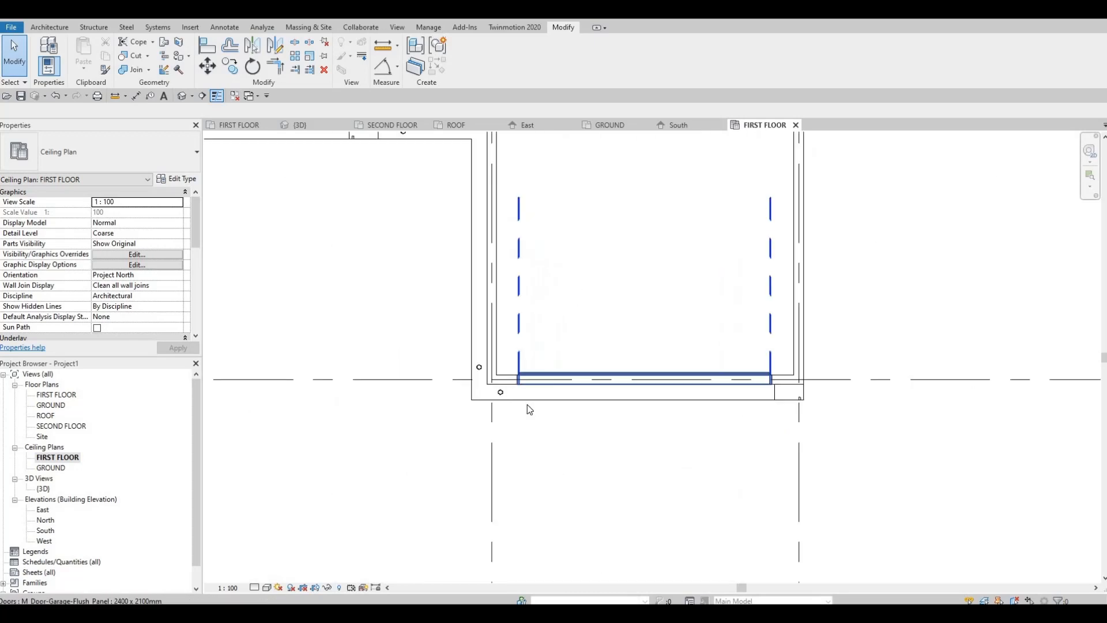
# Nudge the pot light at the garage front's left corner three increments to the right.
pyautogui.click(480, 385)
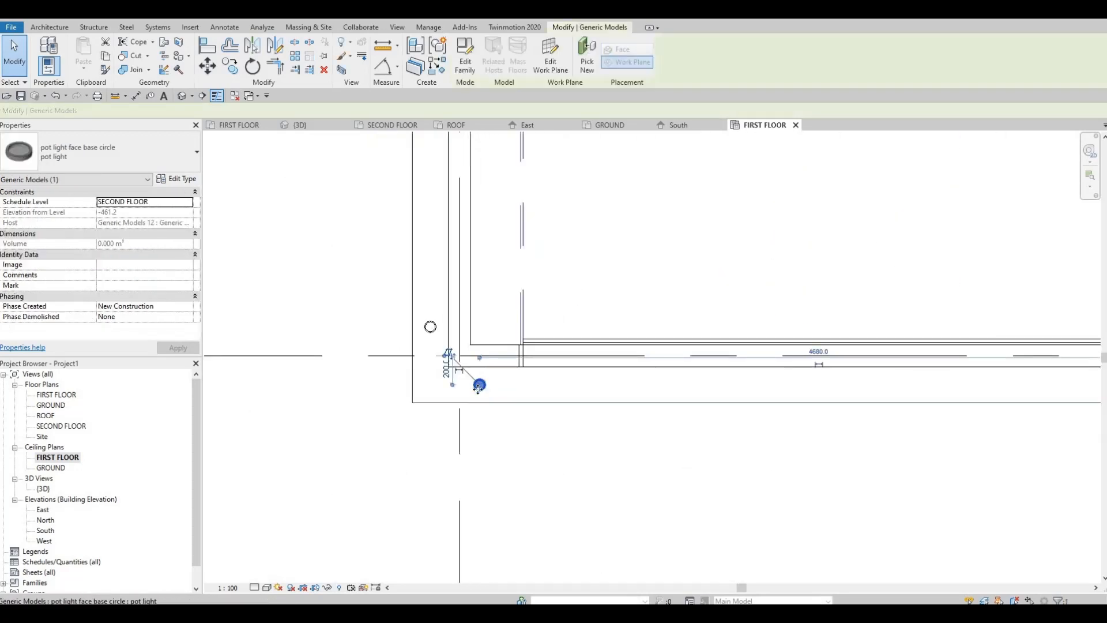
pyautogui.scroll(2, 514, 403)
pyautogui.press('Right')
pyautogui.press('Right')
pyautogui.press('Right')
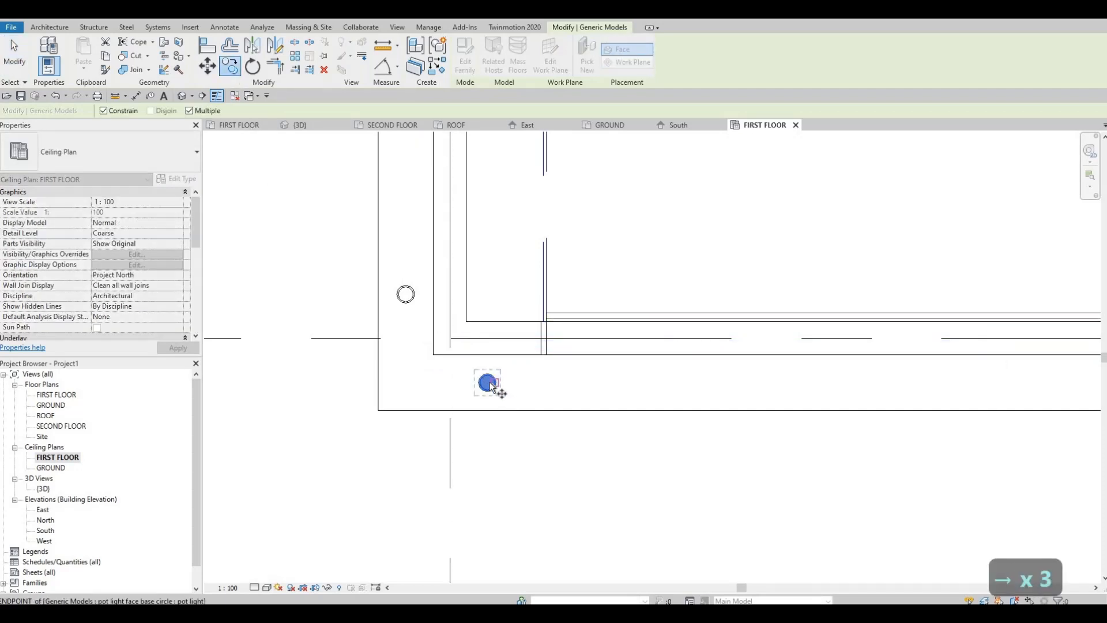
# Copy the corner pot light horizontally to the right end of the garage front canopy, with Constrain and Multiple enabled.
pyautogui.scroll(1, 495, 384)
pyautogui.scroll(-1, 904, 380)
pyautogui.moveTo(983, 387); pyautogui.dragTo(487, 393, button='middle')
pyautogui.scroll(-1, 487, 393)
pyautogui.scroll(1, 805, 389)
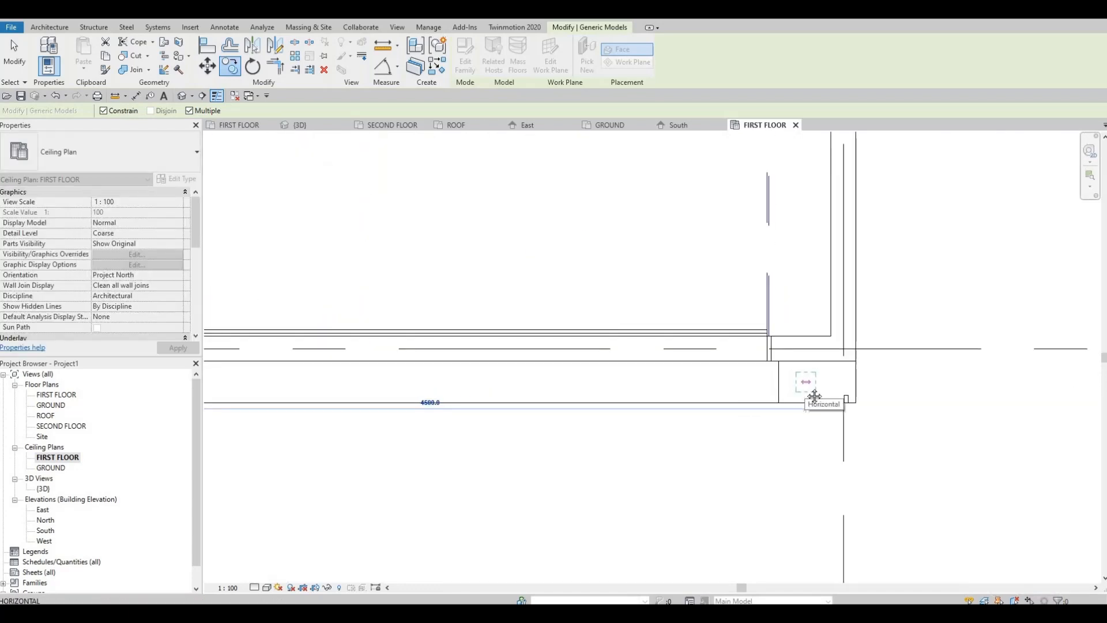
pyautogui.scroll(-1, 882, 378)
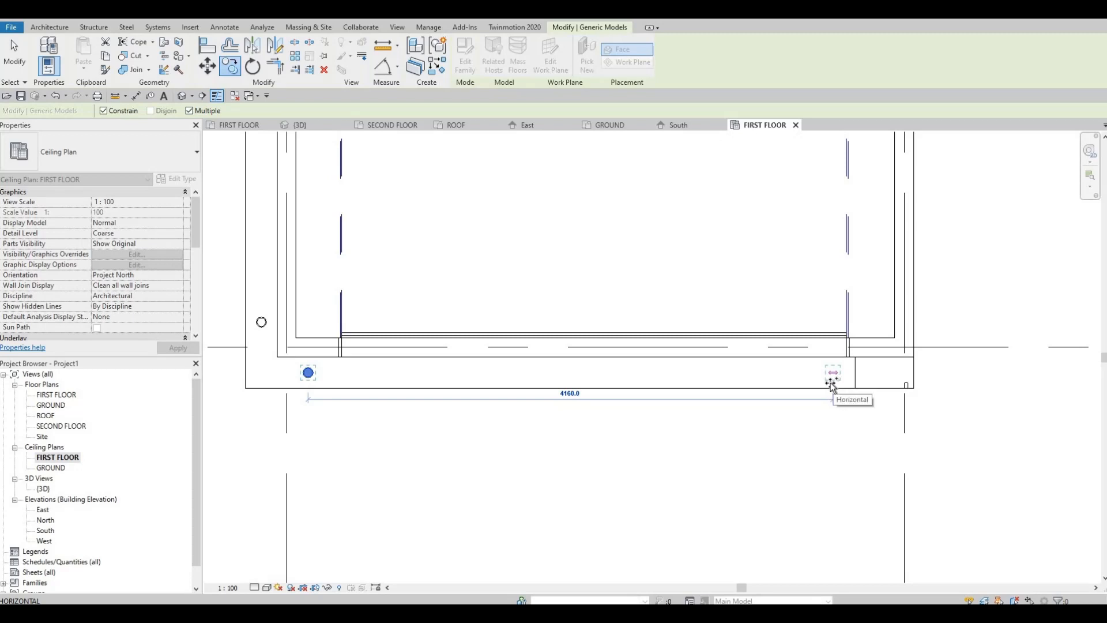
pyautogui.press('Return')
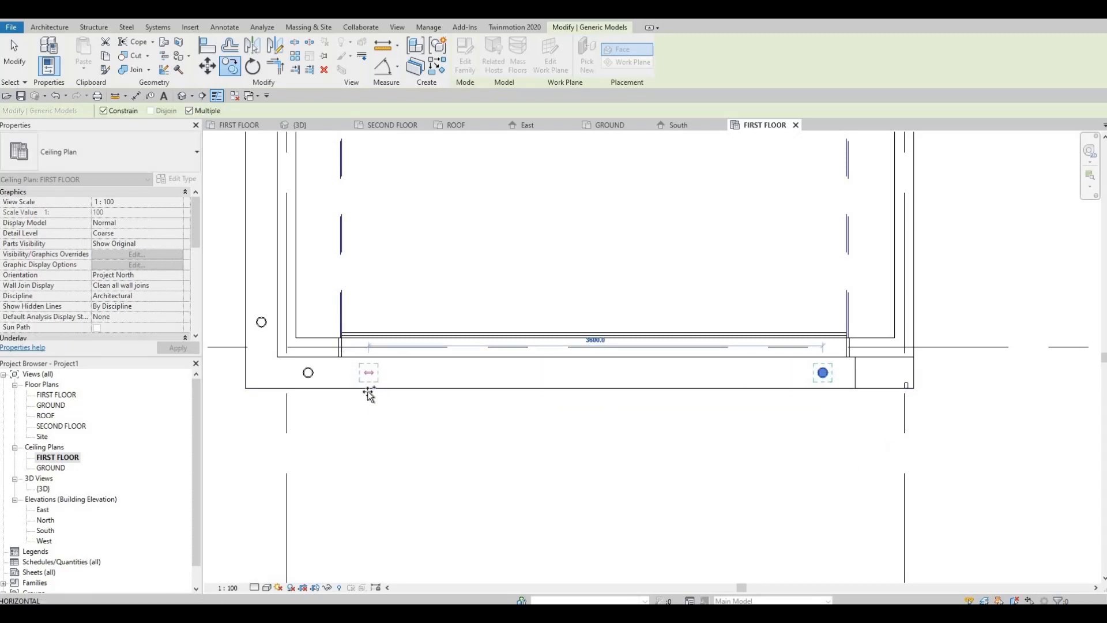
# Place three more copies along the garage front, about 3600 mm back to the left, then about 1080 mm and 1340 mm onward to the right.
pyautogui.click(436, 393)
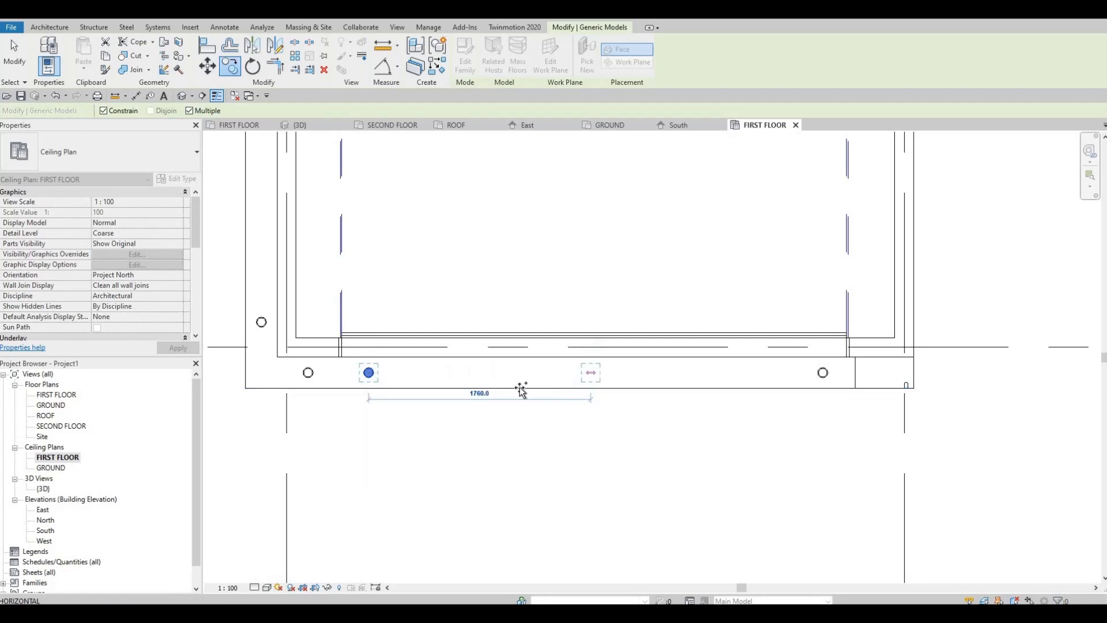
pyautogui.click(678, 391)
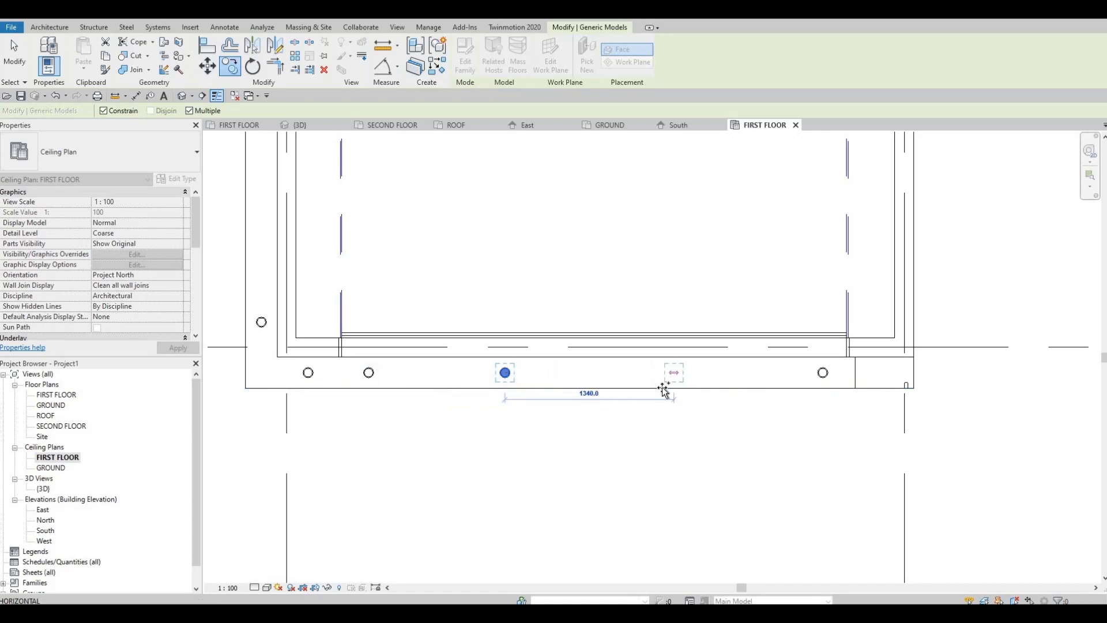
pyautogui.click(664, 391)
pyautogui.press('Escape')
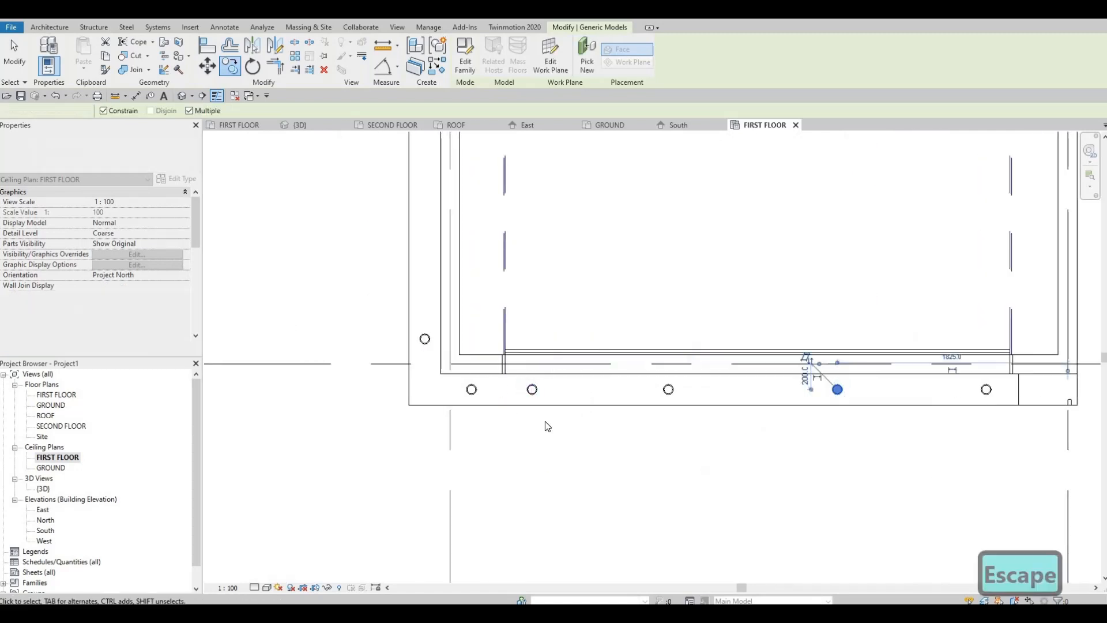
pyautogui.press('Escape')
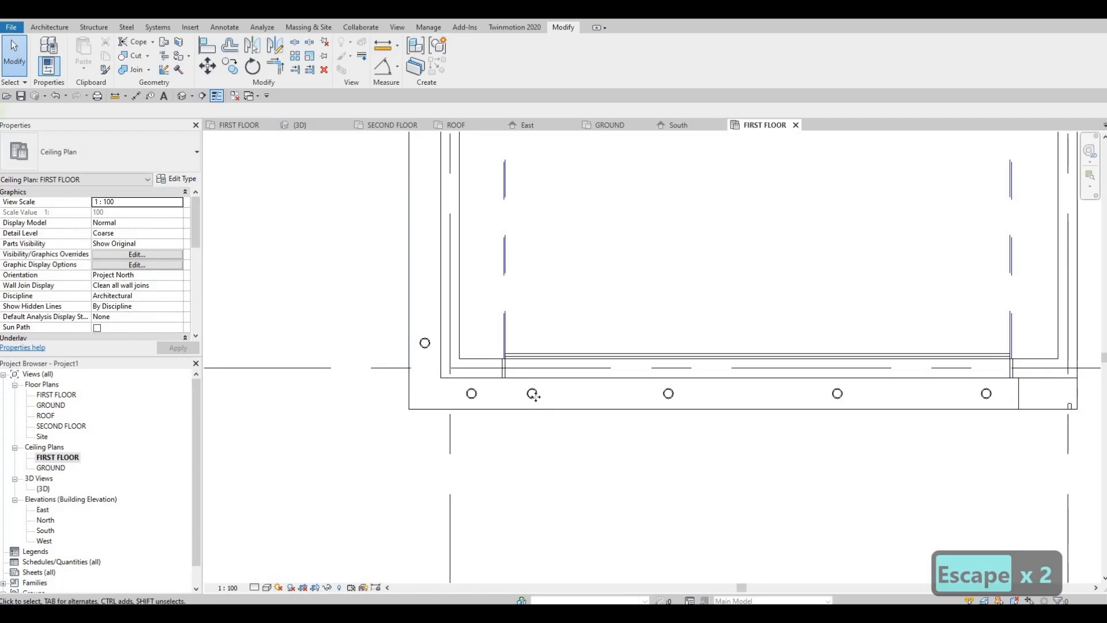
# Nudge the second pot light from the left of the garage front slightly left, near the garage door's edge.
pyautogui.click(533, 393)
pyautogui.press('Left')
pyautogui.press('Left')
pyautogui.press('Left')
pyautogui.press('Left')
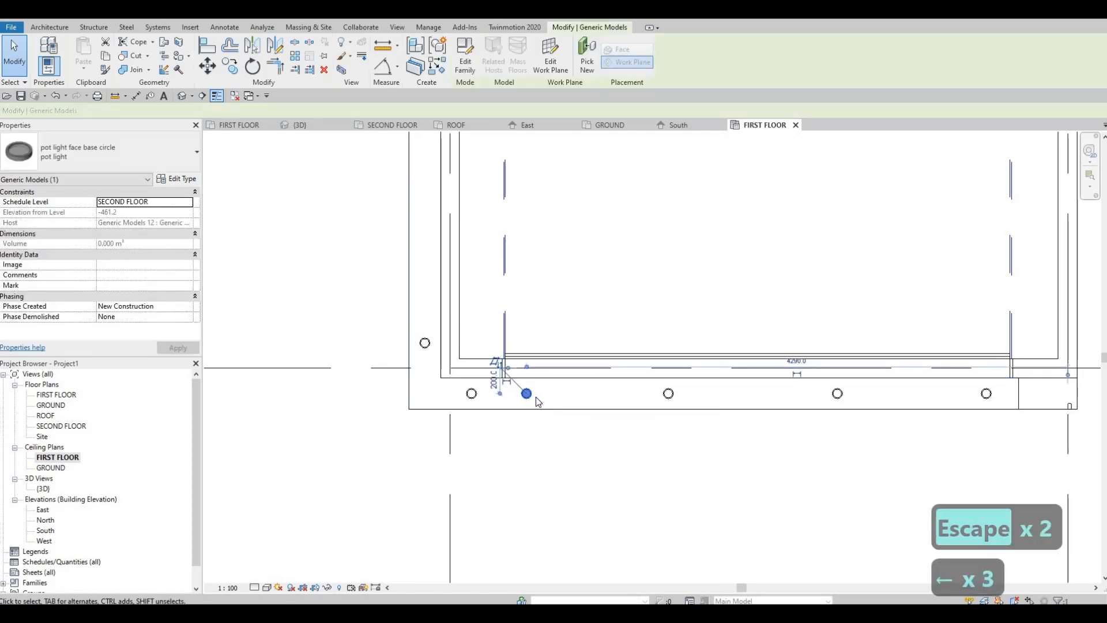
pyautogui.press('Escape')
pyautogui.press('Escape')
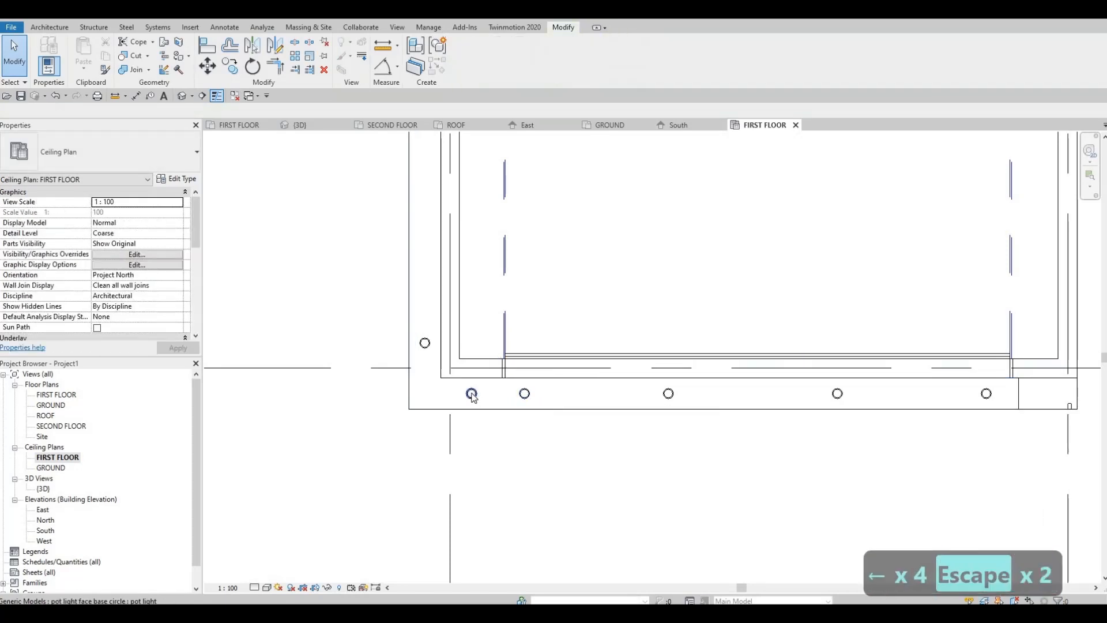
# Delete the leftmost pot light on the garage front canopy.
pyautogui.click(472, 394)
pyautogui.press('Delete')
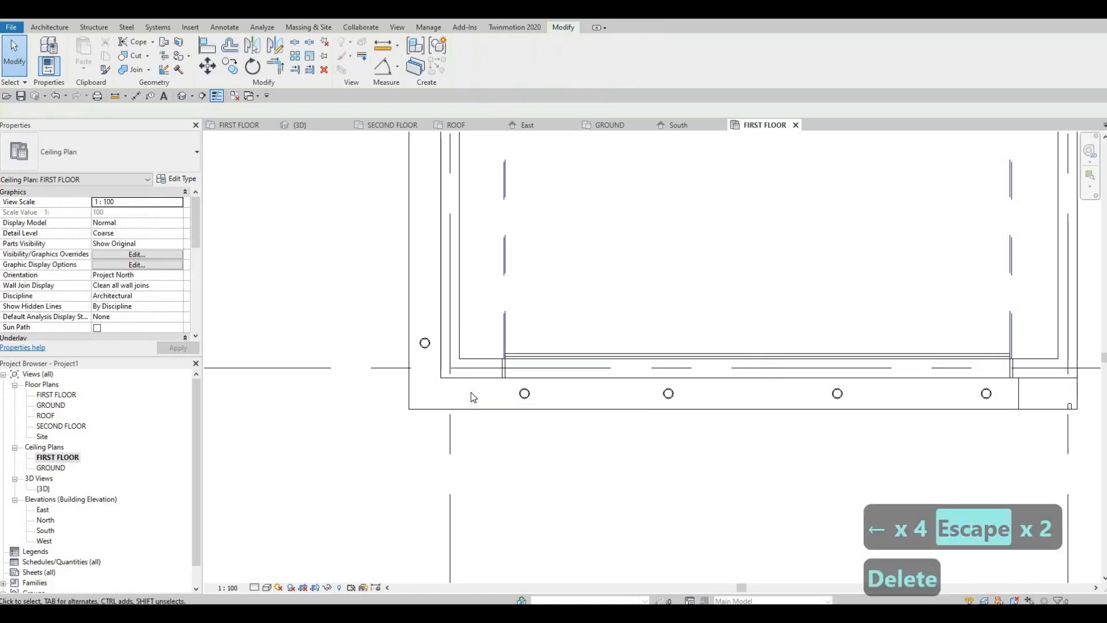
pyautogui.moveTo(642, 423); pyautogui.dragTo(506, 405, button='middle')
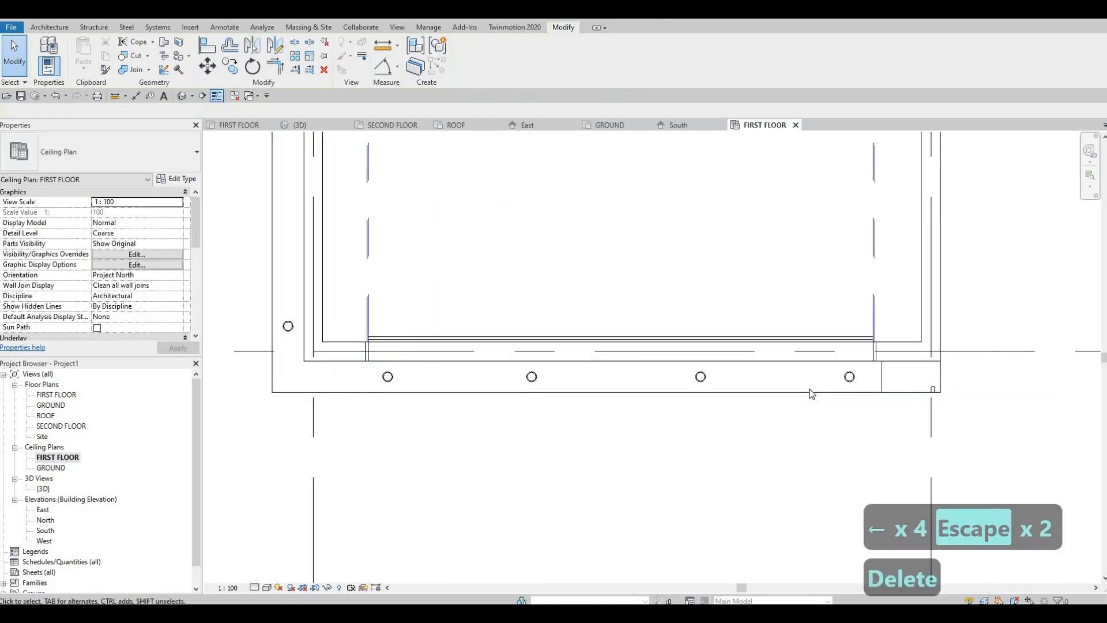
# Copy the corner pot light on the garage's left side three times upward along the canopy at 1000 mm spacing.
pyautogui.scroll(-2, 863, 390)
pyautogui.moveTo(655, 377); pyautogui.dragTo(651, 404, button='middle')
pyautogui.moveTo(563, 422); pyautogui.dragTo(607, 543, button='middle')
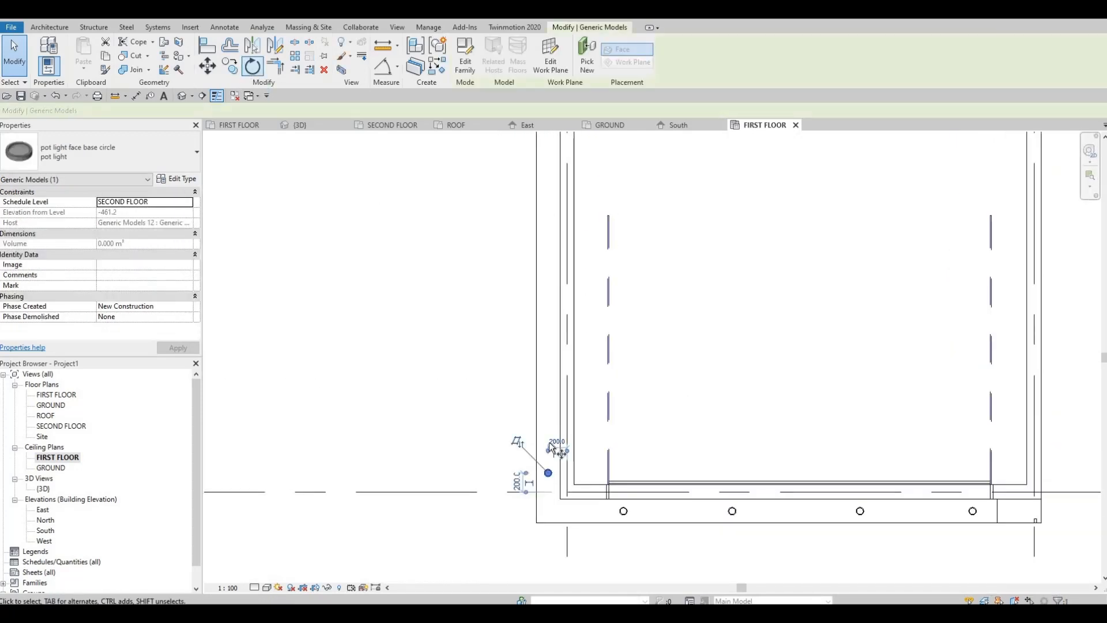
pyautogui.press('c')
pyautogui.press('c')
pyautogui.scroll(2, 548, 477)
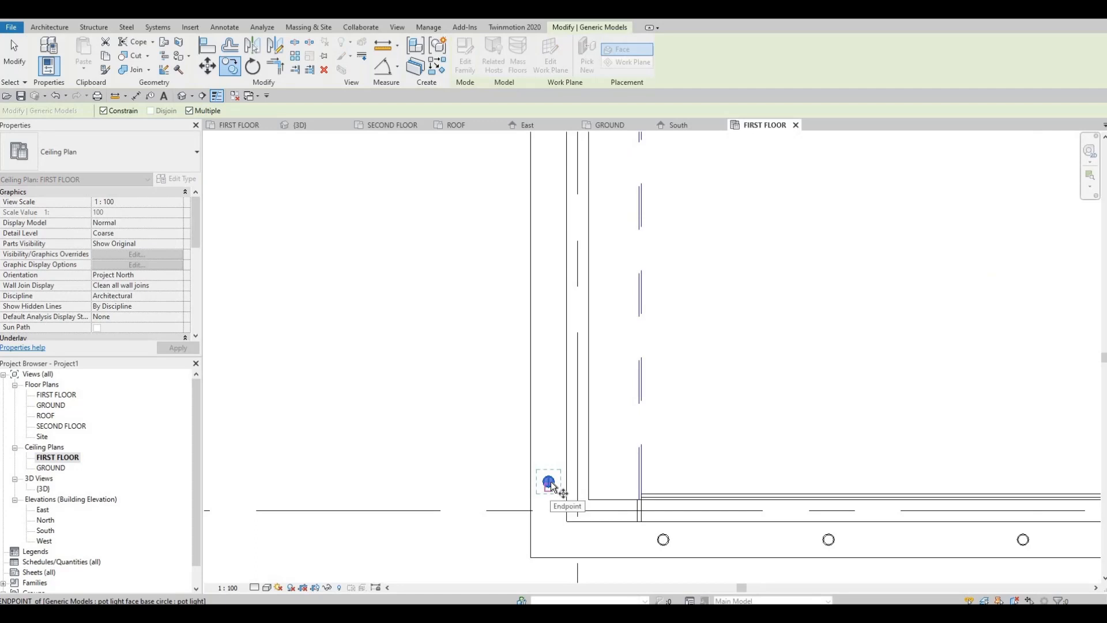
pyautogui.scroll(3, 550, 482)
pyautogui.click(550, 482)
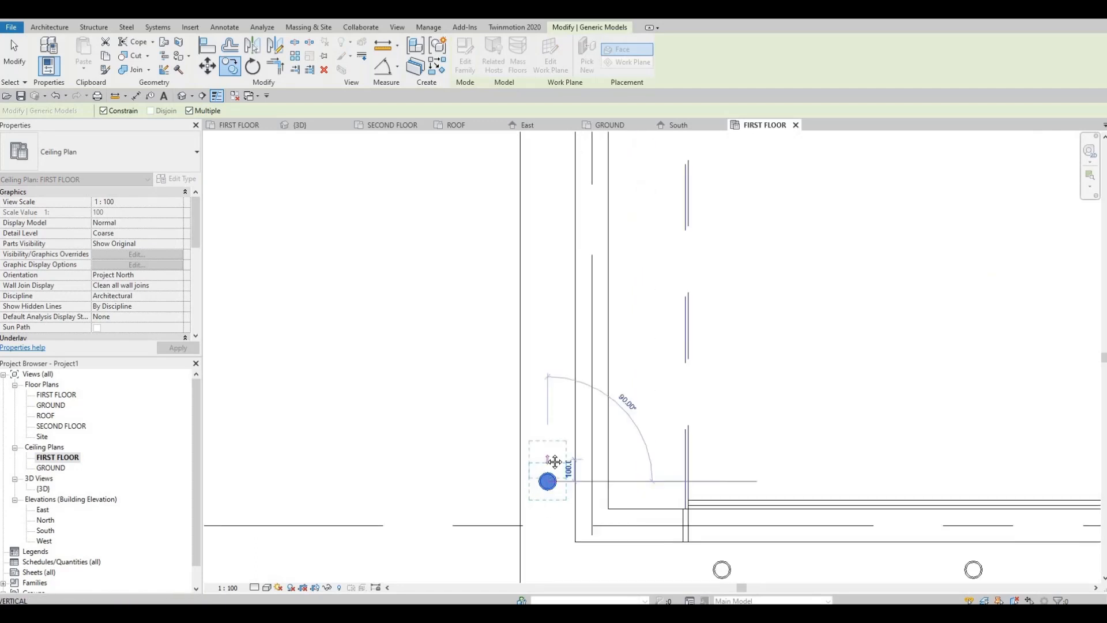
pyautogui.scroll(-3, 549, 413)
pyautogui.scroll(-2, 547, 395)
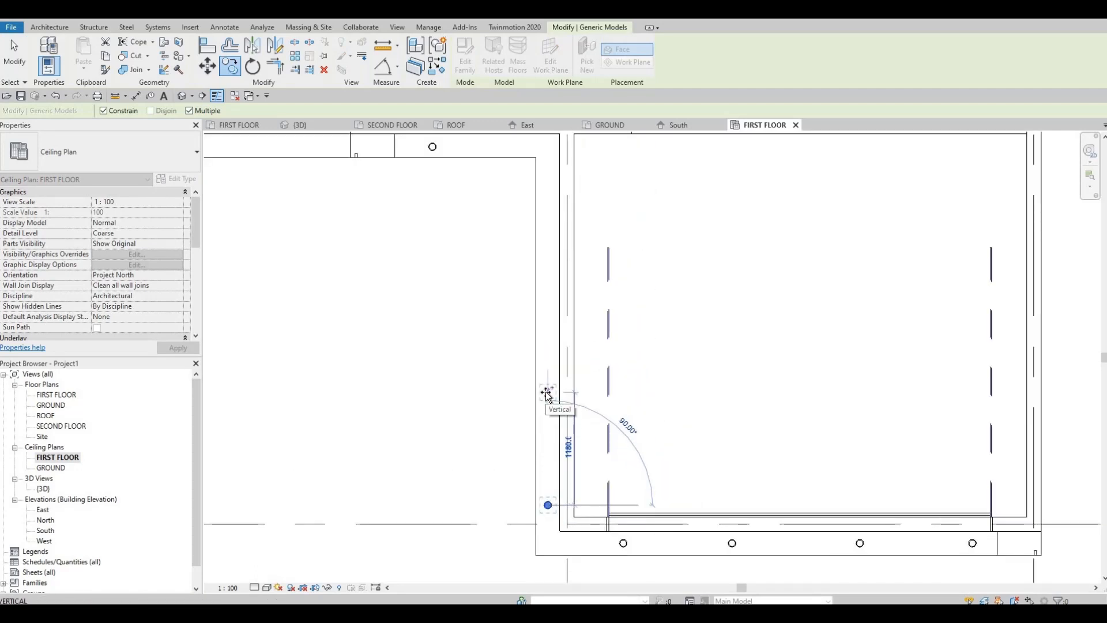
pyautogui.scroll(-2, 548, 395)
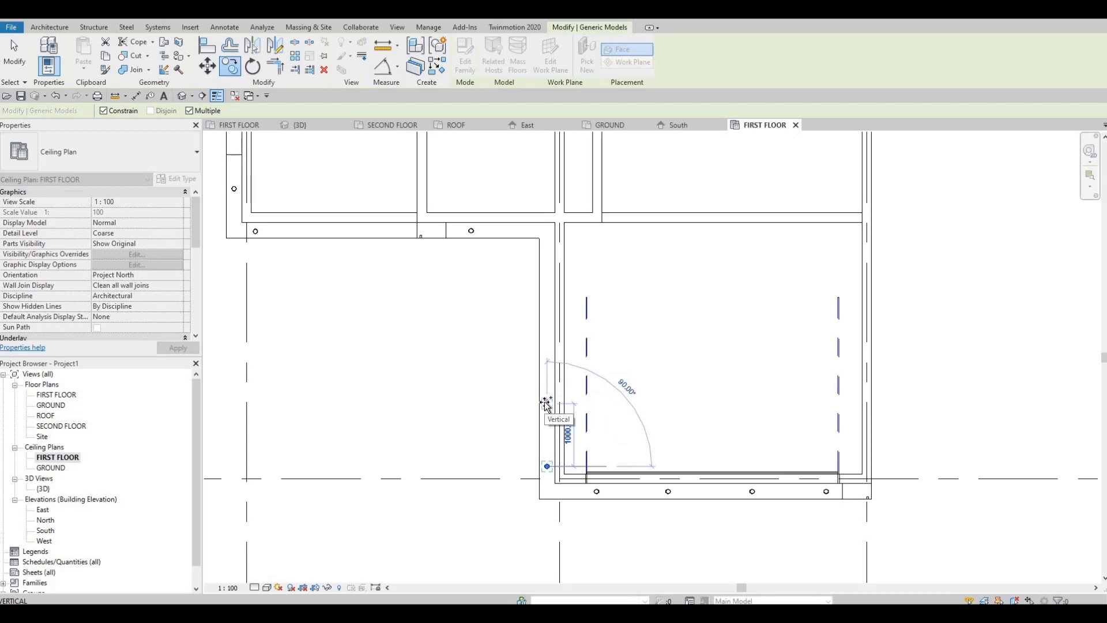
pyautogui.click(539, 337)
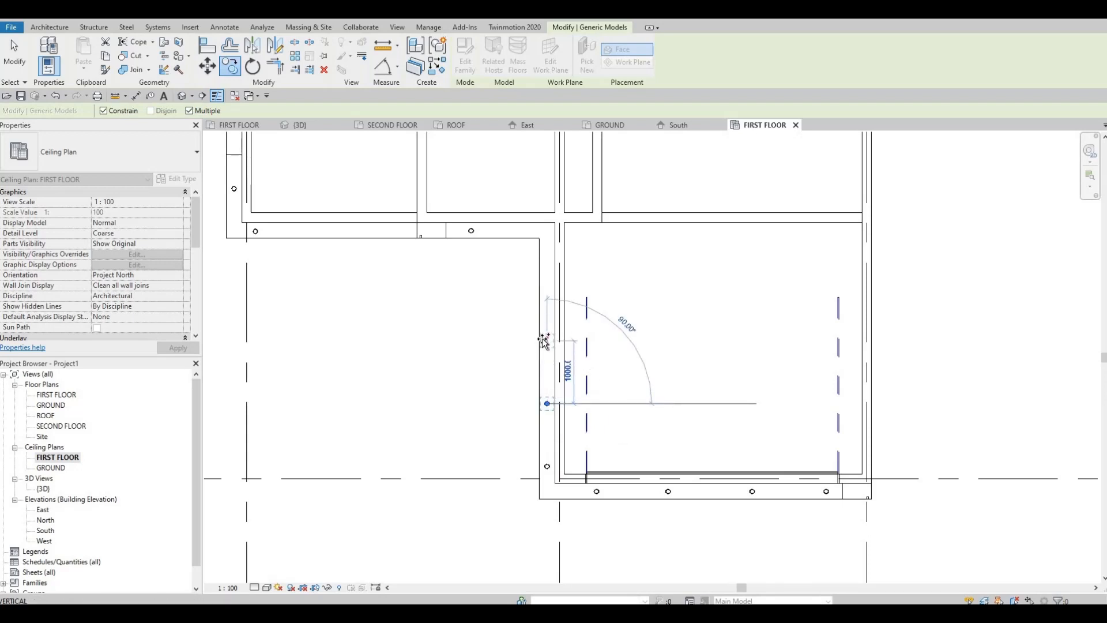
pyautogui.click(545, 284)
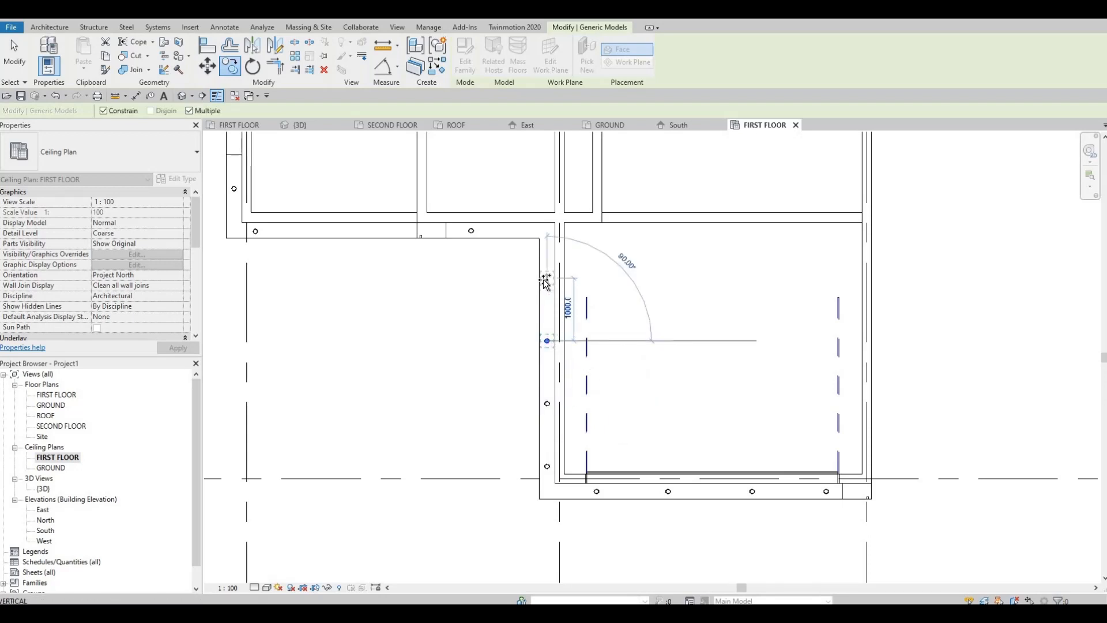
# Place another copy about 760 mm further up at the inner corner, then one to its left along the entrance canopy.
pyautogui.scroll(2, 544, 233)
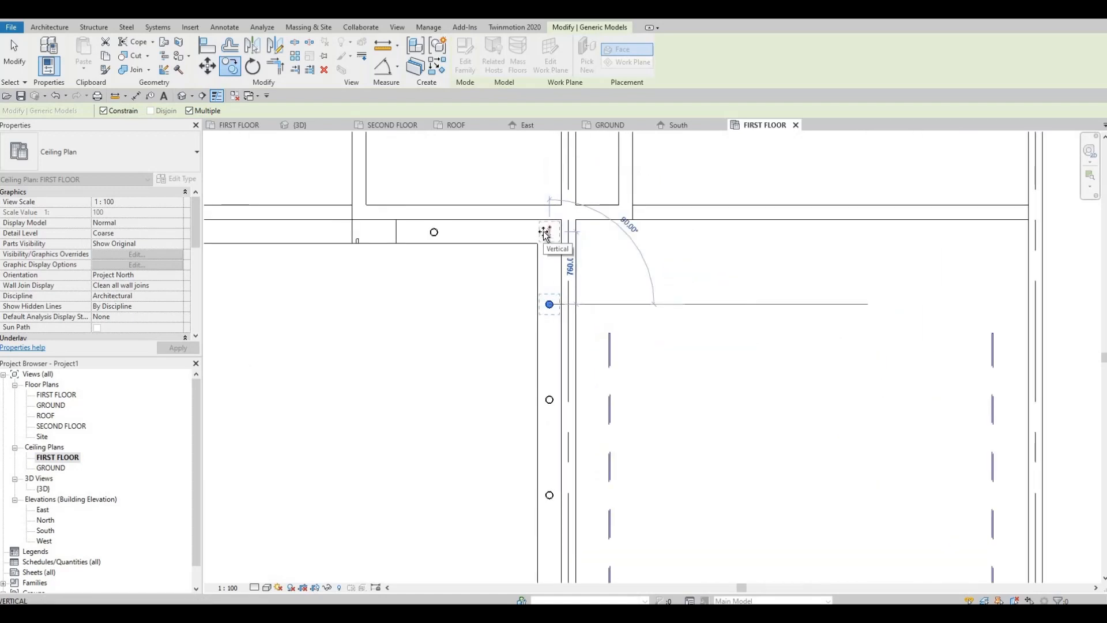
pyautogui.click(523, 234)
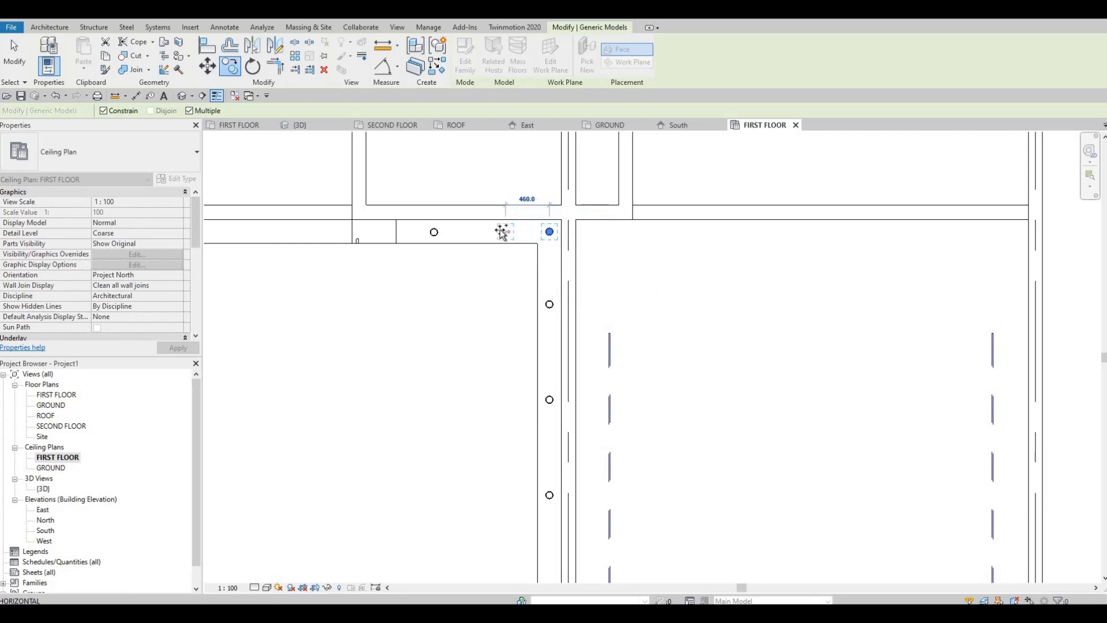
pyautogui.click(499, 251)
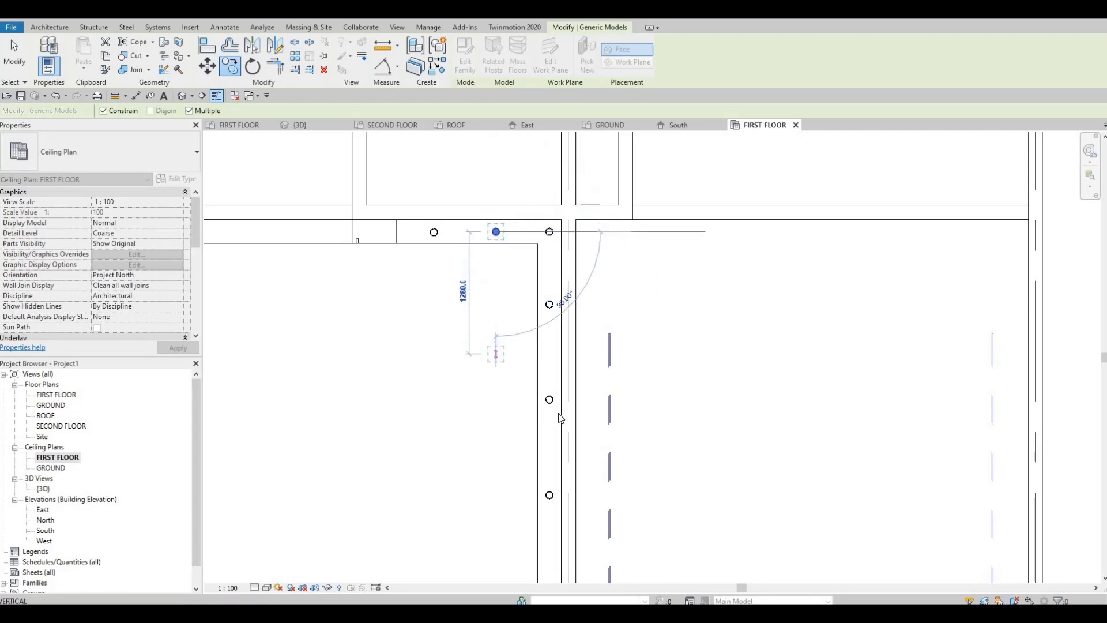
pyautogui.scroll(-2, 563, 372)
pyautogui.press('Escape')
pyautogui.press('Escape')
# Nudge the three intermediate pot lights on the garage's left side slightly down toward the front corner.
pyautogui.moveTo(570, 386); pyautogui.dragTo(568, 434, button='middle')
pyautogui.click(563, 373)
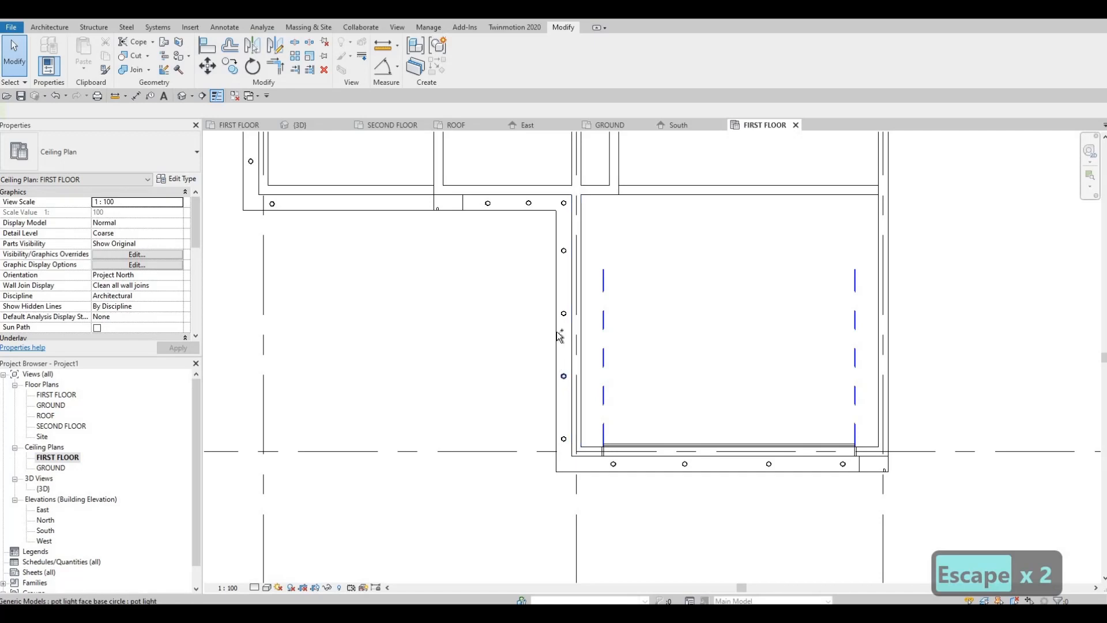
pyautogui.keyDown('ctrl'); pyautogui.click(565, 251); pyautogui.keyUp('ctrl')
pyautogui.press('Down')
pyautogui.press('Down')
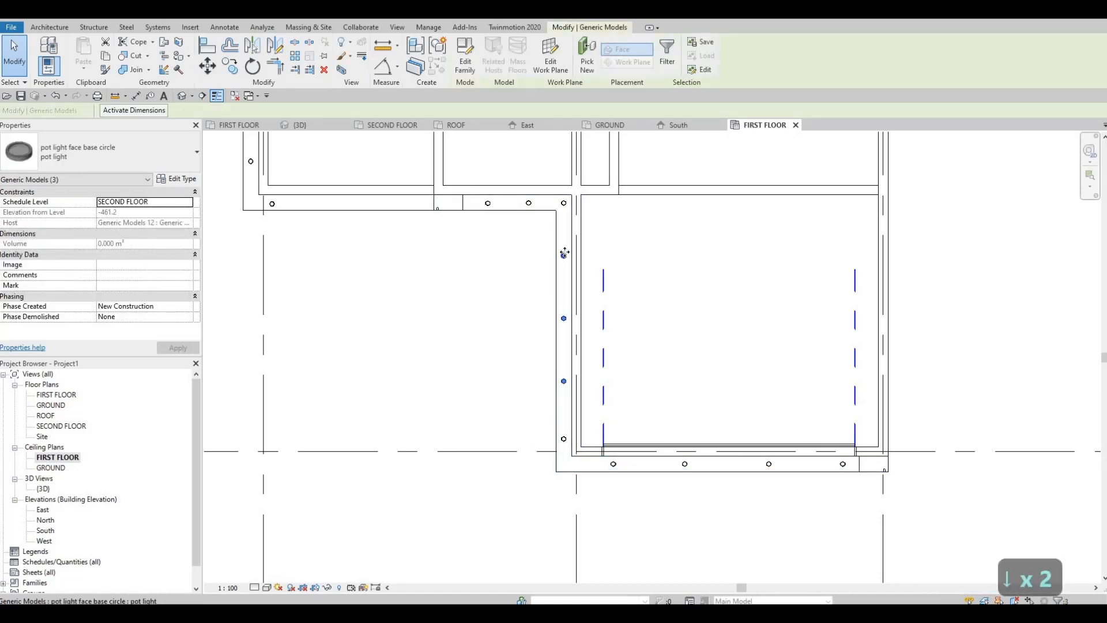
pyautogui.press('Escape')
pyautogui.press('Escape')
# Examine the pot lights around the left front frame, checking the side light's host and elevation.
pyautogui.moveTo(513, 355); pyautogui.dragTo(543, 423, button='middle')
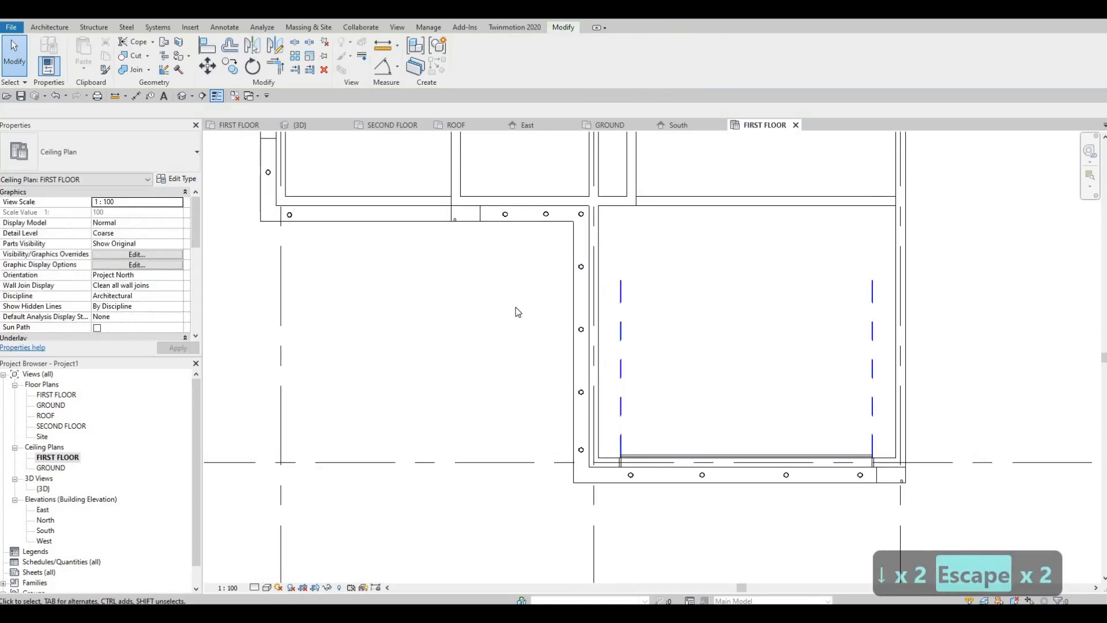
pyautogui.scroll(-1, 517, 310)
pyautogui.moveTo(378, 368); pyautogui.dragTo(389, 423, button='middle')
pyautogui.scroll(1, 383, 365)
pyautogui.moveTo(346, 316); pyautogui.dragTo(383, 372, button='middle')
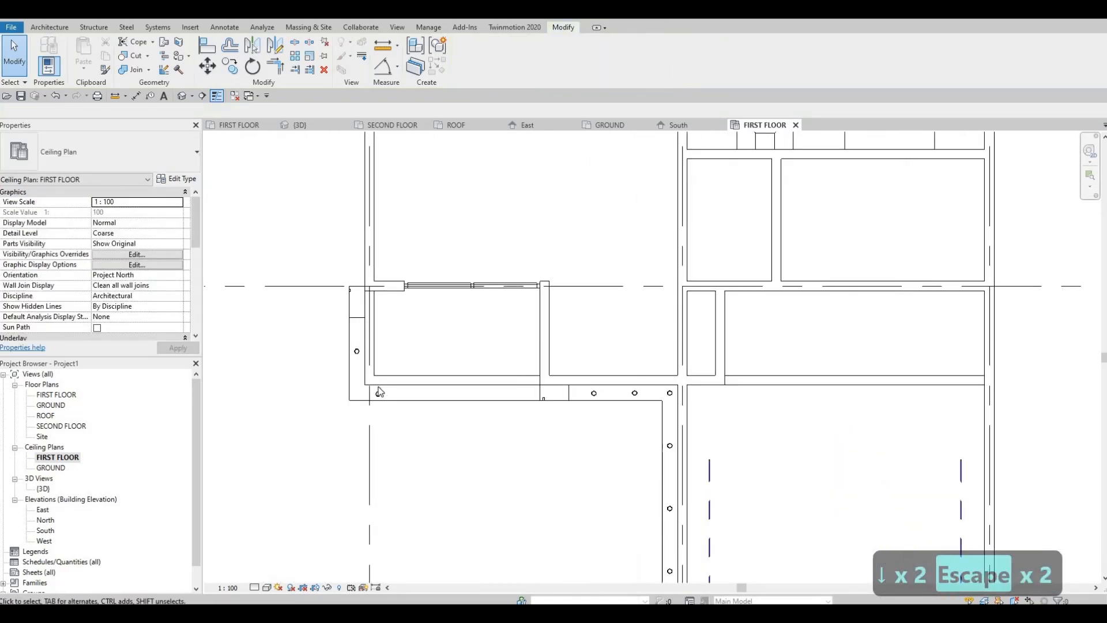
pyautogui.scroll(1, 385, 354)
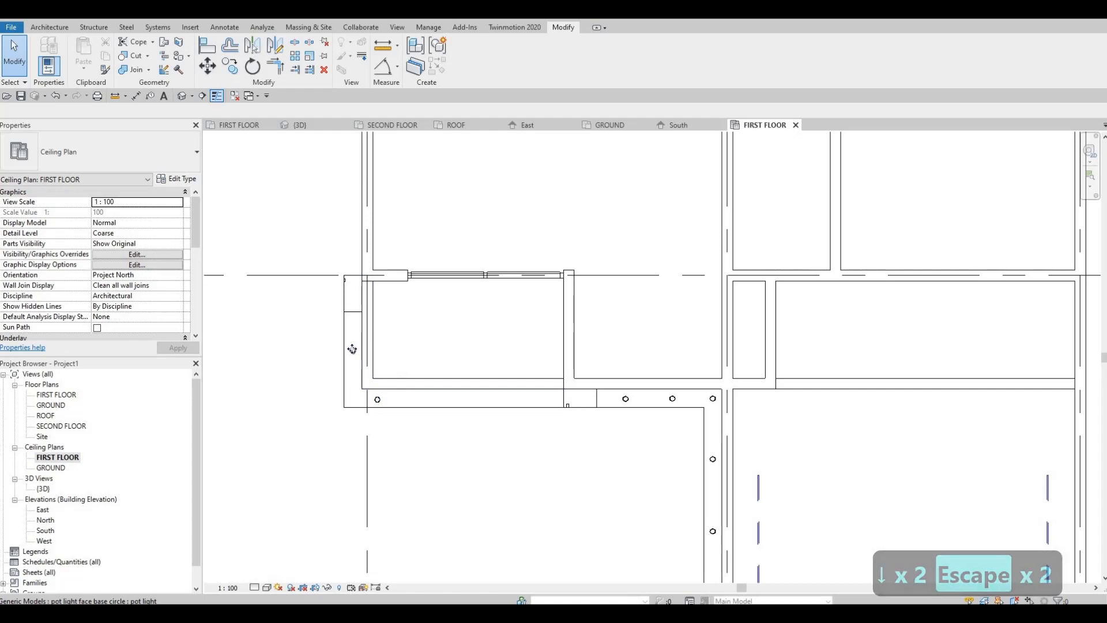
pyautogui.click(352, 350)
pyautogui.scroll(1, 358, 408)
pyautogui.scroll(-2, 299, 334)
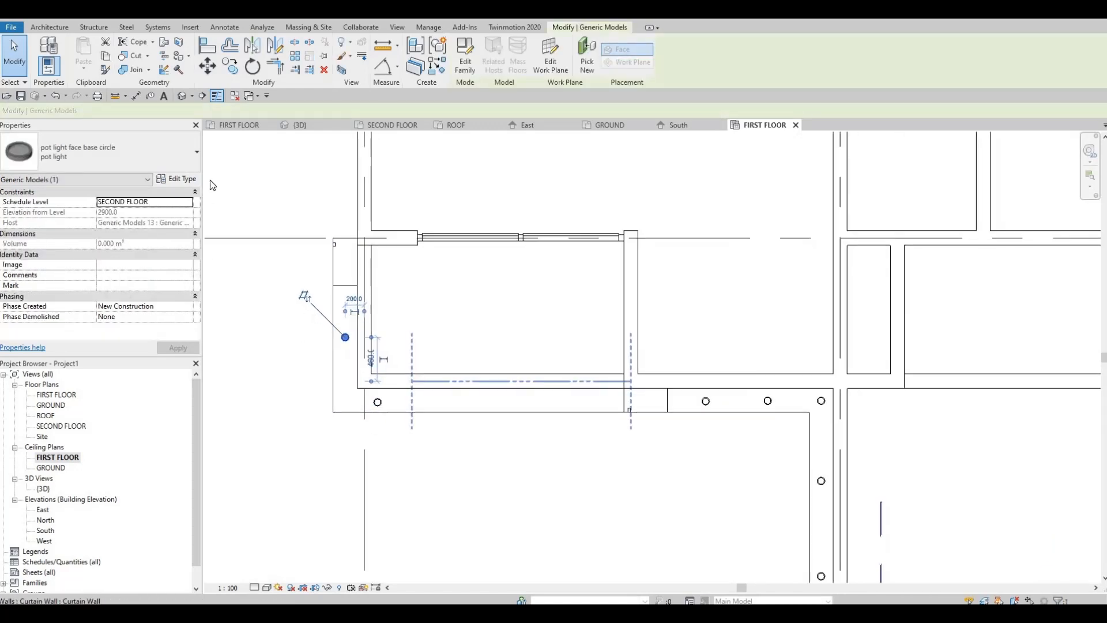
pyautogui.press('Escape')
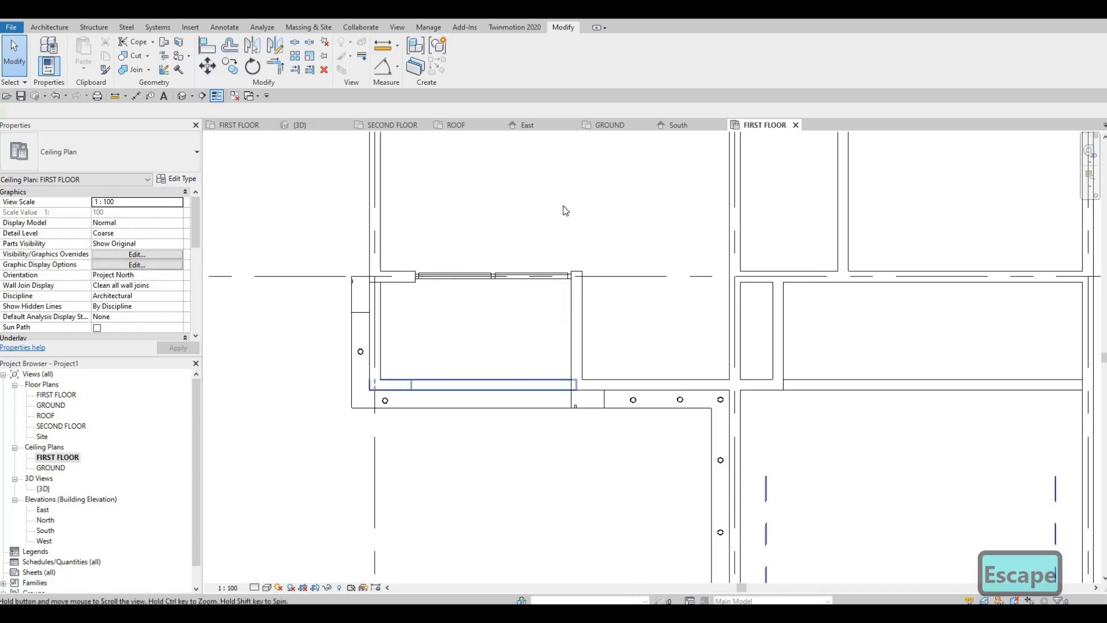
pyautogui.scroll(-1, 430, 231)
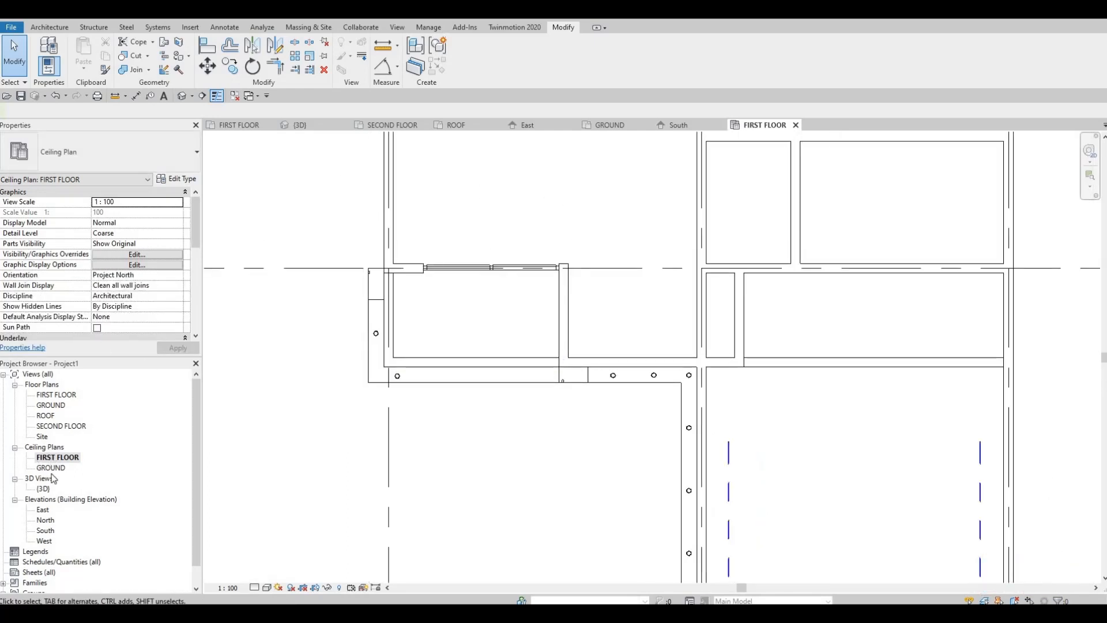
# Create reflected ceiling plans for the ROOF and SECOND FLOOR levels without duplicating existing views.
pyautogui.click(396, 27)
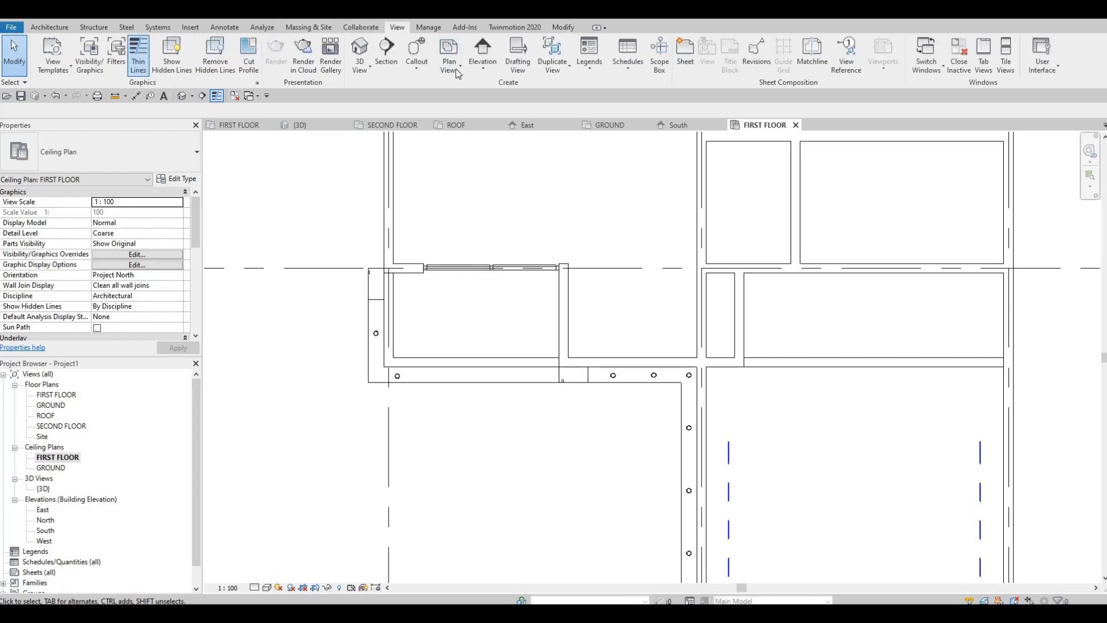
pyautogui.click(457, 70)
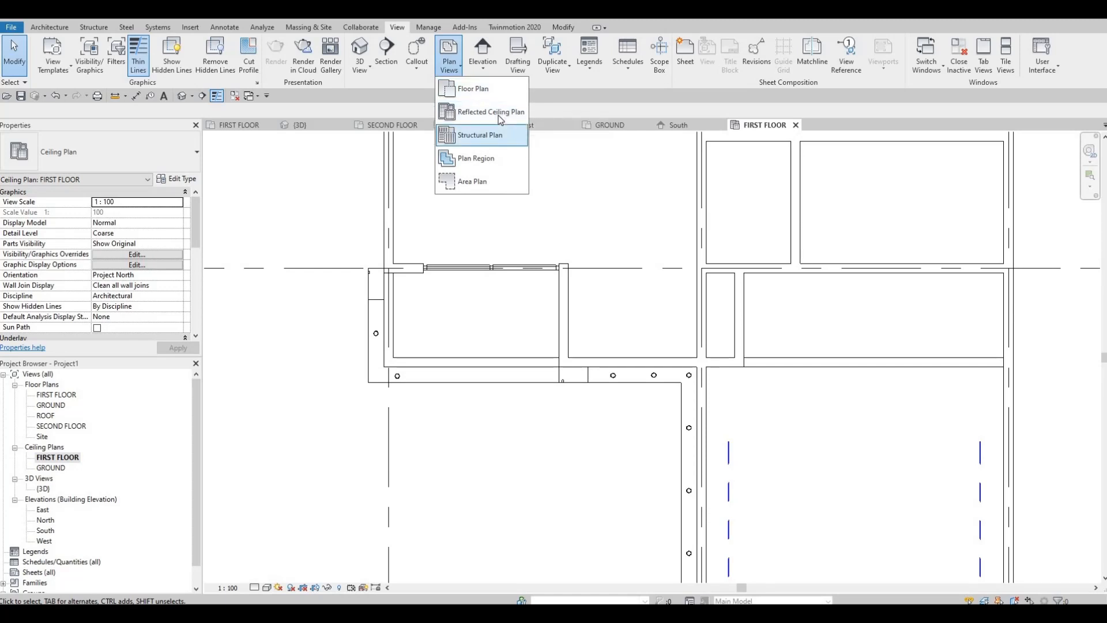
pyautogui.click(497, 115)
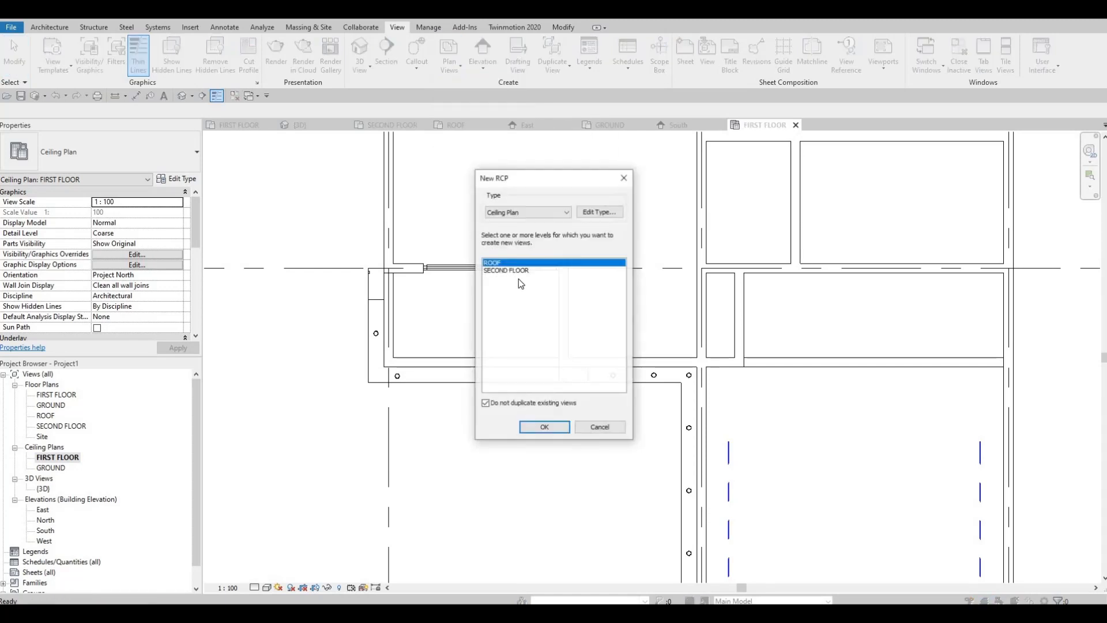
pyautogui.hotkey('shift', 'Down')
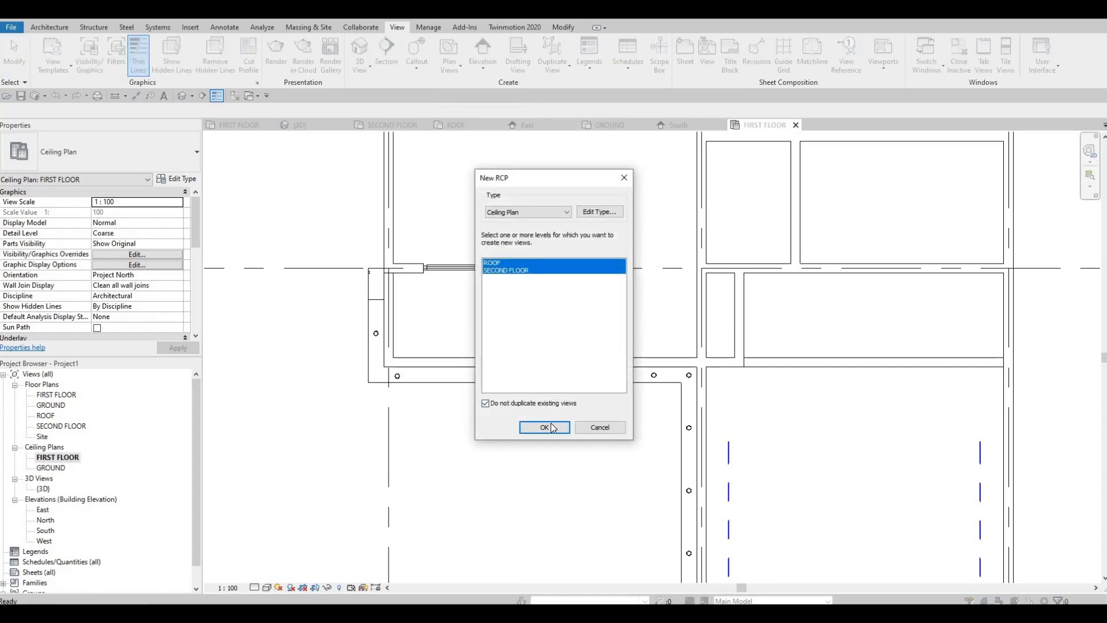
pyautogui.click(551, 423)
pyautogui.press('Escape')
pyautogui.press('Escape')
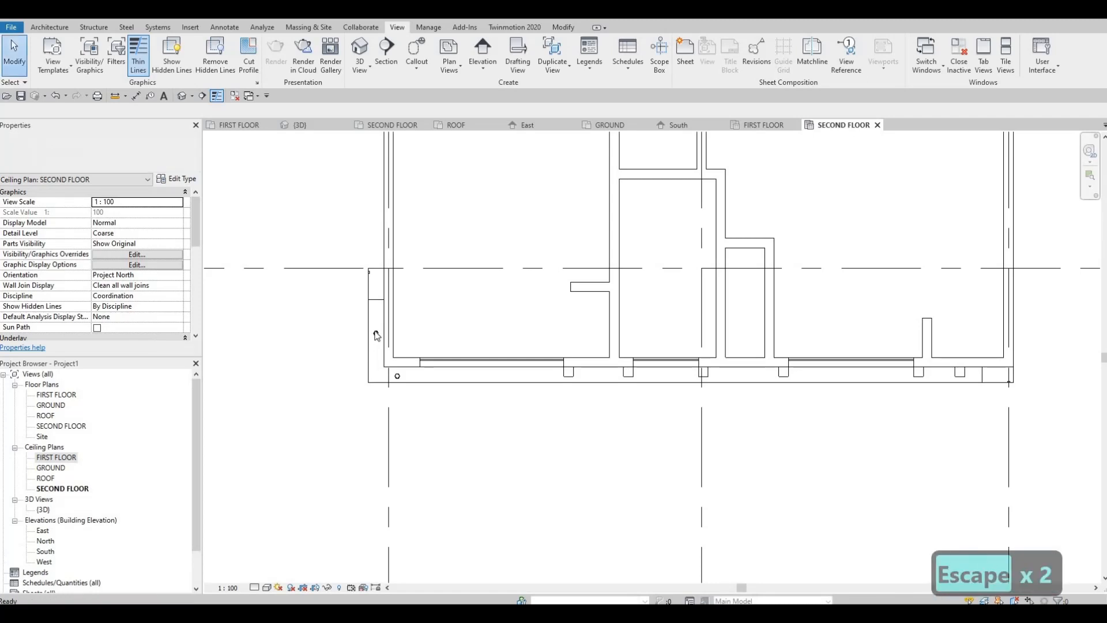
pyautogui.scroll(2, 374, 334)
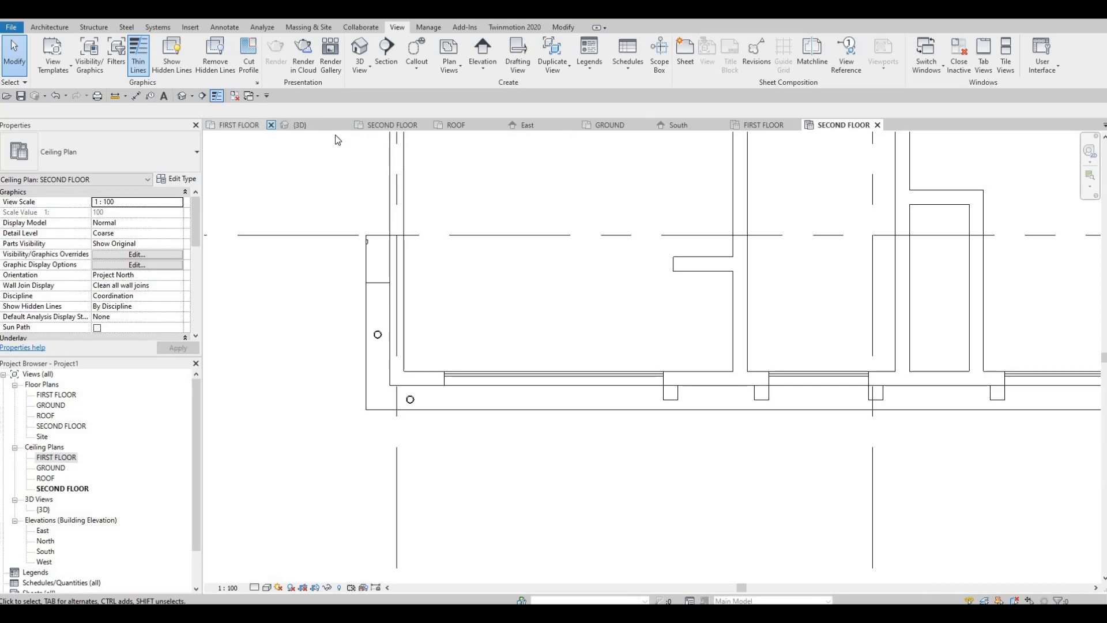
# Inspect the front facade in the 3D view, focusing on the underside of the yellow-framed overhang and the entrance canopy.
pyautogui.click(301, 125)
pyautogui.scroll(5, 516, 386)
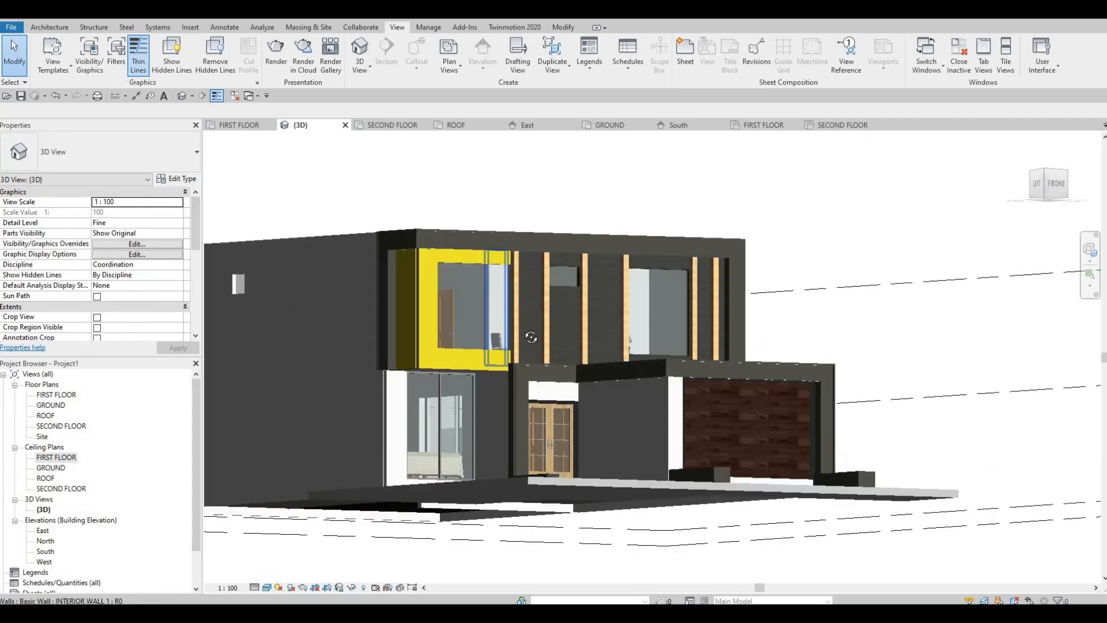
pyautogui.keyDown('shift'); pyautogui.moveTo(515, 387); pyautogui.dragTo(608, 391, button='middle'); pyautogui.keyUp('shift')
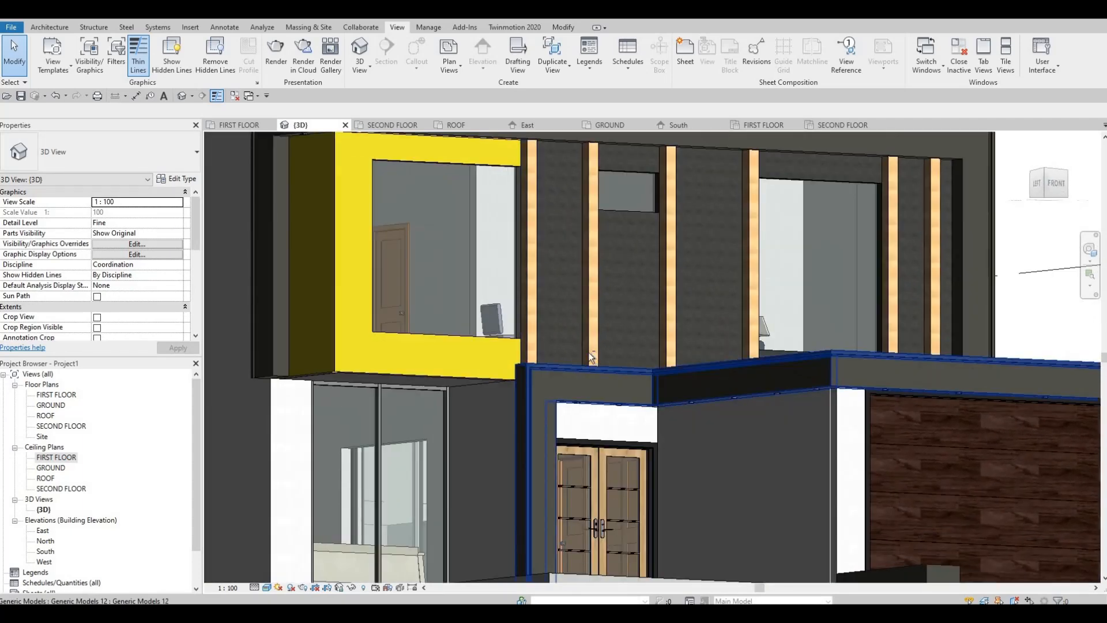
pyautogui.keyDown('shift'); pyautogui.moveTo(609, 470); pyautogui.dragTo(598, 430, button='middle'); pyautogui.keyUp('shift')
pyautogui.moveTo(398, 401); pyautogui.dragTo(472, 414, button='middle')
pyautogui.scroll(-2, 472, 419)
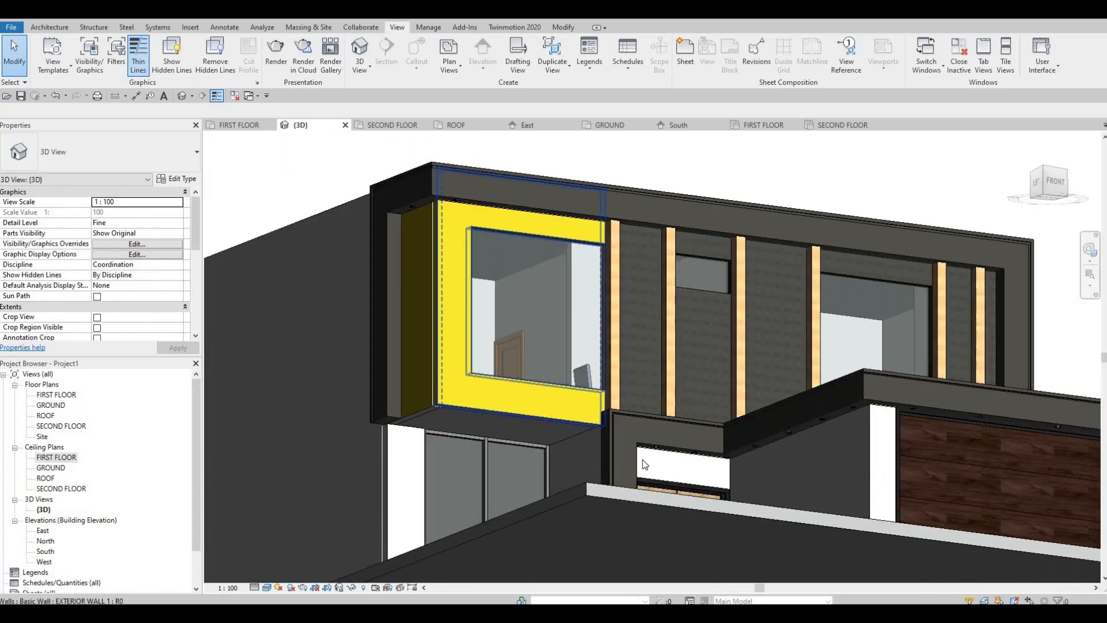
pyautogui.scroll(6, 386, 409)
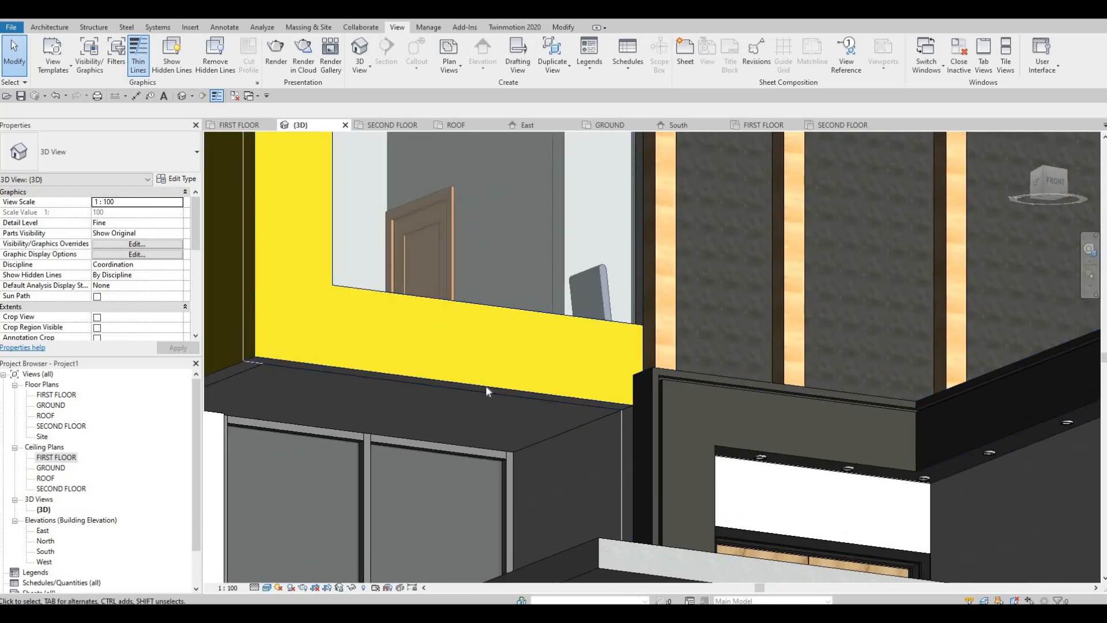
pyautogui.scroll(-1, 486, 385)
pyautogui.moveTo(372, 420); pyautogui.dragTo(467, 396, button='middle')
pyautogui.scroll(1, 477, 378)
# Create a similar pot light from the entrance canopy one and place it under the yellow-framed overhang, near its left corner.
pyautogui.keyDown('shift'); pyautogui.moveTo(741, 353); pyautogui.dragTo(832, 341, button='middle'); pyautogui.keyUp('shift')
pyautogui.scroll(1, 832, 340)
pyautogui.click(831, 339)
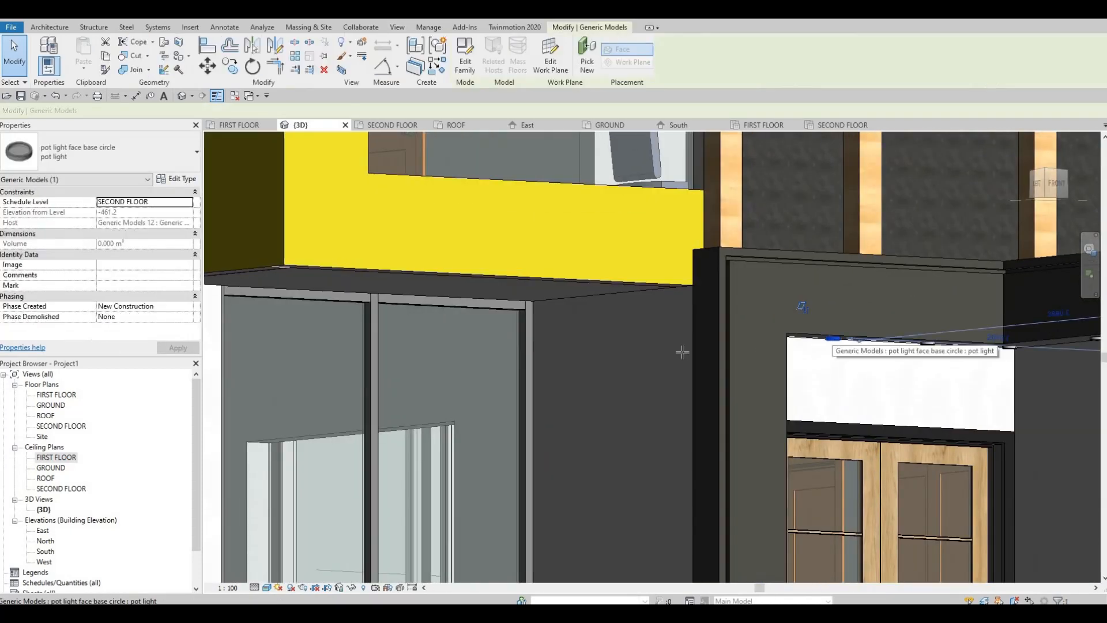
pyautogui.press('c')
pyautogui.press('s')
pyautogui.keyDown('shift'); pyautogui.moveTo(591, 265); pyautogui.dragTo(590, 227, button='middle'); pyautogui.keyUp('shift')
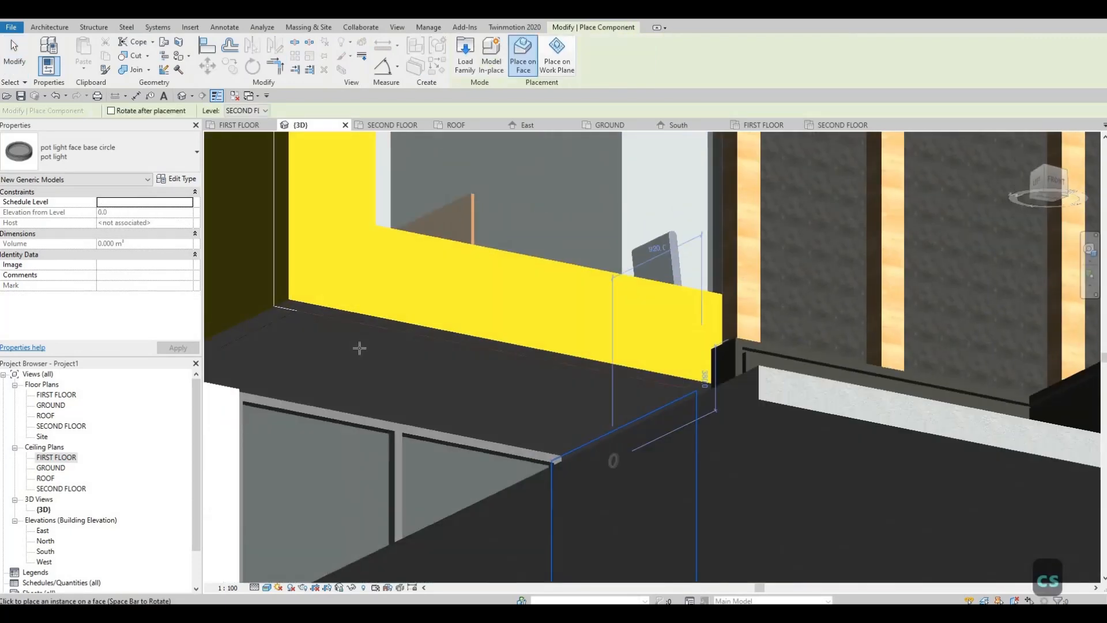
pyautogui.moveTo(396, 315); pyautogui.dragTo(403, 316, button='middle')
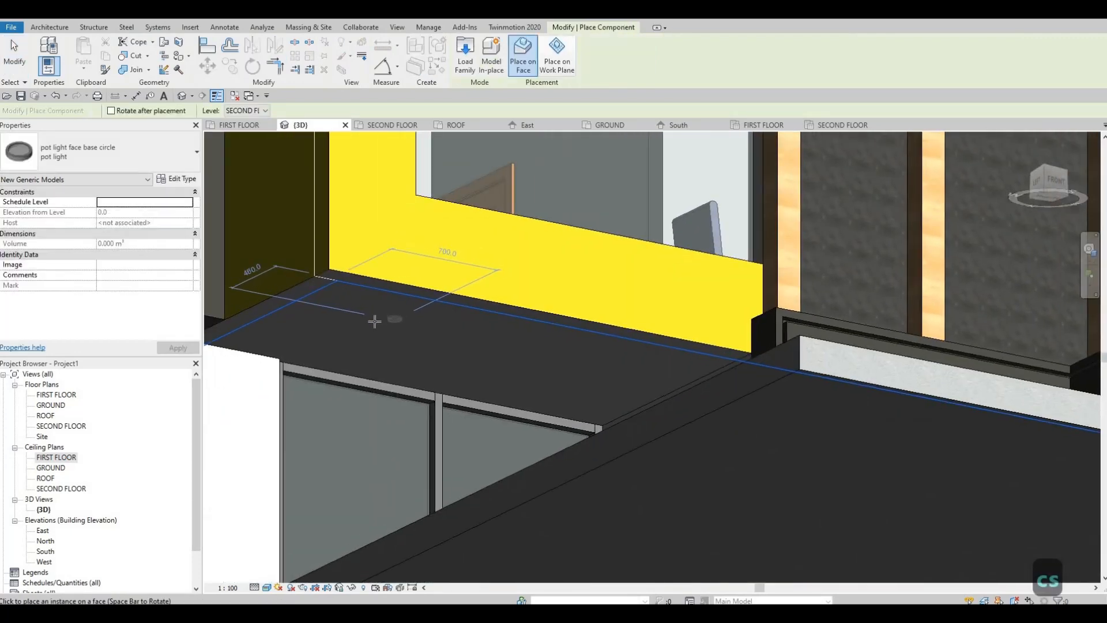
pyautogui.click(378, 322)
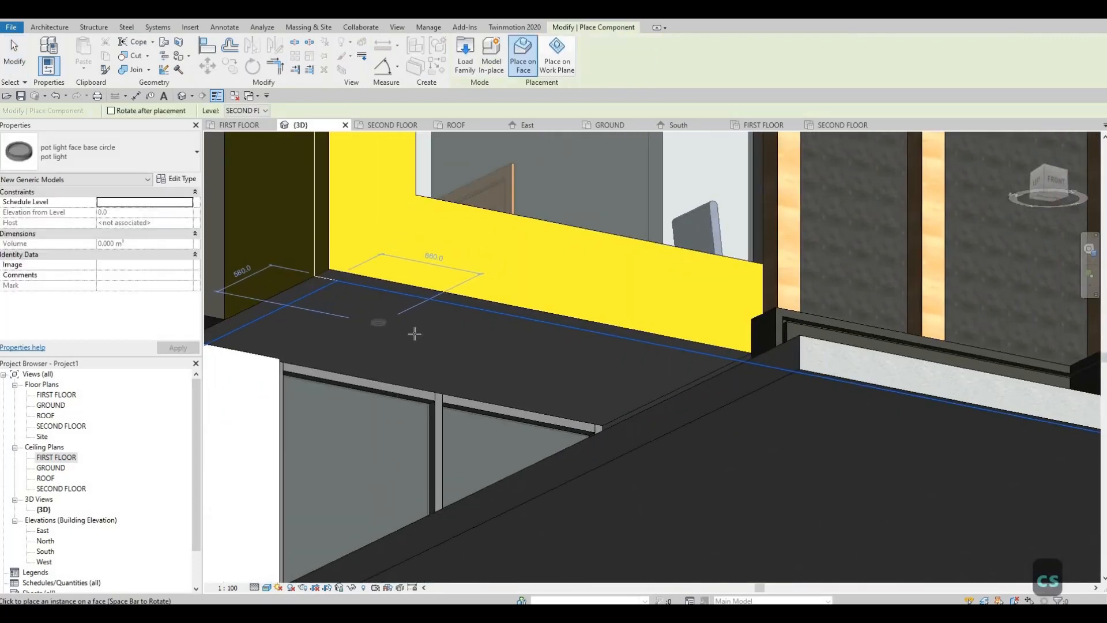
pyautogui.click(545, 363)
pyautogui.press('Escape')
pyautogui.press('Escape')
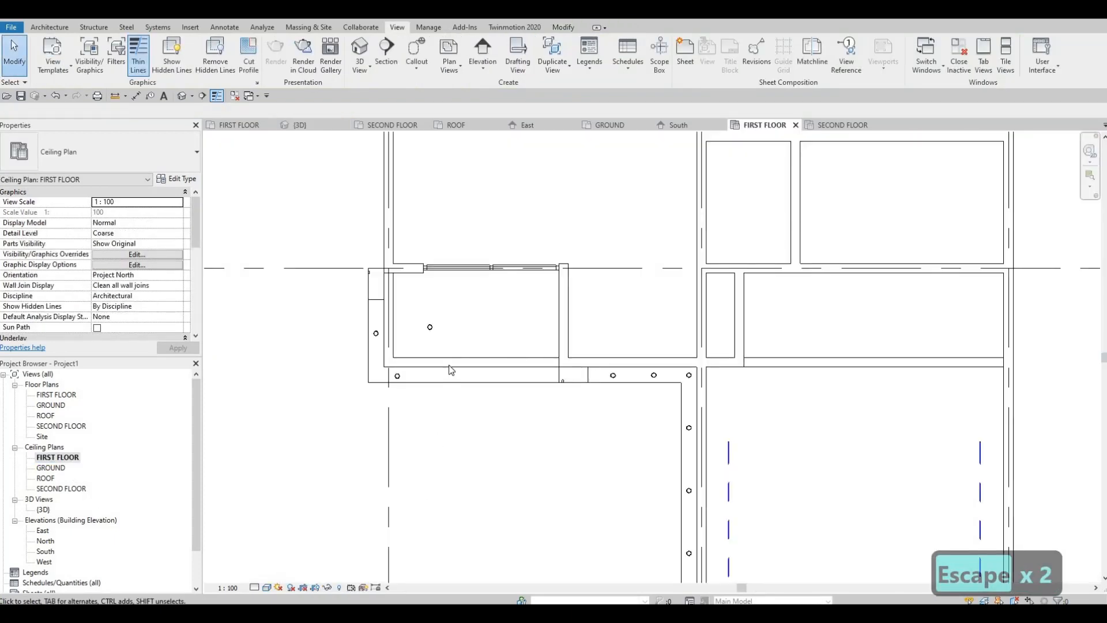
# In the FIRST FLOOR ceiling plan, shift the new overhang pot light slightly toward the window and the left wall.
pyautogui.moveTo(438, 368); pyautogui.dragTo(430, 395, button='middle')
pyautogui.scroll(1, 427, 387)
pyautogui.moveTo(421, 346); pyautogui.dragTo(420, 368, button='middle')
pyautogui.click(420, 367)
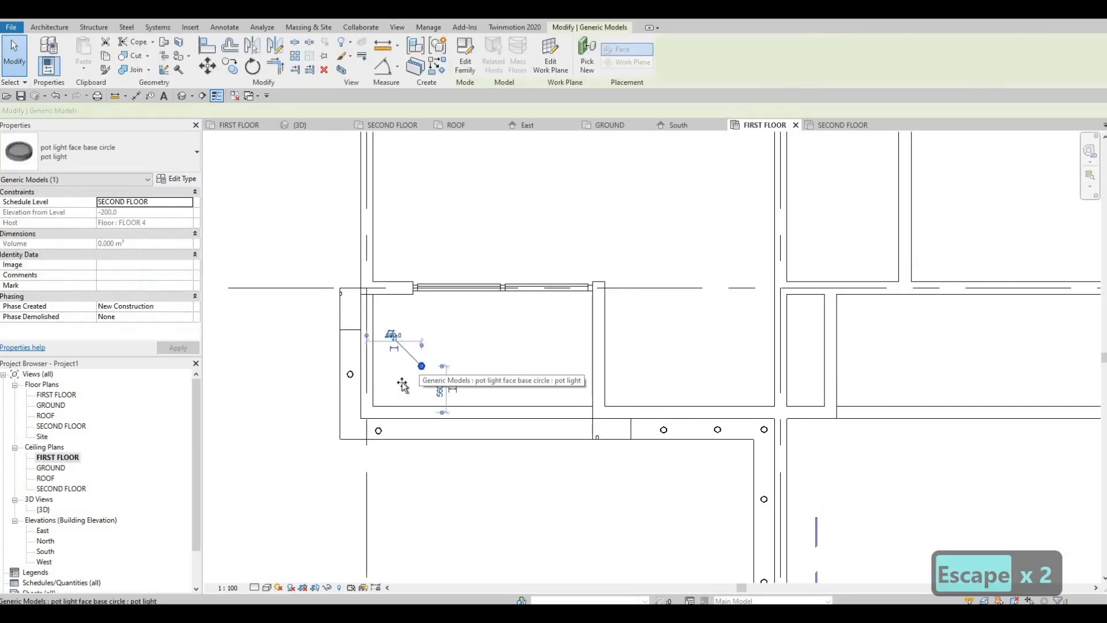
pyautogui.moveTo(402, 381); pyautogui.dragTo(417, 356)
pyautogui.press('Escape')
pyautogui.press('Escape')
pyautogui.scroll(1, 434, 362)
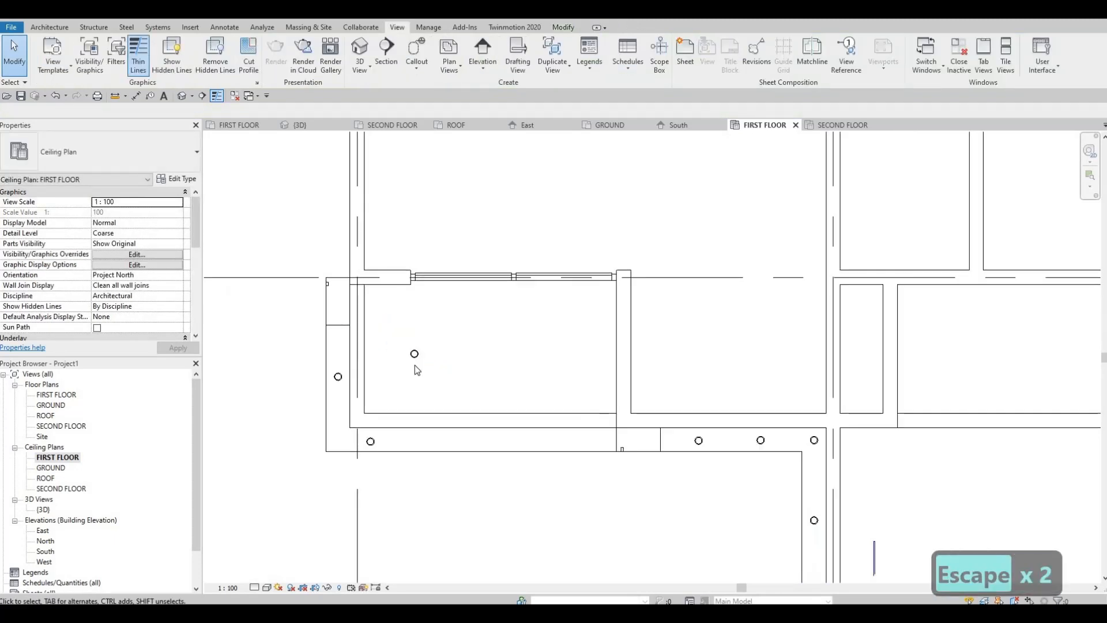
# Copy the overhang pot light horizontally to the opposite half of the space below the window.
pyautogui.click(414, 354)
pyautogui.press('c')
pyautogui.press('o')
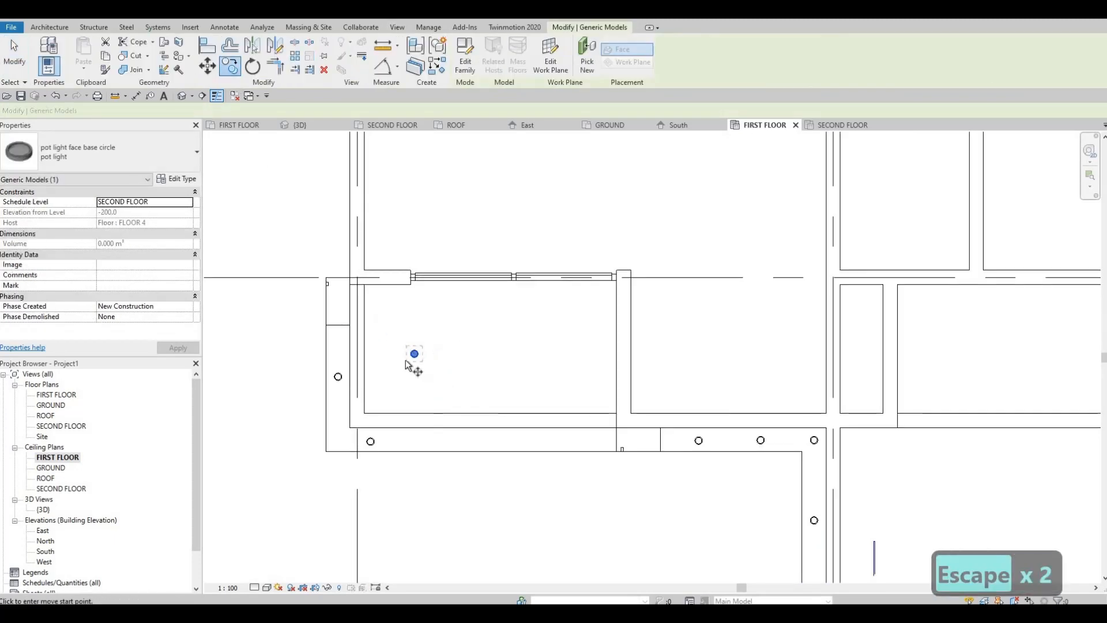
pyautogui.click(414, 354)
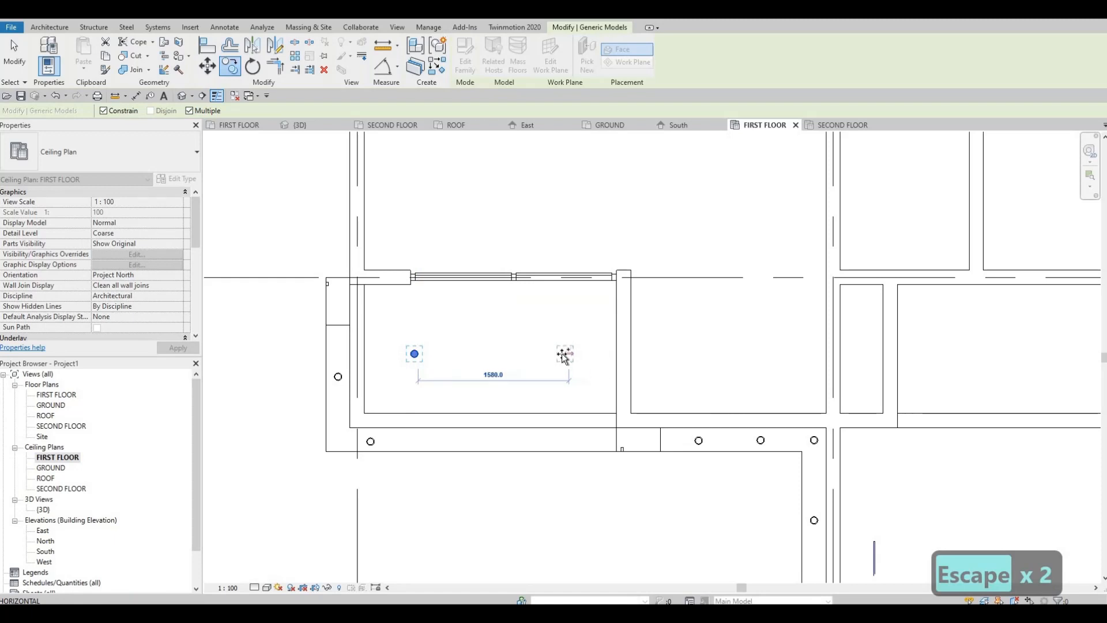
pyautogui.click(552, 353)
pyautogui.press('Escape')
pyautogui.press('Escape')
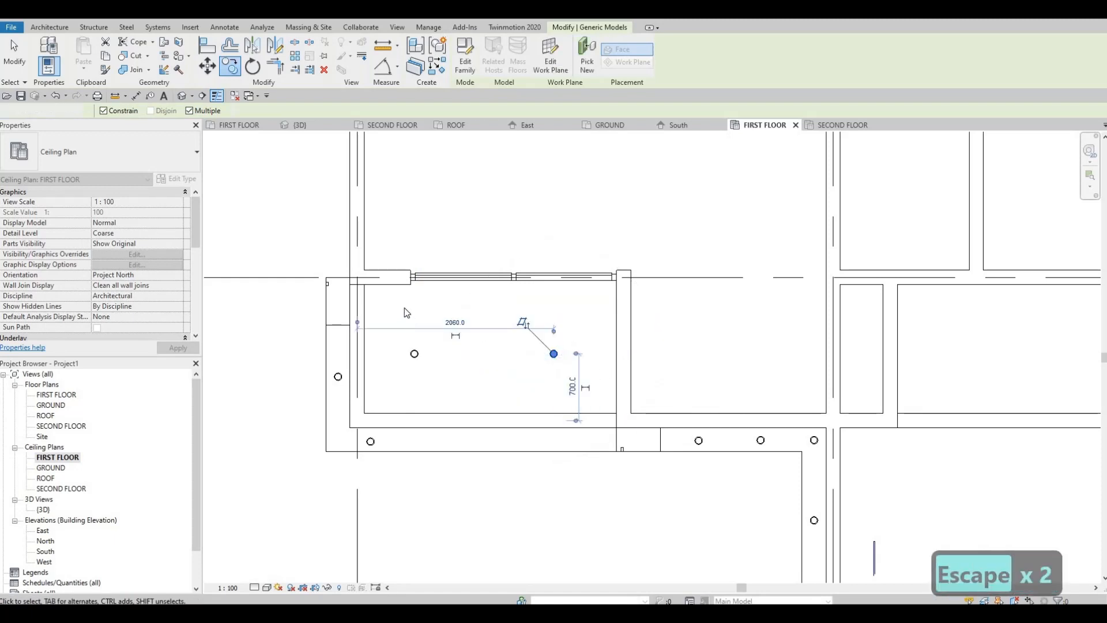
# Select both overhang pot lights and nudge them three increments to the right.
pyautogui.press('Escape')
pyautogui.moveTo(411, 342); pyautogui.dragTo(405, 313, button='middle')
pyautogui.moveTo(592, 374); pyautogui.dragTo(592, 373)
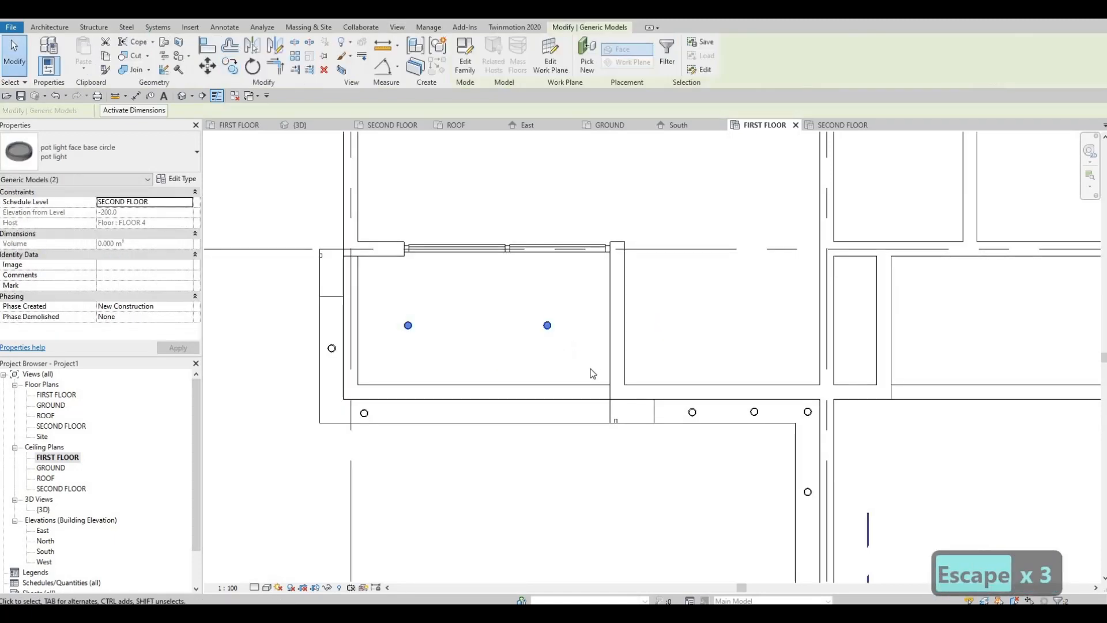
pyautogui.press('Right')
pyautogui.press('Right')
pyautogui.press('Right')
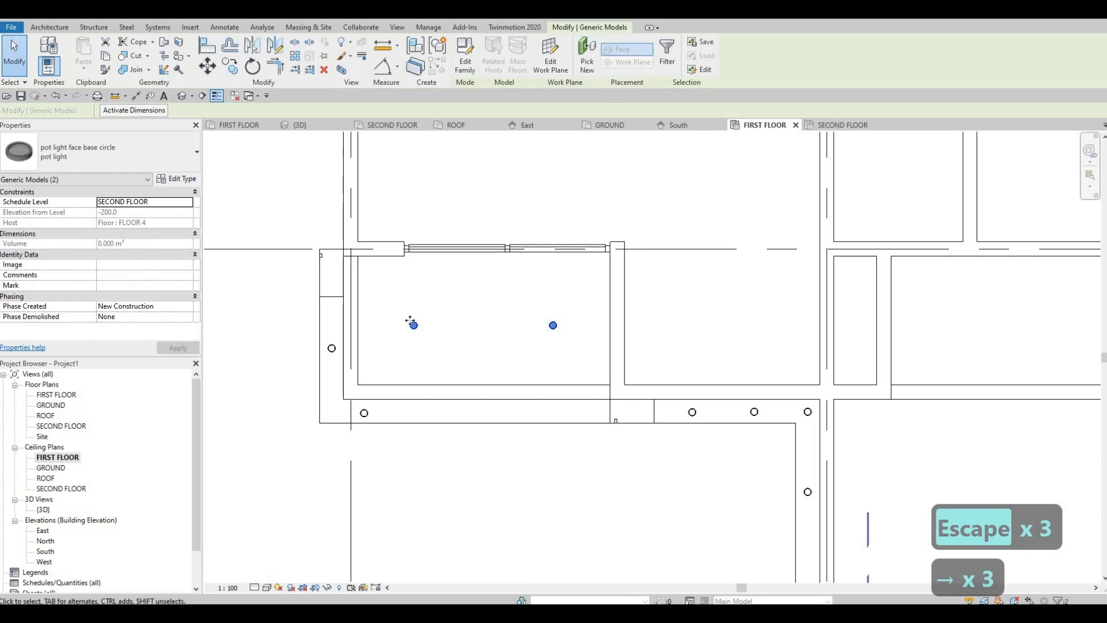
pyautogui.press('Escape')
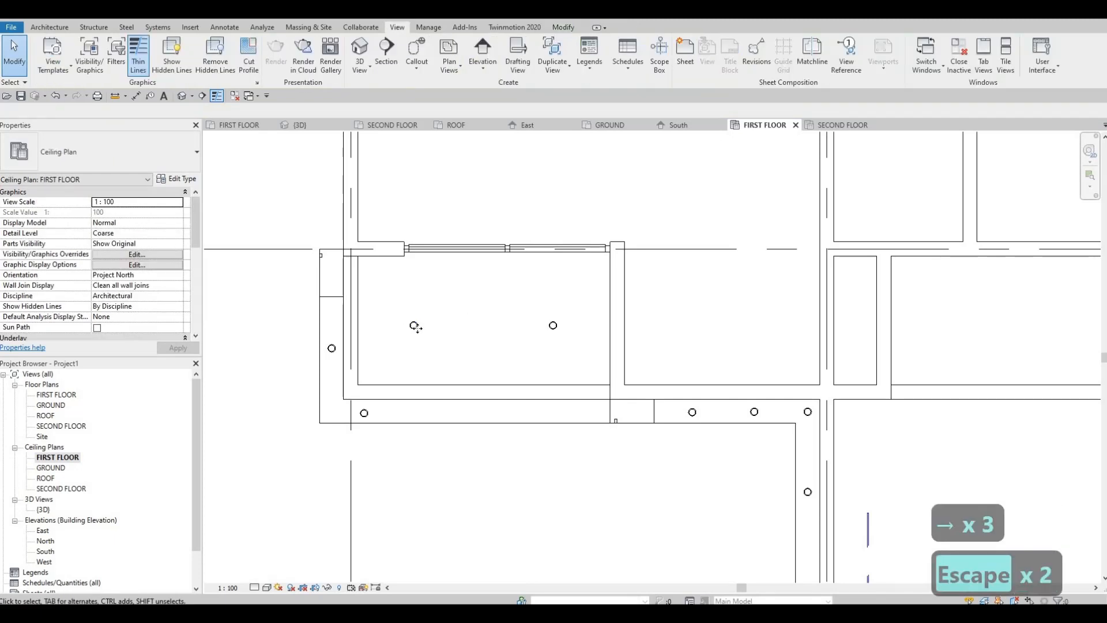
# Move the left overhang pot light horizontally to about 1060 mm from the left grid line.
pyautogui.click(413, 325)
pyautogui.moveTo(451, 323); pyautogui.dragTo(452, 325)
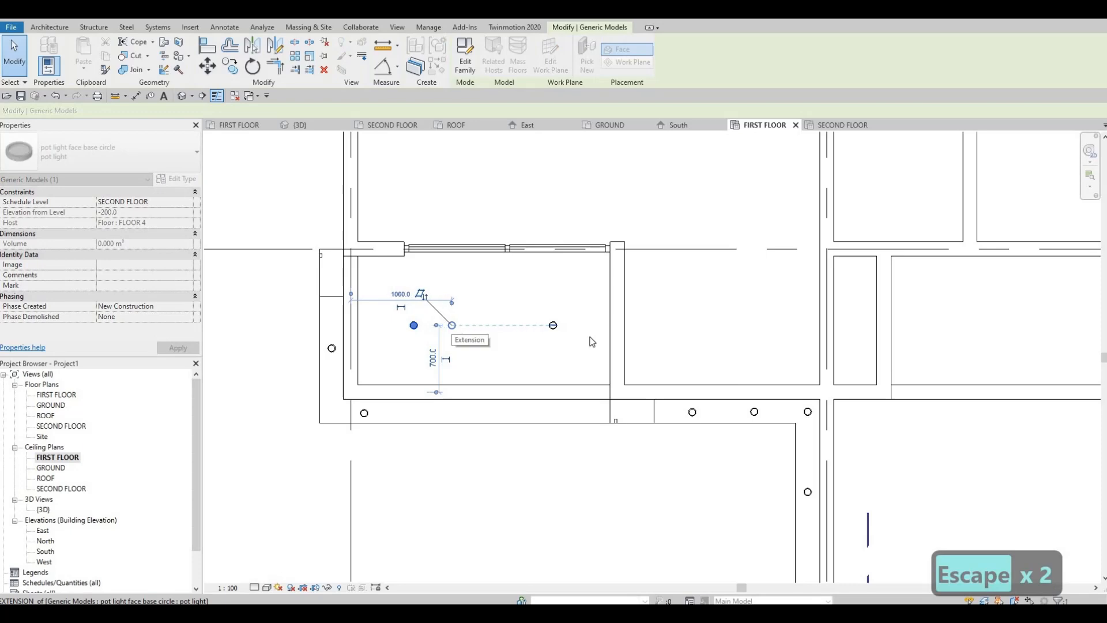
pyautogui.press('Escape')
pyautogui.click(553, 325)
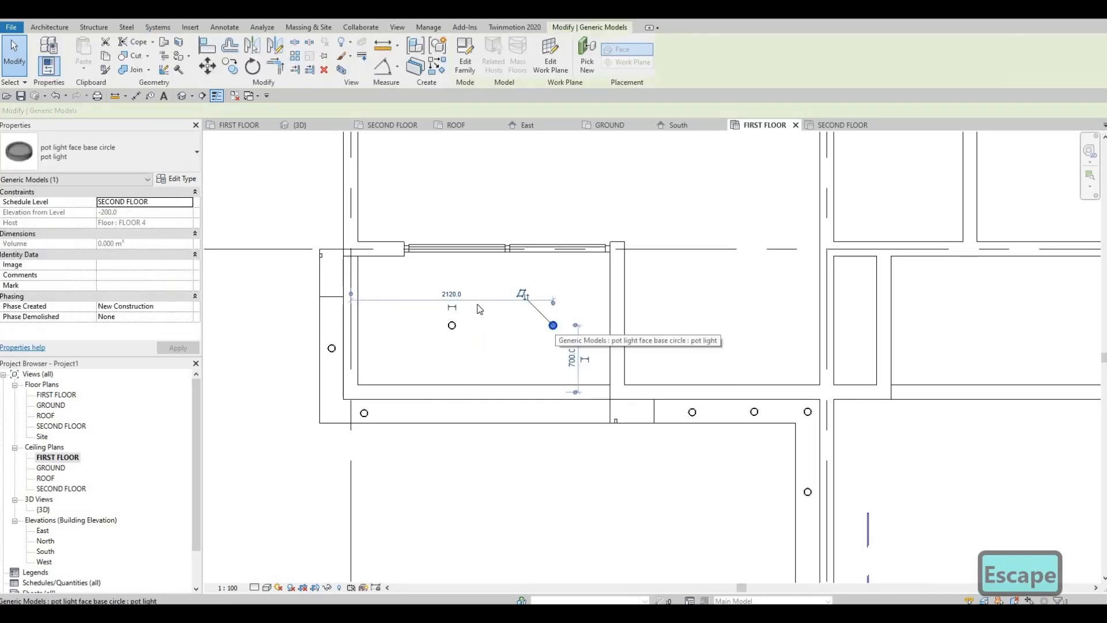
pyautogui.press('Escape')
pyautogui.press('Escape')
pyautogui.scroll(-2, 450, 279)
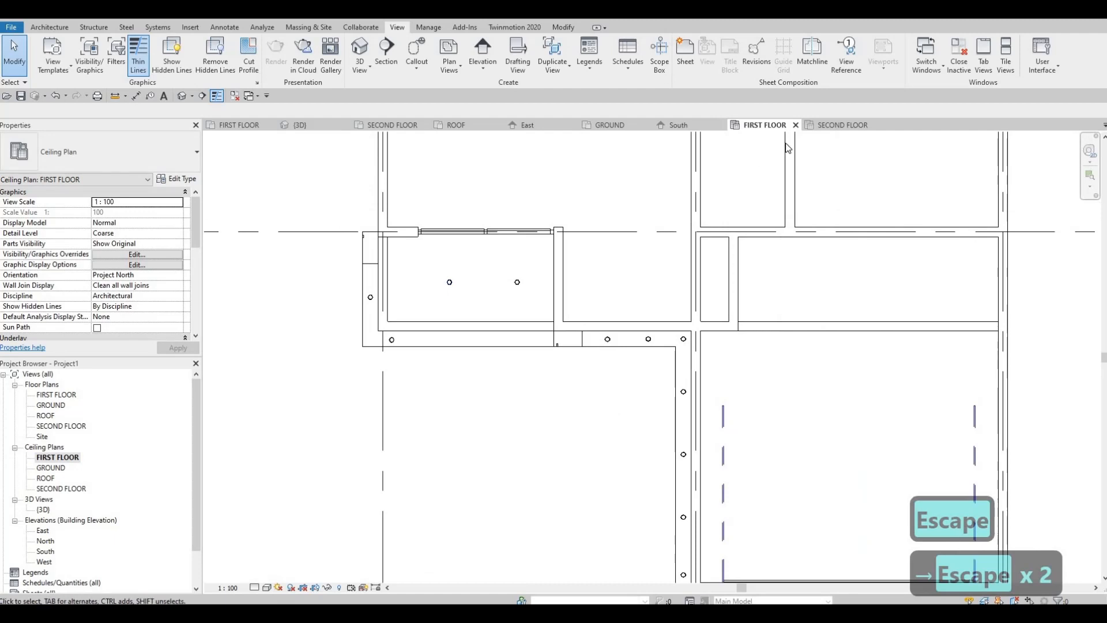
# In the SECOND FLOOR ceiling plan, copy the front frame's corner pot light three times along the first window, about 820–860 mm apart.
pyautogui.click(832, 125)
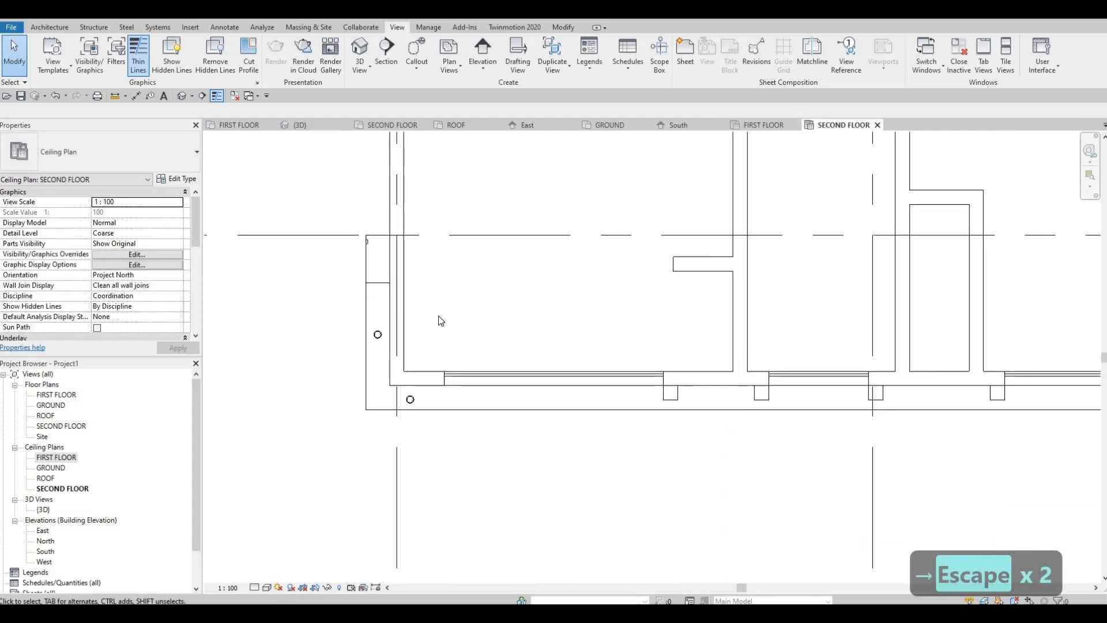
pyautogui.scroll(4, 427, 279)
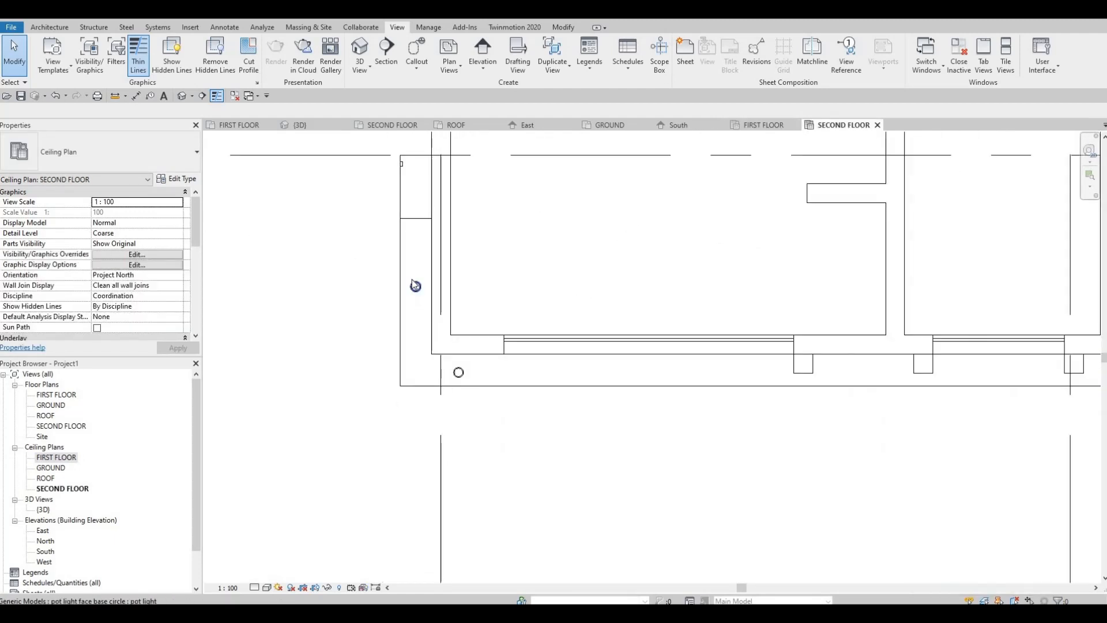
pyautogui.scroll(1, 412, 276)
pyautogui.scroll(-2, 437, 328)
pyautogui.moveTo(437, 328); pyautogui.dragTo(400, 326, button='middle')
pyautogui.scroll(-1, 415, 331)
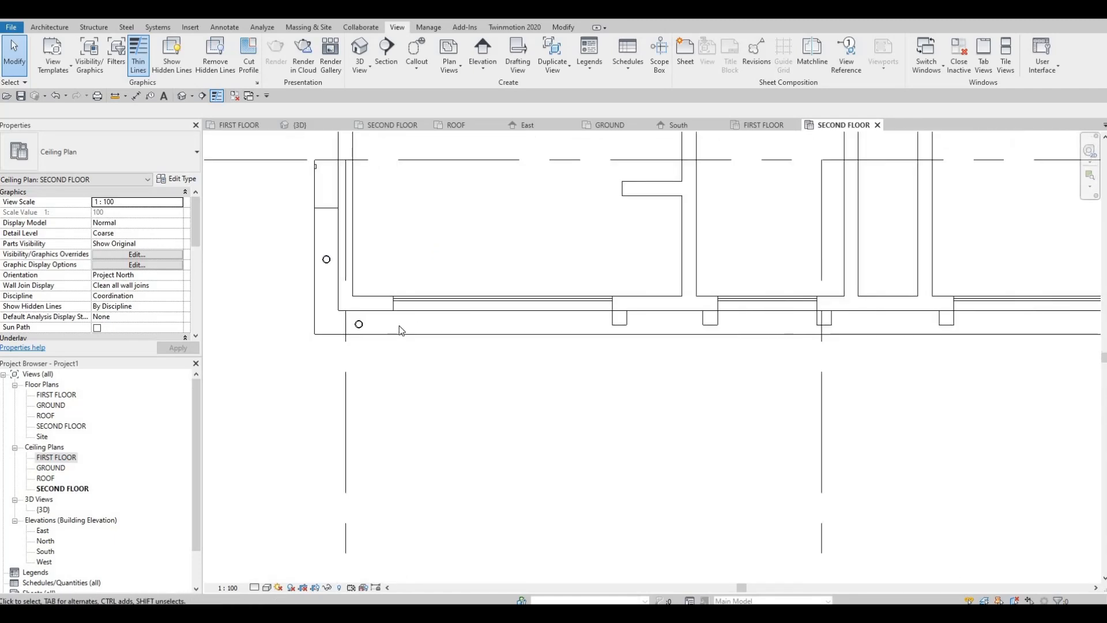
pyautogui.click(358, 324)
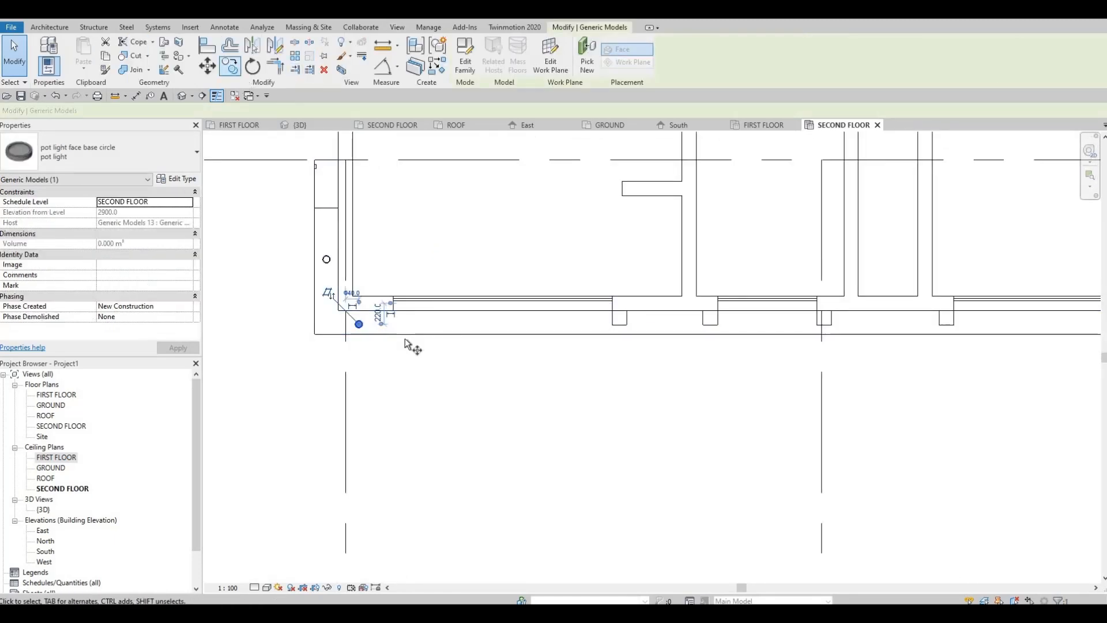
pyautogui.press('c')
pyautogui.press('o')
pyautogui.scroll(6, 340, 318)
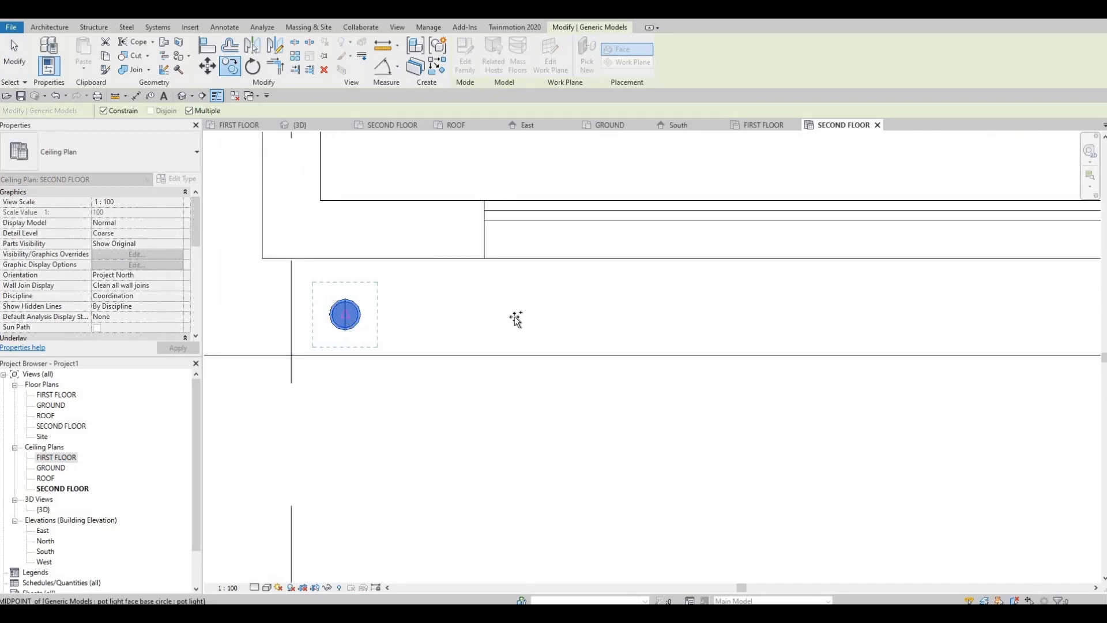
pyautogui.scroll(-1, 514, 317)
pyautogui.moveTo(609, 313); pyautogui.dragTo(504, 319, button='middle')
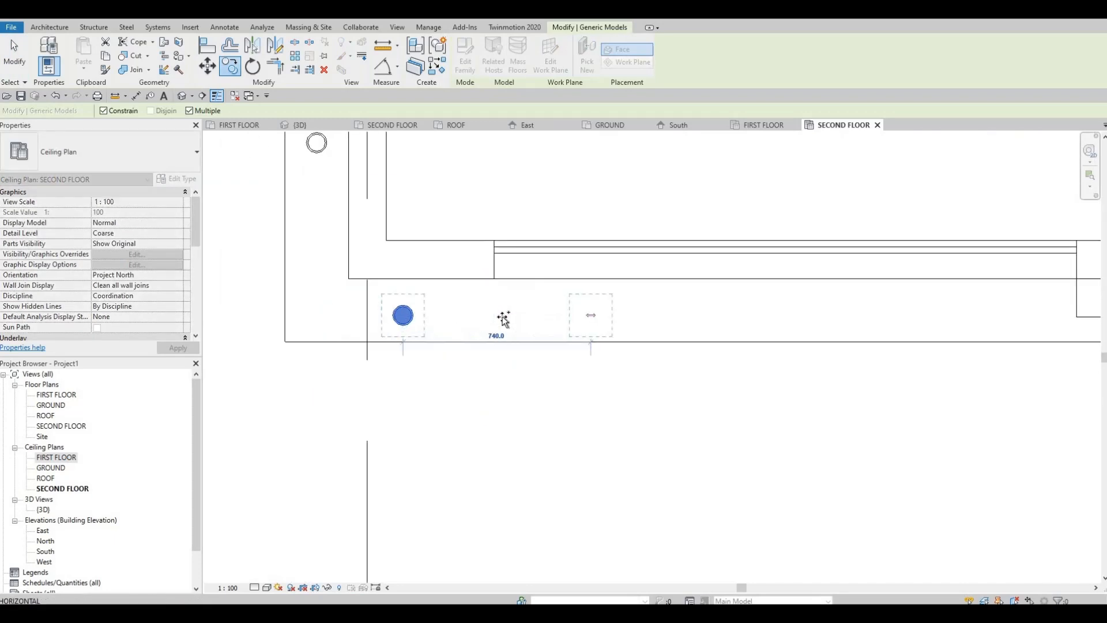
pyautogui.click(628, 319)
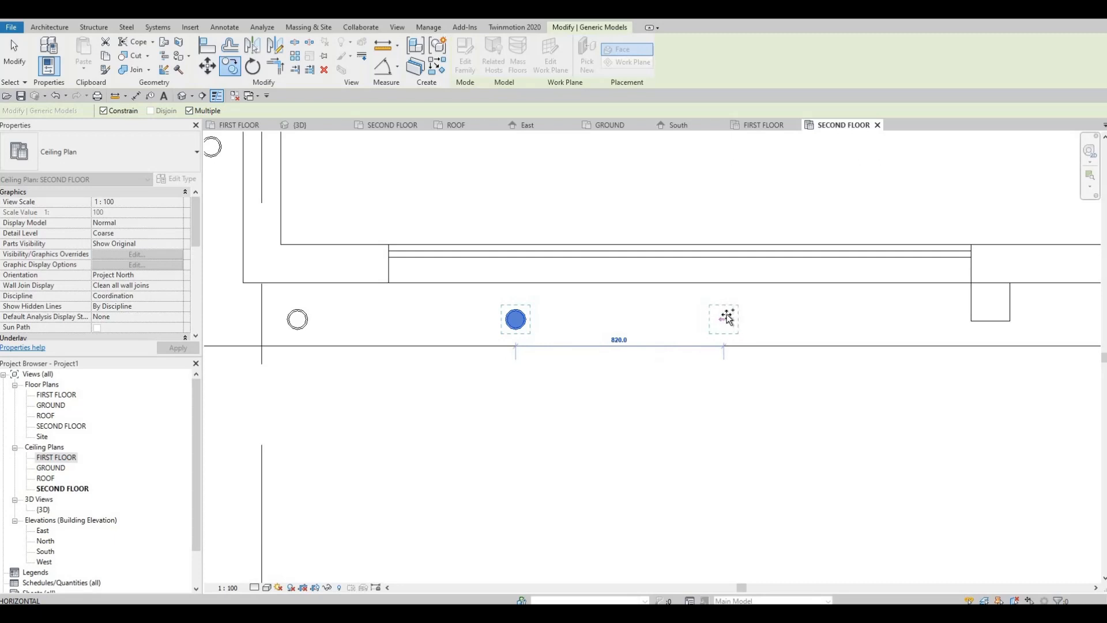
pyautogui.click(727, 318)
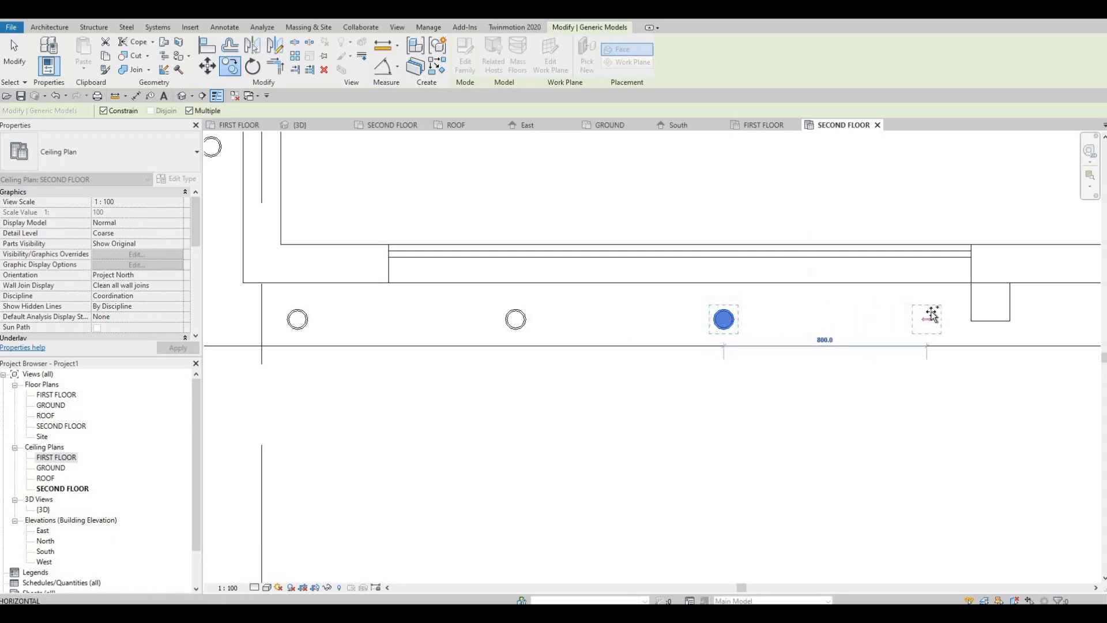
pyautogui.click(842, 330)
# Continue the row with three copies: one between the first two pillars, one below the small window, and one before the next pillar.
pyautogui.scroll(-1, 775, 311)
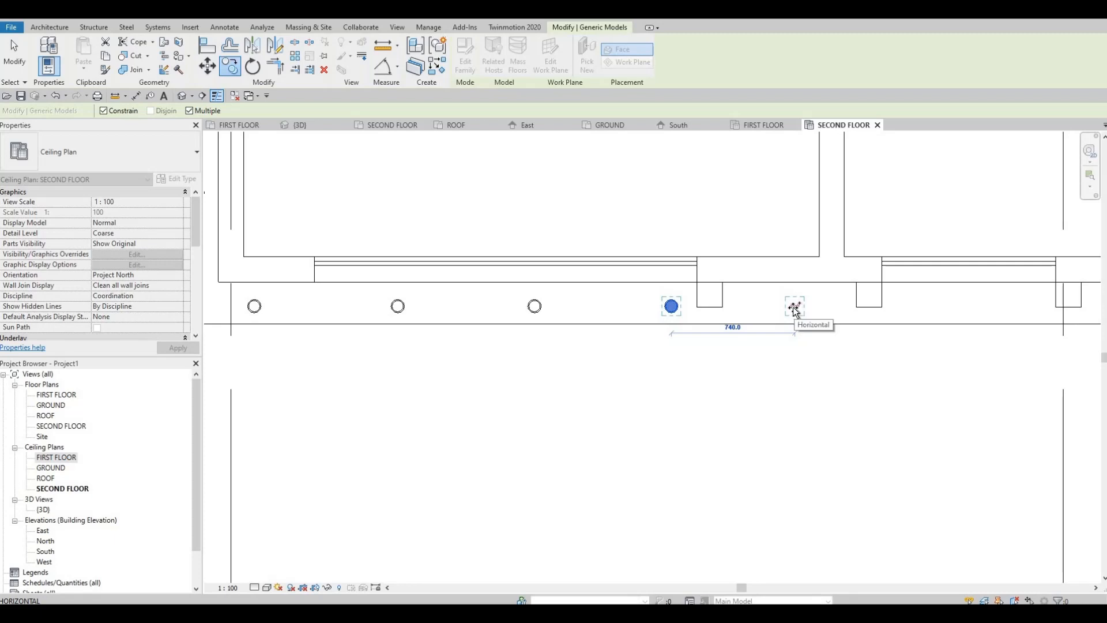
pyautogui.click(791, 306)
pyautogui.moveTo(940, 304); pyautogui.dragTo(636, 339, button='middle')
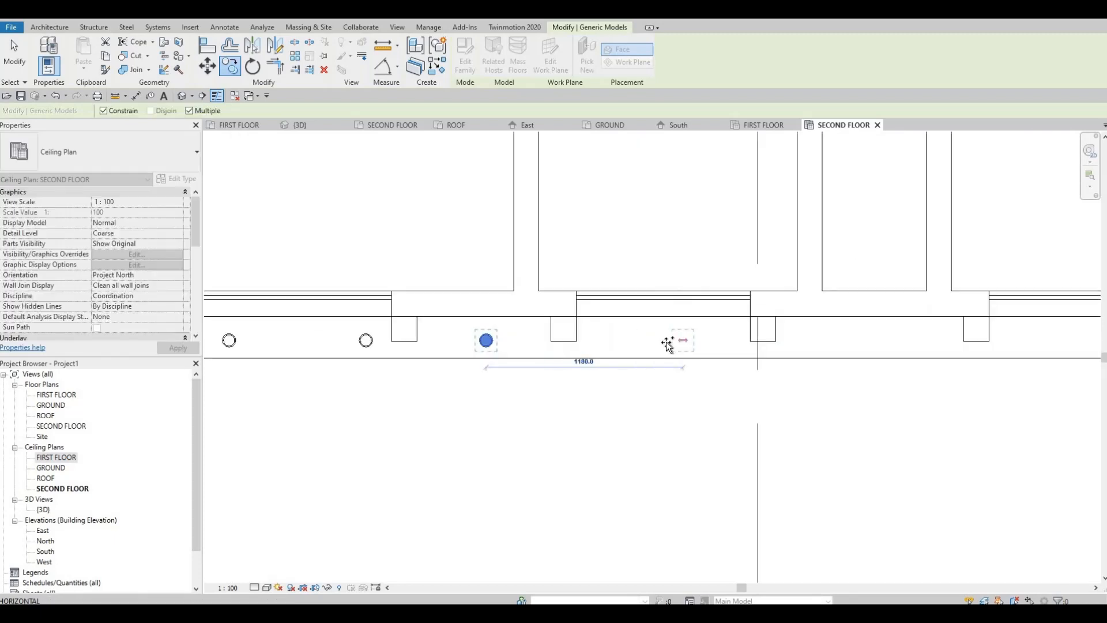
pyautogui.click(862, 348)
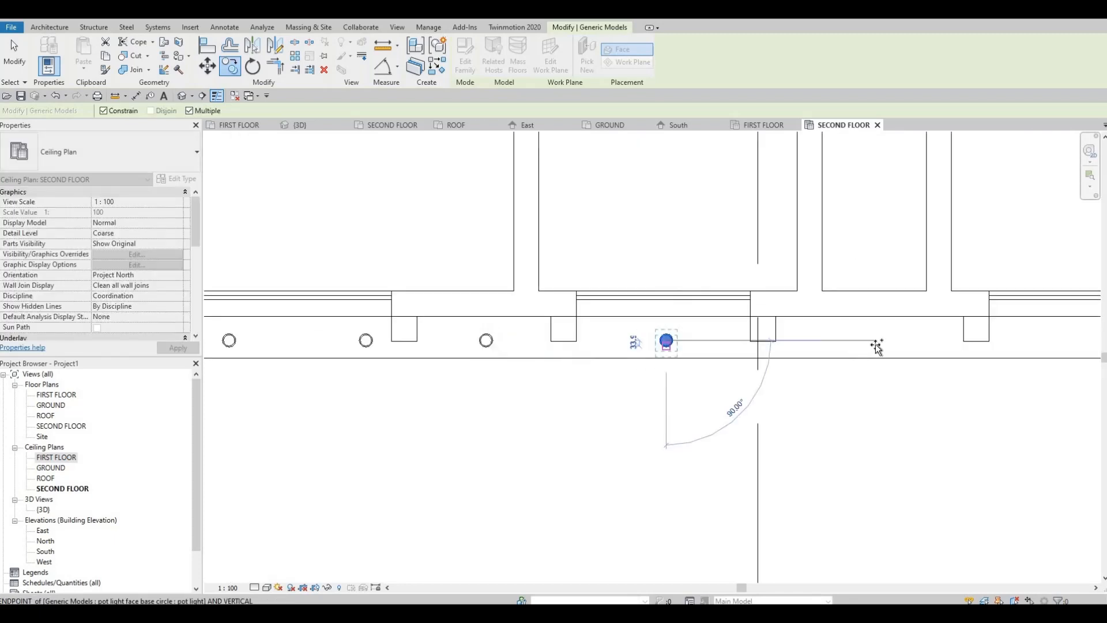
pyautogui.click(876, 346)
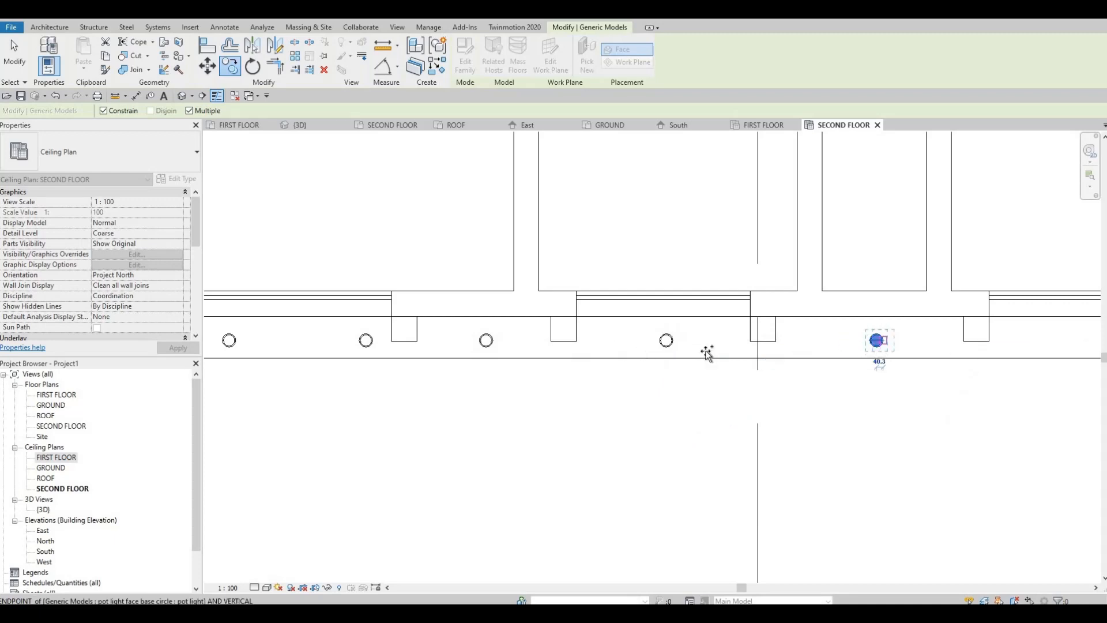
# Add two pot light copies below the wide window about 1280 mm apart and one between the last two pillars, completing the row.
pyautogui.moveTo(707, 354); pyautogui.dragTo(384, 352, button='middle')
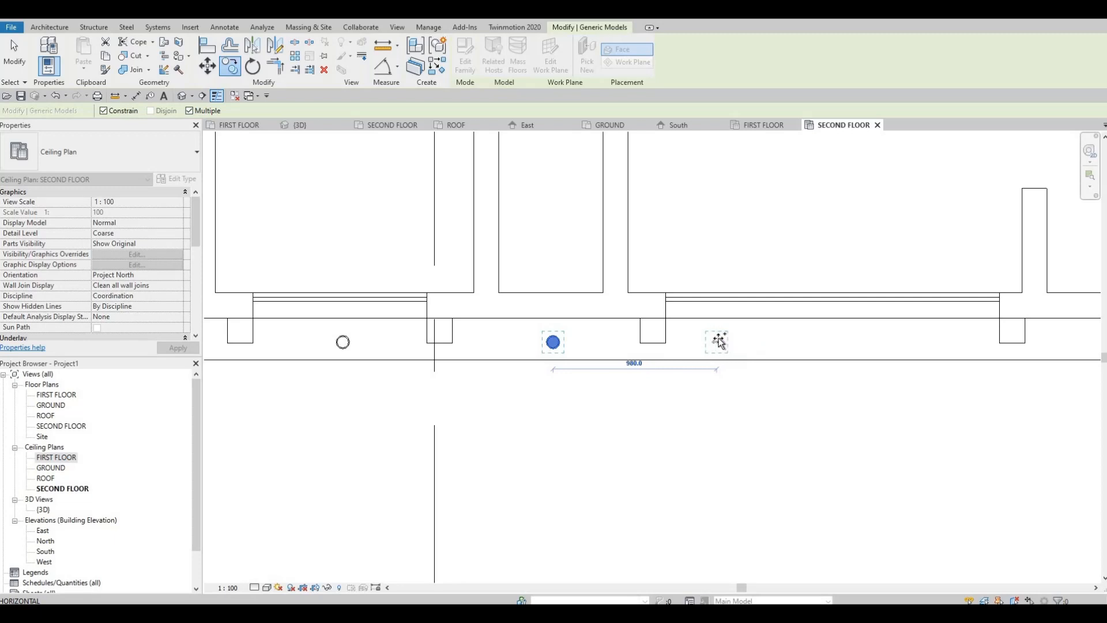
pyautogui.click(921, 340)
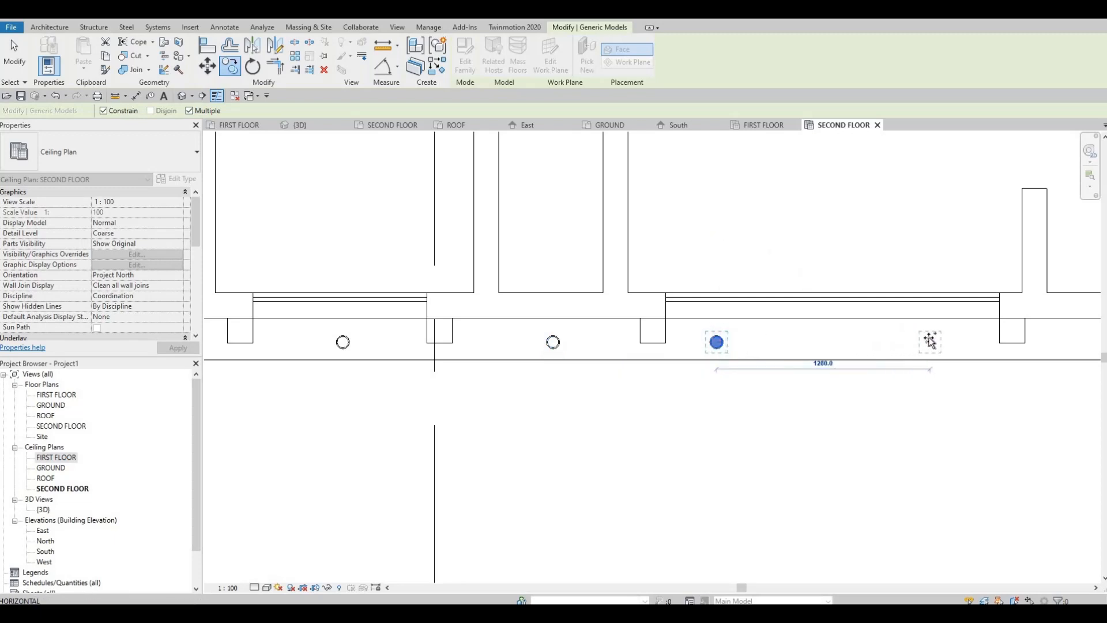
pyautogui.click(929, 340)
pyautogui.moveTo(1066, 342); pyautogui.dragTo(648, 351, button='middle')
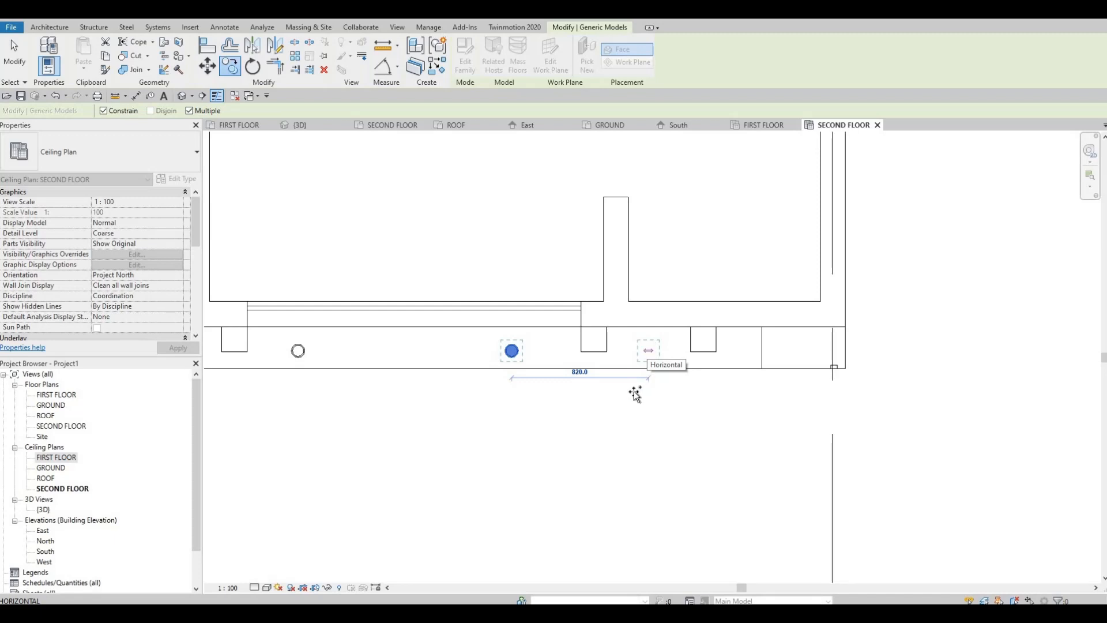
pyautogui.click(648, 351)
pyautogui.scroll(-2, 647, 380)
pyautogui.scroll(-2, 582, 369)
pyautogui.moveTo(409, 369); pyautogui.dragTo(653, 379, button='middle')
pyautogui.press('Escape')
pyautogui.press('Escape')
# Inspect the copied pot lights under the dark upper frame in the 3D view, near its right corner.
pyautogui.scroll(-3, 628, 403)
pyautogui.moveTo(877, 369); pyautogui.dragTo(456, 314, button='middle')
pyautogui.scroll(3, 513, 359)
pyautogui.keyDown('shift'); pyautogui.moveTo(730, 414); pyautogui.dragTo(378, 347, button='middle'); pyautogui.keyUp('shift')
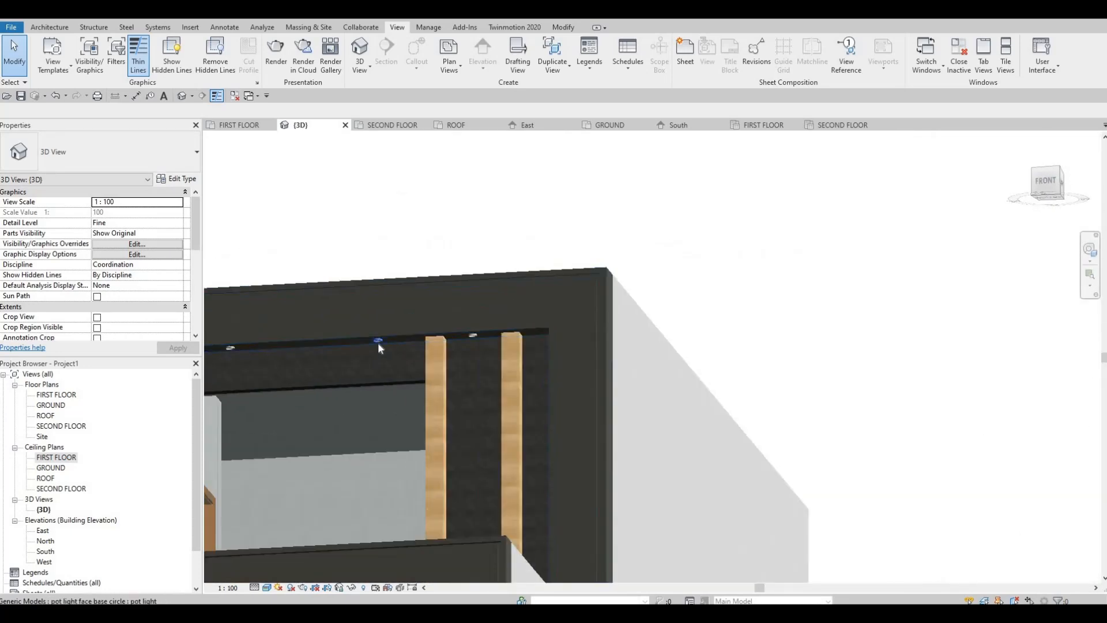
pyautogui.click(378, 344)
pyautogui.scroll(2, 378, 340)
pyautogui.press('Escape')
pyautogui.press('Escape')
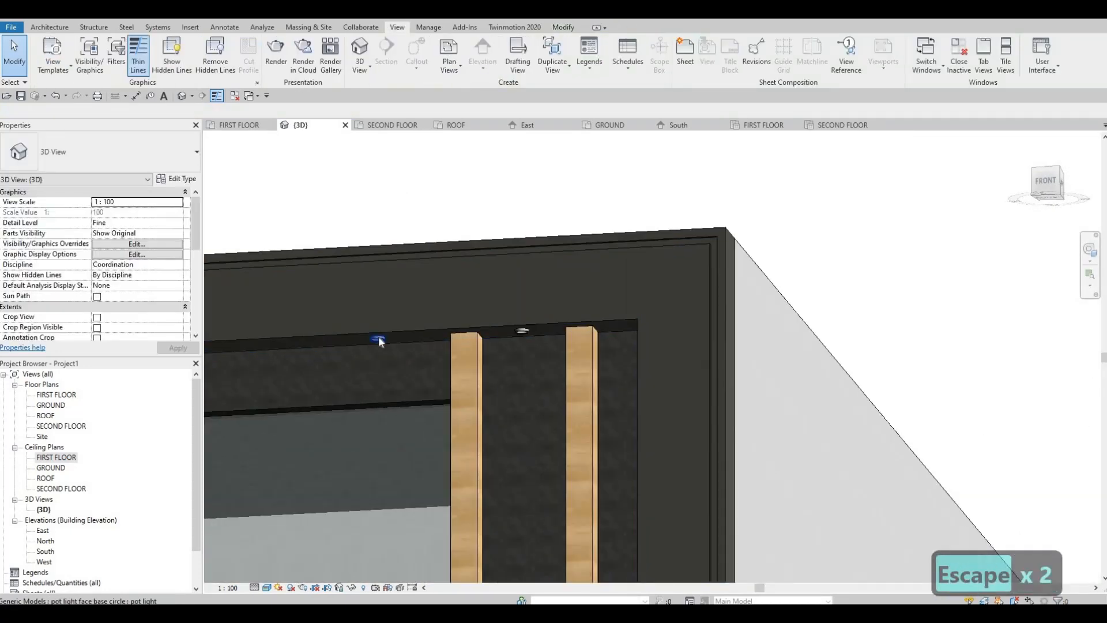
# Create a similar pot light from the upper frame one and place it under the rear overhang above the black-framed glazing.
pyautogui.click(378, 341)
pyautogui.press('c')
pyautogui.press('s')
pyautogui.scroll(-2, 630, 440)
pyautogui.keyDown('shift'); pyautogui.moveTo(775, 433); pyautogui.dragTo(413, 410, button='middle'); pyautogui.keyUp('shift')
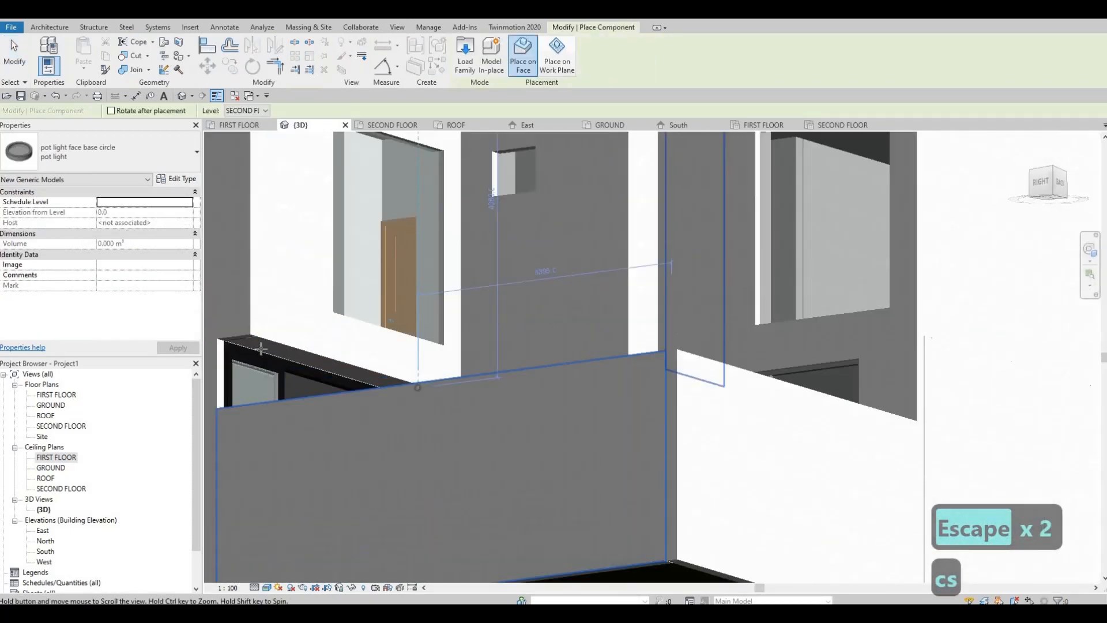
pyautogui.scroll(3, 363, 340)
pyautogui.moveTo(363, 340); pyautogui.dragTo(449, 346, button='middle')
pyautogui.scroll(2, 323, 353)
pyautogui.scroll(2, 345, 344)
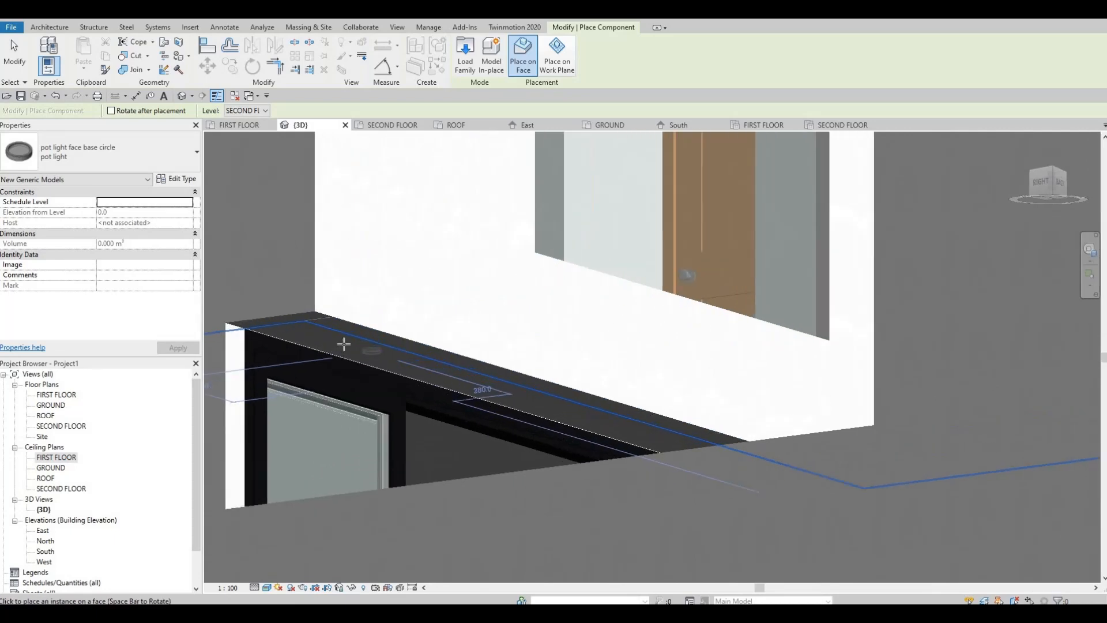
pyautogui.click(344, 344)
# Place a second similar pot light under the other stretch of the rear overhang and end the placement.
pyautogui.keyDown('shift'); pyautogui.moveTo(700, 425); pyautogui.dragTo(699, 481, button='middle'); pyautogui.keyUp('shift')
pyautogui.scroll(3, 659, 402)
pyautogui.scroll(-3, 699, 478)
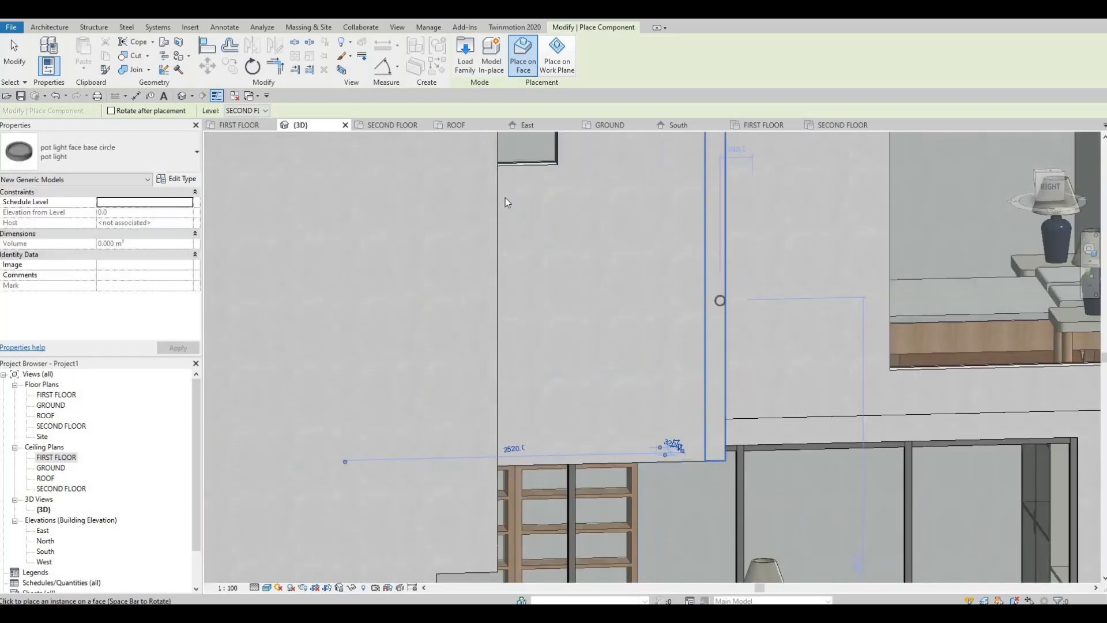
pyautogui.press('Escape')
pyautogui.press('Escape')
pyautogui.press('Escape')
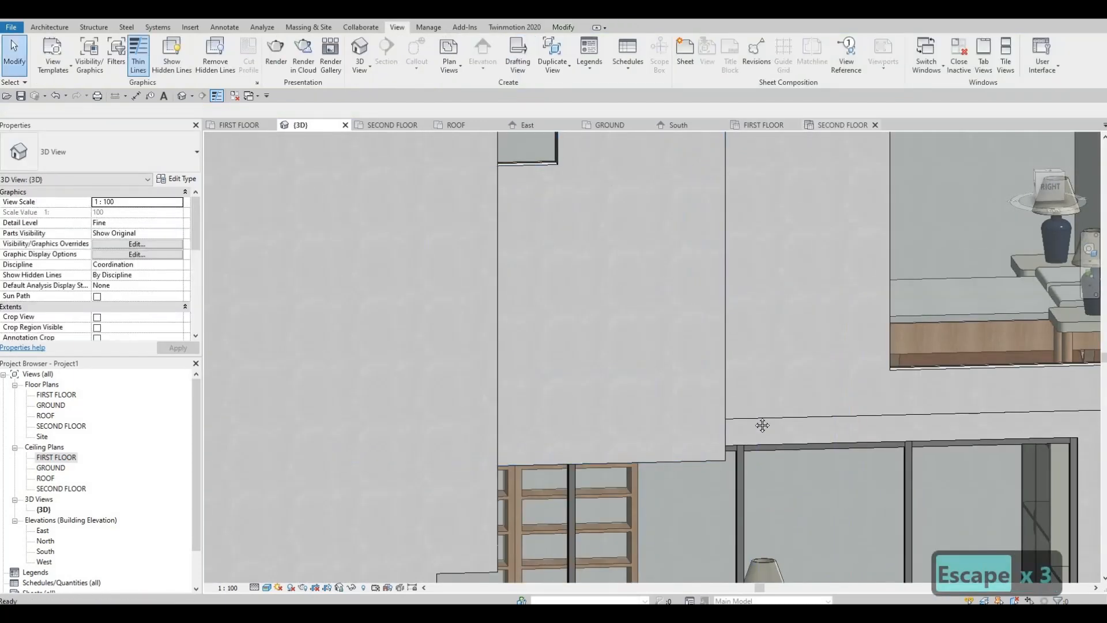
# Check the rear part of the SECOND FLOOR ceiling plan for the new overhang pot lights.
pyautogui.click(842, 125)
pyautogui.scroll(-1, 697, 299)
pyautogui.moveTo(685, 297); pyautogui.dragTo(689, 434, button='middle')
pyautogui.scroll(-3, 689, 409)
pyautogui.moveTo(690, 386); pyautogui.dragTo(696, 568, button='middle')
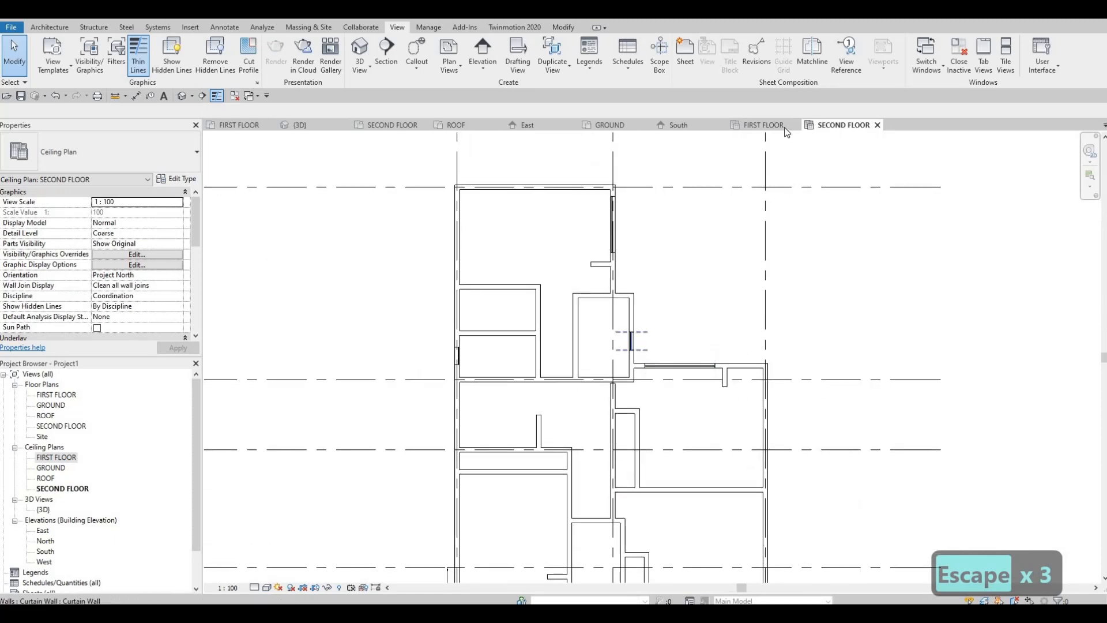
# In the FIRST FLOOR ceiling plan, nudge the narrow rear overhang's pot light down and slightly left, about 300 mm from the window wall.
pyautogui.click(763, 125)
pyautogui.moveTo(744, 300); pyautogui.dragTo(734, 434, button='middle')
pyautogui.scroll(-2, 734, 435)
pyautogui.moveTo(773, 230); pyautogui.dragTo(729, 424, button='middle')
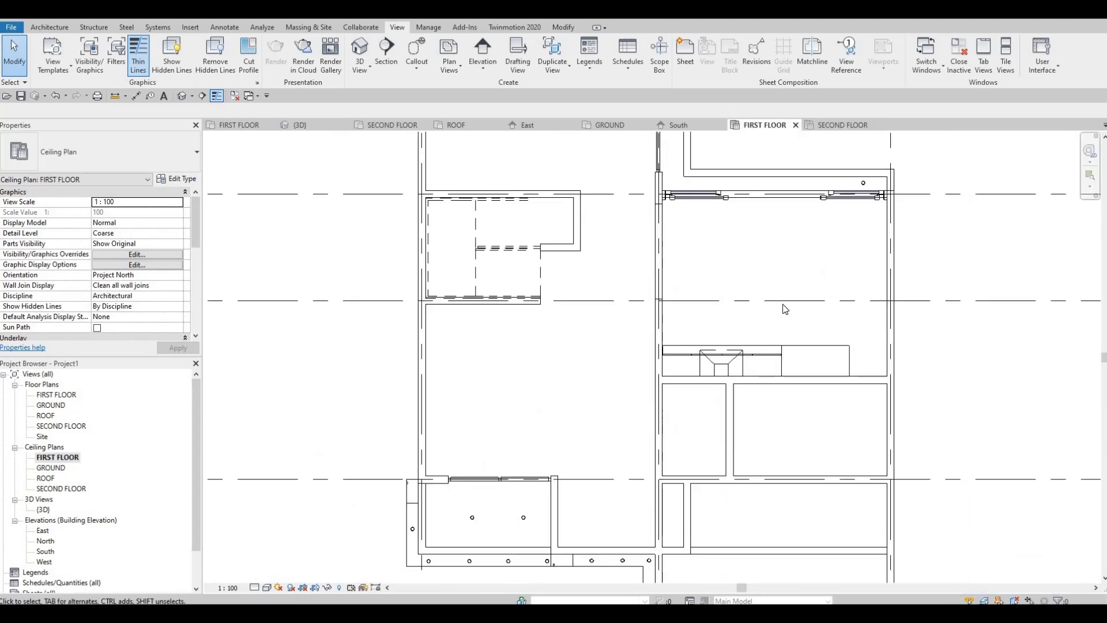
pyautogui.moveTo(784, 309); pyautogui.dragTo(751, 440, button='middle')
pyautogui.scroll(3, 706, 265)
pyautogui.scroll(1, 604, 177)
pyautogui.press('Escape')
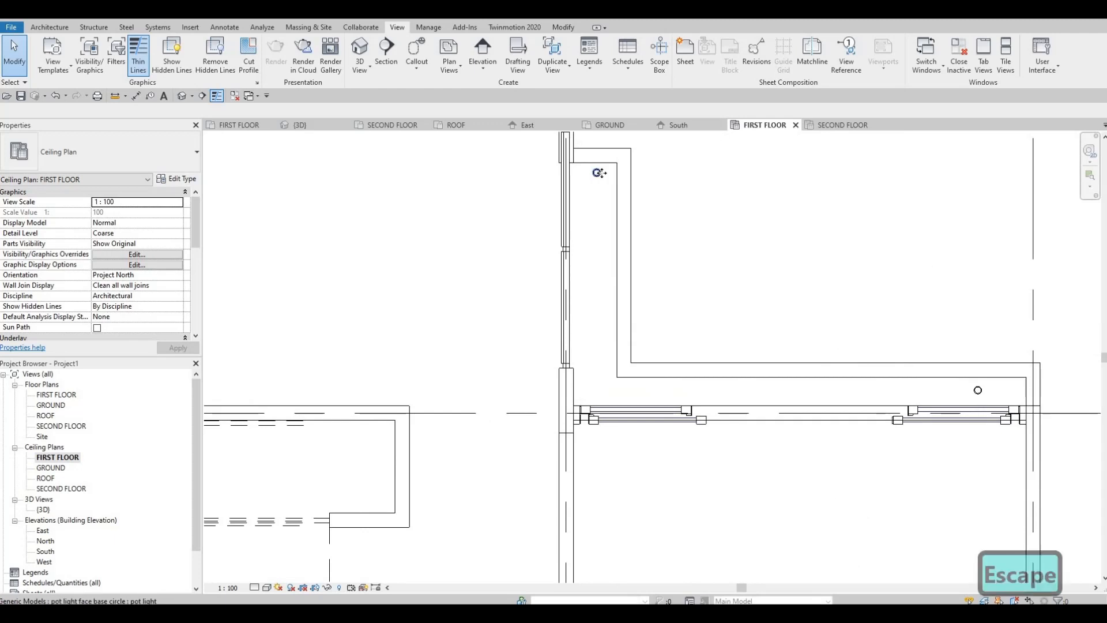
pyautogui.click(598, 173)
pyautogui.press('Down')
pyautogui.press('Down')
pyautogui.press('Down')
pyautogui.press('Down')
pyautogui.press('Down')
pyautogui.press('Down')
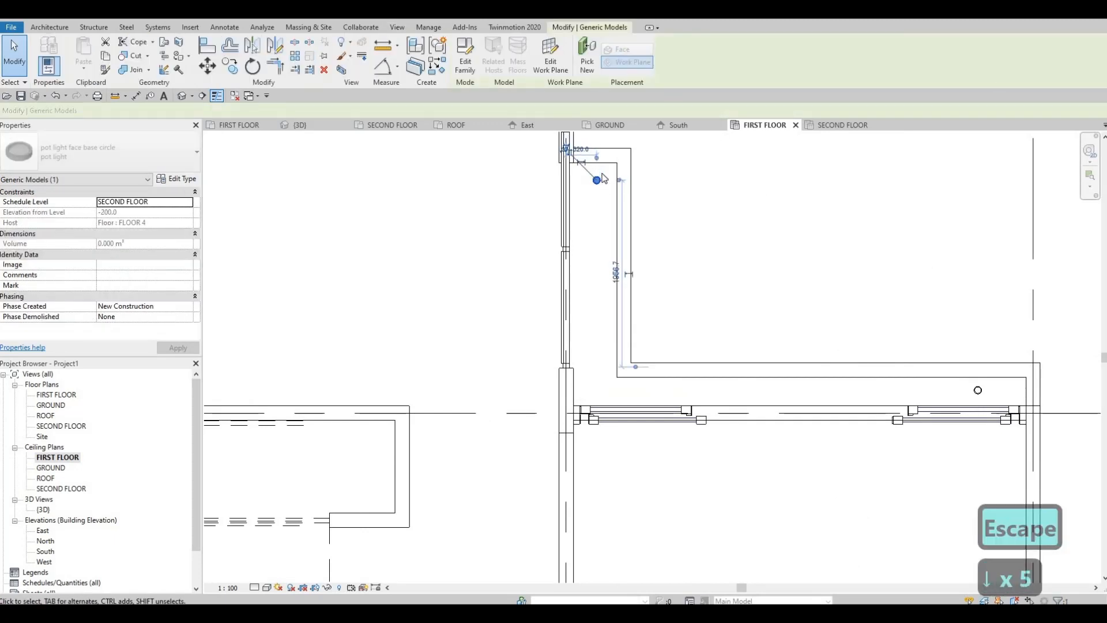
pyautogui.press('Escape')
pyautogui.press('Escape')
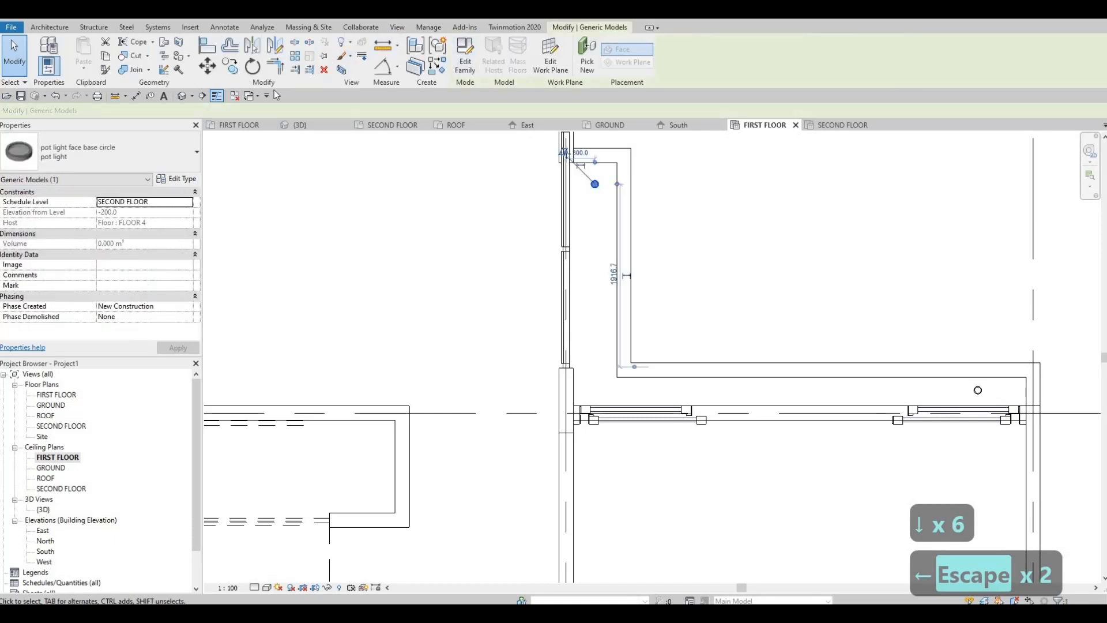
# Copy the pot light twice down the narrow rear overhang beside the window wall, about 780 mm apart, and end the copying.
pyautogui.click(595, 189)
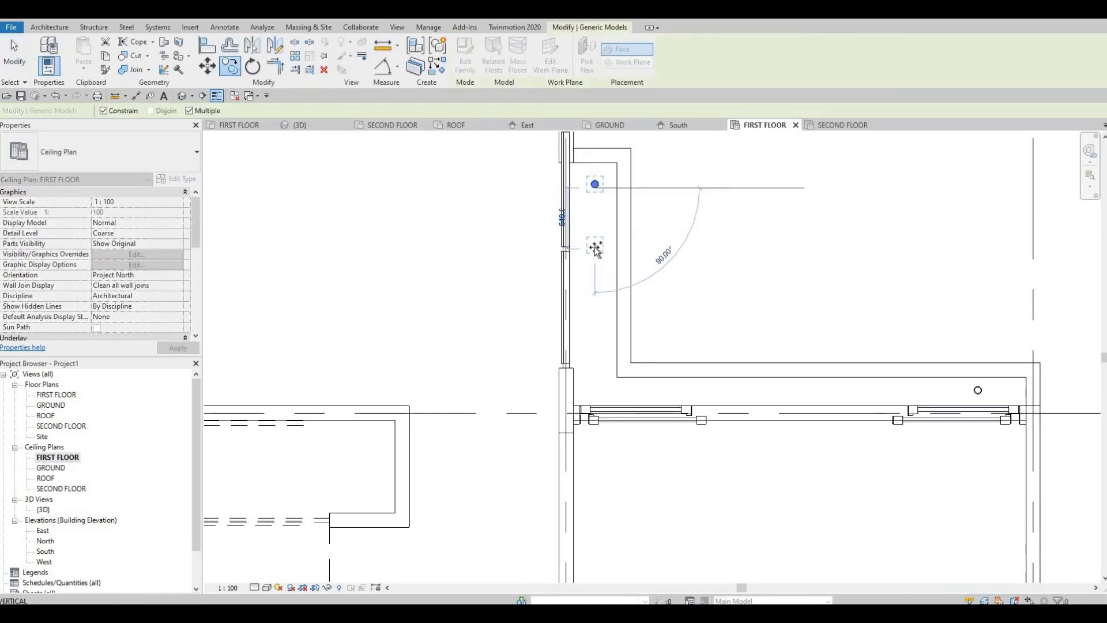
pyautogui.click(594, 264)
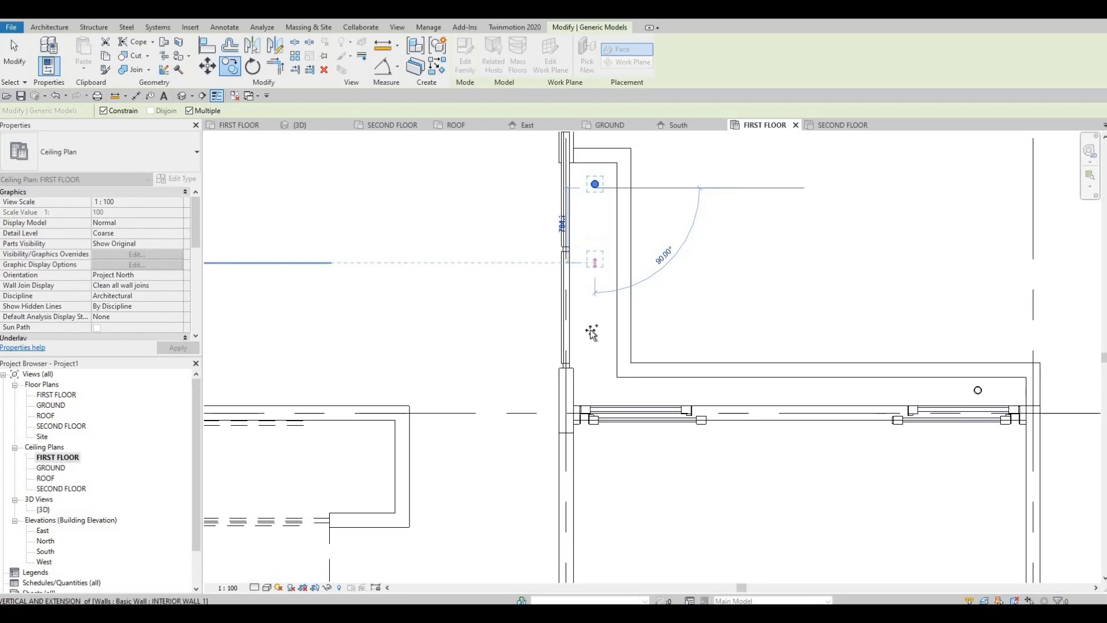
pyautogui.click(592, 338)
pyautogui.press('Escape')
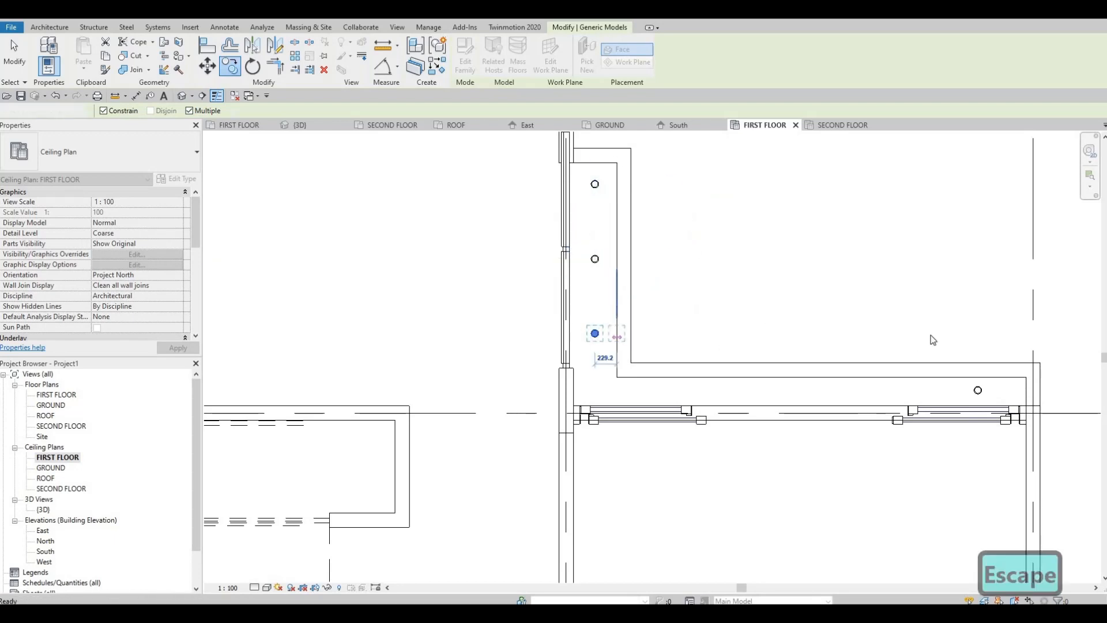
pyautogui.moveTo(929, 338); pyautogui.dragTo(816, 254, button='middle')
pyautogui.press('Escape')
# Copy the pot light at the far end of the wider rear overhang four times in a horizontal row, about 900 to 980 mm apart.
pyautogui.click(865, 305)
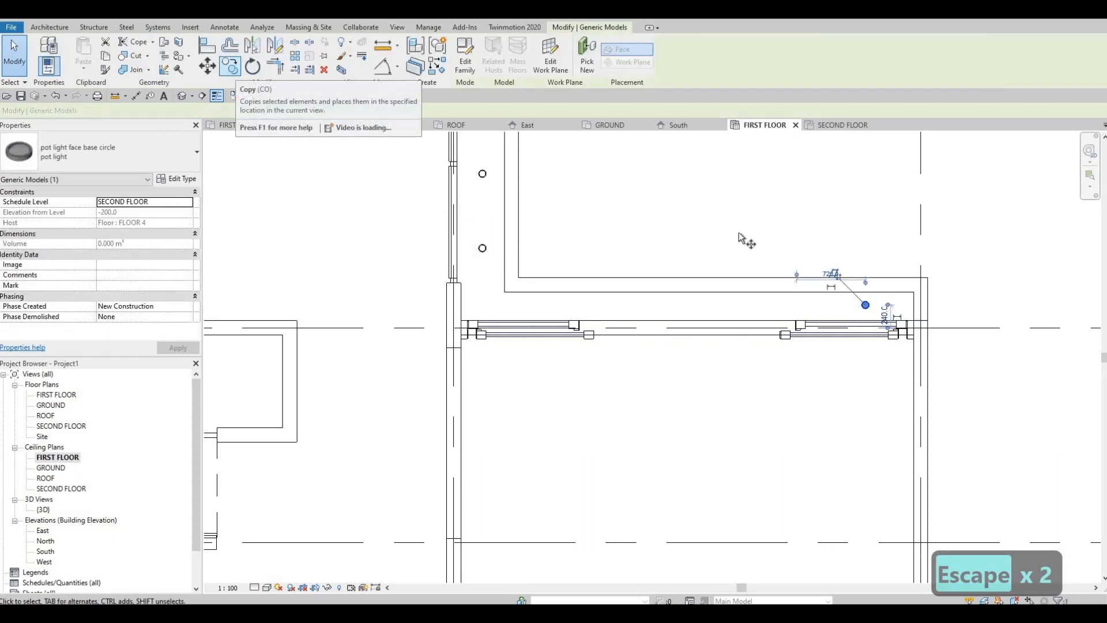
pyautogui.click(230, 66)
pyautogui.scroll(2, 757, 251)
pyautogui.click(922, 334)
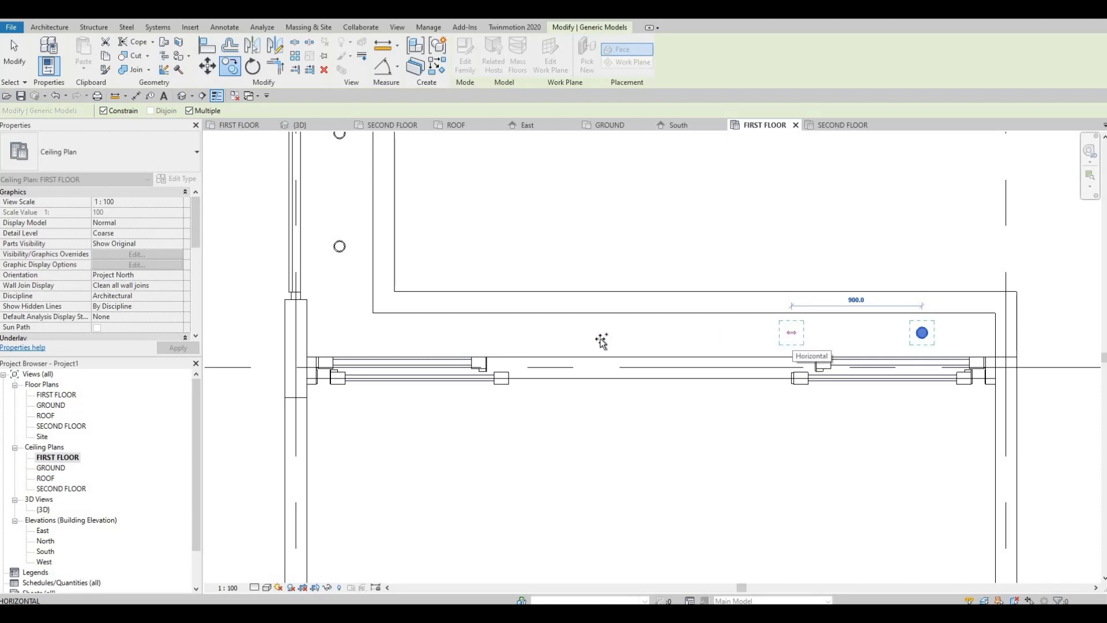
pyautogui.click(791, 335)
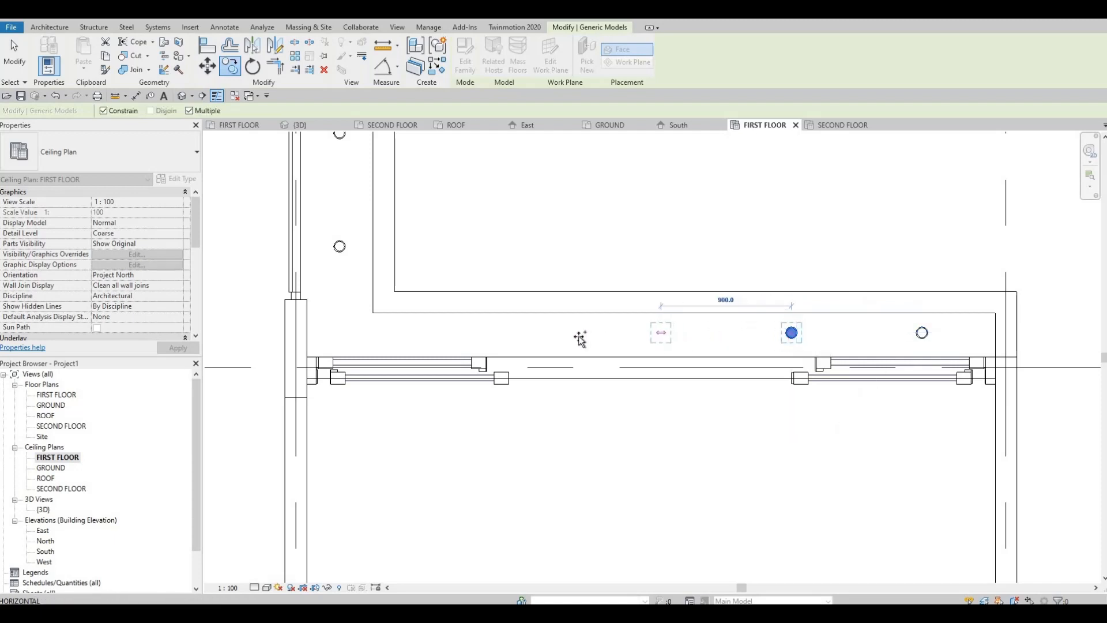
pyautogui.click(650, 335)
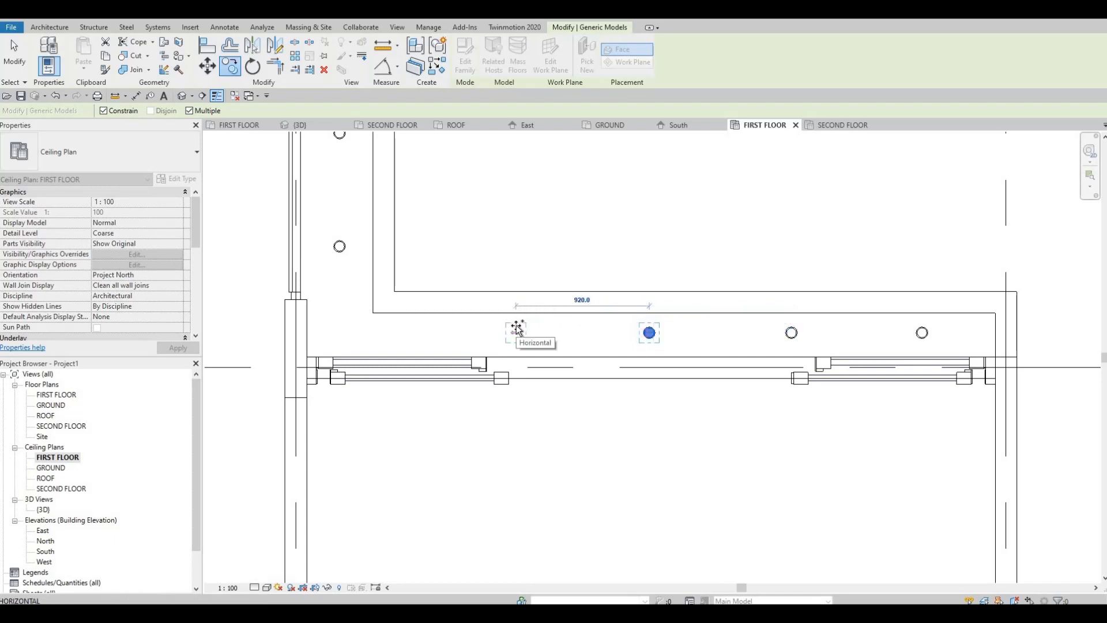
pyautogui.click(515, 333)
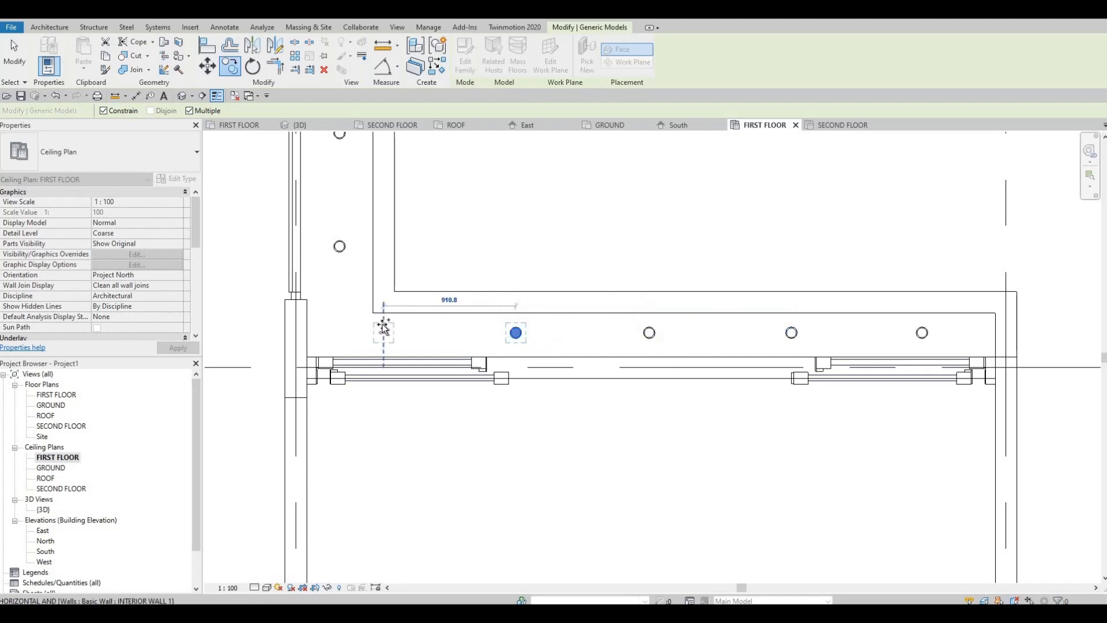
pyautogui.press('Escape')
pyautogui.scroll(-3, 655, 265)
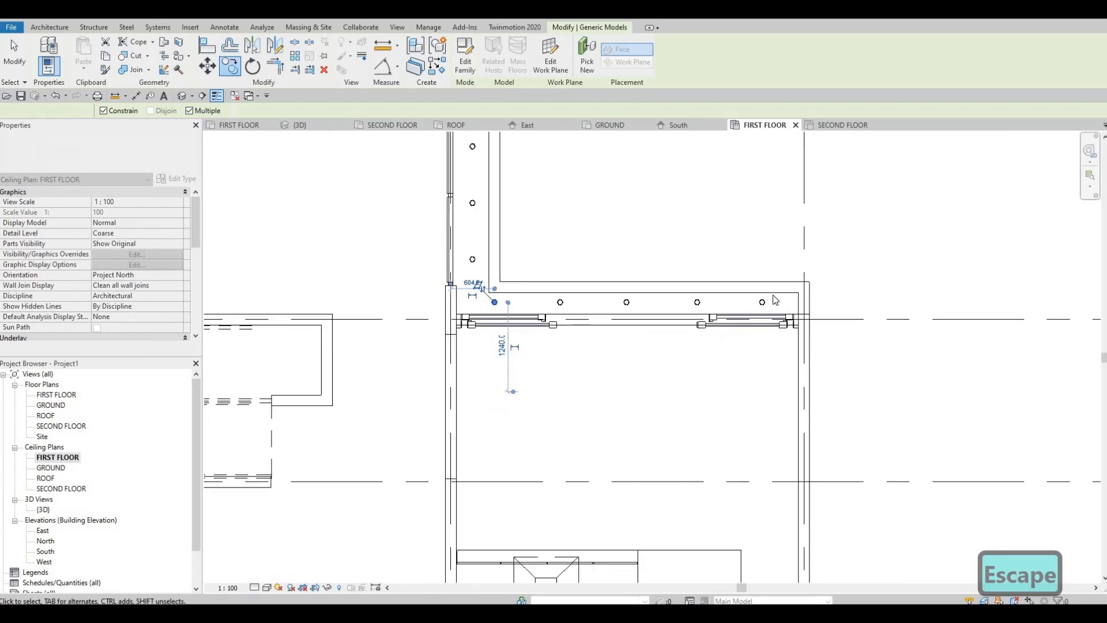
pyautogui.press('Escape')
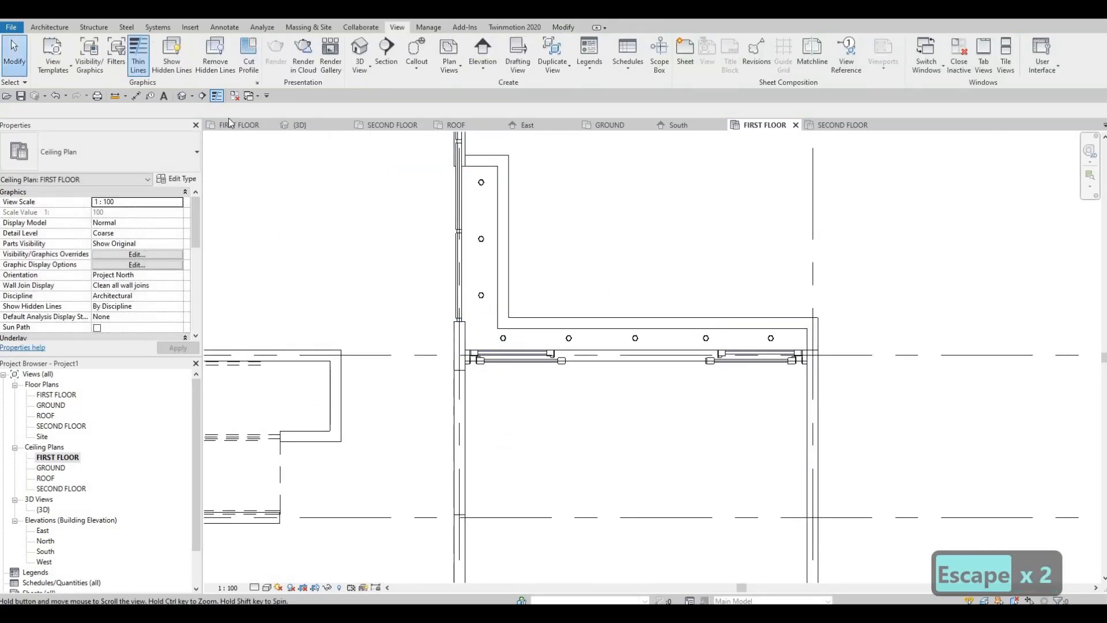
# Examine the house front in the 3D view, around the entrance door, its canopy and the garage frame.
pyautogui.click(182, 96)
pyautogui.scroll(-5, 569, 237)
pyautogui.keyDown('shift'); pyautogui.moveTo(569, 238); pyautogui.dragTo(654, 325, button='middle'); pyautogui.keyUp('shift')
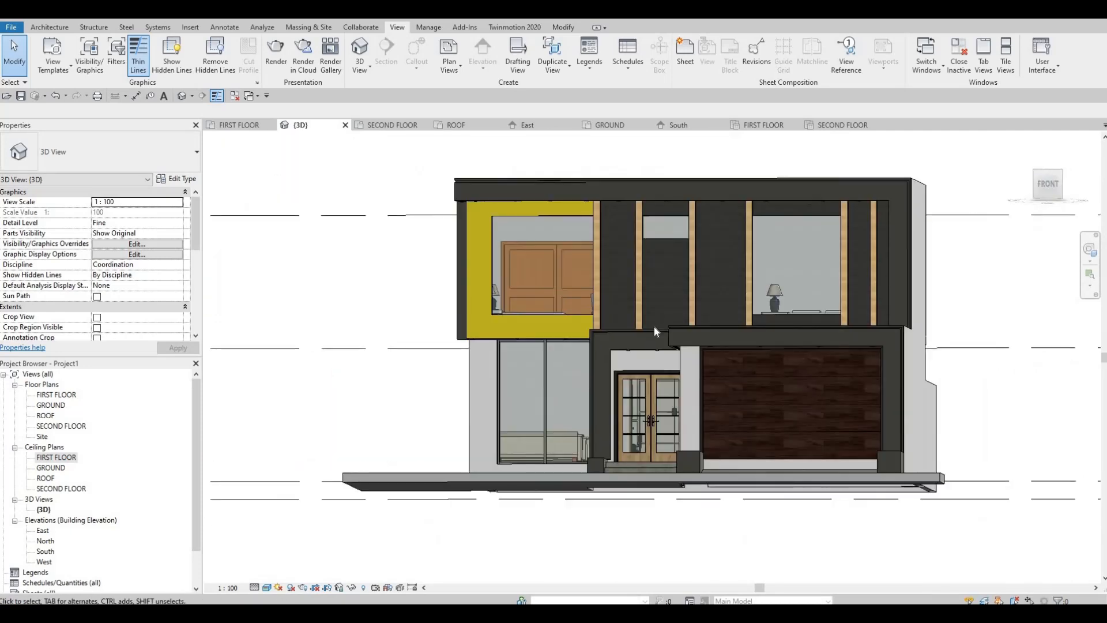
pyautogui.scroll(4, 718, 348)
pyautogui.moveTo(756, 331); pyautogui.dragTo(439, 255, button='middle')
pyautogui.moveTo(722, 330); pyautogui.dragTo(459, 172, button='middle')
pyautogui.scroll(5, 407, 237)
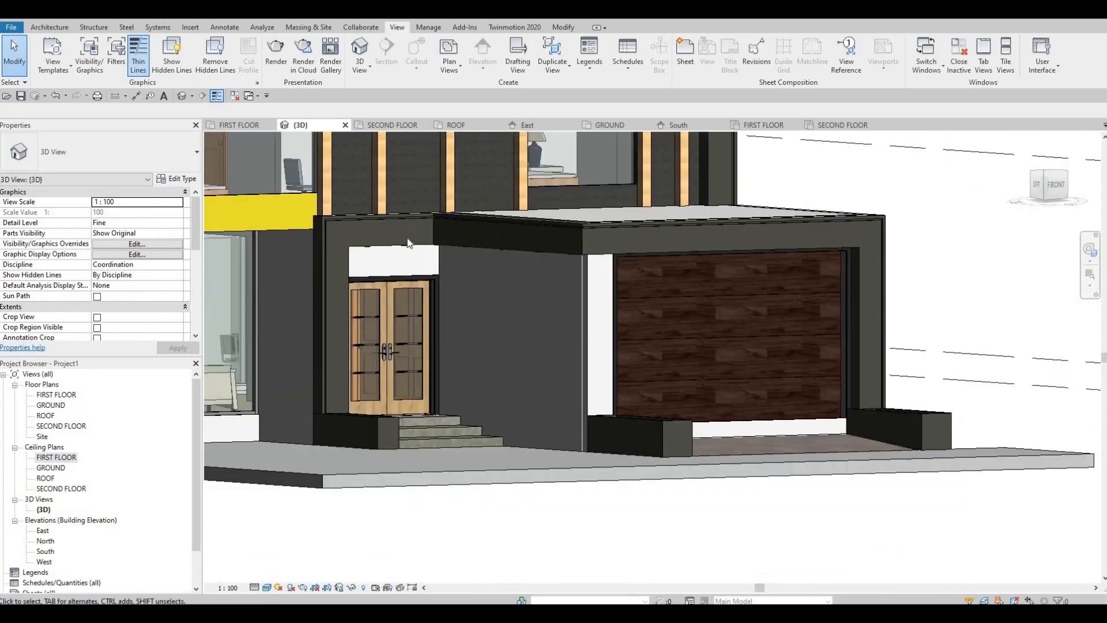
pyautogui.keyDown('shift'); pyautogui.moveTo(399, 266); pyautogui.dragTo(635, 349, button='middle'); pyautogui.keyUp('shift')
pyautogui.scroll(-3, 640, 311)
pyautogui.moveTo(651, 306)
pyautogui.mouseDown(button='middle')
pyautogui.moveTo(643, 289)
pyautogui.moveTo(673, 281)
pyautogui.moveTo(667, 293)
pyautogui.mouseUp(button='middle')
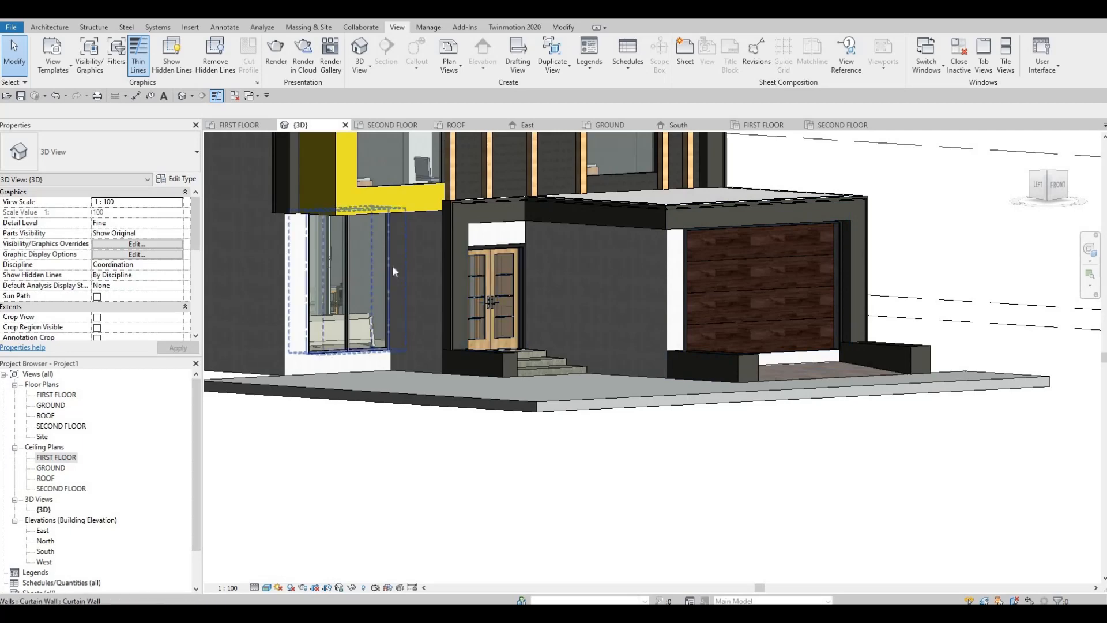
pyautogui.keyDown('shift'); pyautogui.moveTo(445, 227); pyautogui.dragTo(588, 226, button='middle'); pyautogui.keyUp('shift')
pyautogui.scroll(-2, 483, 215)
pyautogui.scroll(2, 549, 259)
pyautogui.moveTo(549, 259); pyautogui.dragTo(586, 297, button='middle')
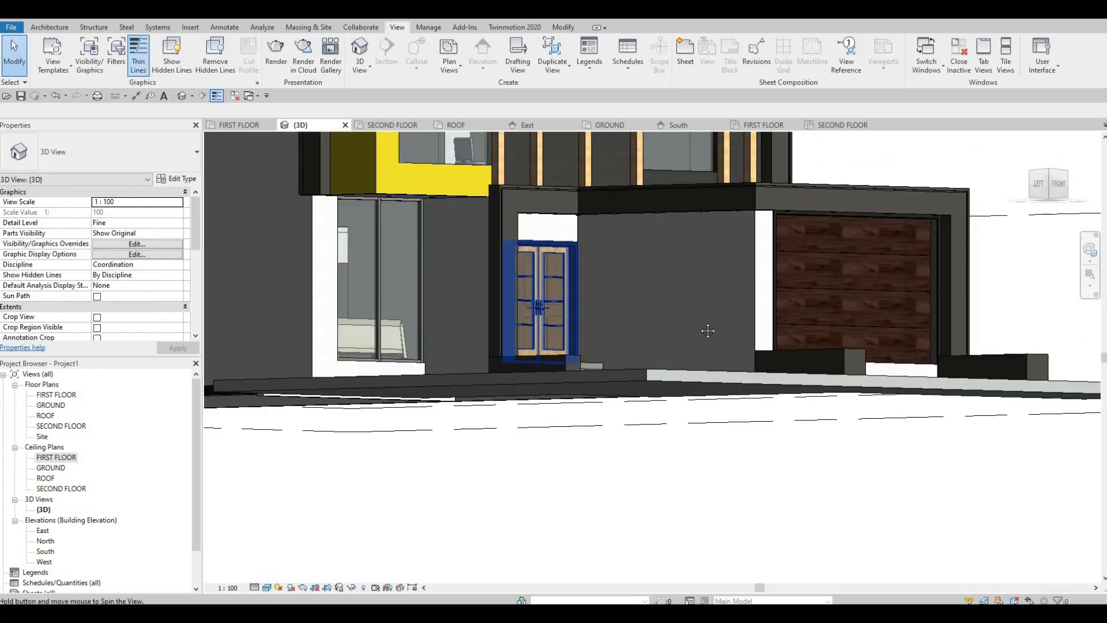
pyautogui.keyDown('shift'); pyautogui.moveTo(707, 328); pyautogui.dragTo(720, 304, button='middle'); pyautogui.keyUp('shift')
# Select the ramp in front of the garage door and examine how it meets the garage threshold and the side planters.
pyautogui.keyDown('shift'); pyautogui.moveTo(790, 421); pyautogui.dragTo(676, 452, button='middle'); pyautogui.keyUp('shift')
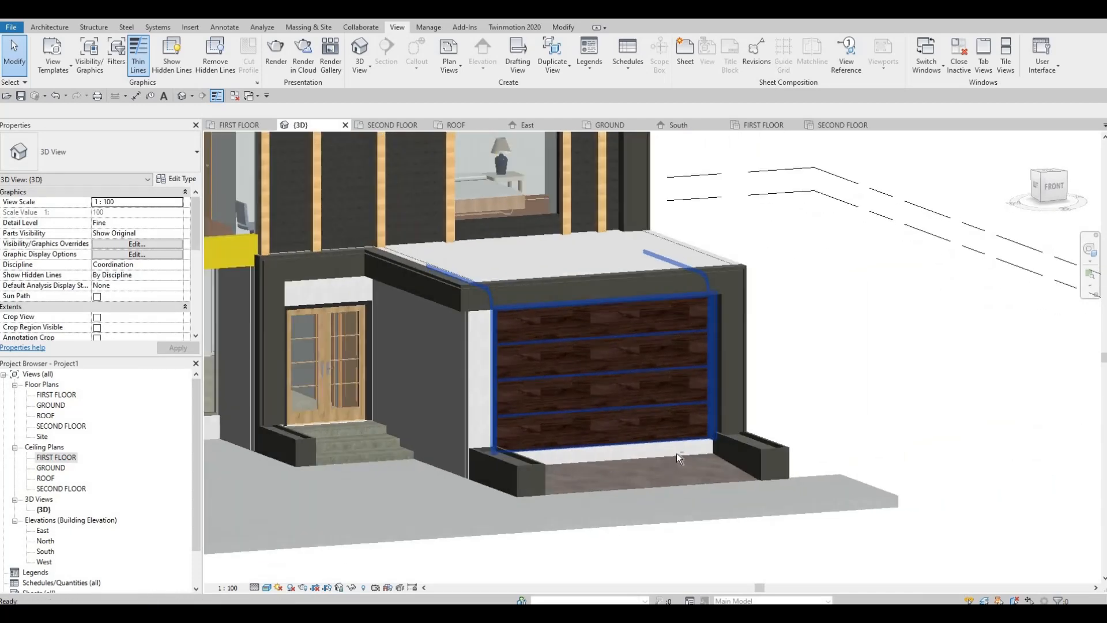
pyautogui.scroll(3, 676, 452)
pyautogui.keyDown('shift'); pyautogui.moveTo(780, 455); pyautogui.dragTo(861, 468, button='middle'); pyautogui.keyUp('shift')
pyautogui.moveTo(861, 468); pyautogui.dragTo(684, 382, button='middle')
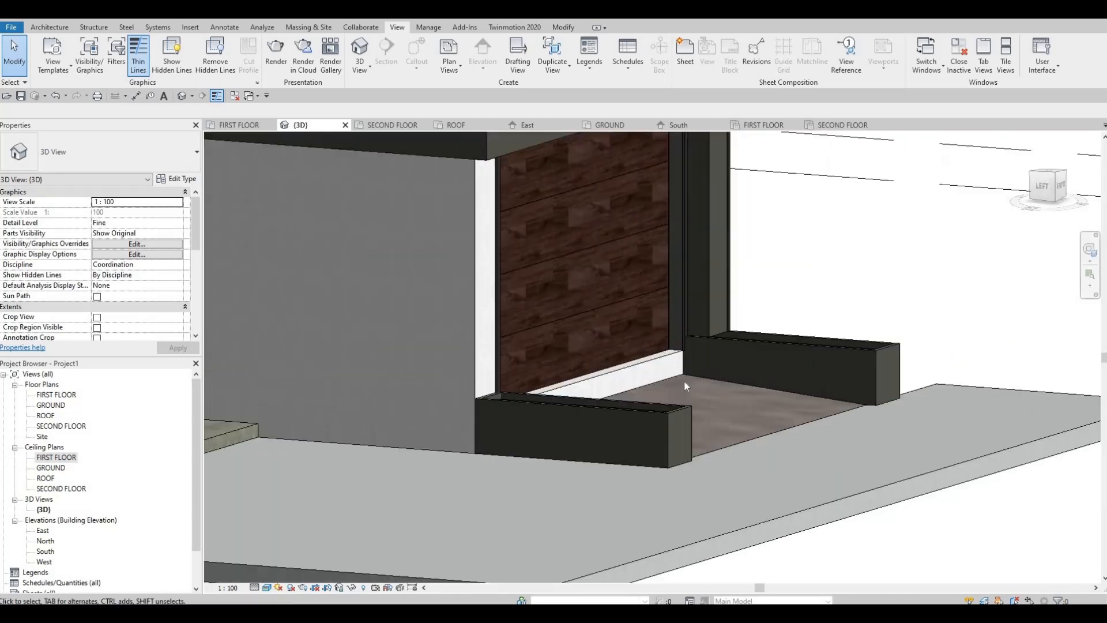
pyautogui.scroll(2, 680, 375)
pyautogui.click(680, 373)
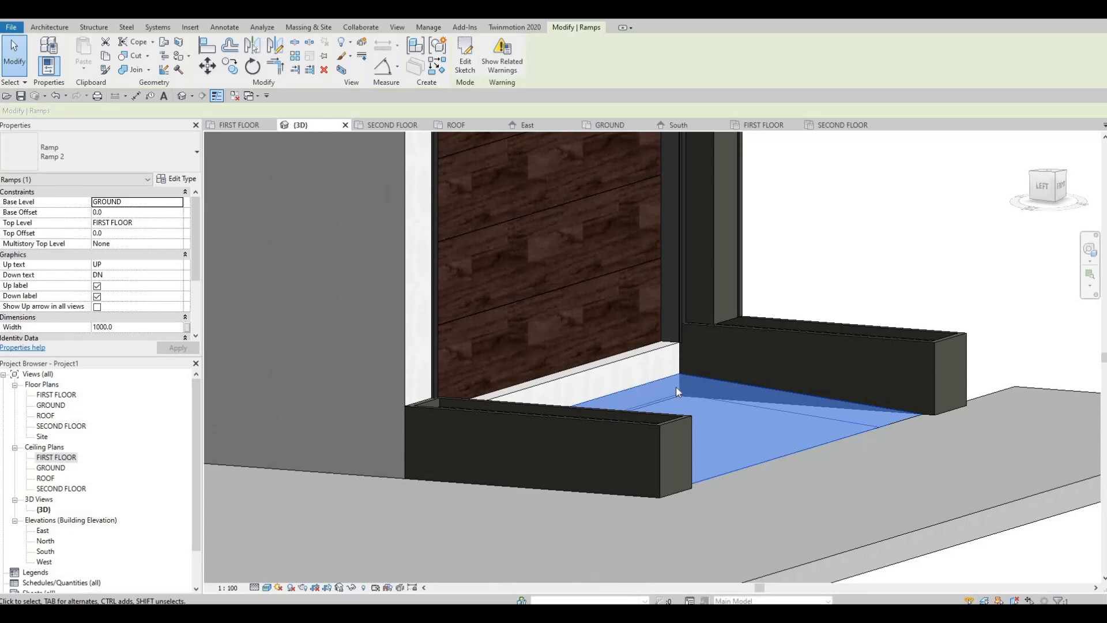
pyautogui.keyDown('shift'); pyautogui.moveTo(677, 375); pyautogui.dragTo(635, 392, button='middle'); pyautogui.keyUp('shift')
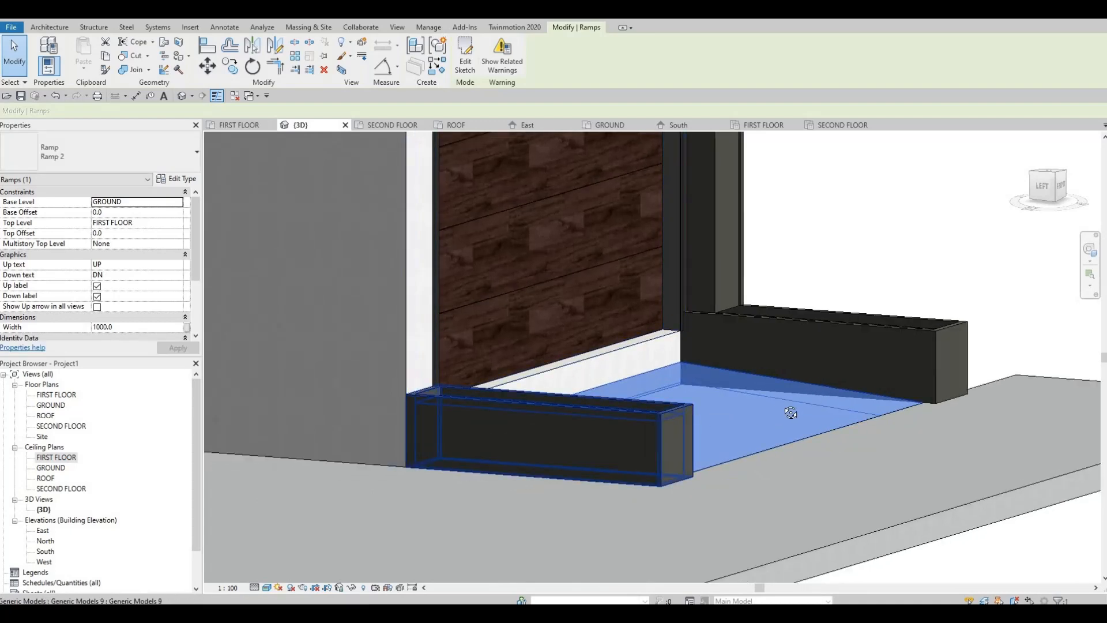
pyautogui.keyDown('shift'); pyautogui.moveTo(791, 413); pyautogui.dragTo(615, 350, button='middle'); pyautogui.keyUp('shift')
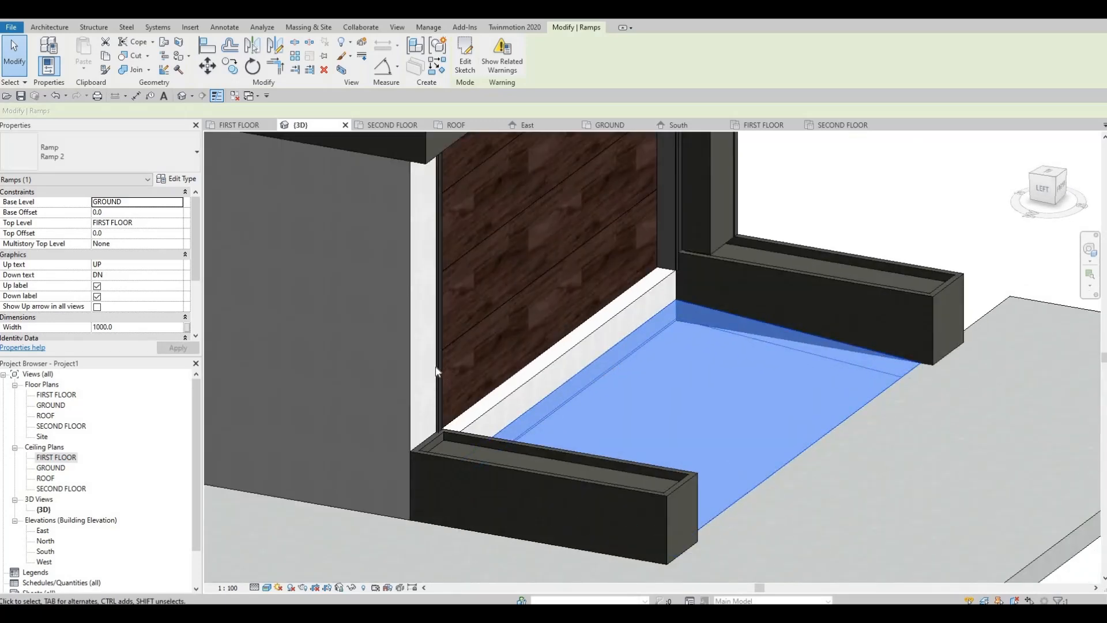
pyautogui.press('F1')
pyautogui.press('F1')
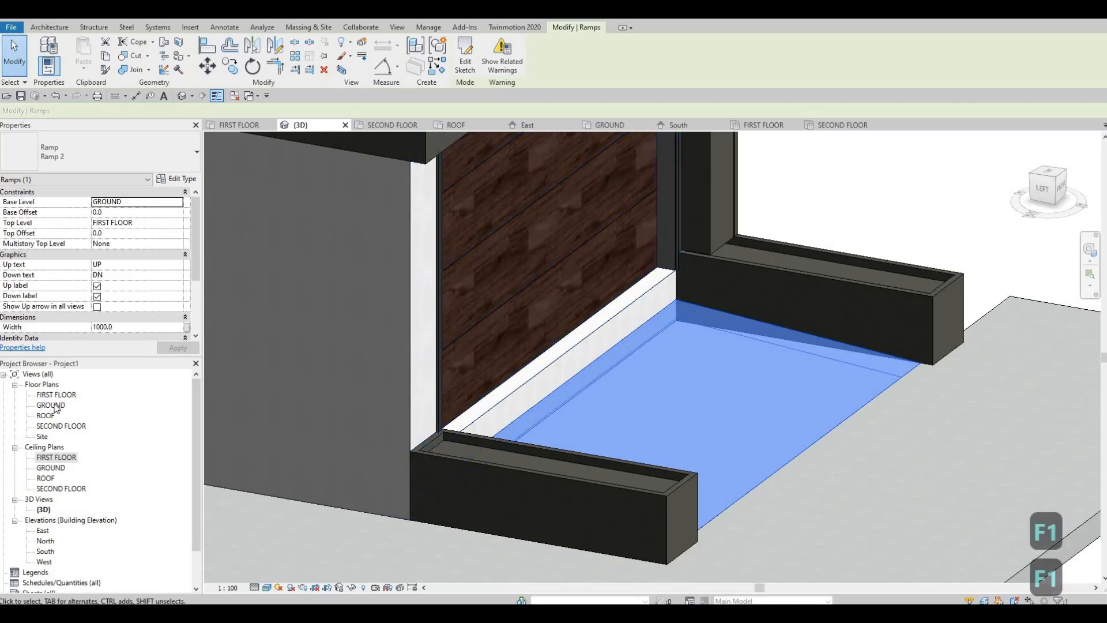
# In the GROUND floor plan, delete the ramp in front of the garage door.
pyautogui.doubleClick(51, 405)
pyautogui.scroll(-4, 568, 415)
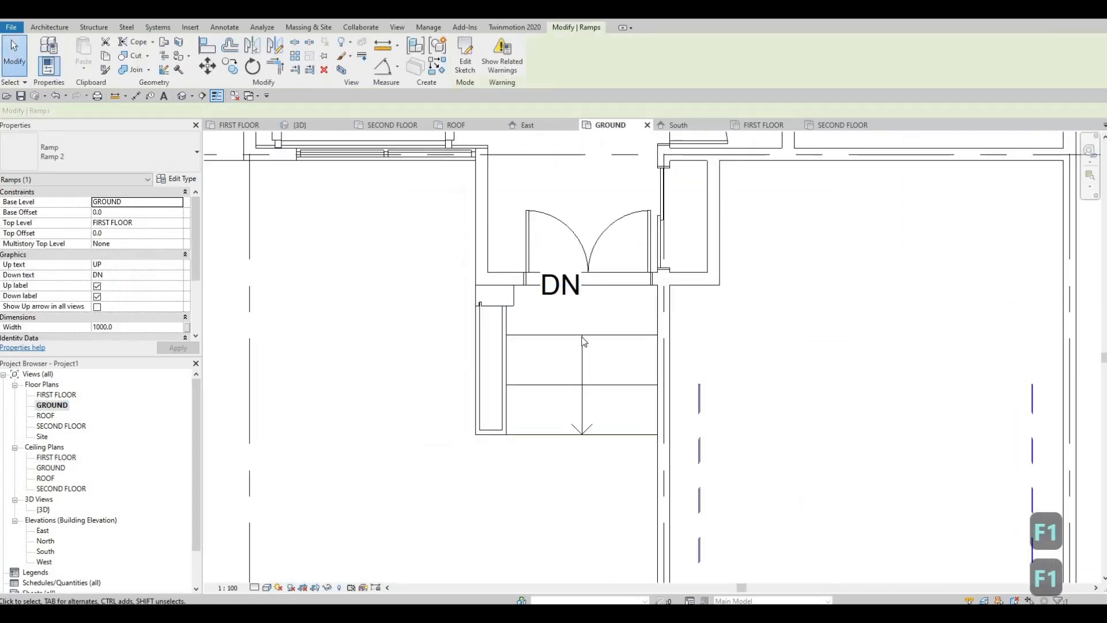
pyautogui.scroll(-2, 584, 342)
pyautogui.press('Escape')
pyautogui.click(632, 479)
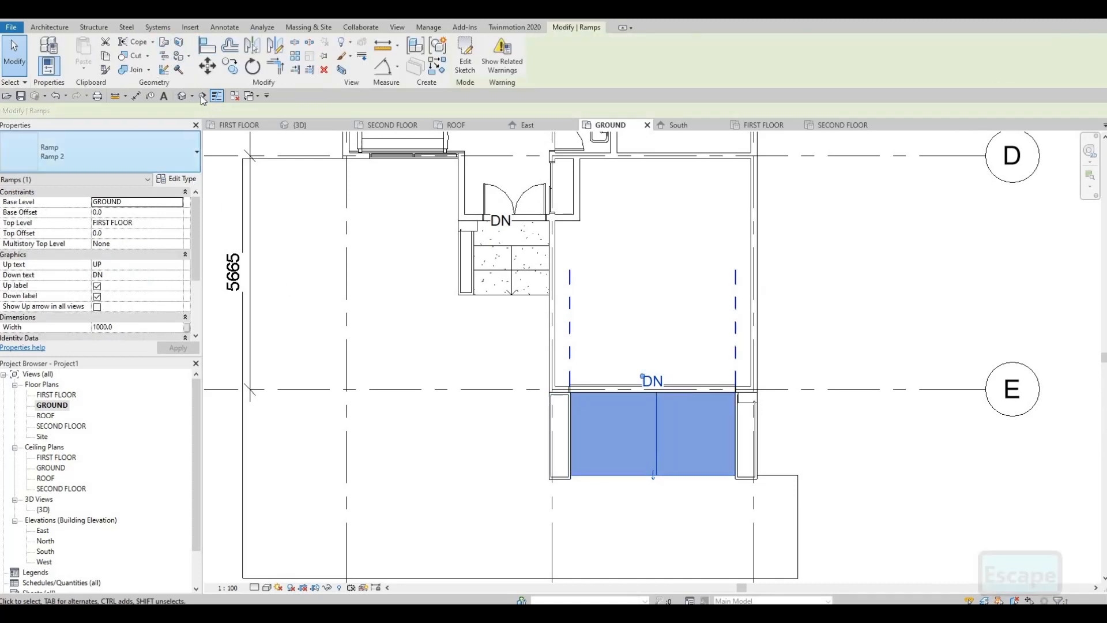
pyautogui.press('Escape')
pyautogui.press('Escape')
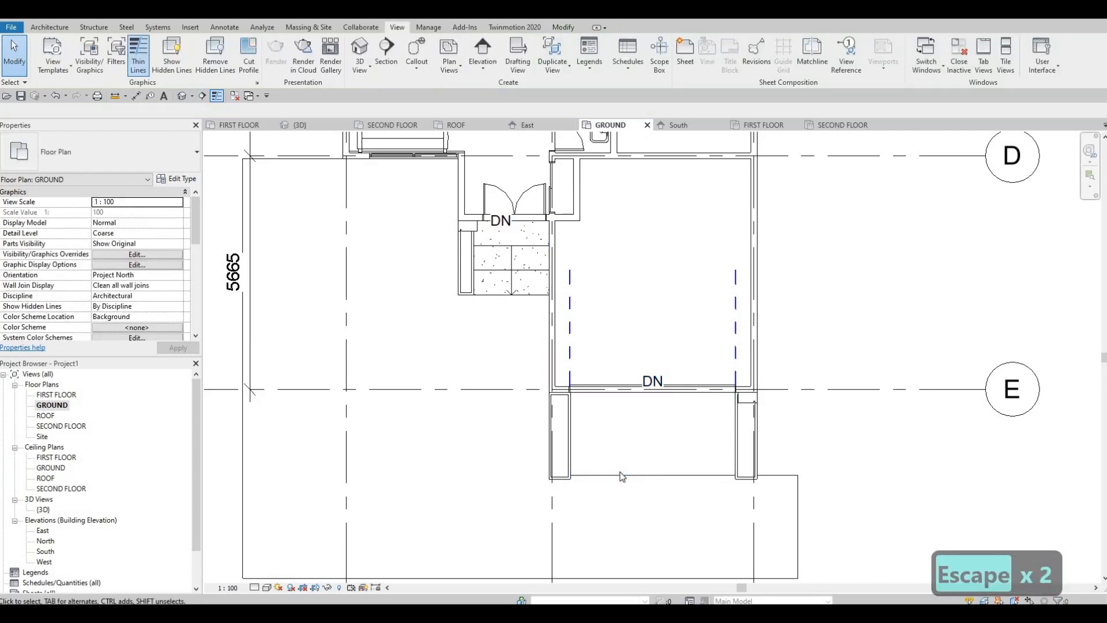
pyautogui.click(620, 472)
pyautogui.press('Delete')
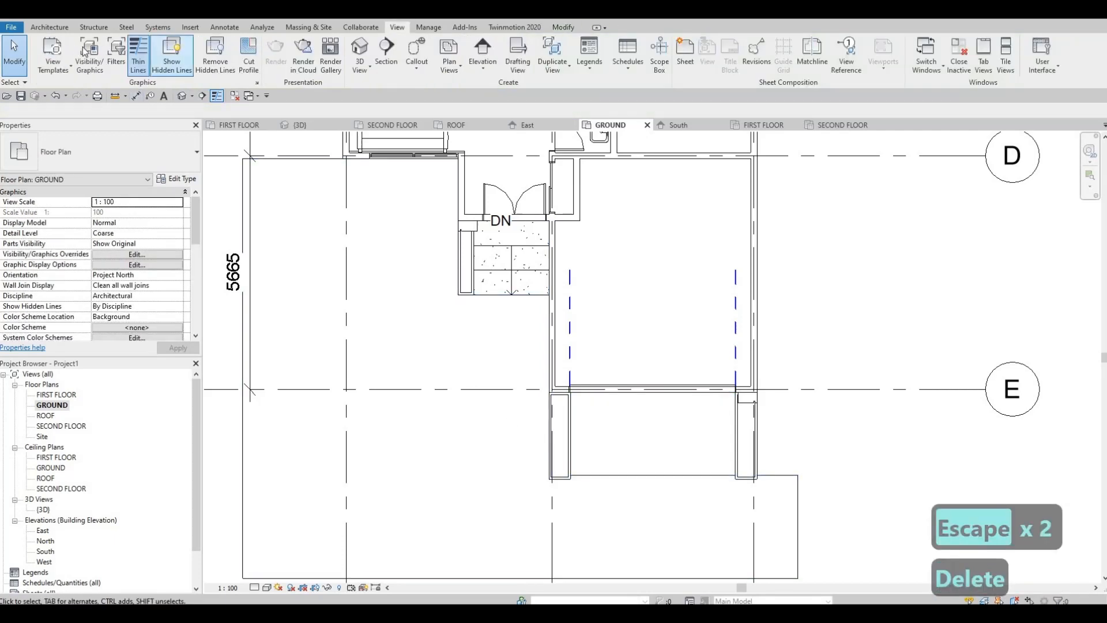
# Begin creating a replacement ramp in front of the garage door.
pyautogui.click(56, 28)
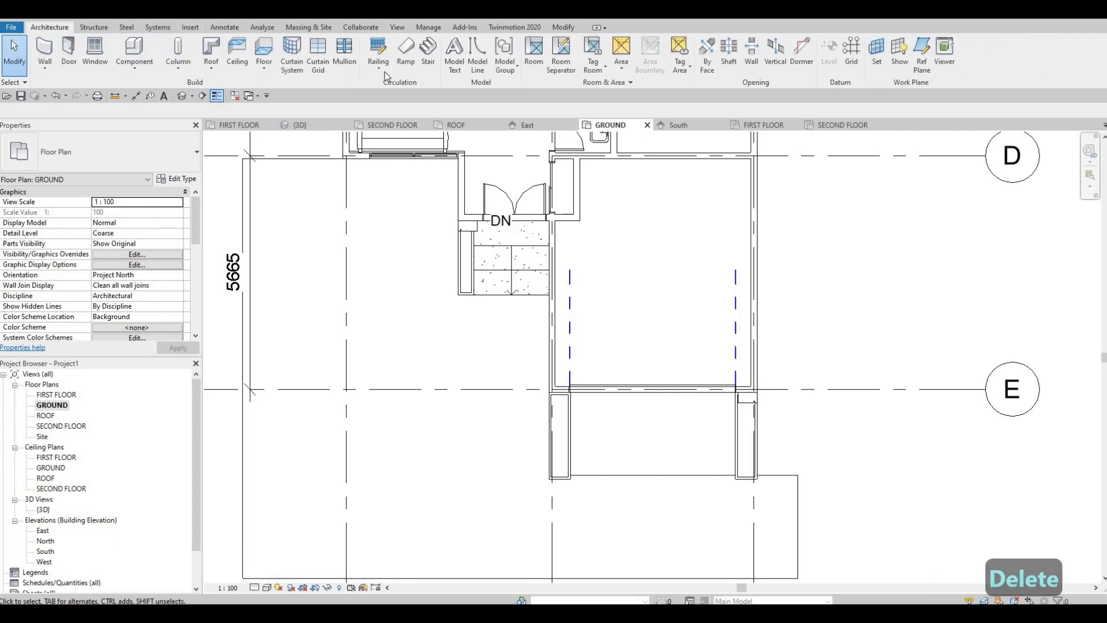
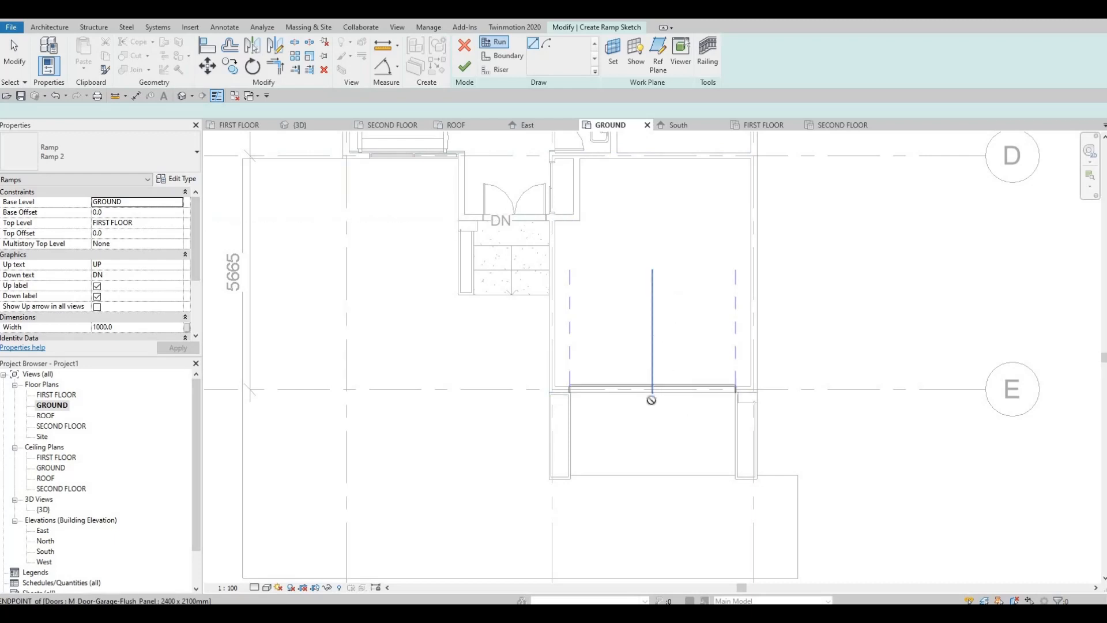
# Sketch a ramp run about 2000 mm long outward from the middle of the garage door and finish the ramp.
pyautogui.click(652, 394)
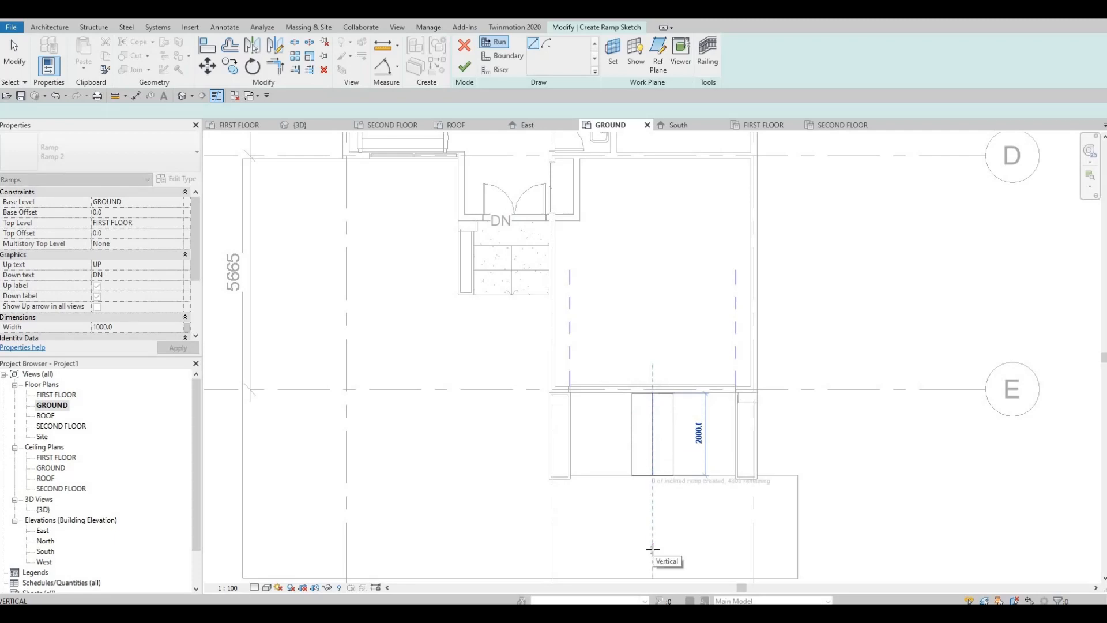
pyautogui.click(652, 548)
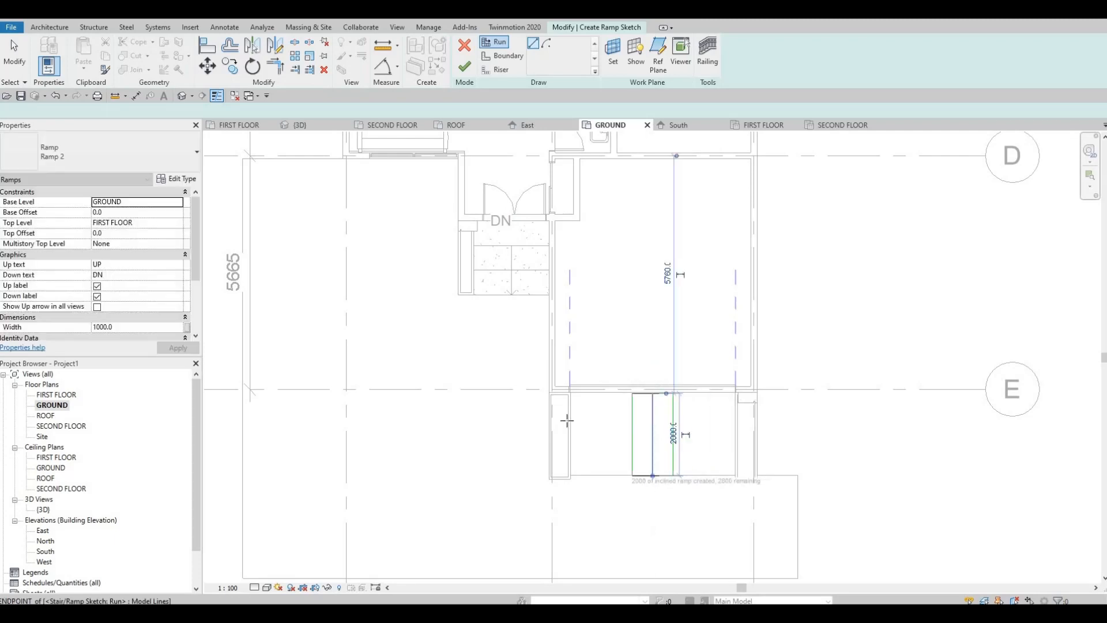
pyautogui.click(465, 67)
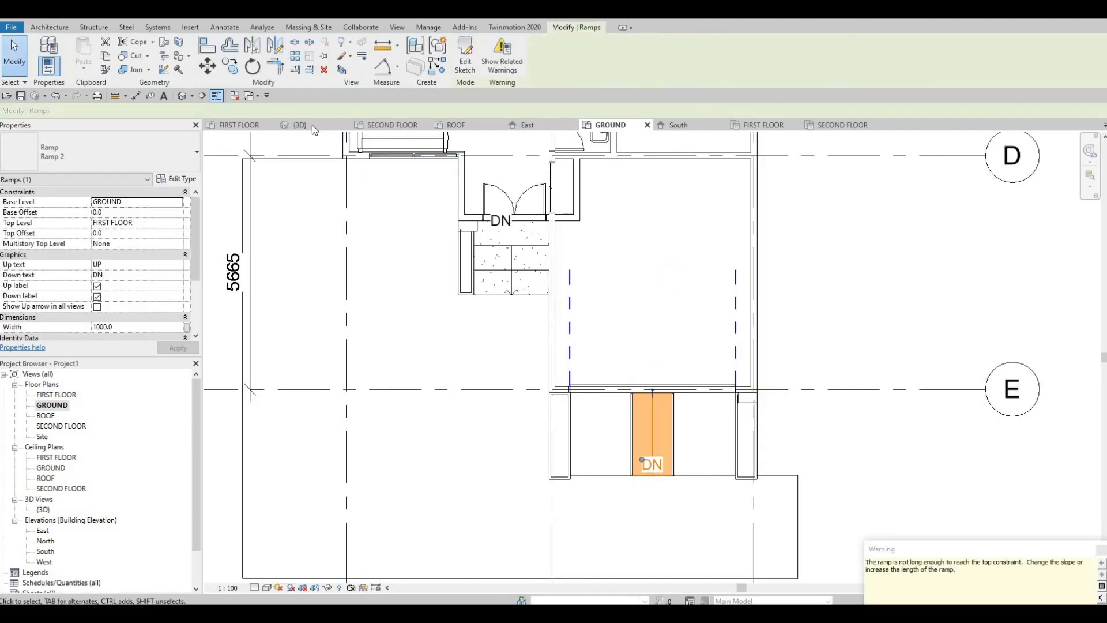
pyautogui.press('Escape')
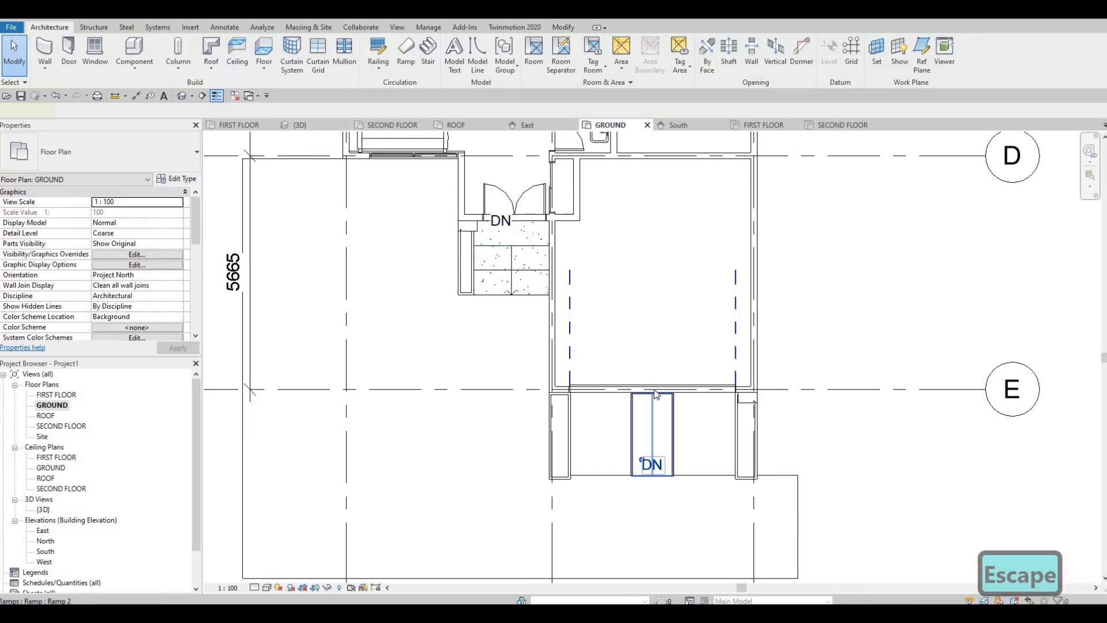
# Flip the new ramp's up direction so it descends away from the garage door.
pyautogui.click(651, 396)
pyautogui.scroll(5, 650, 395)
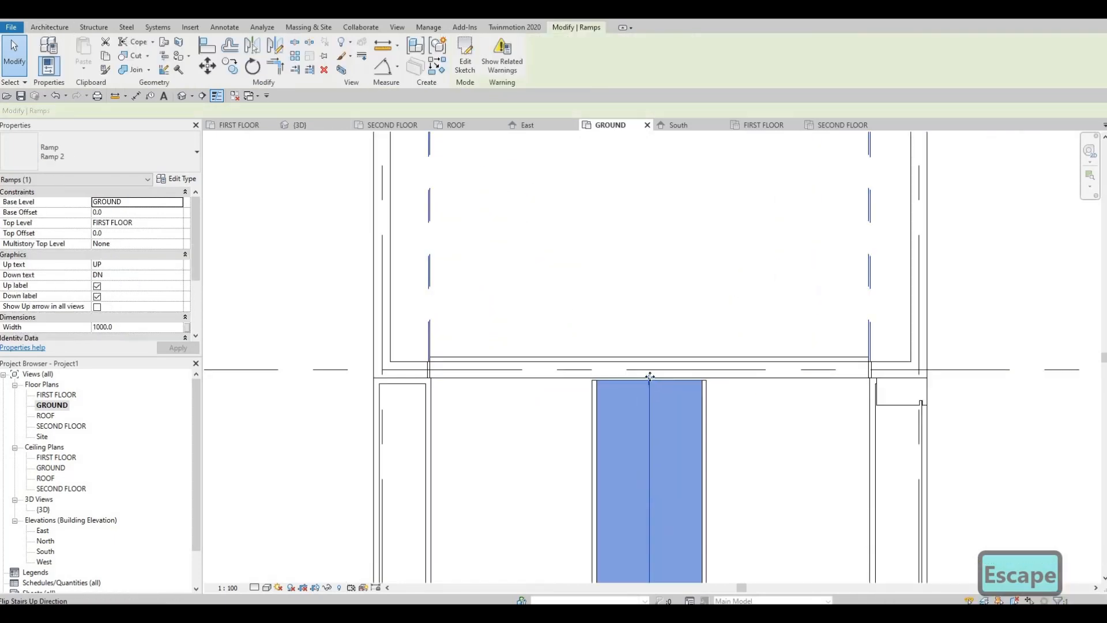
pyautogui.click(649, 377)
pyautogui.press('Escape')
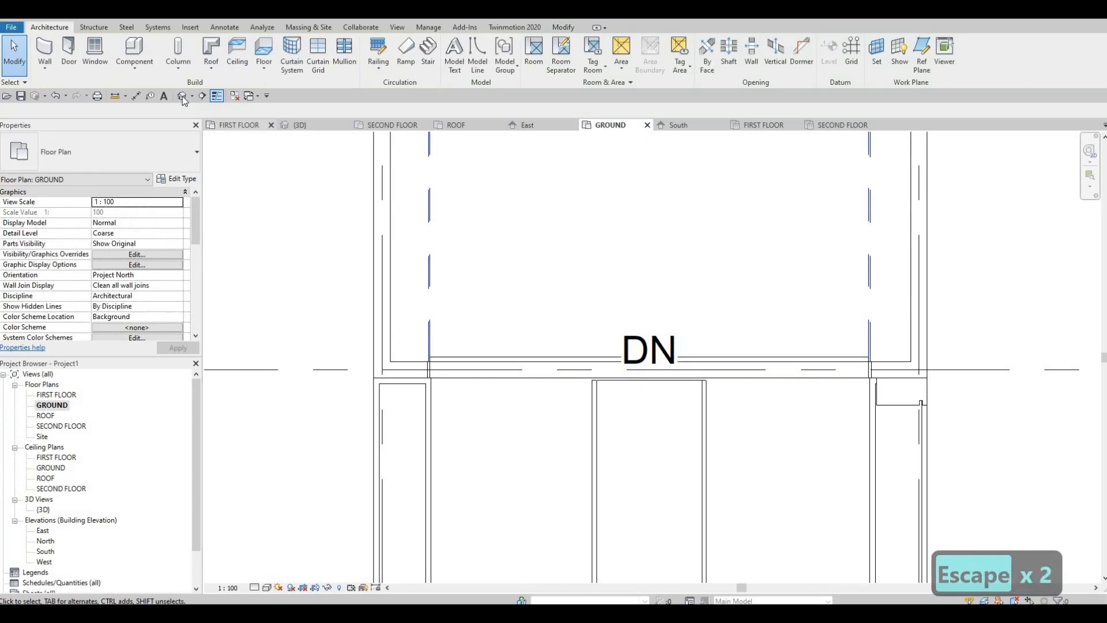
# In the 3D view, set the new garage ramp's top offset to 300 mm.
pyautogui.click(191, 99)
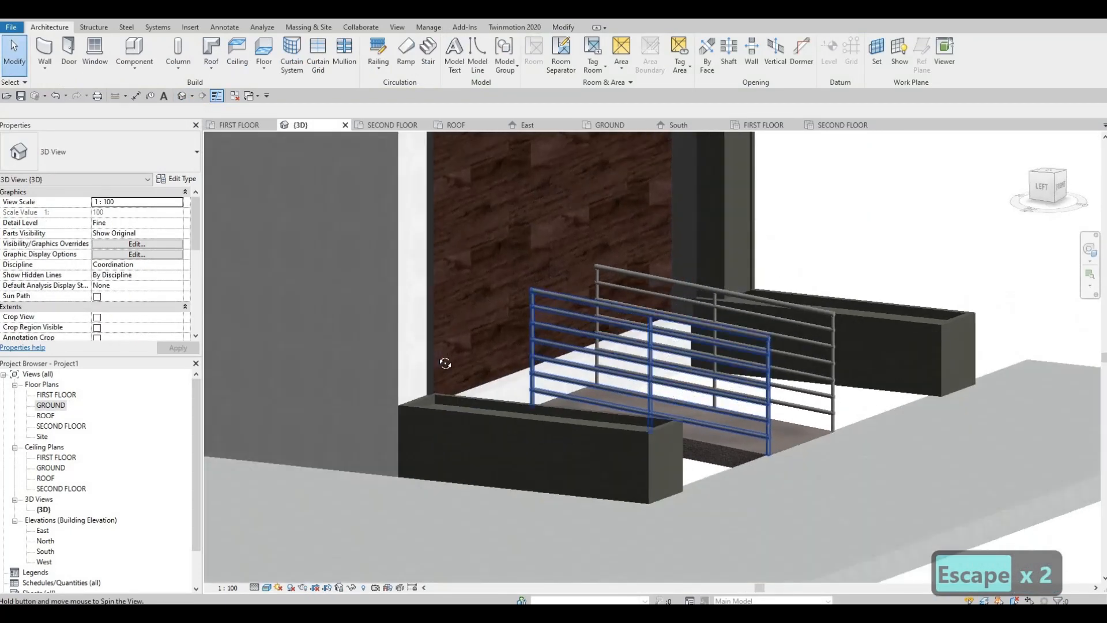
pyautogui.keyDown('shift'); pyautogui.moveTo(445, 363); pyautogui.dragTo(555, 418, button='middle'); pyautogui.keyUp('shift')
pyautogui.click(554, 419)
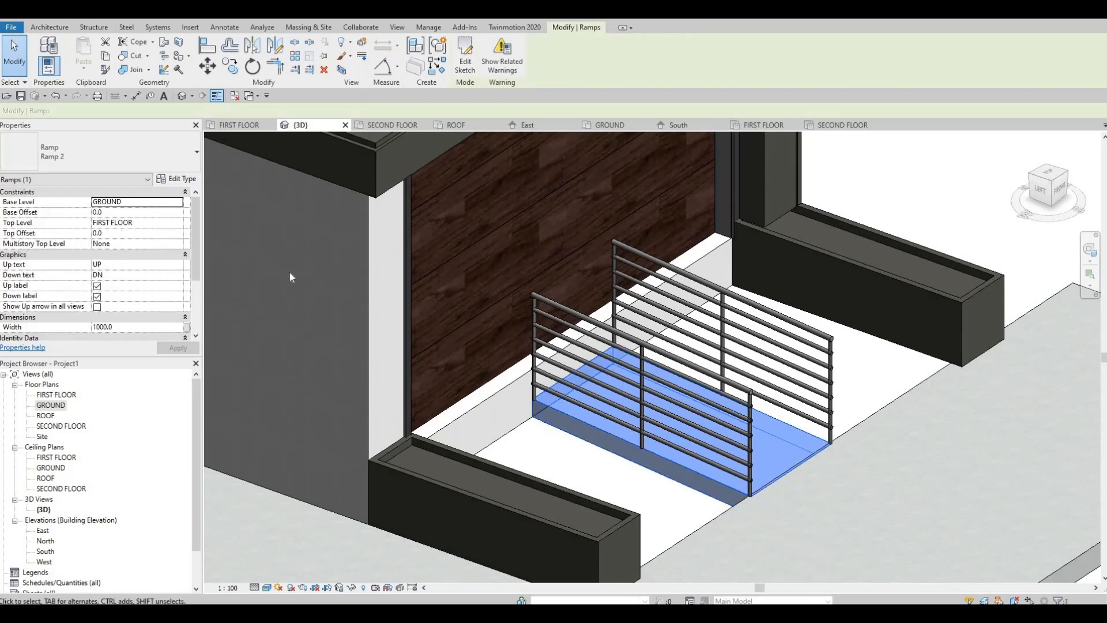
pyautogui.keyDown('shift'); pyautogui.moveTo(604, 402); pyautogui.dragTo(583, 404, button='middle'); pyautogui.keyUp('shift')
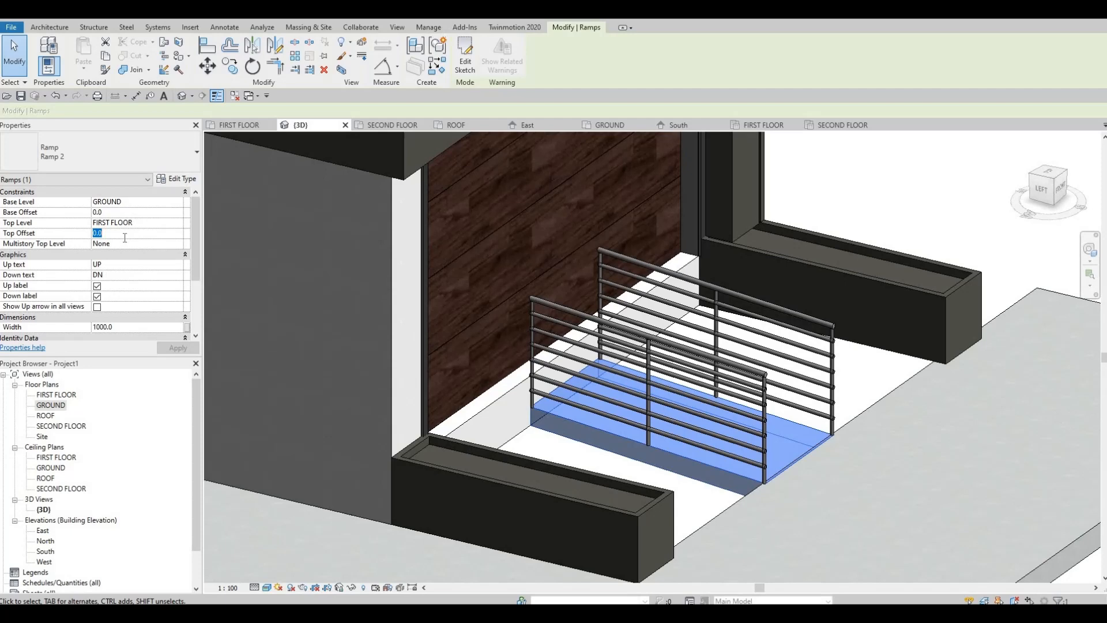
pyautogui.write('300')
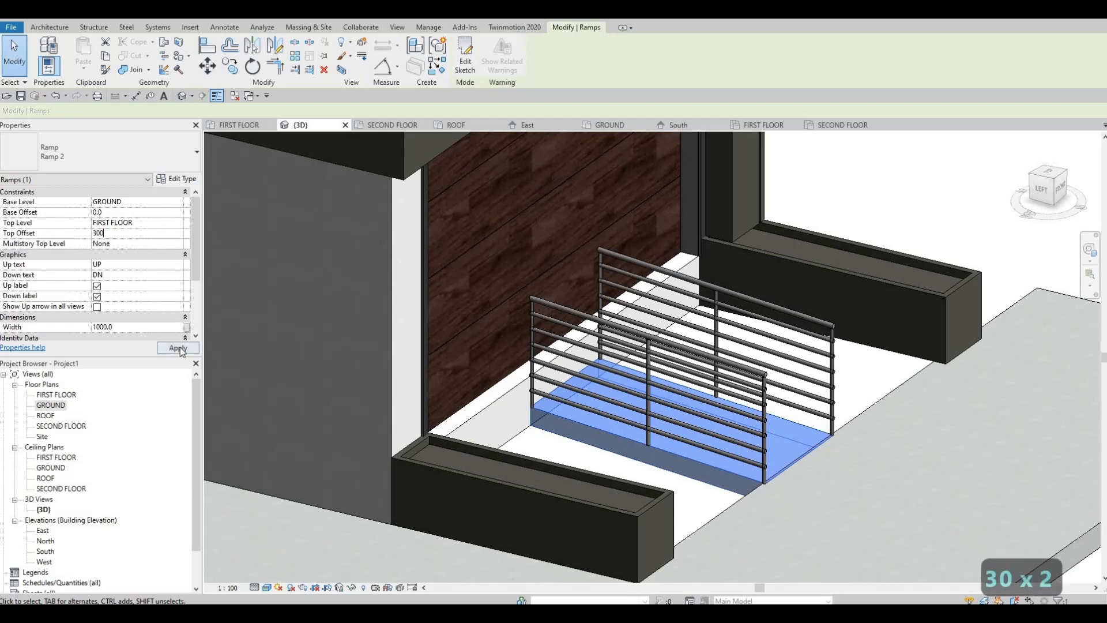
pyautogui.click(180, 349)
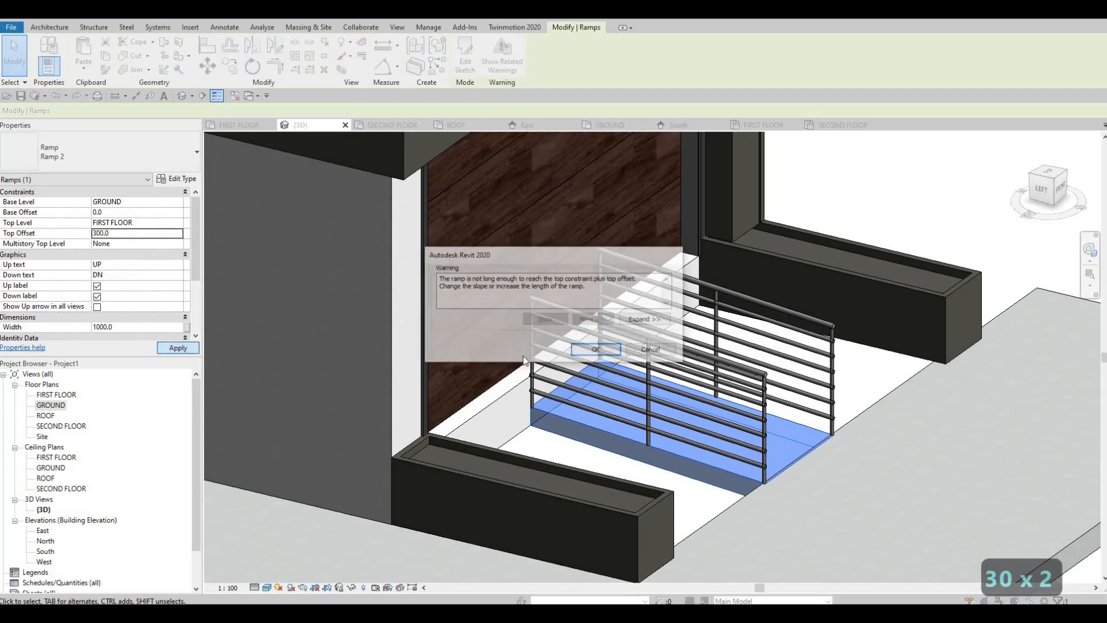
pyautogui.click(595, 350)
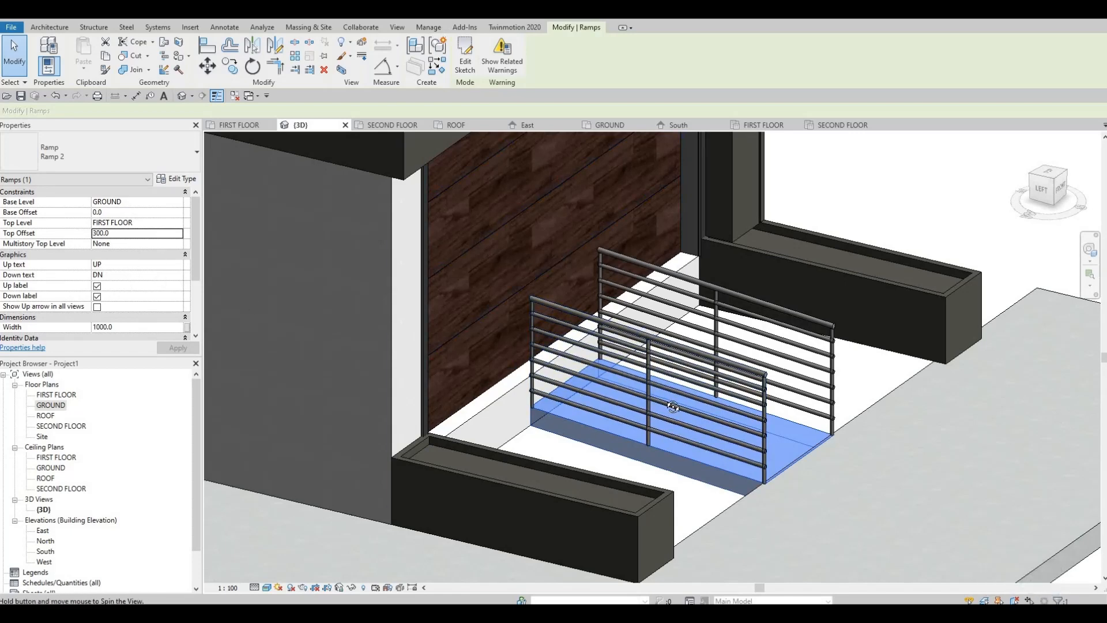
# Delete the ramp and start a replacement in the GROUND floor plan, setting the ramp type's maximum incline length to 3000 mm.
pyautogui.keyDown('shift'); pyautogui.moveTo(686, 409); pyautogui.dragTo(607, 430, button='middle'); pyautogui.keyUp('shift')
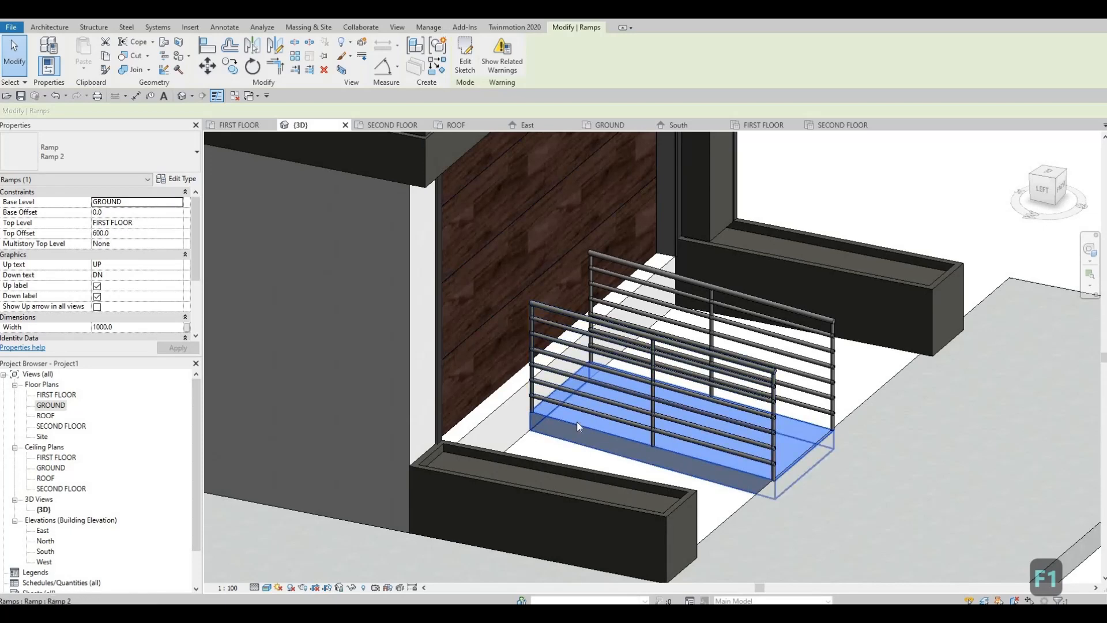
pyautogui.press('Delete')
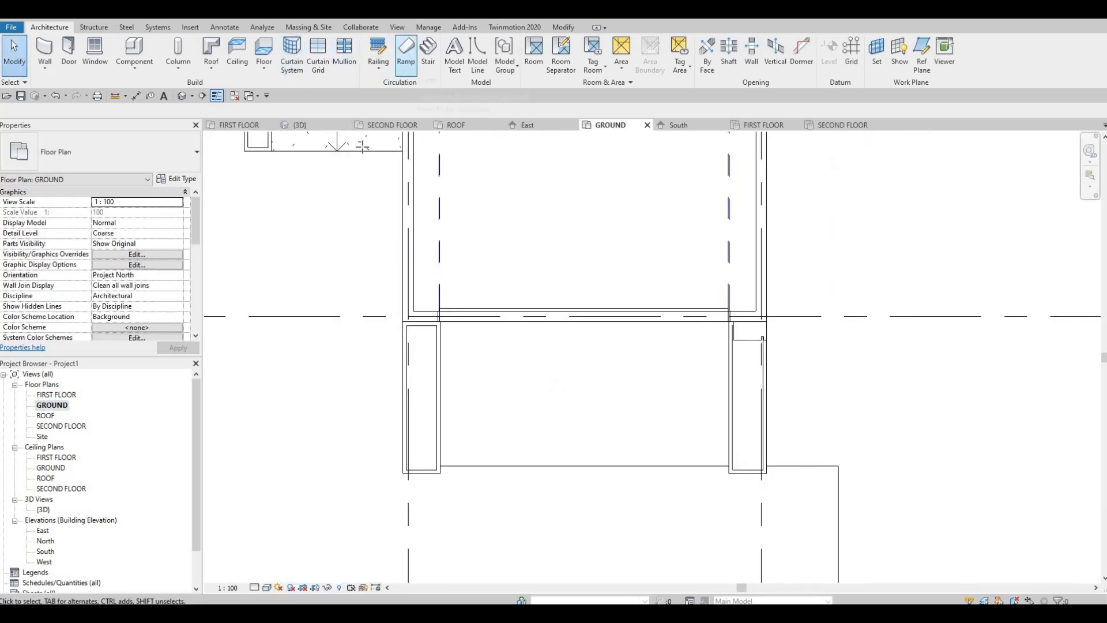
pyautogui.click(405, 50)
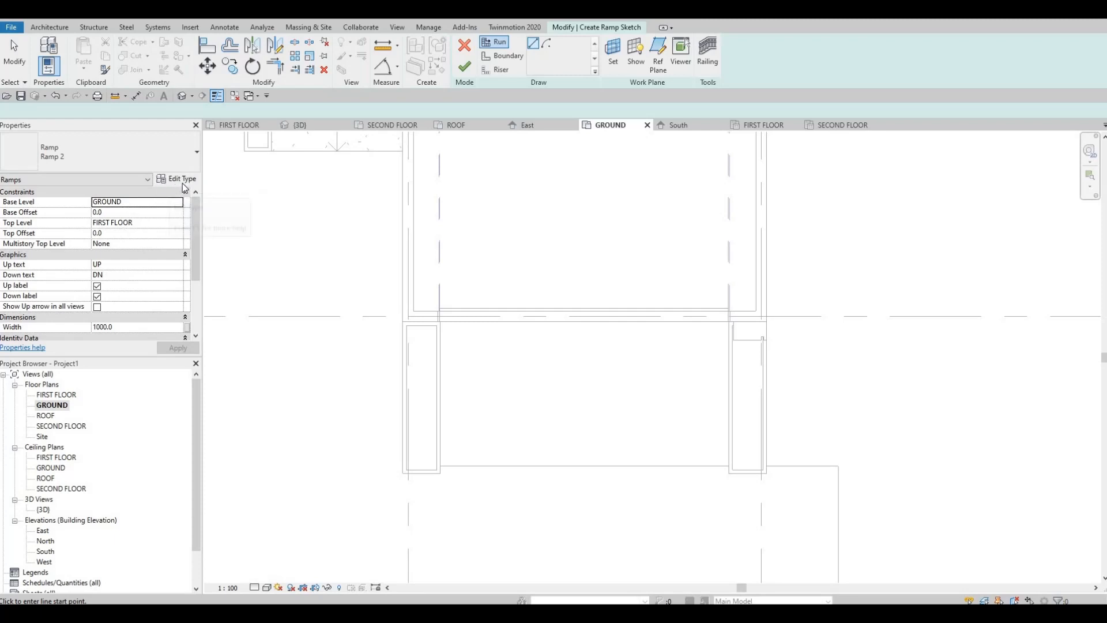
pyautogui.click(176, 179)
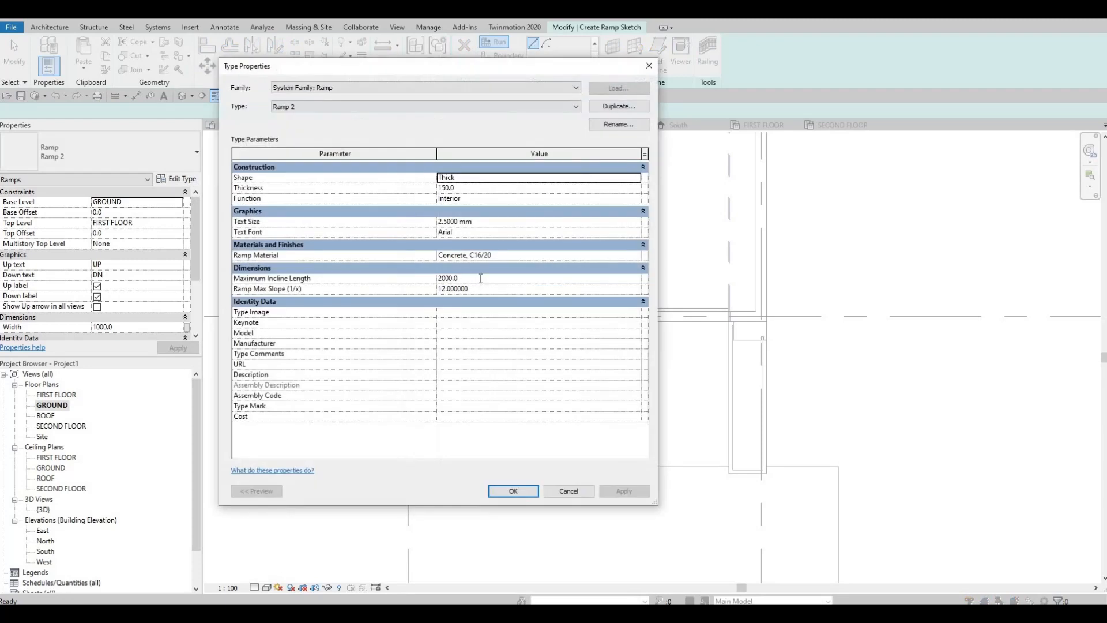
pyautogui.click(480, 278)
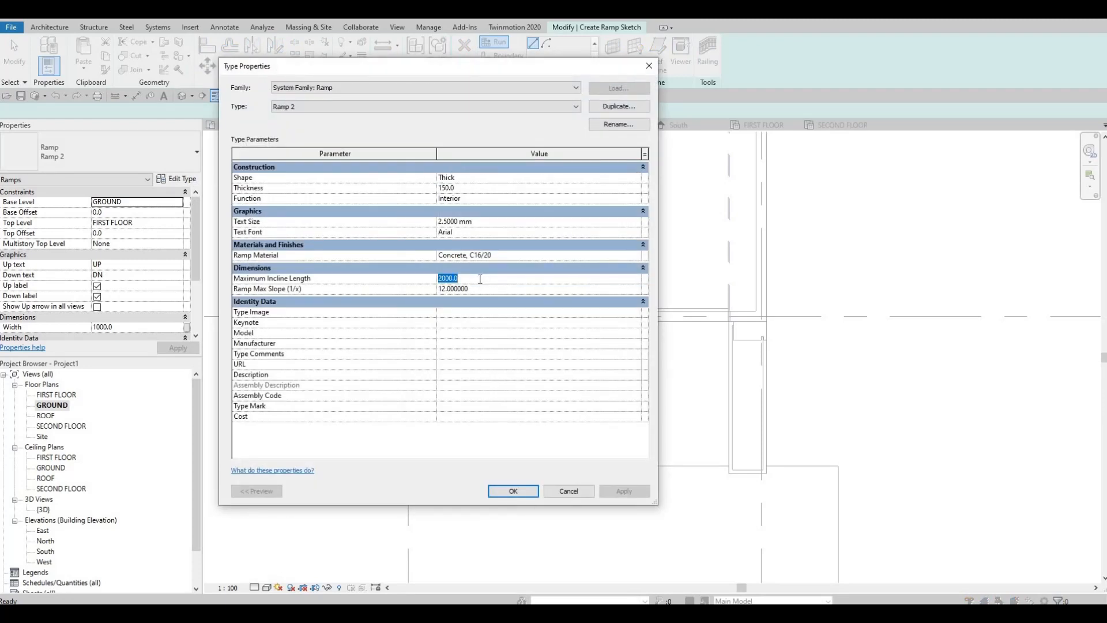
pyautogui.write('300')
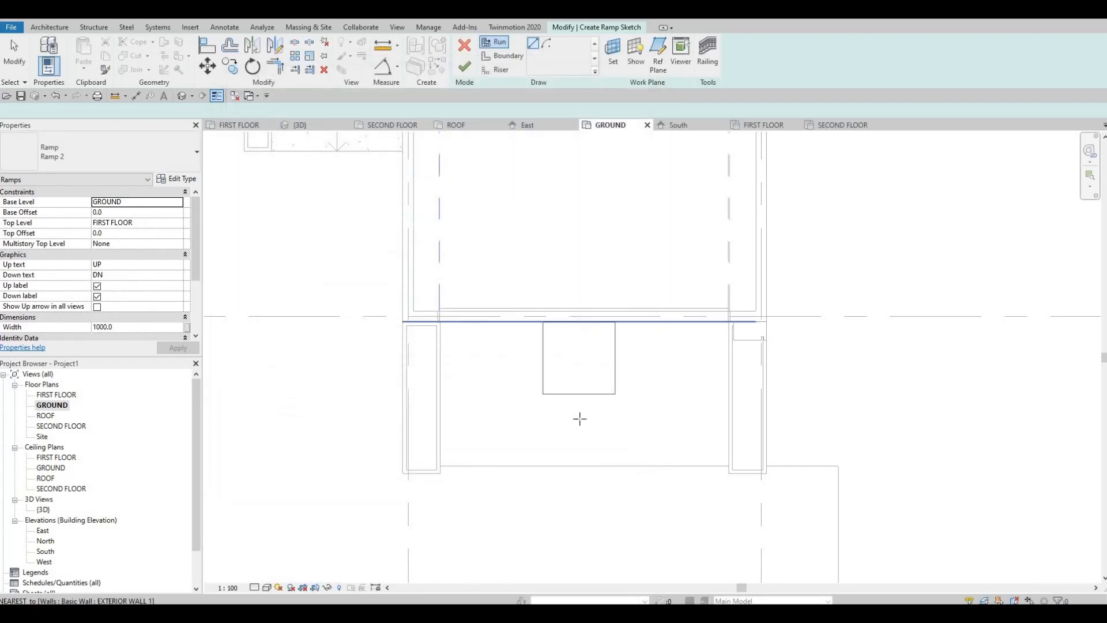
# Sketch a straight ramp run about 2900 mm long, heading outward from in front of the garage door.
pyautogui.click(579, 419)
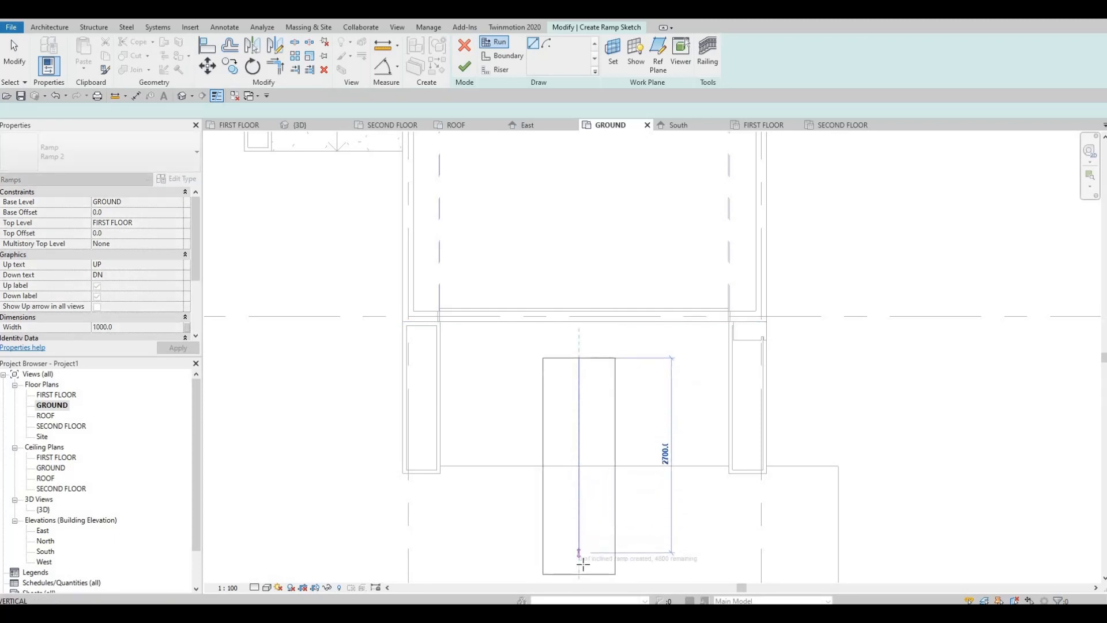
pyautogui.click(580, 567)
pyautogui.moveTo(550, 404); pyautogui.dragTo(549, 362, button='middle')
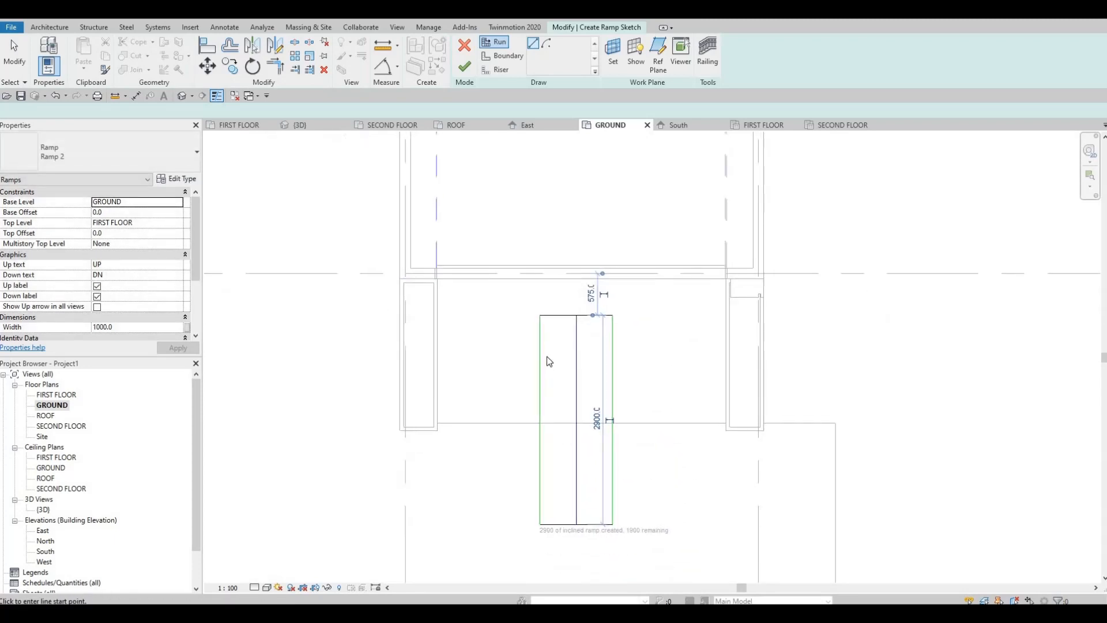
pyautogui.press('Escape')
pyautogui.press('Escape')
# Move the whole ramp sketch toward the garage so its inner end meets the garage door wall.
pyautogui.moveTo(526, 298); pyautogui.dragTo(645, 542)
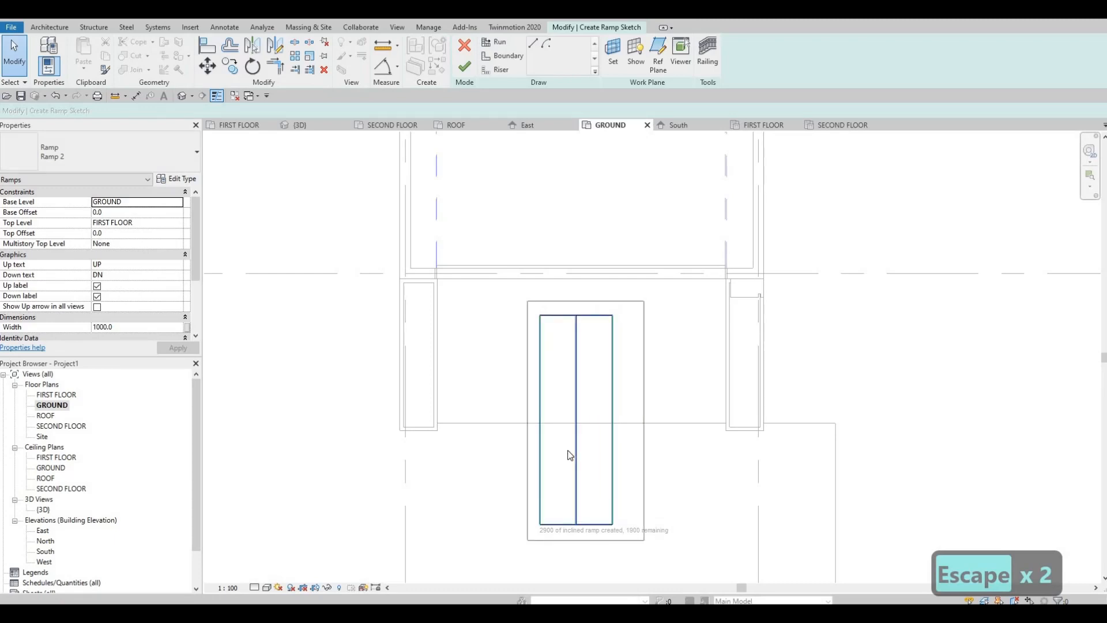
pyautogui.press('m')
pyautogui.press('v')
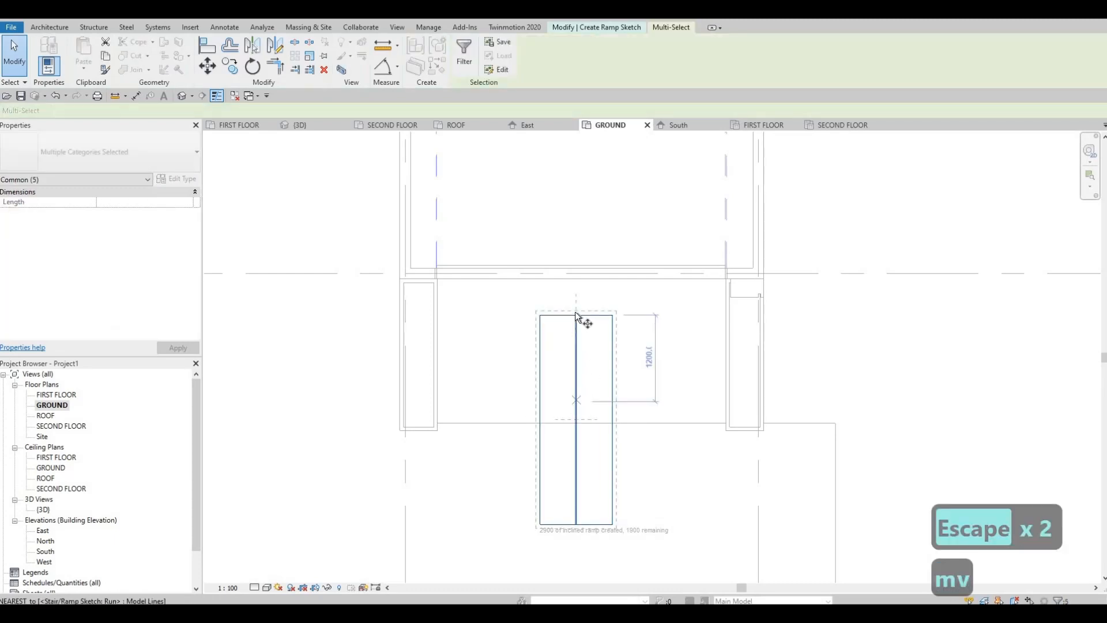
pyautogui.click(576, 313)
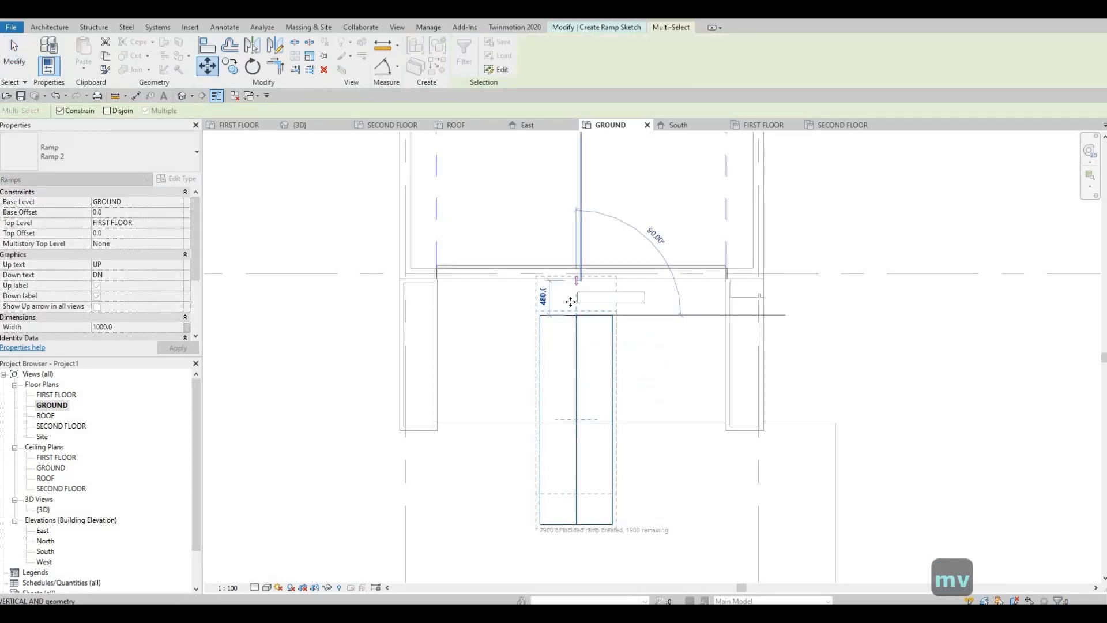
pyautogui.click(570, 301)
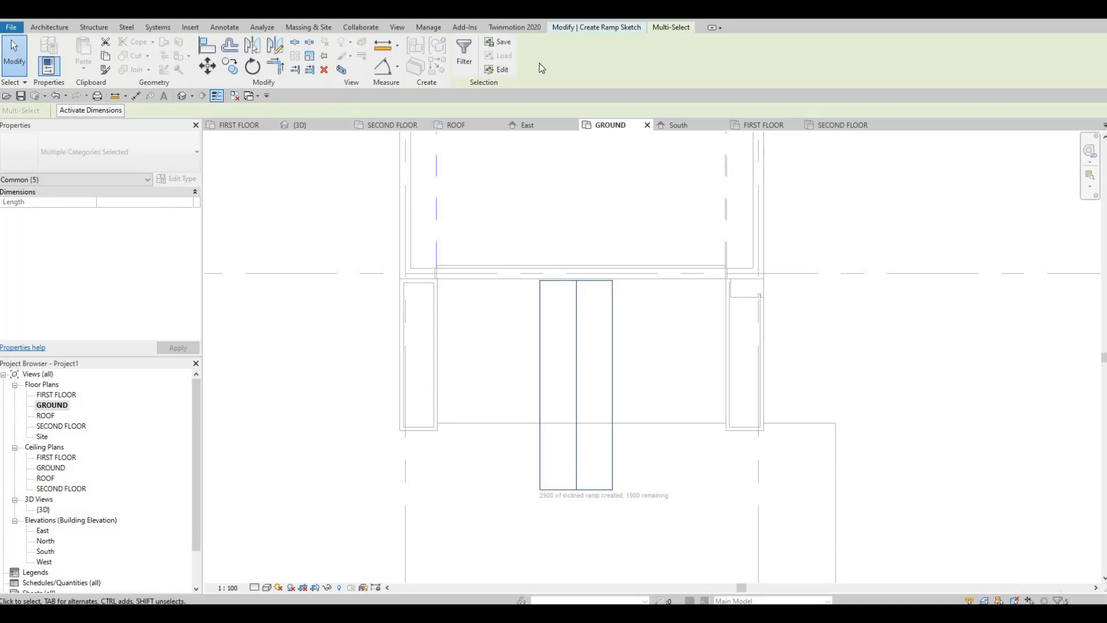
# Finish the ramp sketch and flip the ramp's up direction so it rises toward the garage door.
pyautogui.click(638, 27)
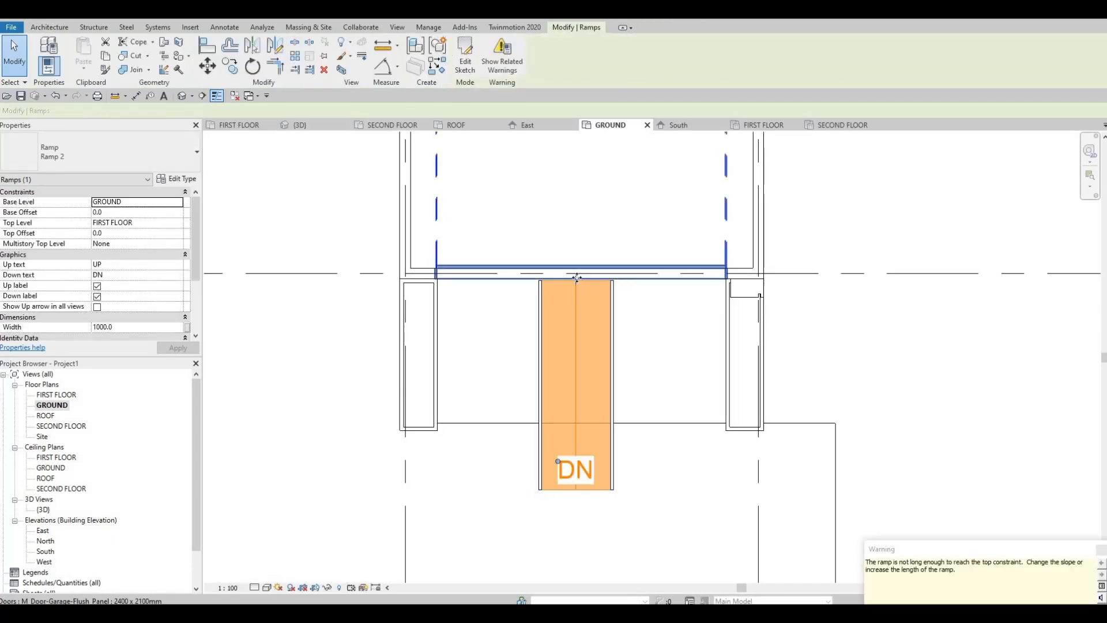
pyautogui.click(577, 277)
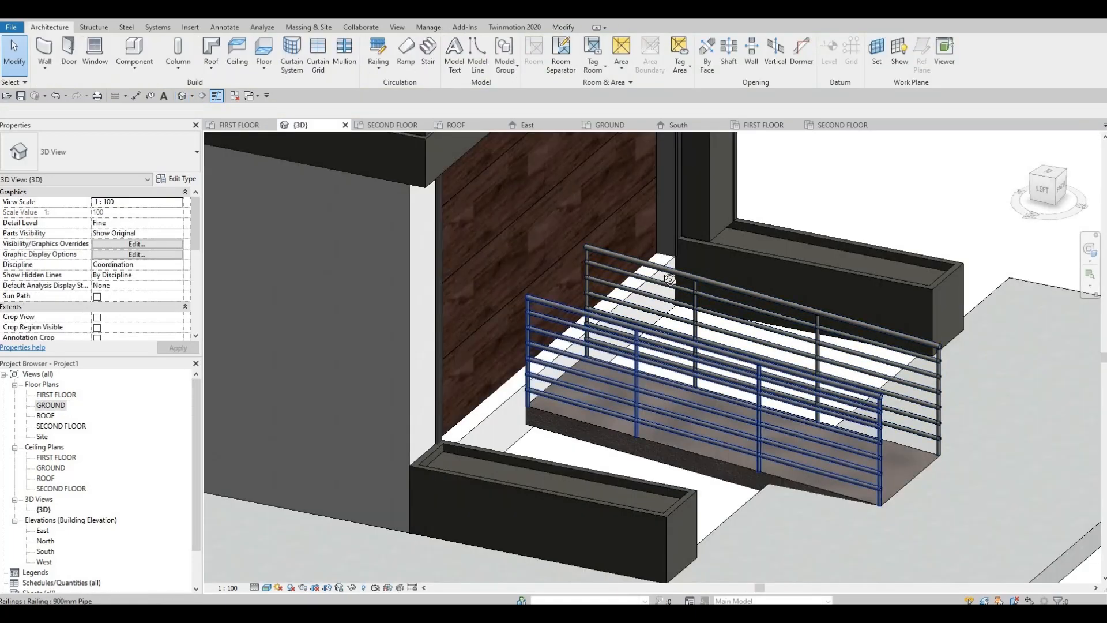
# In the 3D view, set the ramp type's maximum slope (1/x) to 6 and check how the ramp meets the garage threshold.
pyautogui.keyDown('shift'); pyautogui.moveTo(651, 283); pyautogui.dragTo(627, 337, button='middle'); pyautogui.keyUp('shift')
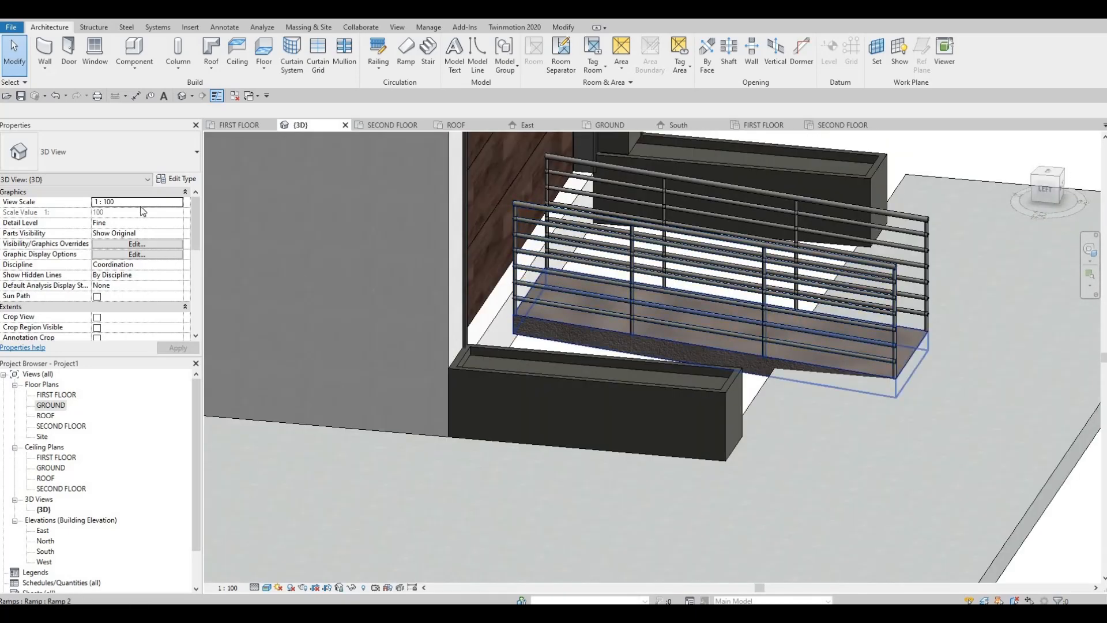
pyautogui.click(527, 321)
pyautogui.click(175, 179)
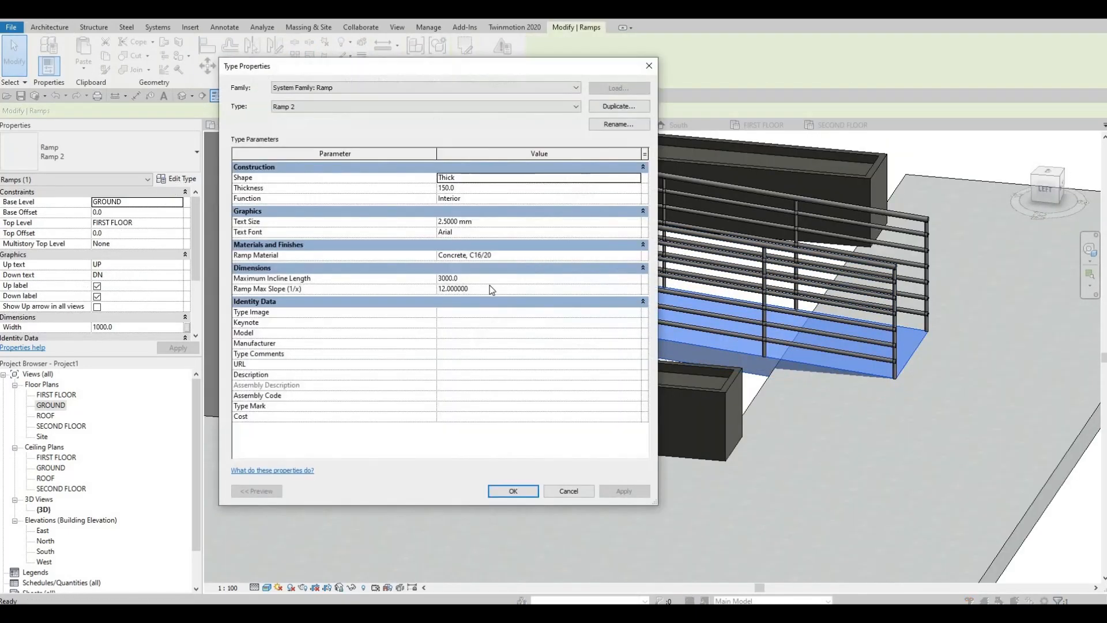
pyautogui.click(491, 287)
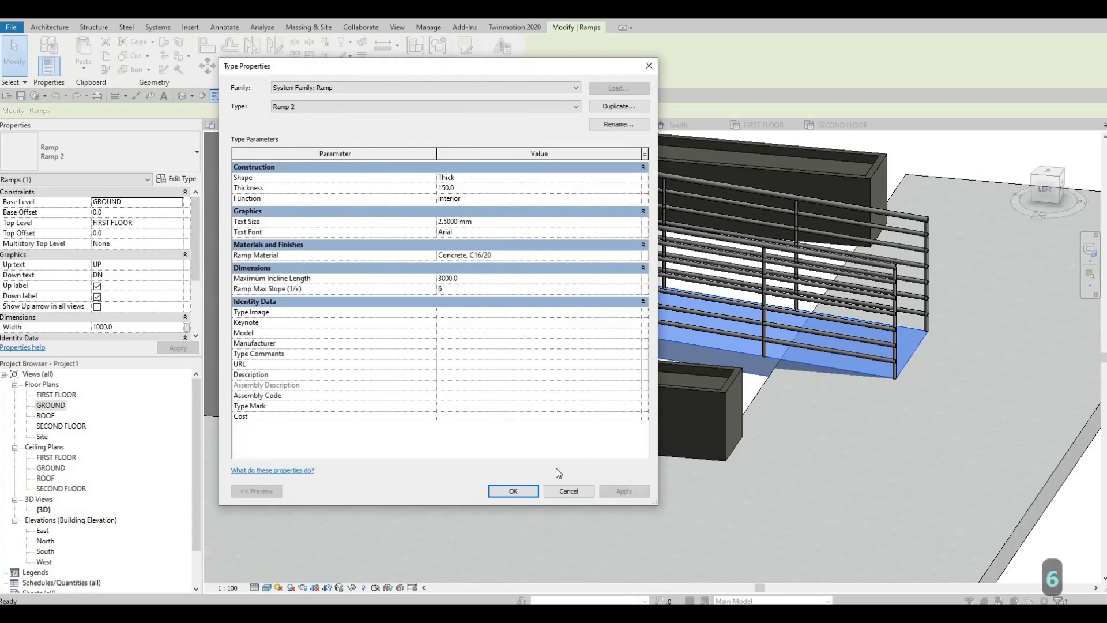
pyautogui.click(614, 490)
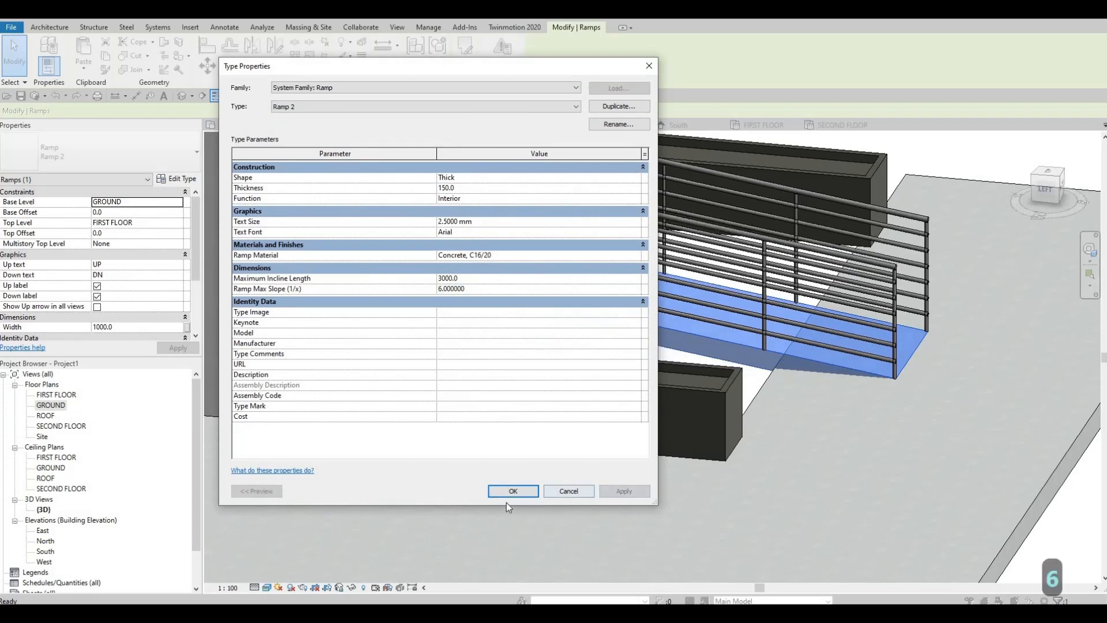
pyautogui.click(512, 490)
pyautogui.press('Escape')
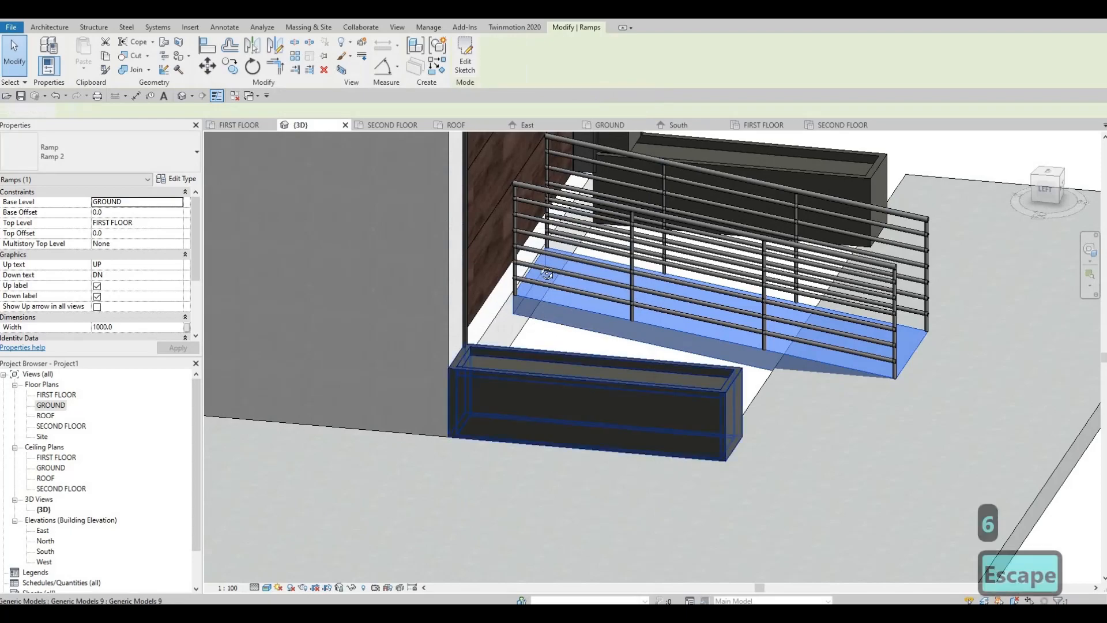
pyautogui.scroll(1, 513, 257)
pyautogui.keyDown('shift'); pyautogui.moveTo(512, 255); pyautogui.dragTo(559, 303, button='middle'); pyautogui.keyUp('shift')
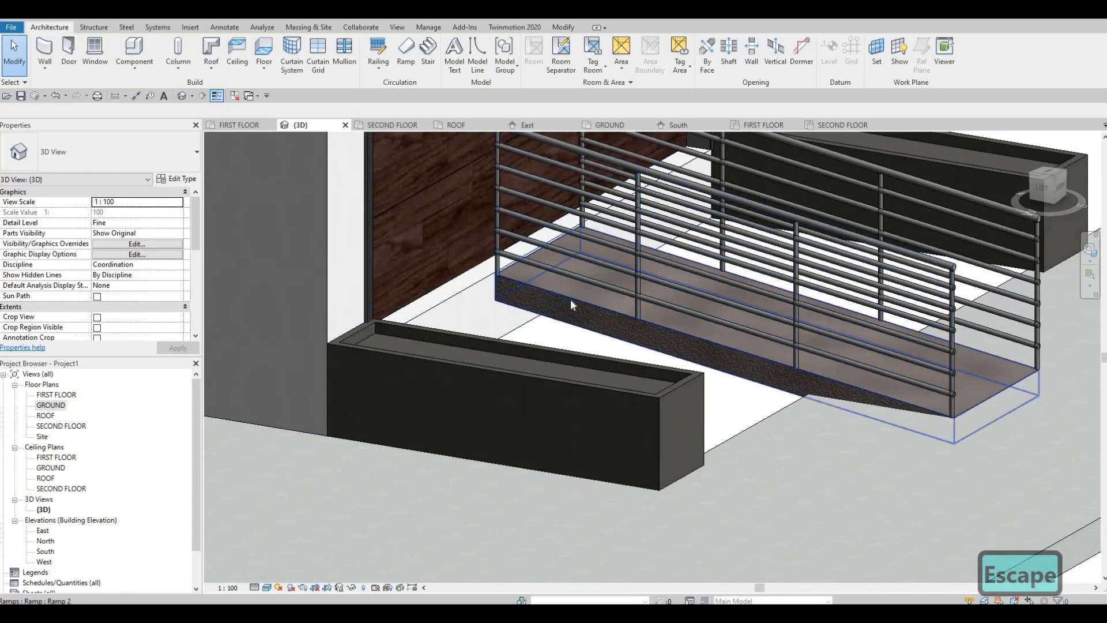
pyautogui.press('Escape')
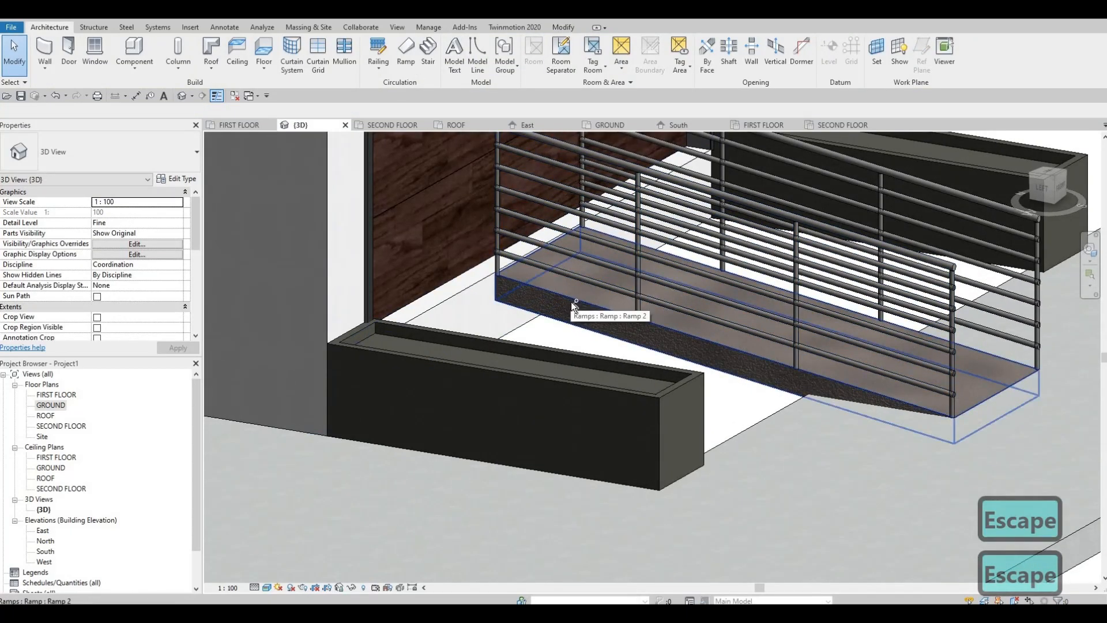
# Undo the slope change and the longer replacement ramp, going back to the shorter ramp in front of the garage.
pyautogui.hotkey('ctrl', 'z')
pyautogui.hotkey('ctrl', 'z')
pyautogui.hotkey('ctrl', 'z')
pyautogui.hotkey('ctrl', 'z')
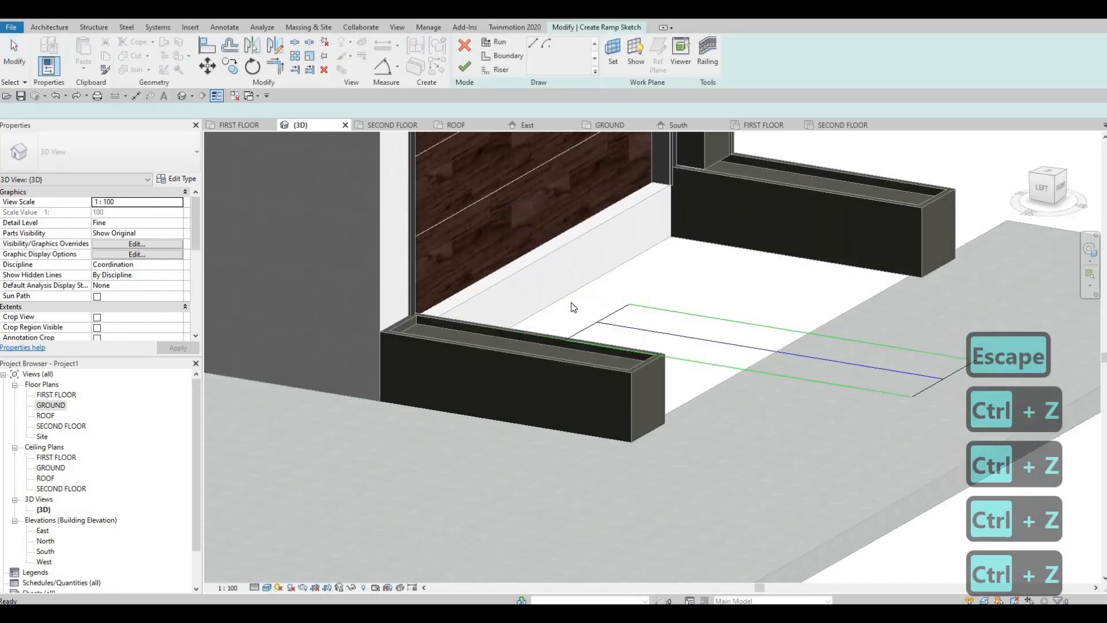
pyautogui.hotkey('ctrl', 'z')
pyautogui.hotkey('ctrl', 'z')
pyautogui.hotkey('ctrl', 'z')
pyautogui.hotkey('ctrl', 'z')
pyautogui.hotkey('ctrl', 'z')
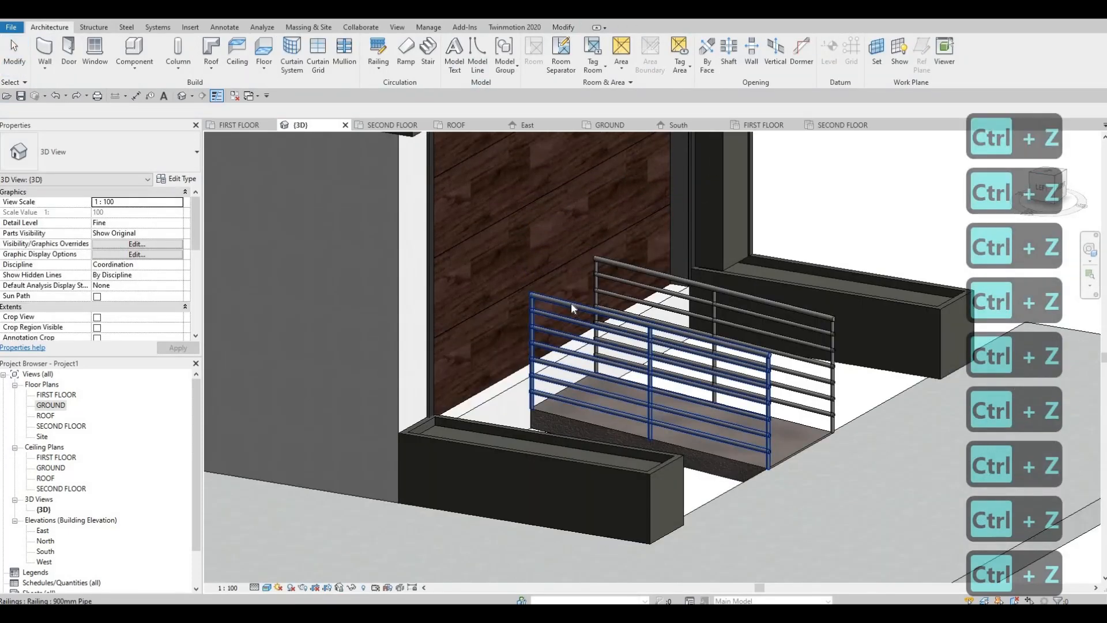
# Undo back to the earlier full-width garage ramp and set its type's maximum slope (1/x) to 3.
pyautogui.hotkey('ctrl', 'z')
pyautogui.hotkey('ctrl', 'z')
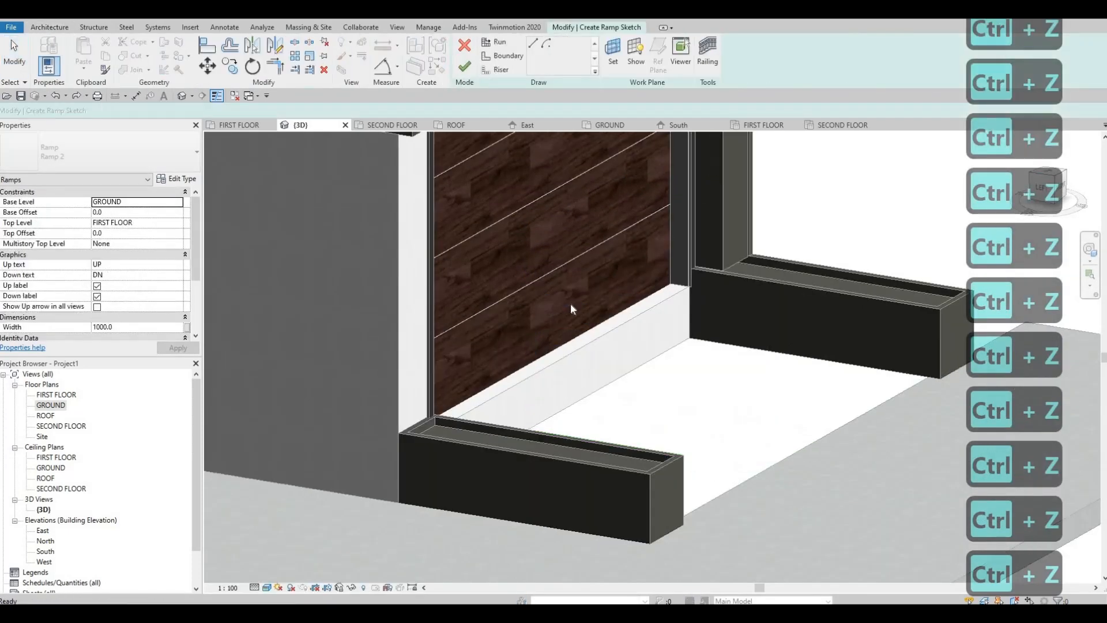
pyautogui.click(602, 367)
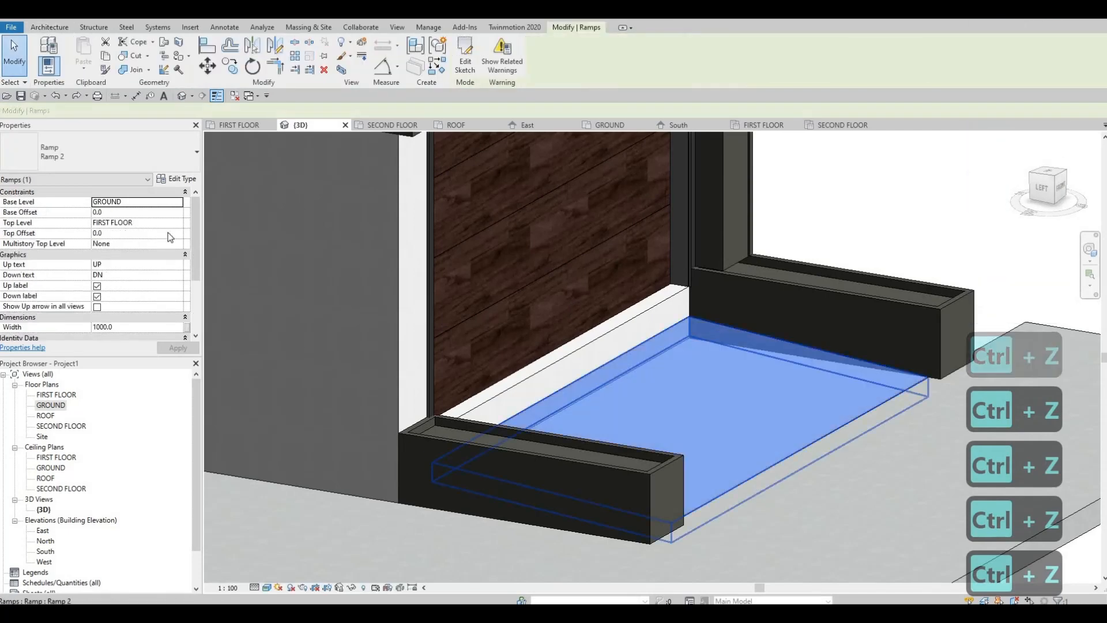
pyautogui.click(178, 180)
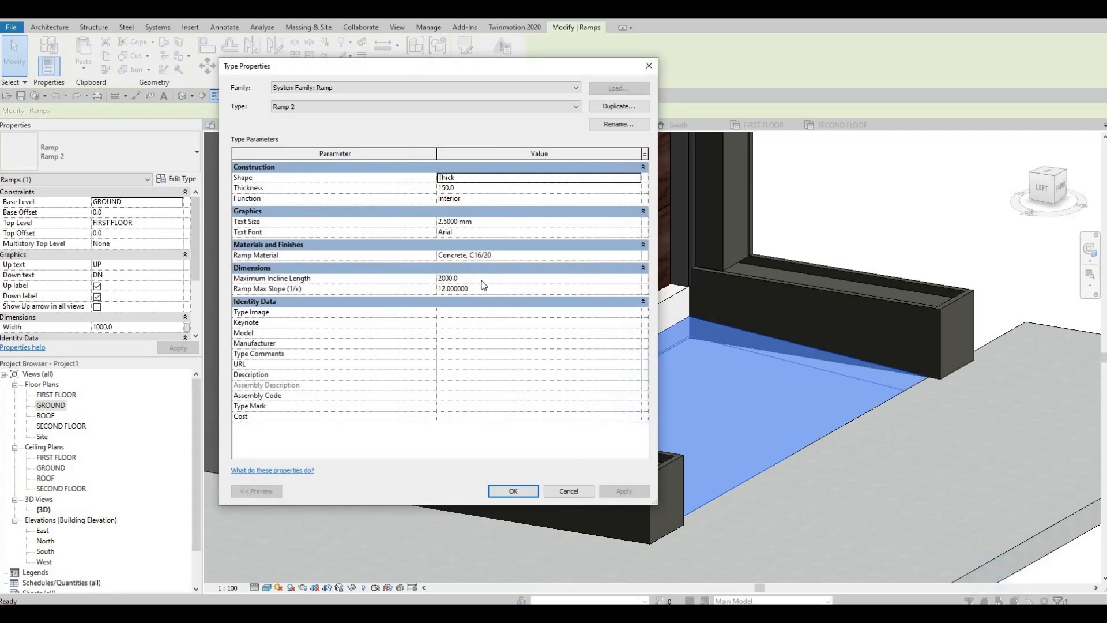
pyautogui.click(482, 279)
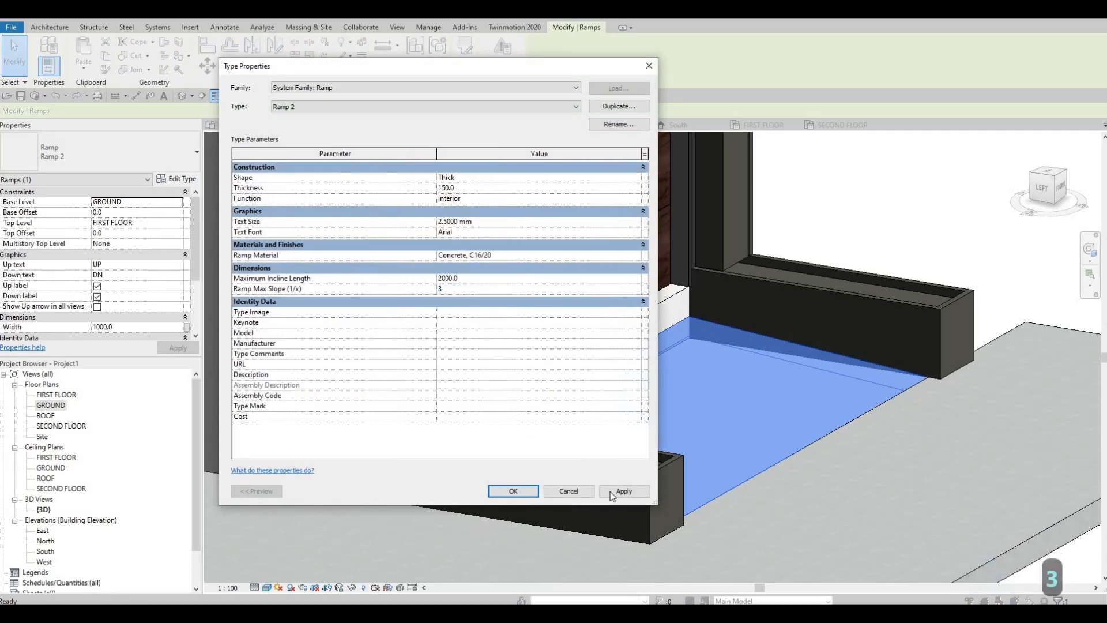
pyautogui.click(499, 495)
pyautogui.press('Escape')
pyautogui.press('Escape')
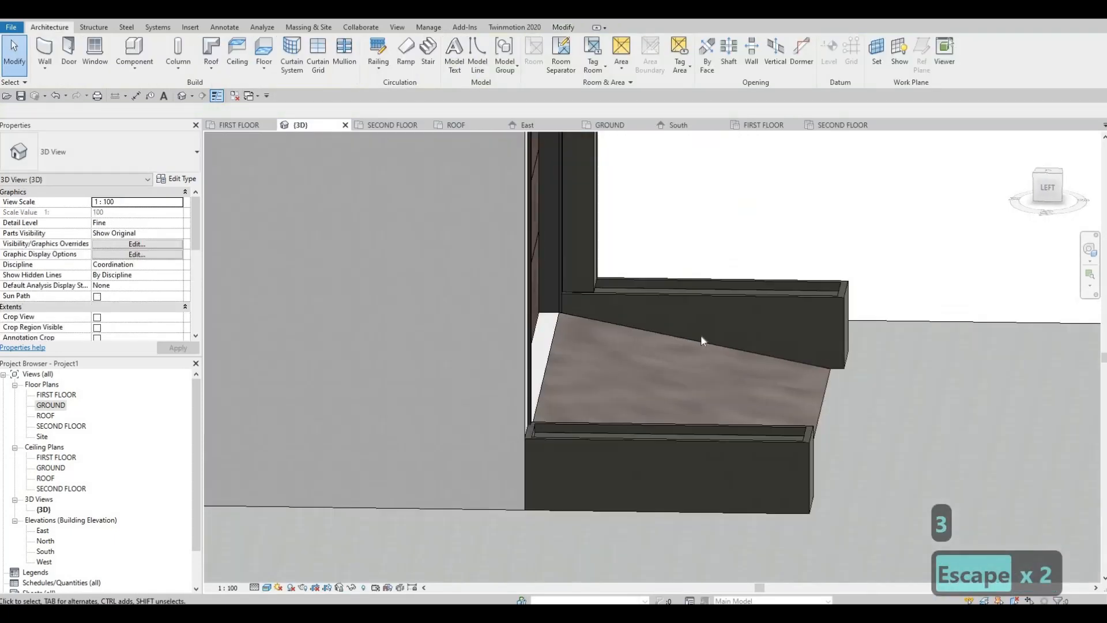
# Examine how the ramp meets the garage door threshold and review its type properties.
pyautogui.click(699, 340)
pyautogui.moveTo(709, 339)
pyautogui.keyDown('shift'); pyautogui.mouseDown(button='middle')
pyautogui.moveTo(690, 312)
pyautogui.moveTo(684, 366)
pyautogui.moveTo(698, 337)
pyautogui.mouseUp(button='middle'); pyautogui.keyUp('shift')
pyautogui.scroll(2, 698, 337)
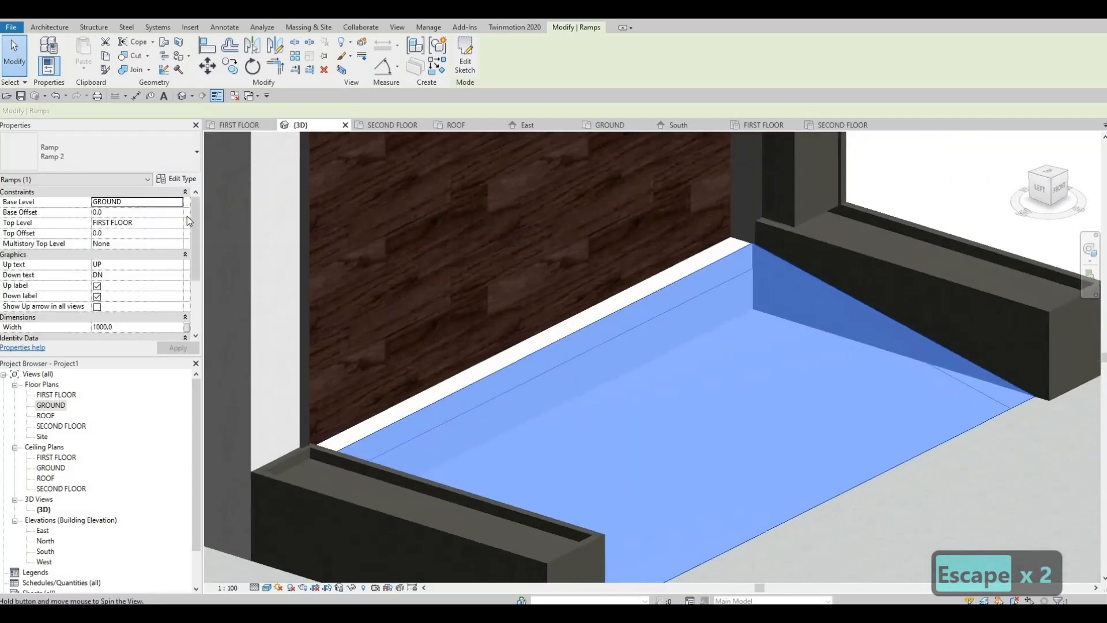
pyautogui.click(183, 181)
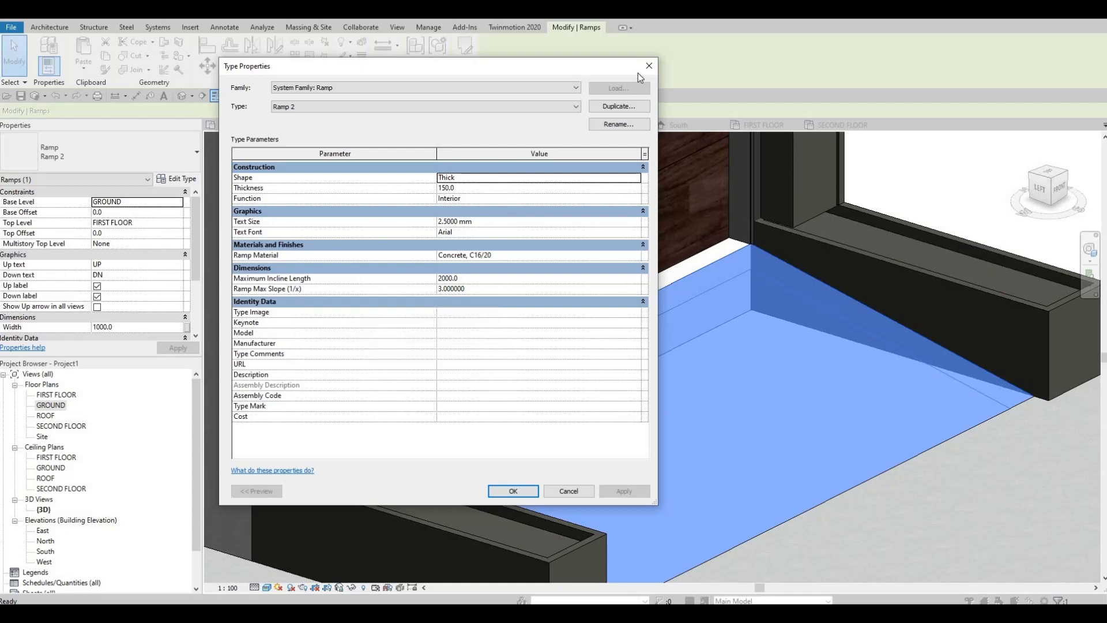
pyautogui.press('Escape')
pyautogui.press('Escape')
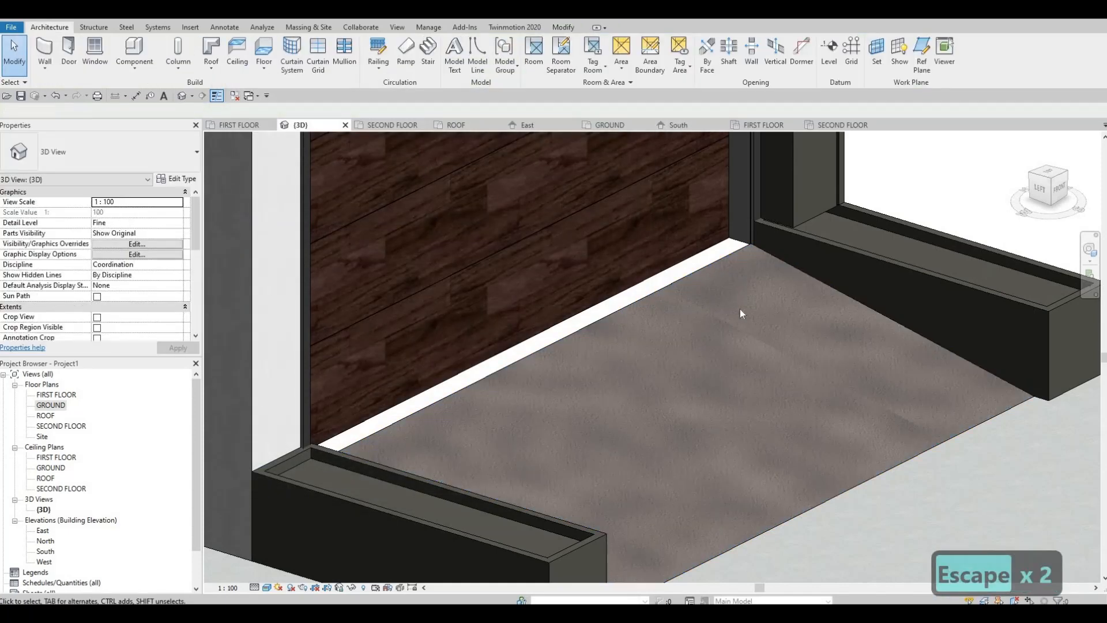
pyautogui.keyDown('shift'); pyautogui.moveTo(741, 311); pyautogui.dragTo(482, 318, button='middle'); pyautogui.keyUp('shift')
pyautogui.click(777, 384)
pyautogui.press('Escape')
pyautogui.press('Escape')
pyautogui.scroll(-3, 555, 382)
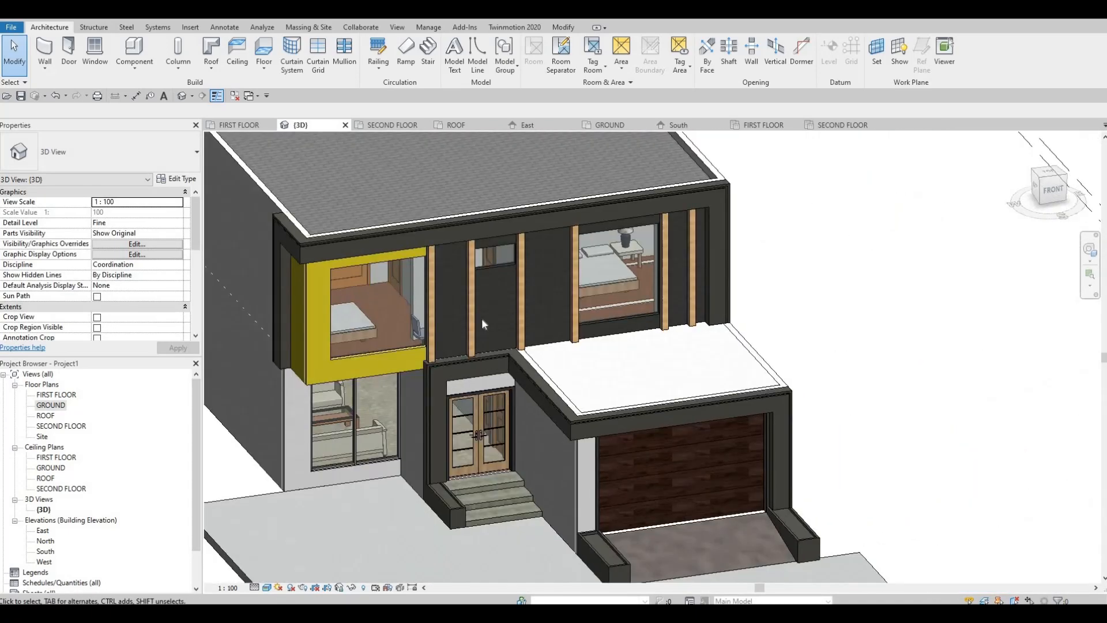
# Examine the front of the whole house with the ramp, entrance steps and paved slab in 3D.
pyautogui.scroll(-1, 334, 510)
pyautogui.moveTo(334, 510); pyautogui.dragTo(404, 277, button='middle')
pyautogui.scroll(-3, 555, 336)
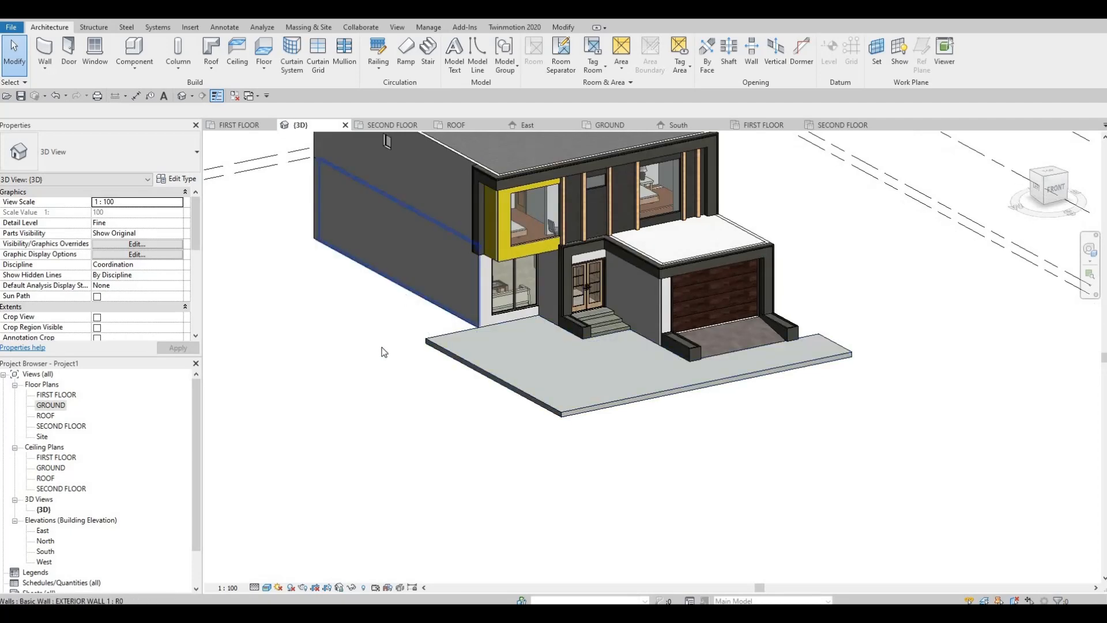
pyautogui.moveTo(530, 342); pyautogui.dragTo(642, 314, button='middle')
pyautogui.scroll(-1, 641, 314)
pyautogui.moveTo(465, 331); pyautogui.dragTo(376, 331, button='middle')
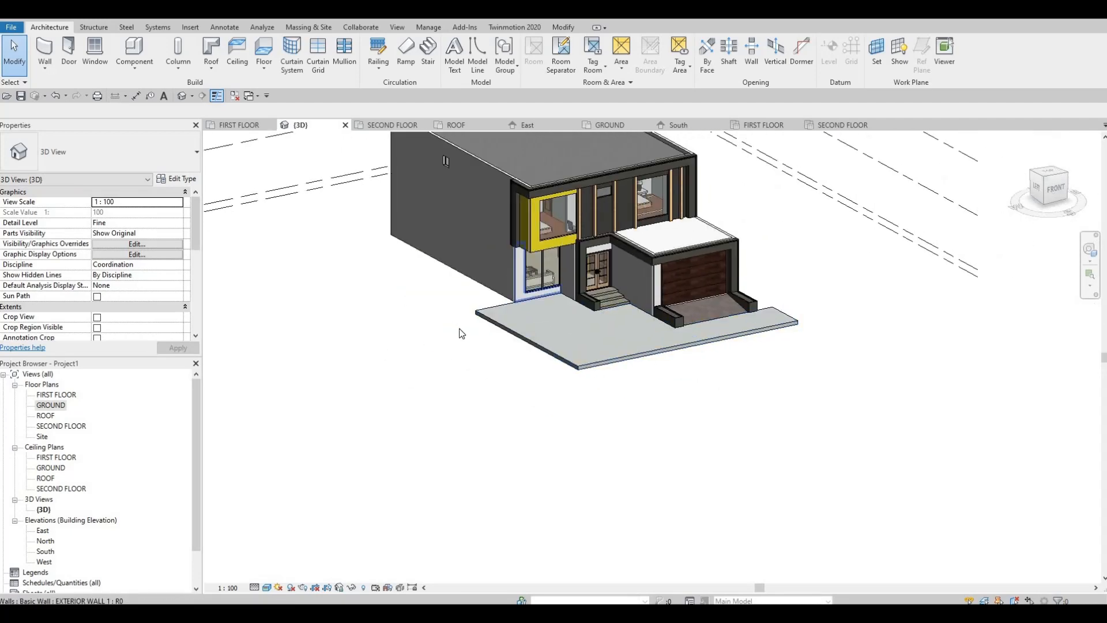
pyautogui.moveTo(538, 335); pyautogui.dragTo(493, 342, button='middle')
pyautogui.scroll(-1, 267, 381)
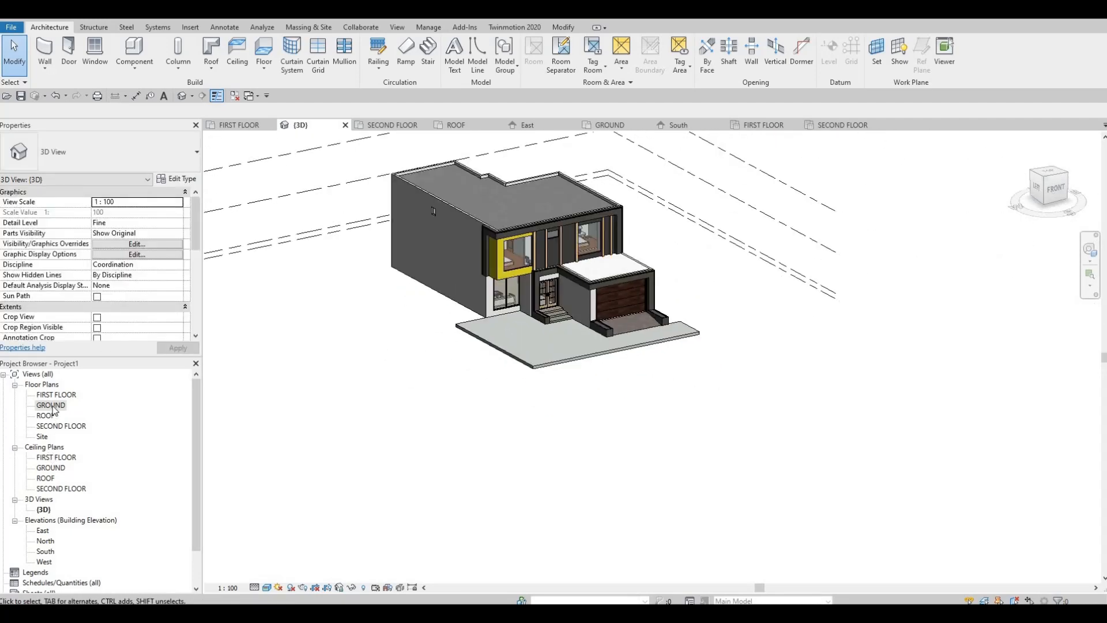
# In the GROUND floor plan, start a new floor and duplicate the FLOOR 5 type as FLOOR 6.
pyautogui.doubleClick(50, 405)
pyautogui.scroll(-2, 484, 413)
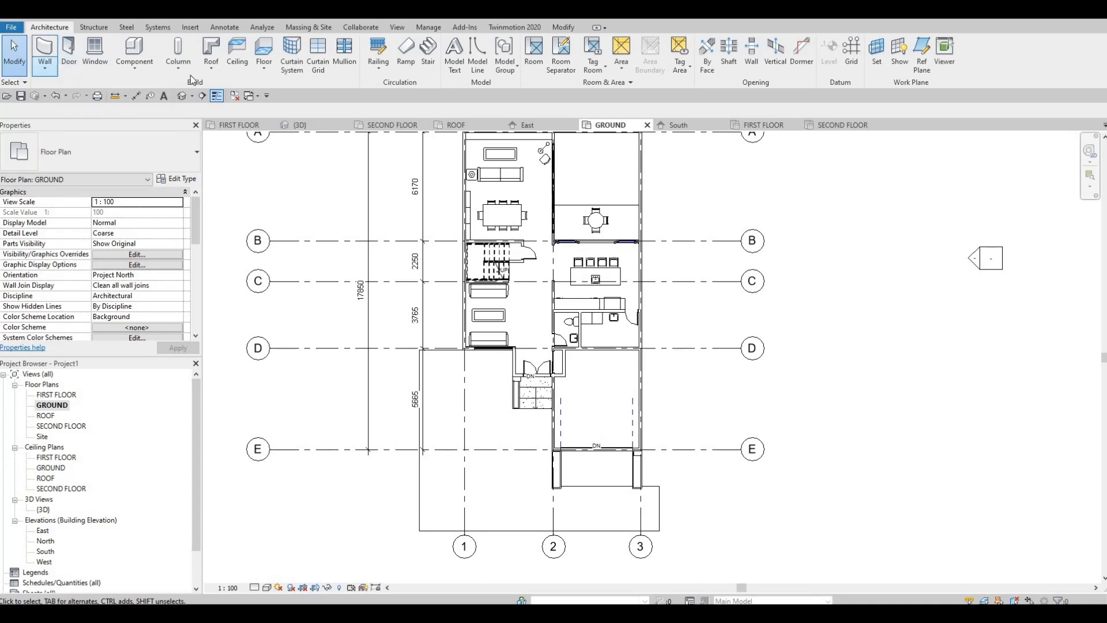
pyautogui.click(264, 51)
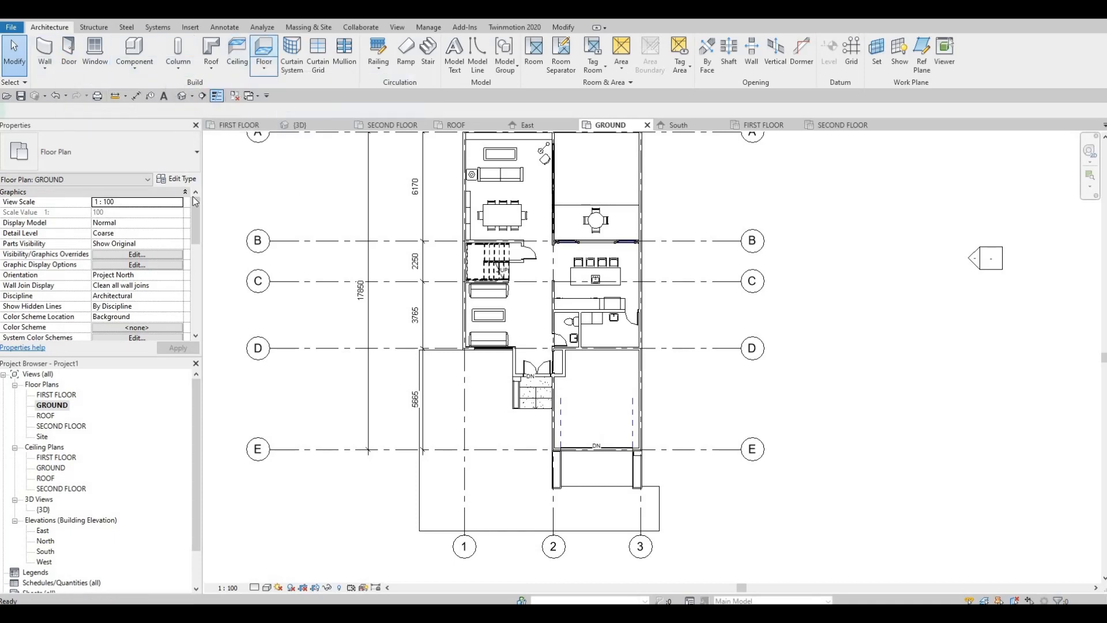
pyautogui.click(176, 178)
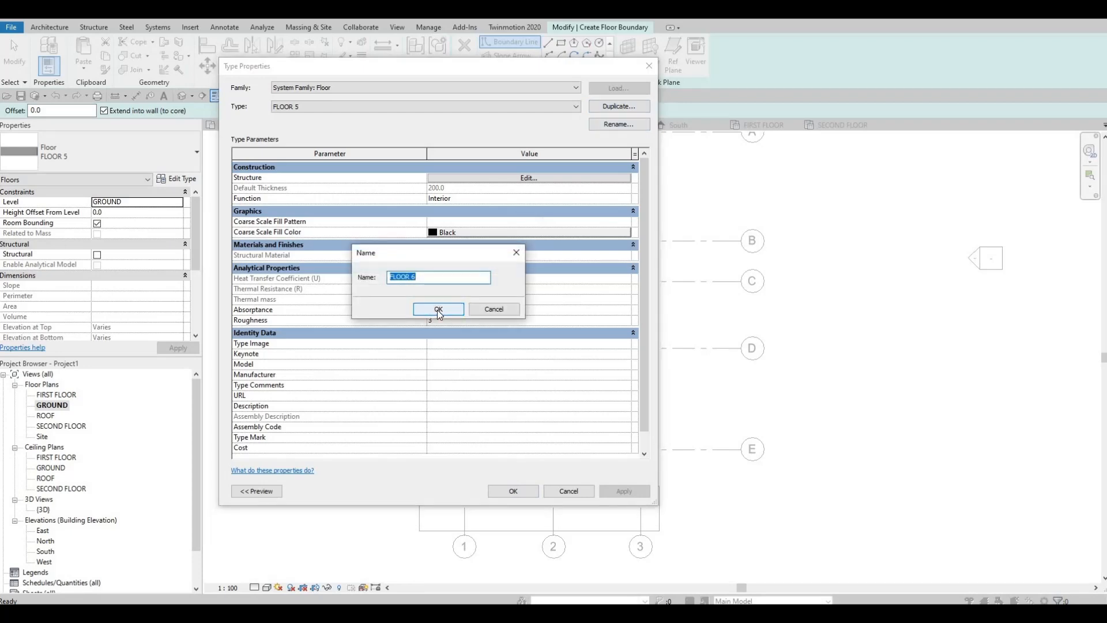
pyautogui.click(437, 310)
# Assign the Grass material to the structure layer of FLOOR 6 and accept the type changes.
pyautogui.click(493, 179)
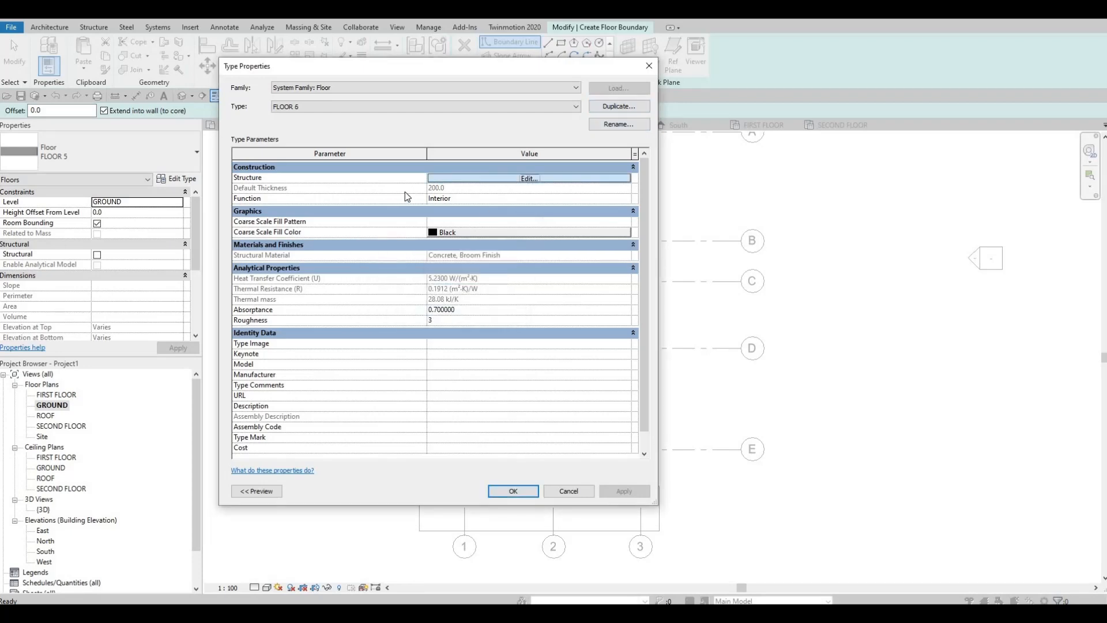
pyautogui.click(407, 177)
pyautogui.click(407, 177)
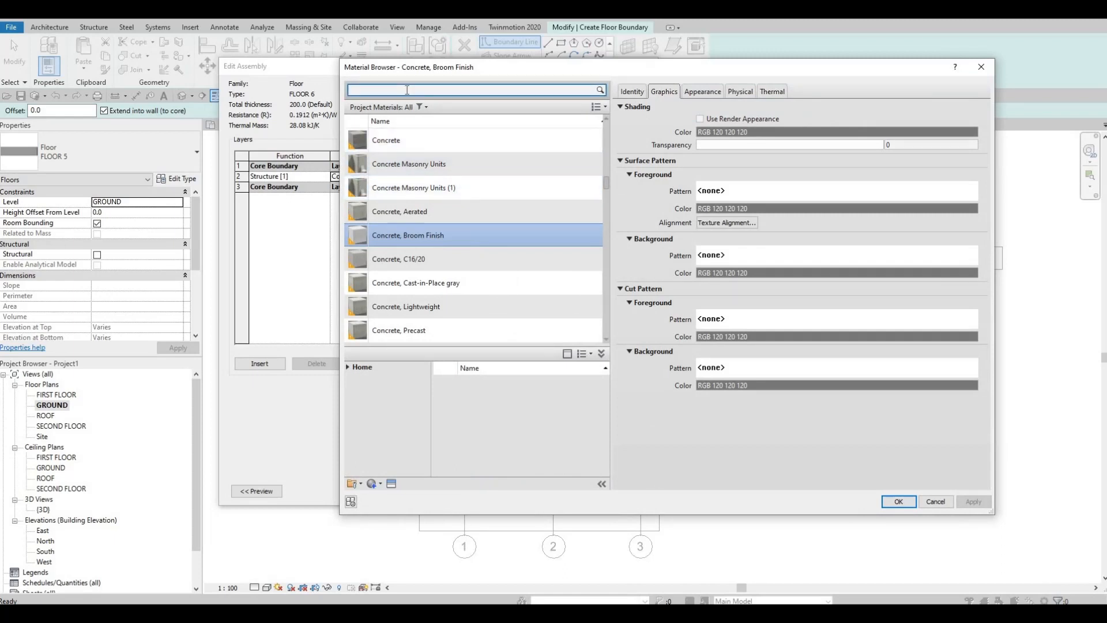
pyautogui.write('GRASS')
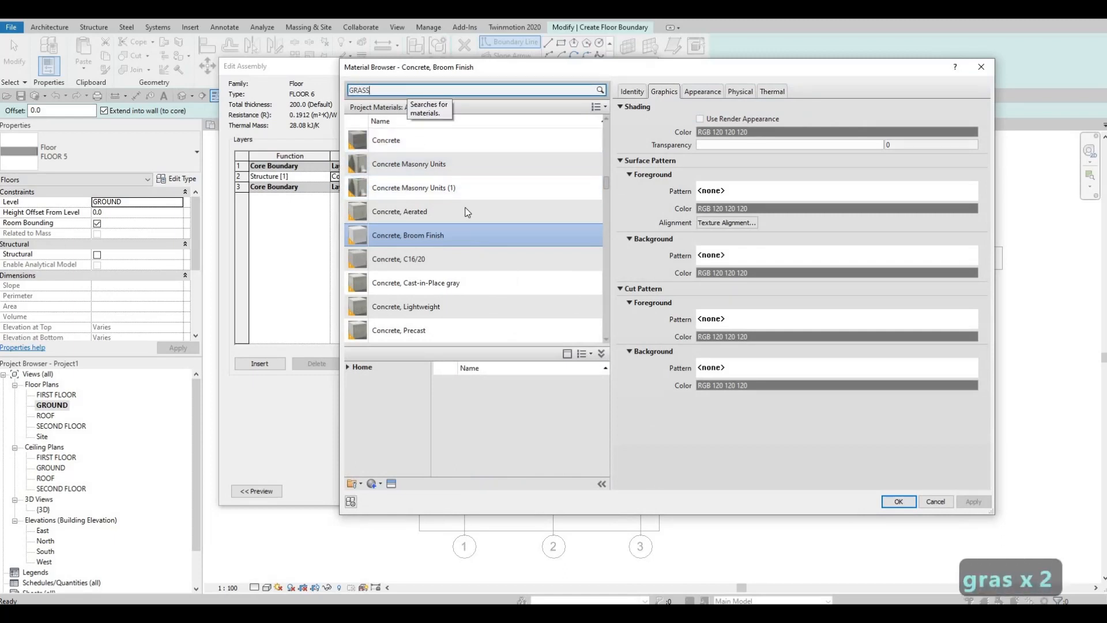
pyautogui.click(461, 153)
pyautogui.click(910, 504)
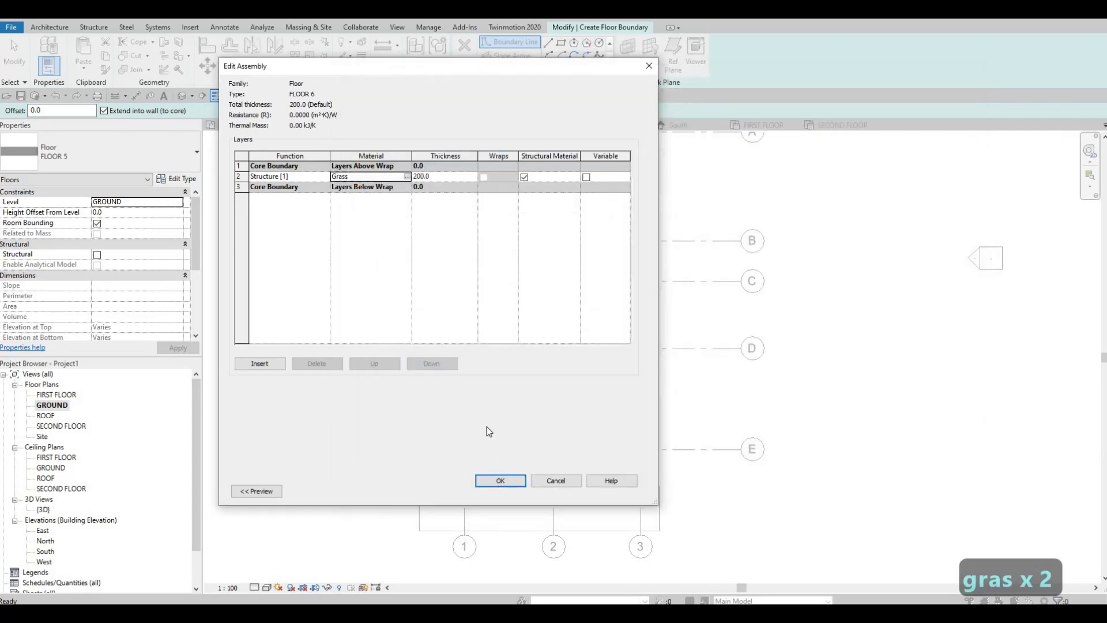
pyautogui.click(499, 480)
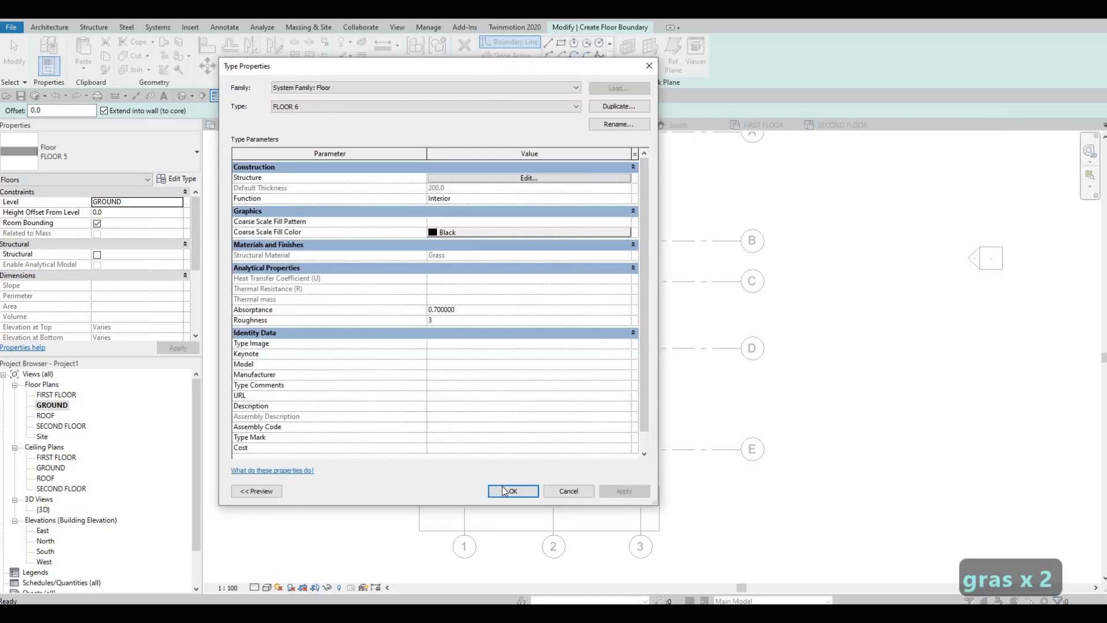
pyautogui.press('Return')
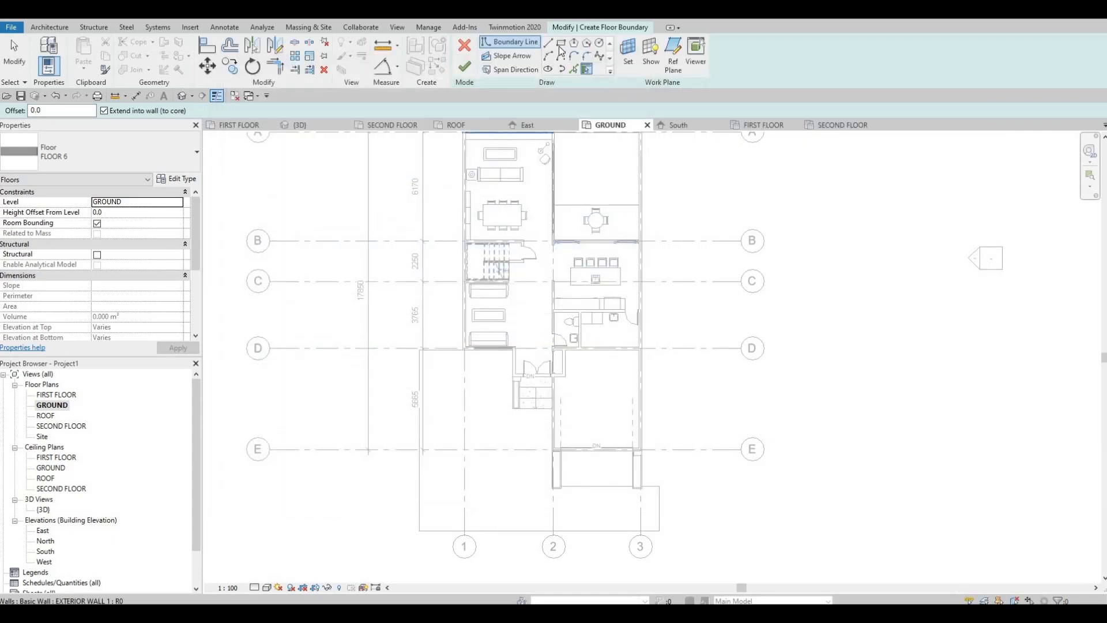
# Draw a rectangular floor boundary about 38500 by 19200 mm outward from the outer wall on grid 1, starting at the front wall line near grid D.
pyautogui.scroll(3, 470, 356)
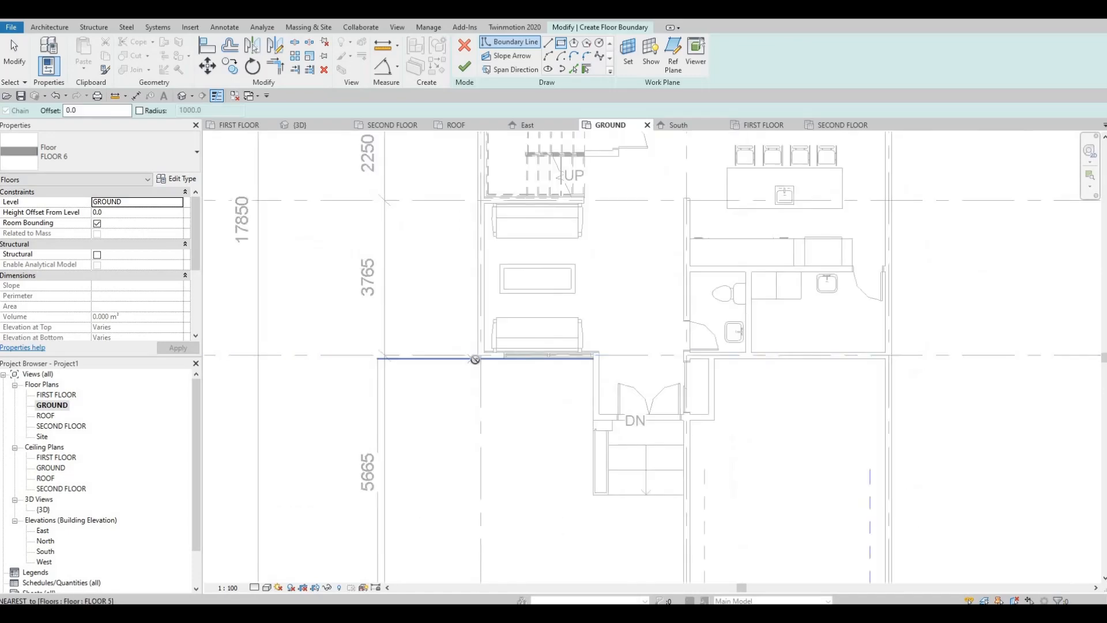
pyautogui.click(477, 359)
pyautogui.scroll(-4, 425, 339)
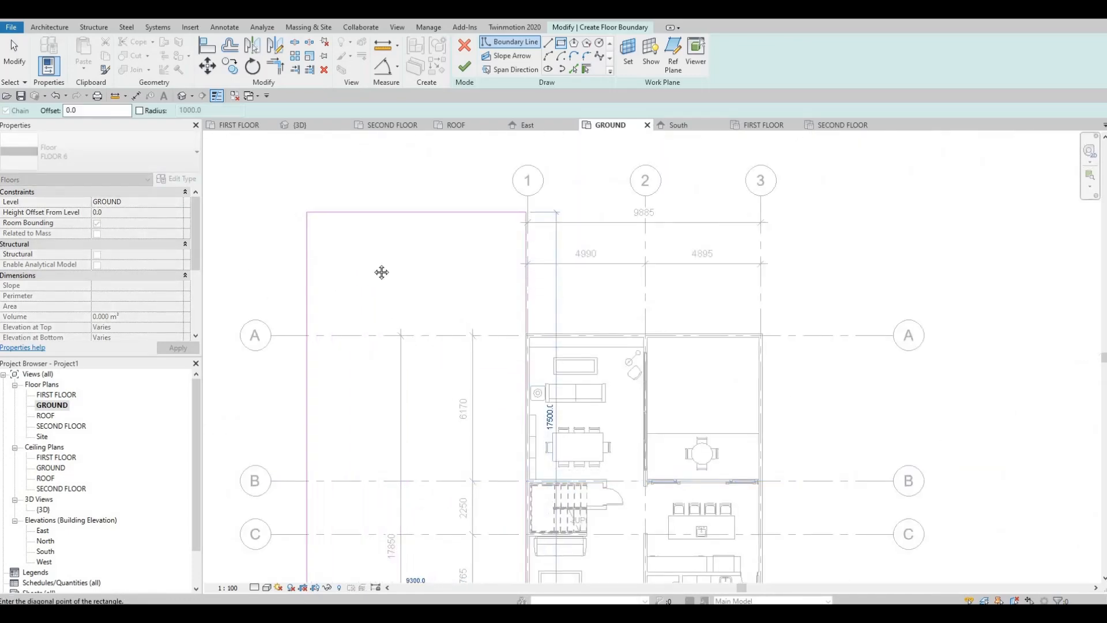
pyautogui.scroll(-2, 349, 242)
pyautogui.moveTo(349, 240); pyautogui.dragTo(517, 238, button='middle')
pyautogui.scroll(-2, 259, 241)
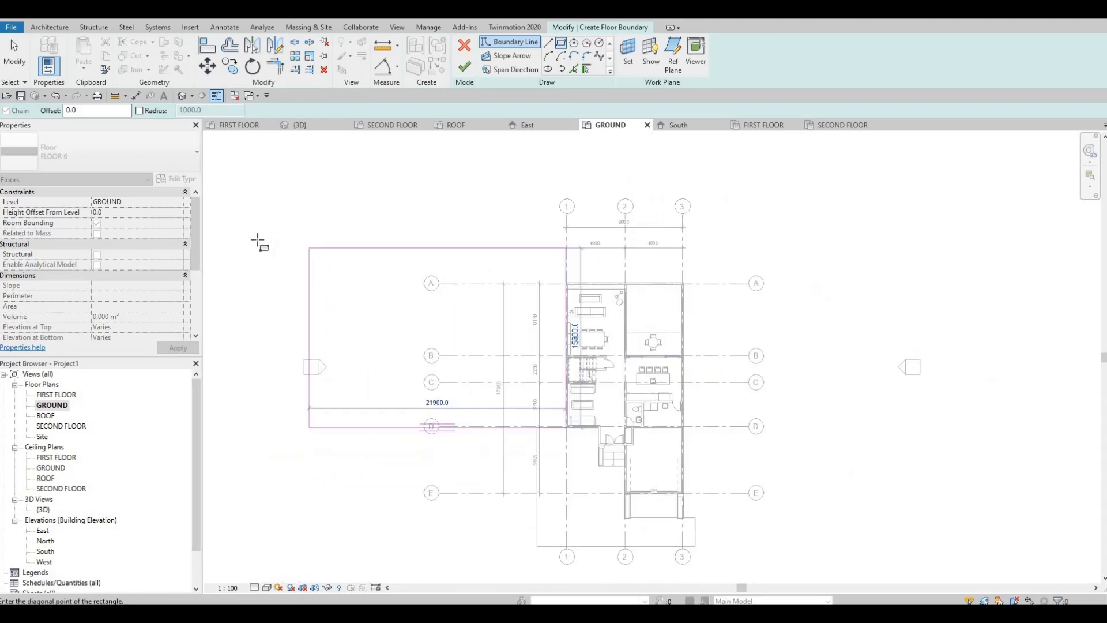
pyautogui.moveTo(237, 236); pyautogui.dragTo(349, 255, button='middle')
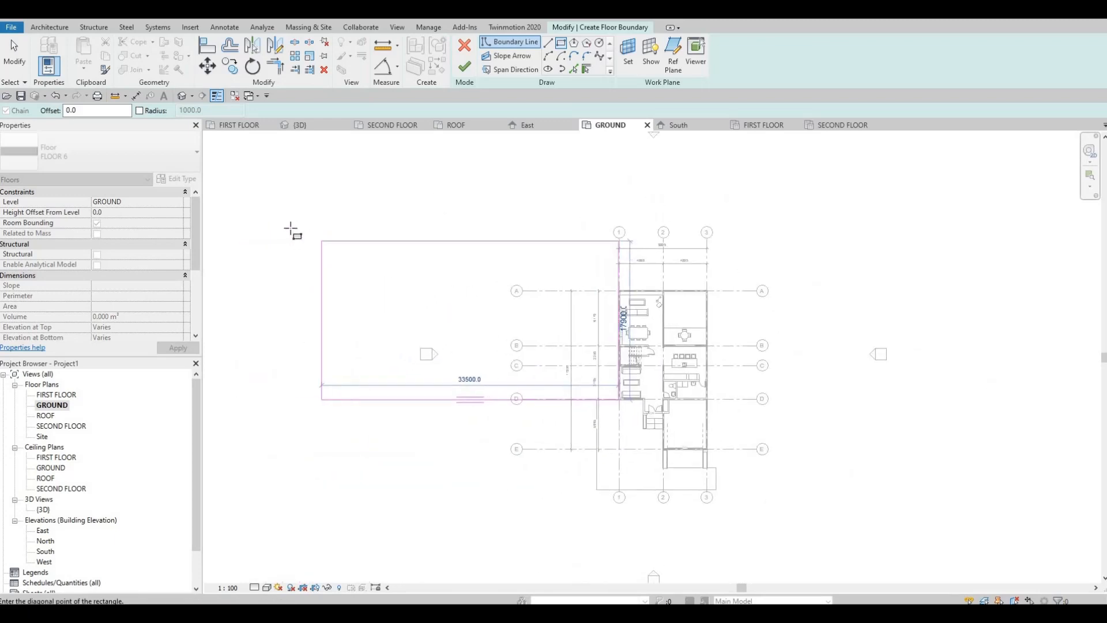
pyautogui.click(279, 233)
pyautogui.press('Escape')
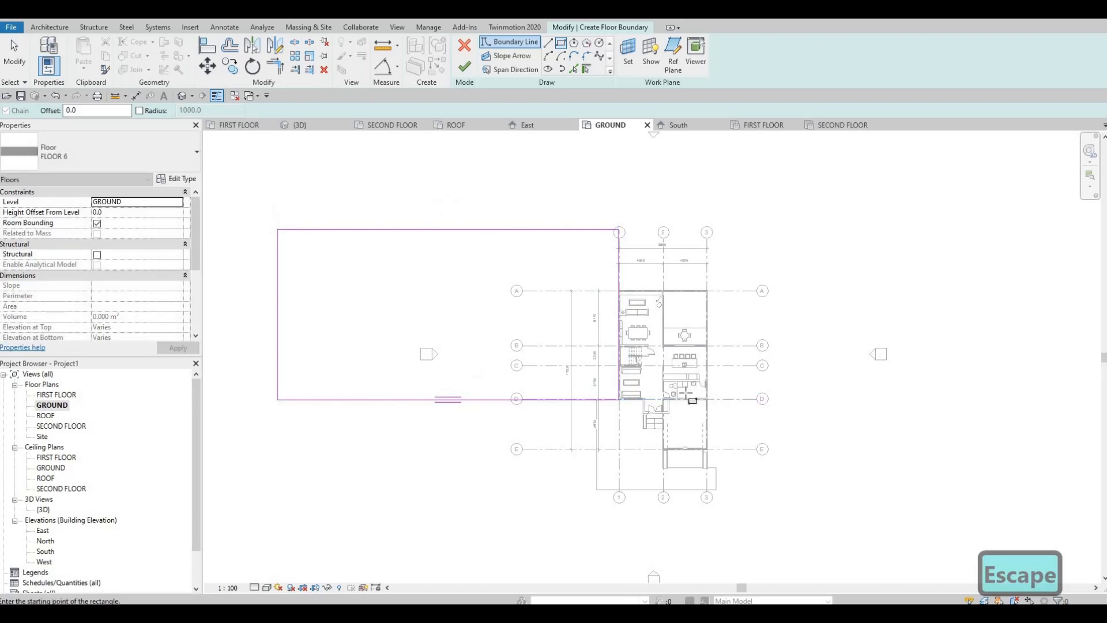
# Draw a second rectangle about 47750 by 19200 mm outward from the grid 3 wall near grid D, aligned with the first rectangle's rear edge.
pyautogui.scroll(2, 693, 397)
pyautogui.scroll(4, 694, 397)
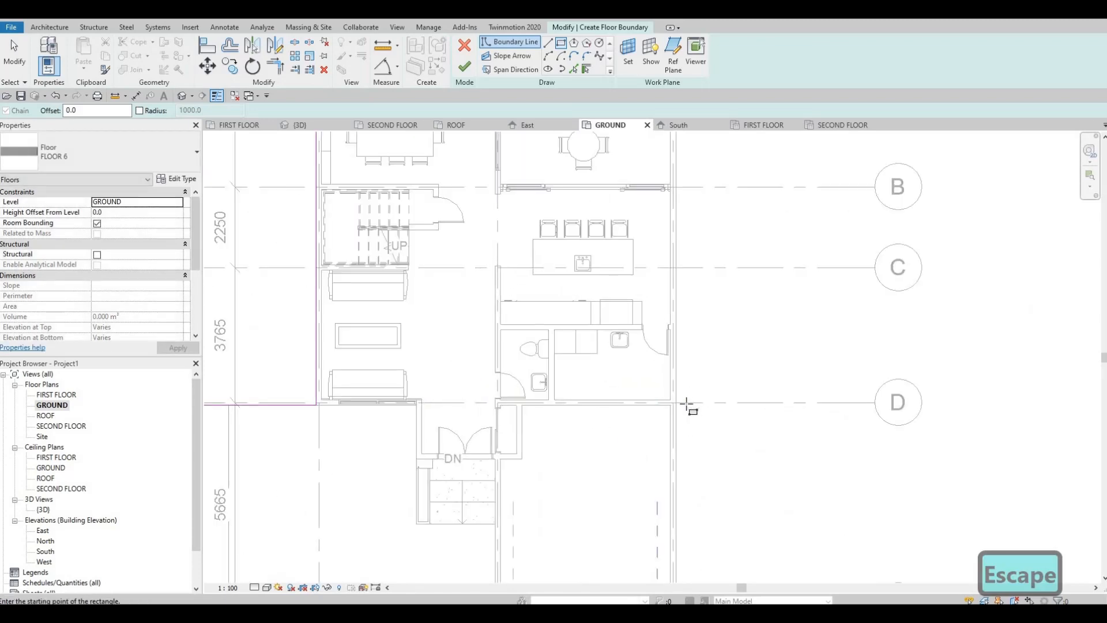
pyautogui.click(657, 408)
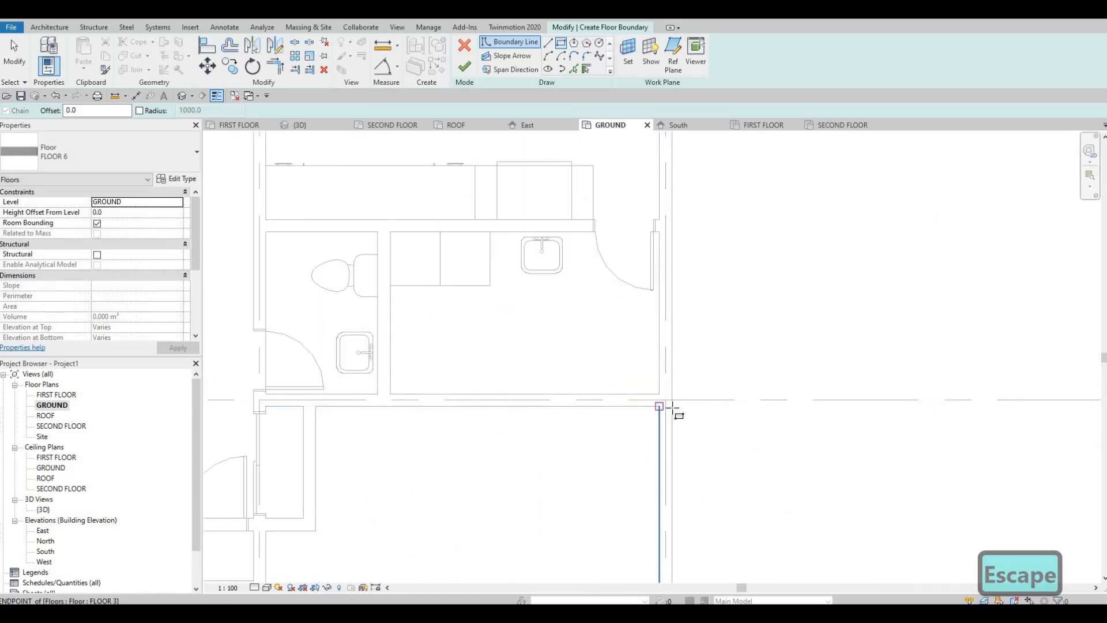
pyautogui.moveTo(823, 375); pyautogui.dragTo(859, 334, button='middle')
pyautogui.scroll(-6, 859, 335)
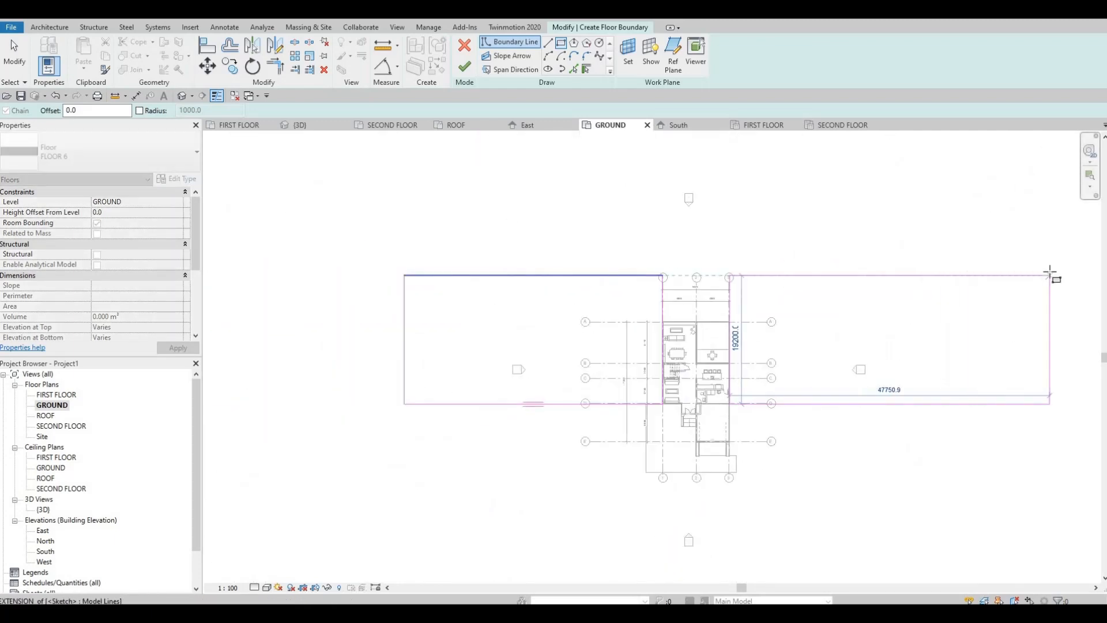
pyautogui.click(1049, 275)
pyautogui.press('Escape')
pyautogui.press('Escape')
pyautogui.press('Escape')
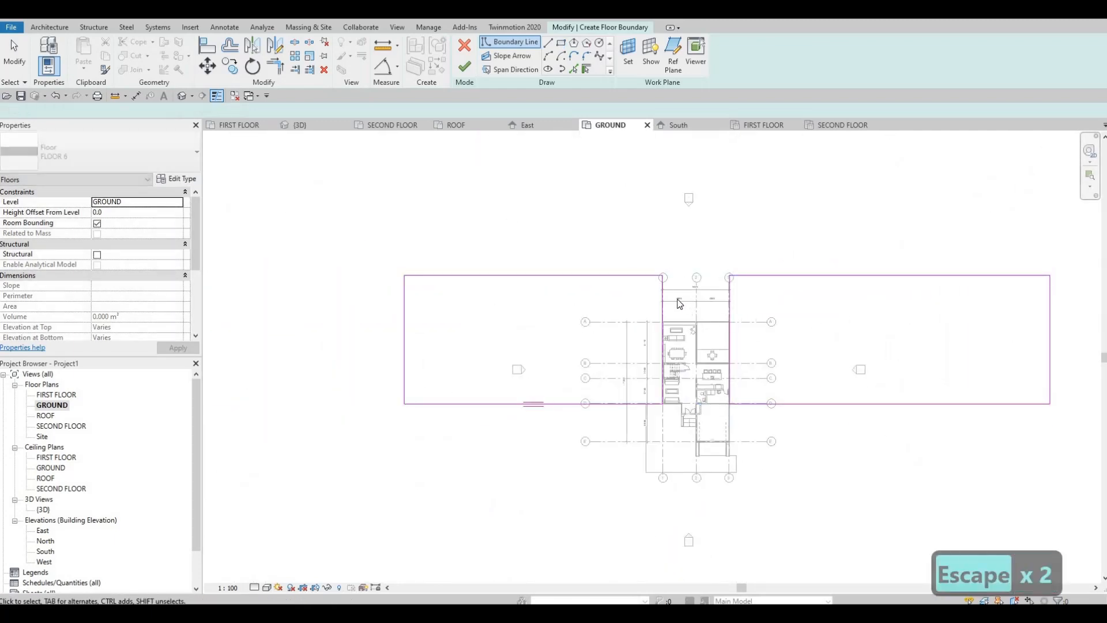
# Move the rear edge of the grid 1 side rectangle about 20000 mm further back, away from the house.
pyautogui.moveTo(613, 275); pyautogui.dragTo(656, 142)
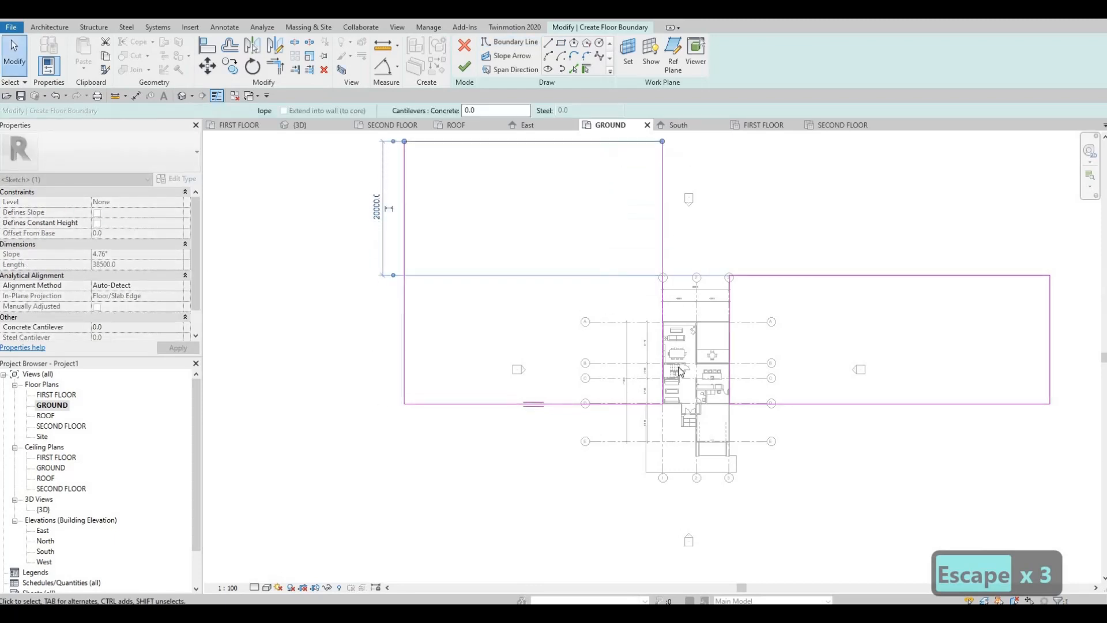
pyautogui.moveTo(714, 289); pyautogui.dragTo(698, 384, button='middle')
pyautogui.press('Escape')
pyautogui.press('Escape')
# Draw a straight boundary line about 9900 mm long along the house's rear wall at grid A, connecting the two rectangles.
pyautogui.scroll(3, 698, 381)
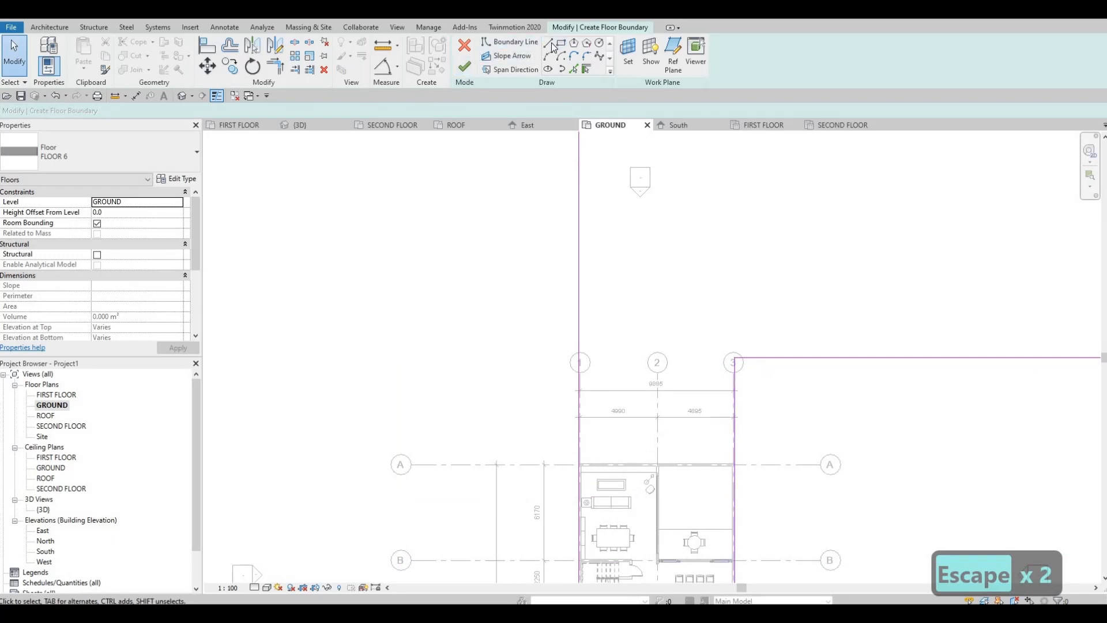
pyautogui.scroll(4, 595, 471)
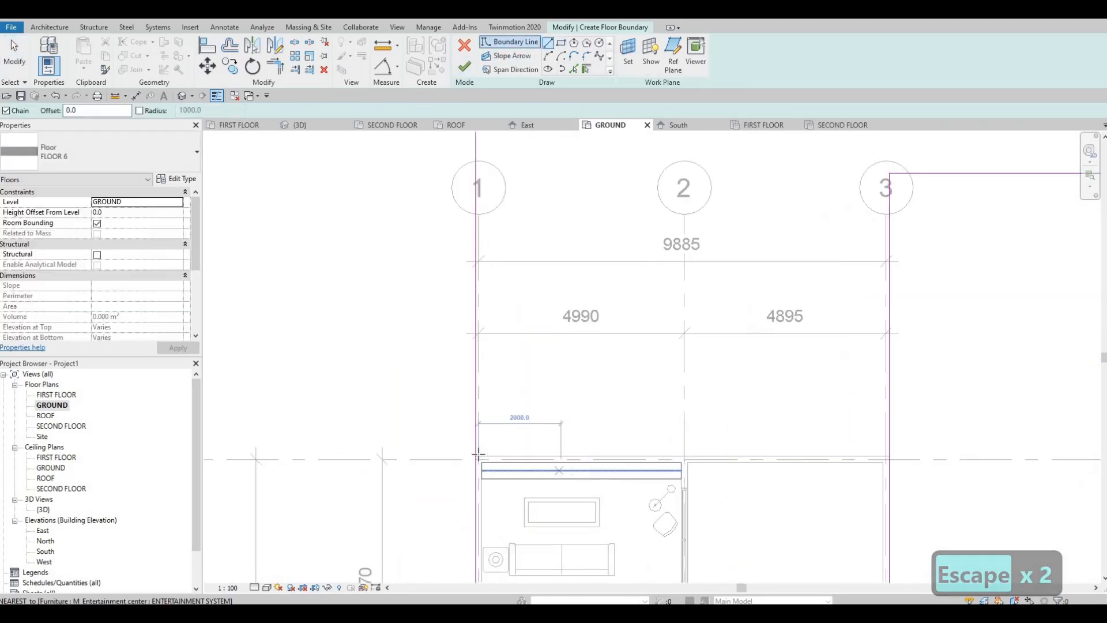
pyautogui.click(476, 455)
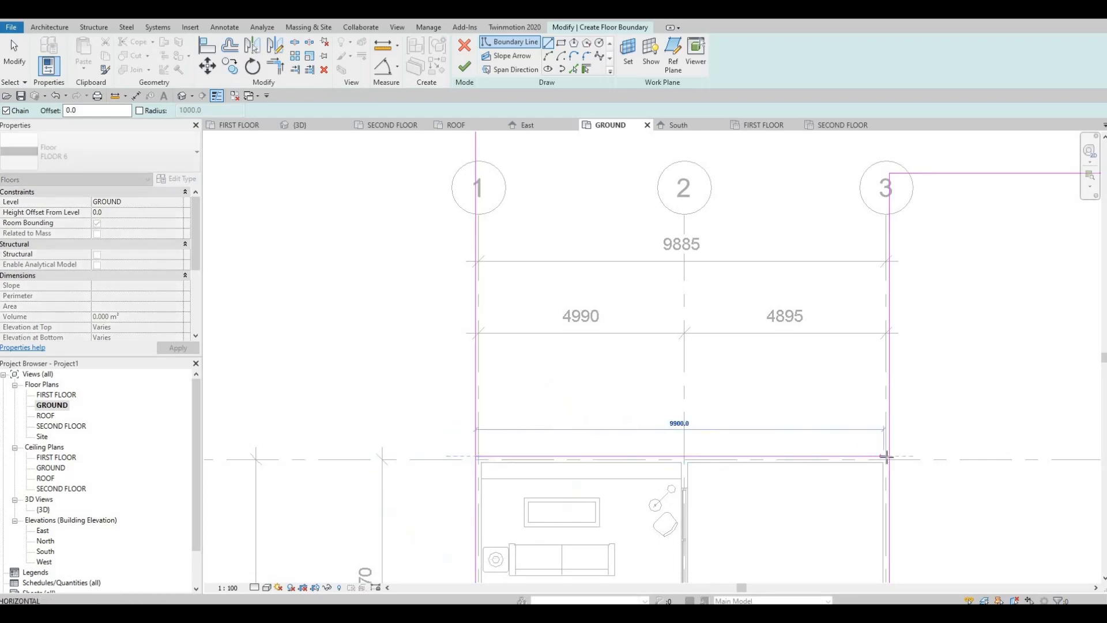
pyautogui.click(888, 456)
pyautogui.press('Escape')
pyautogui.scroll(-6, 646, 405)
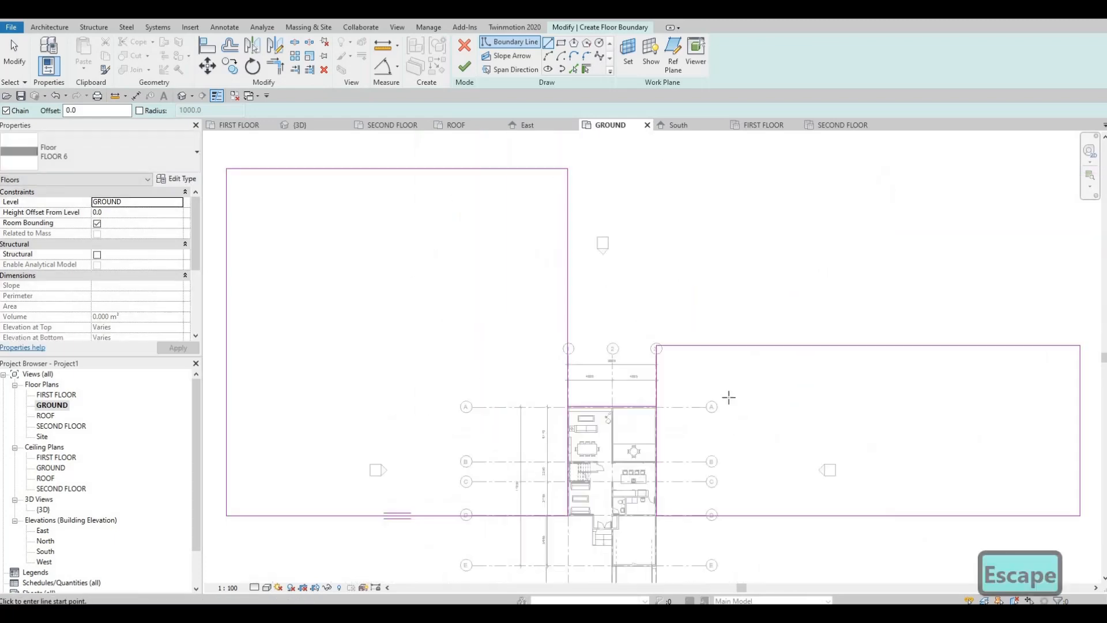
# Trim the inner edges of both side rectangles to the boundary line along the rear wall at grid A.
pyautogui.press('Escape')
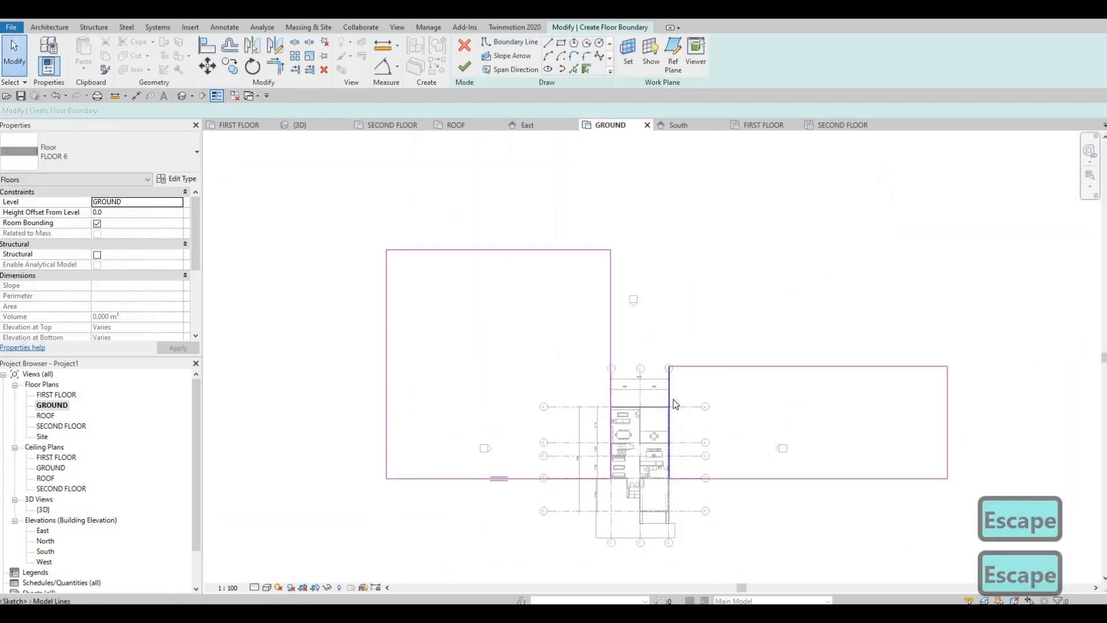
pyautogui.press('t')
pyautogui.press('r')
pyautogui.scroll(2, 661, 402)
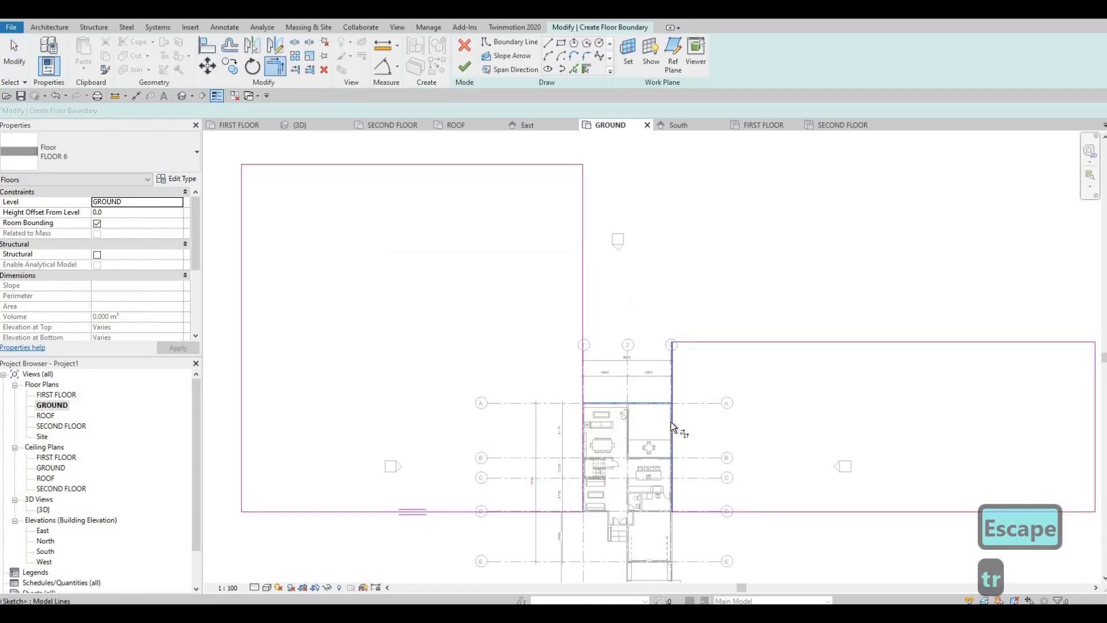
pyautogui.click(579, 415)
# Extend the grid 1 side's rear edge across to meet the outer edge of the grid 3 side rectangle.
pyautogui.scroll(-2, 678, 394)
pyautogui.scroll(-2, 541, 292)
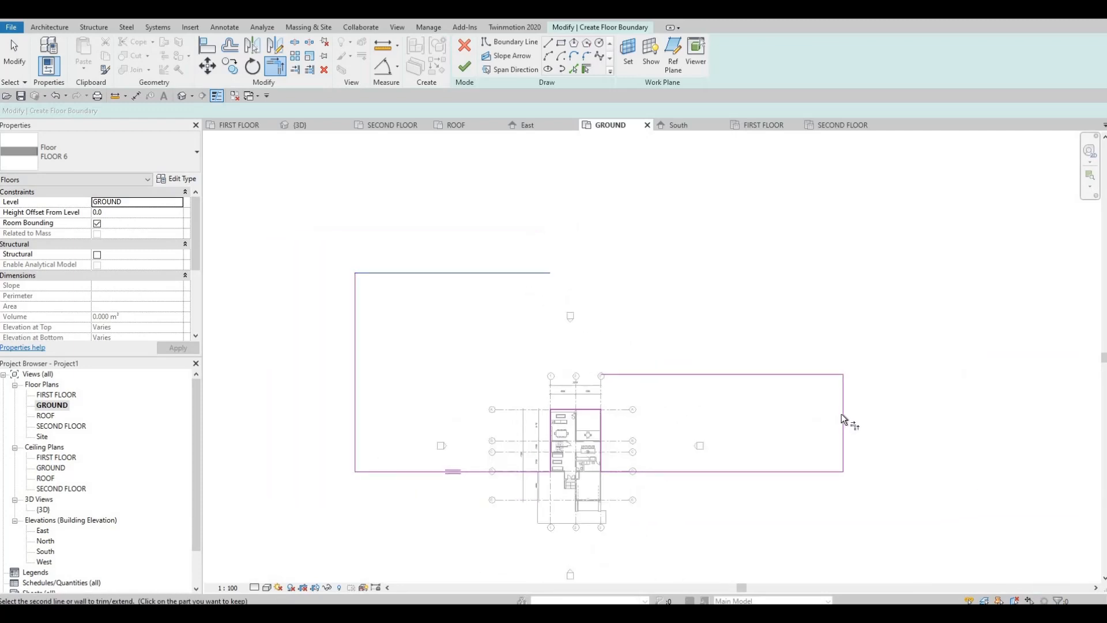
pyautogui.press('Escape')
pyautogui.press('Escape')
# Delete the redundant inner rear edge of the grid 3 side rectangle.
pyautogui.click(778, 376)
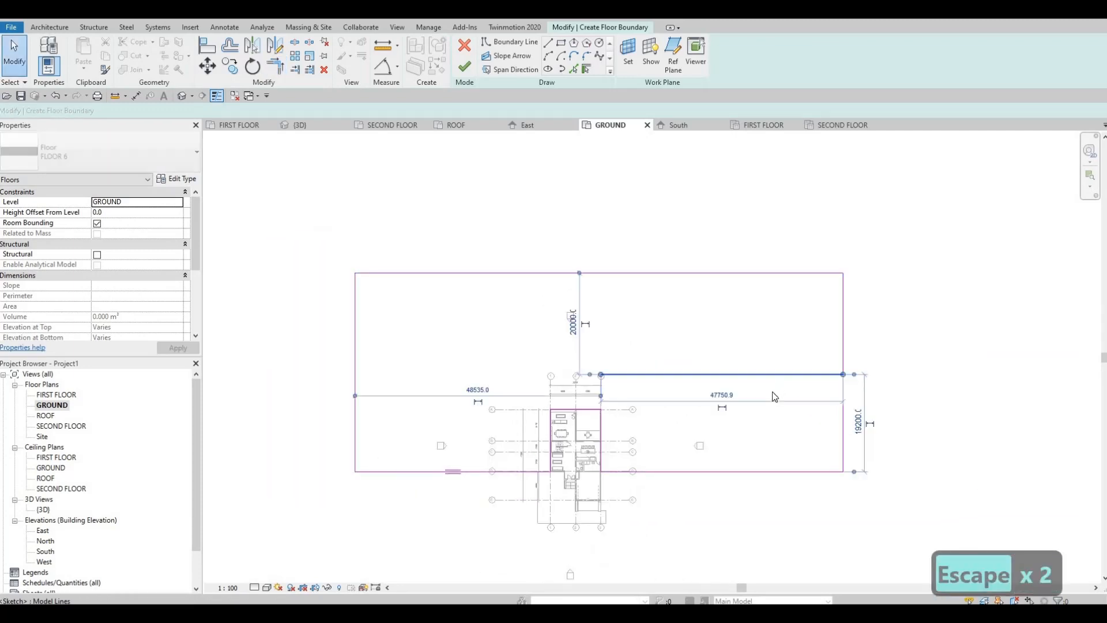
pyautogui.press('Delete')
pyautogui.scroll(-1, 563, 381)
pyautogui.press('Escape')
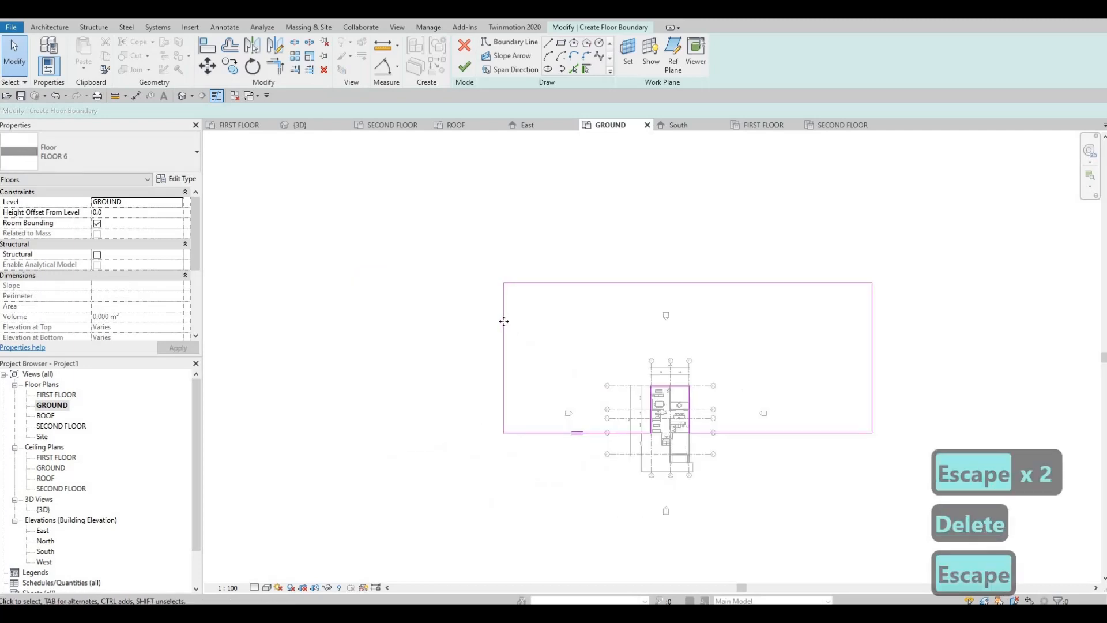
# Move the grass boundary's outer edge on the grid 1 side to 43000 mm from the house and finish the floor sketch.
pyautogui.moveTo(489, 322); pyautogui.dragTo(486, 321)
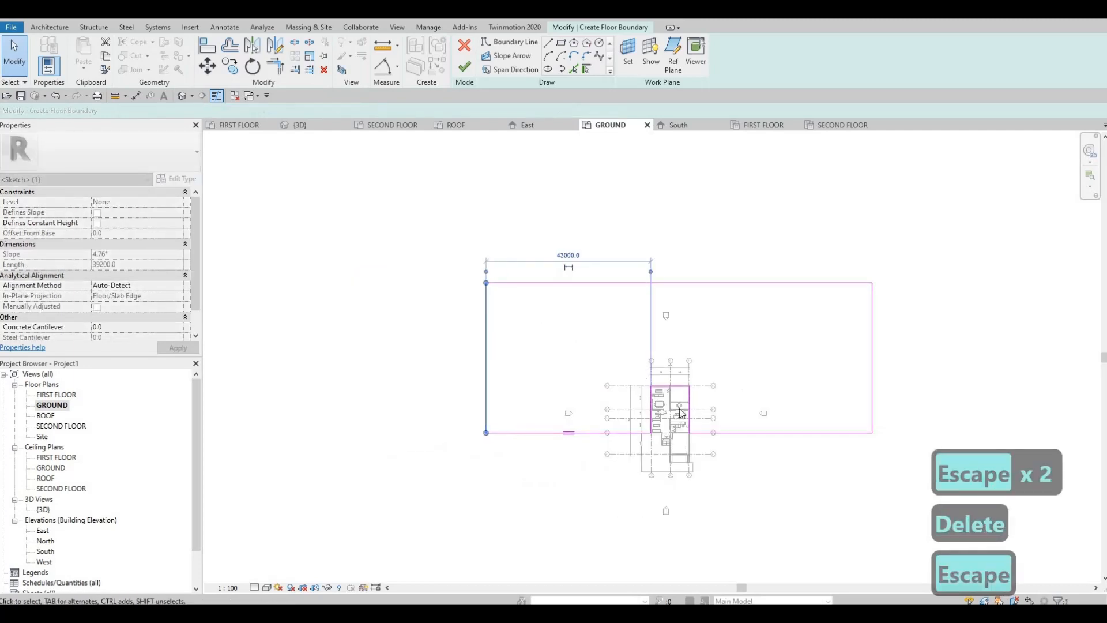
pyautogui.scroll(1, 730, 457)
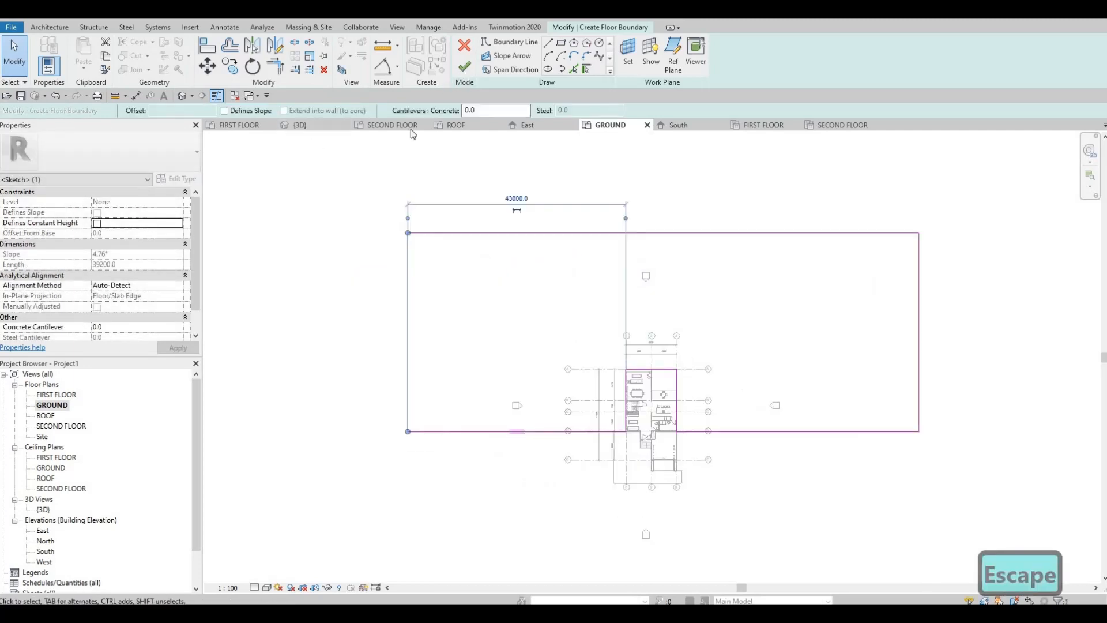
pyautogui.click(464, 67)
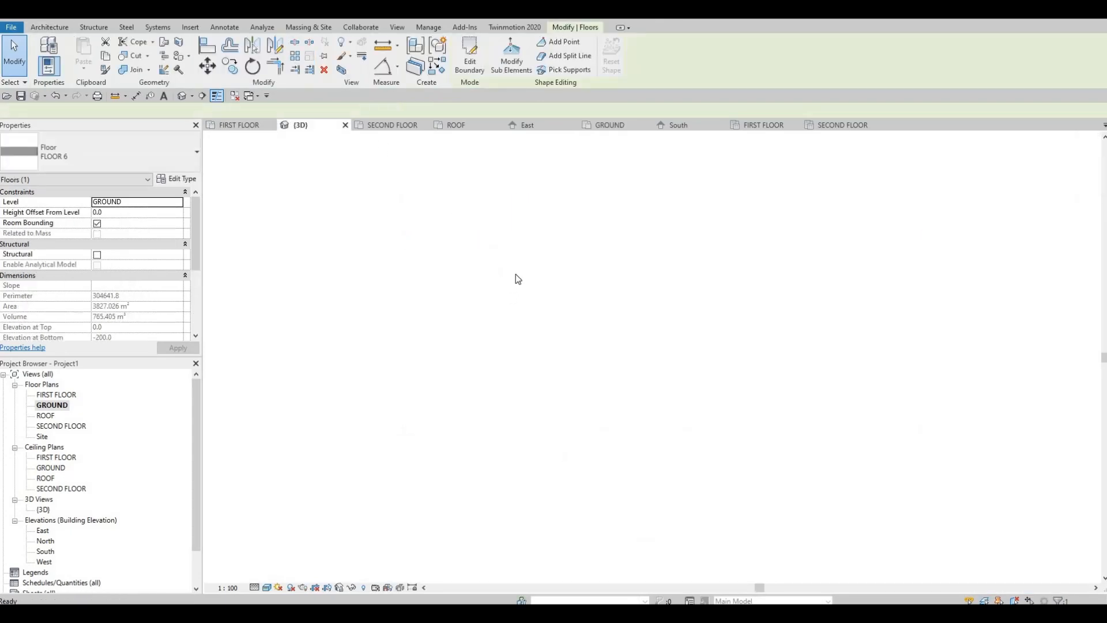
# Edit the front floor's boundary in the GROUND plan, stretching its grid 1 side edge out to the grass floor's outer edge.
pyautogui.press('Escape')
pyautogui.press('Escape')
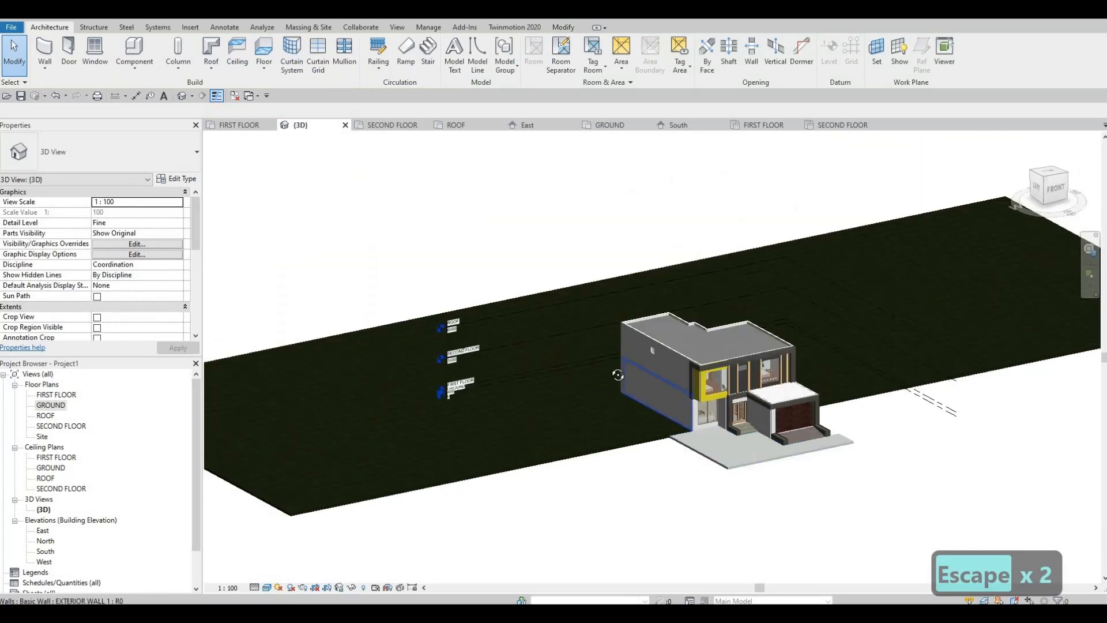
pyautogui.keyDown('shift'); pyautogui.moveTo(618, 375); pyautogui.dragTo(756, 514, button='middle'); pyautogui.keyUp('shift')
pyautogui.keyDown('shift'); pyautogui.moveTo(758, 432); pyautogui.dragTo(728, 412, button='middle'); pyautogui.keyUp('shift')
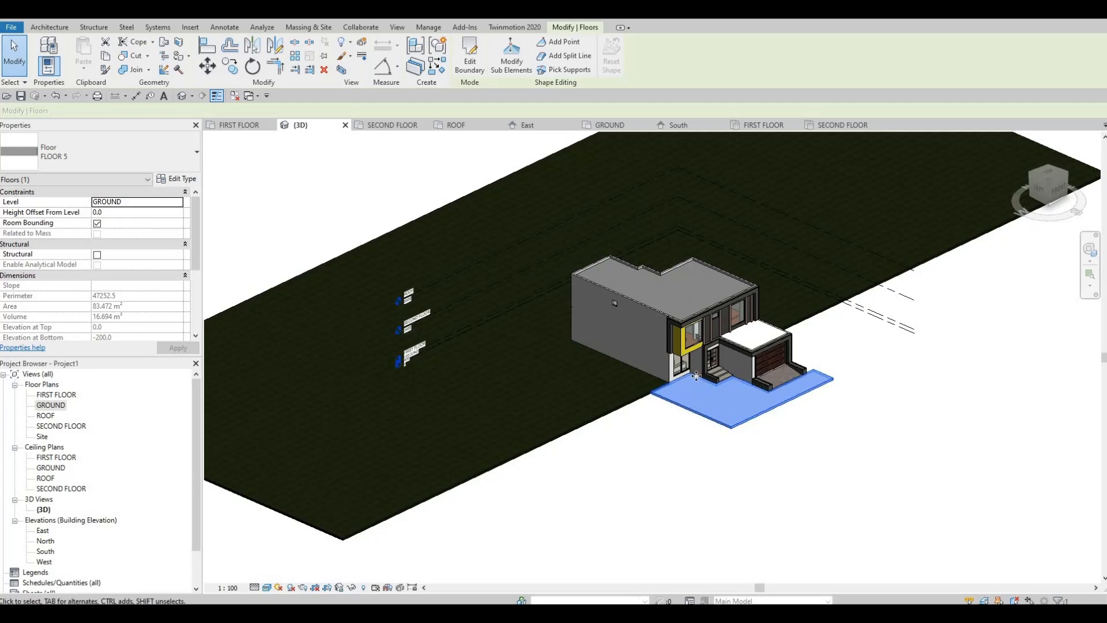
pyautogui.scroll(5, 667, 375)
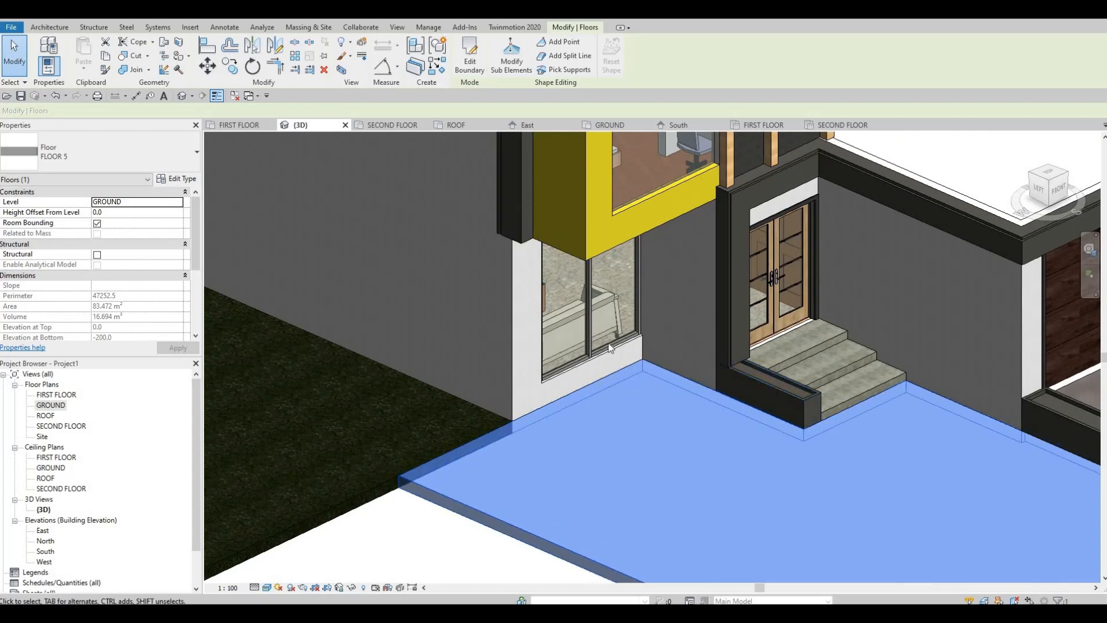
pyautogui.moveTo(609, 346); pyautogui.dragTo(611, 326, button='middle')
pyautogui.scroll(-1, 611, 327)
pyautogui.scroll(-2, 679, 327)
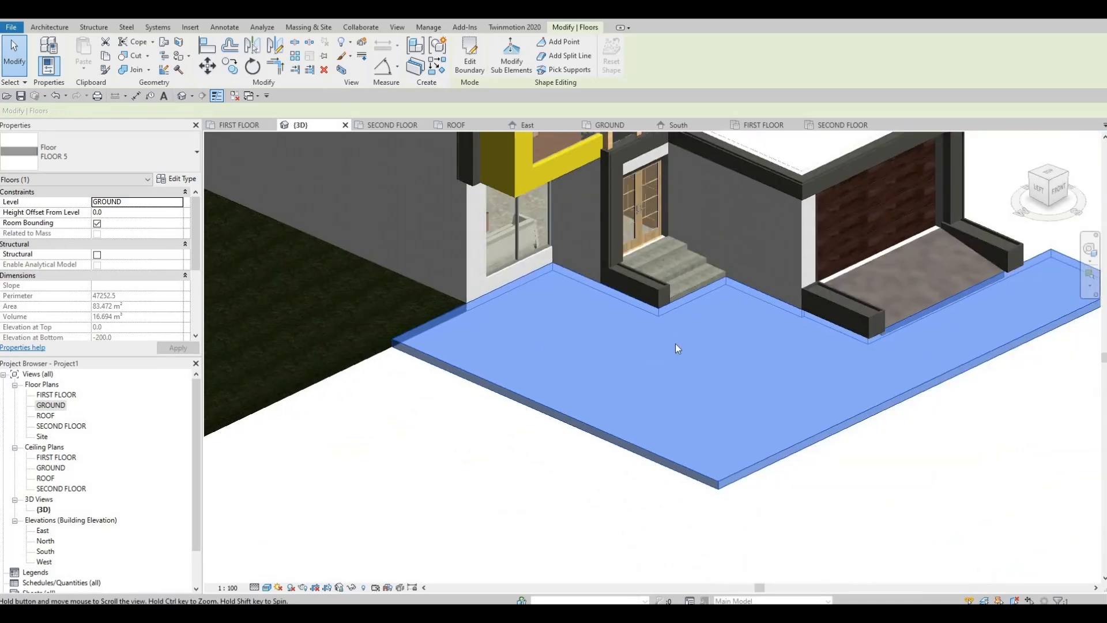
pyautogui.scroll(-1, 680, 357)
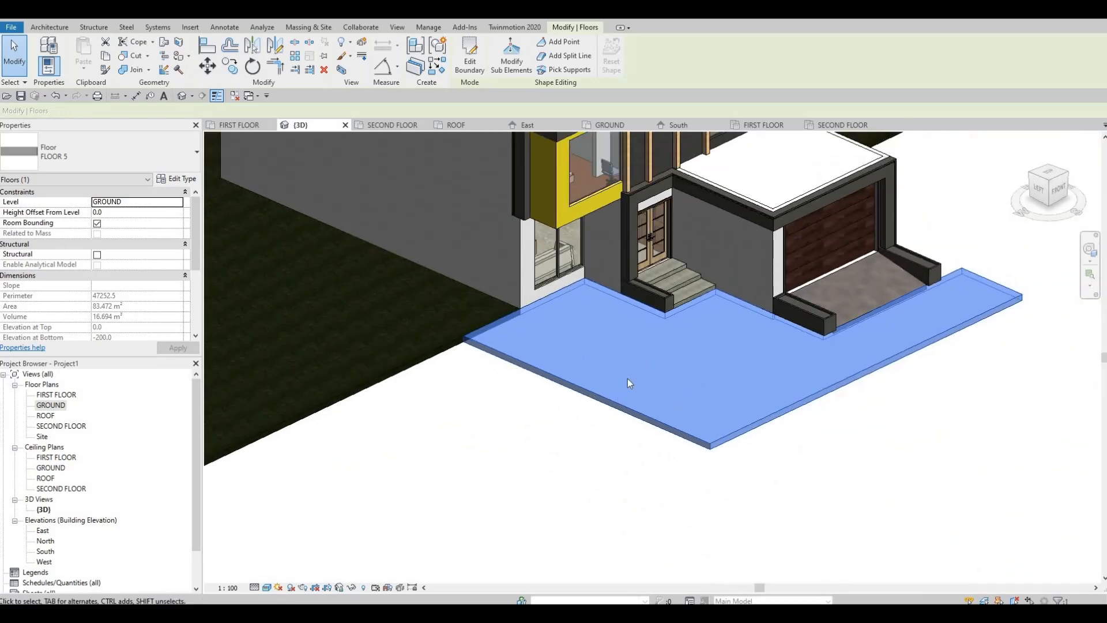
pyautogui.doubleClick(51, 405)
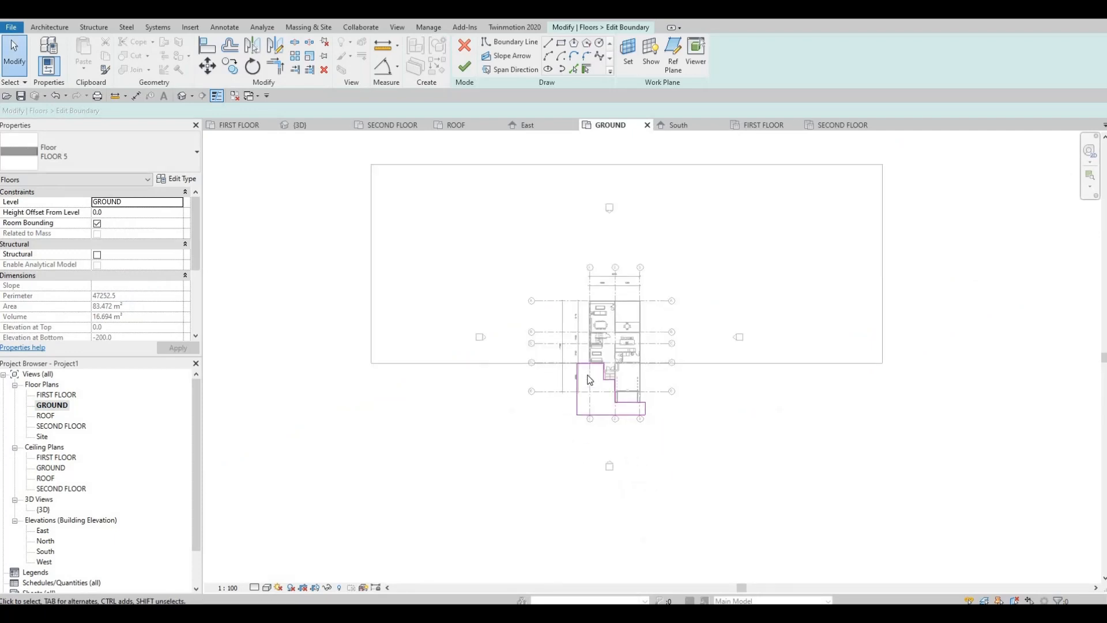
pyautogui.moveTo(328, 381); pyautogui.dragTo(312, 384)
pyautogui.press('Escape')
# Draw a boundary rectangle about 47825 mm wide from the grass floor's front corner beyond grid 3 to grid 3 on the front edge line.
pyautogui.moveTo(673, 403); pyautogui.dragTo(487, 439, button='middle')
pyautogui.scroll(3, 520, 410)
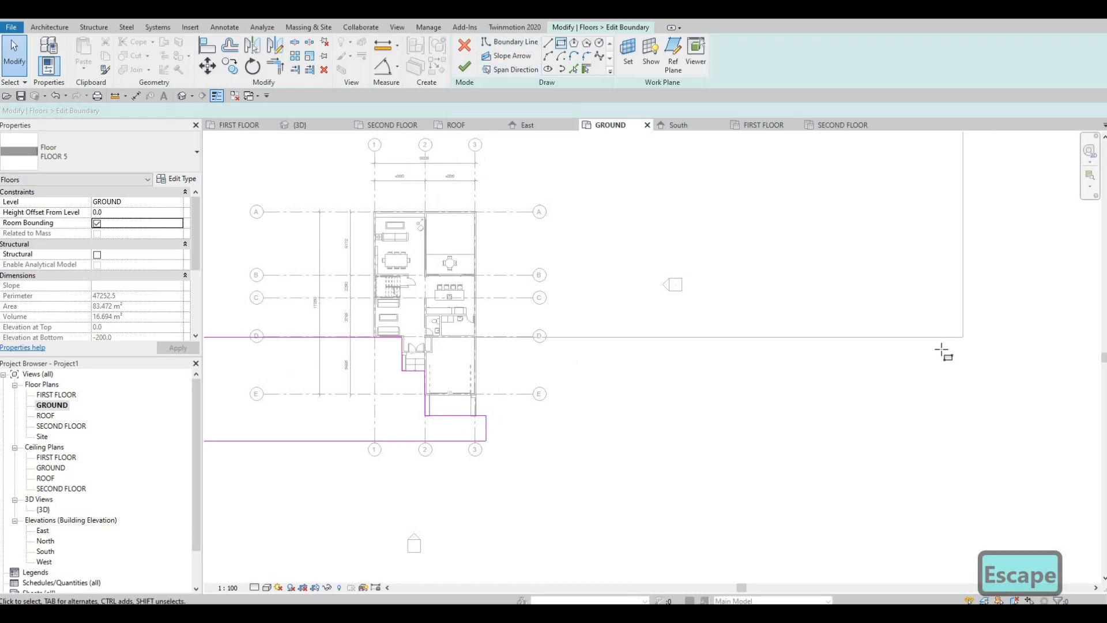
pyautogui.click(962, 338)
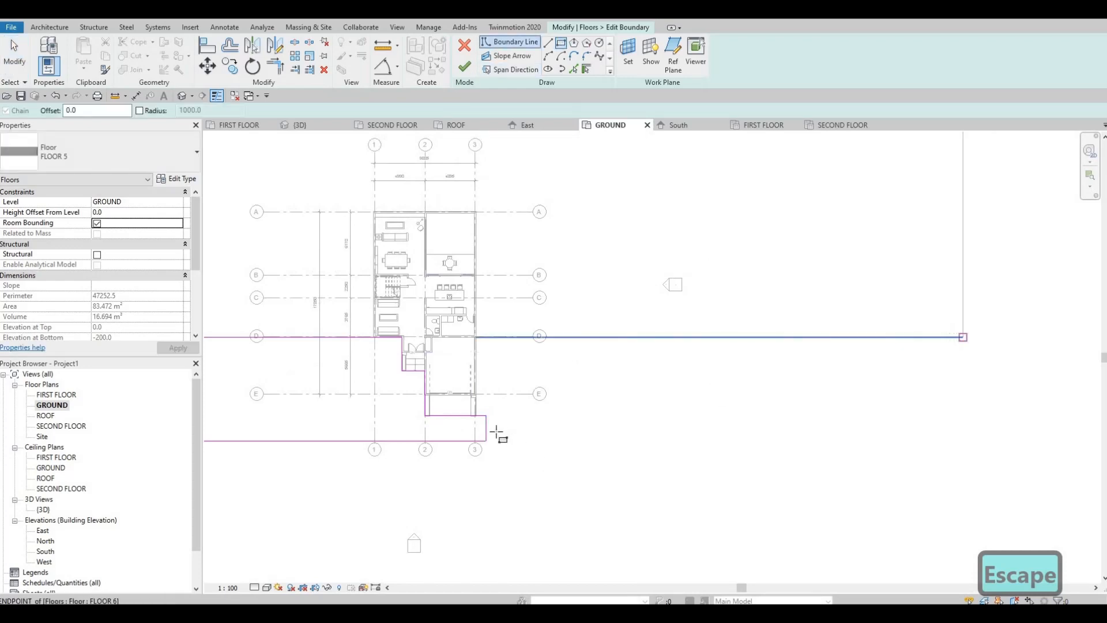
pyautogui.scroll(2, 478, 455)
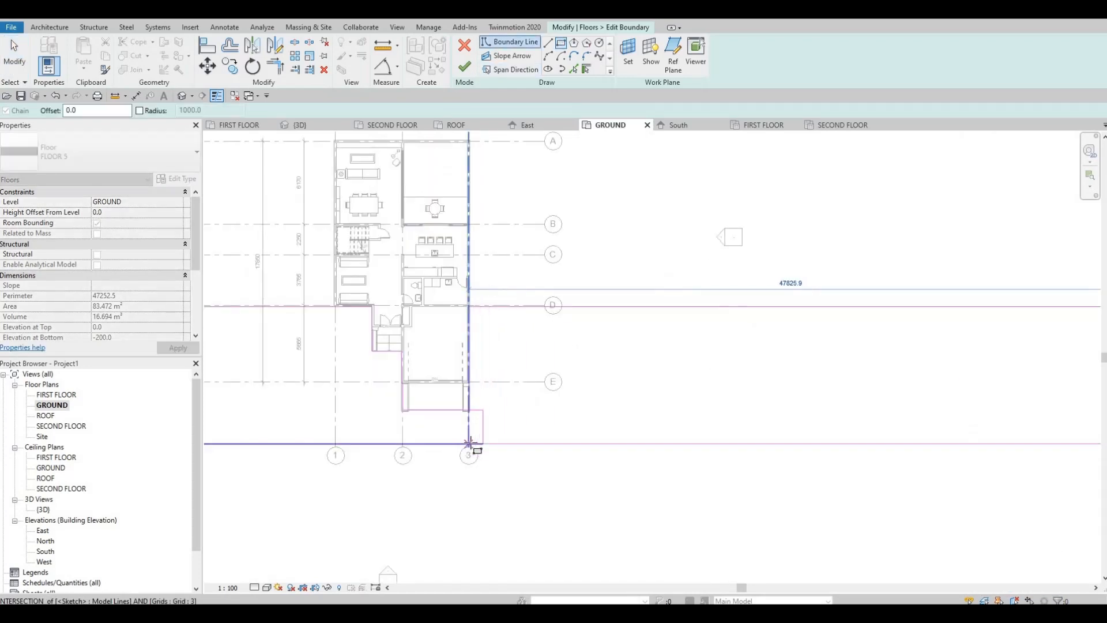
pyautogui.scroll(2, 470, 442)
pyautogui.press('Escape')
pyautogui.press('Escape')
pyautogui.press('Escape')
pyautogui.scroll(2, 483, 401)
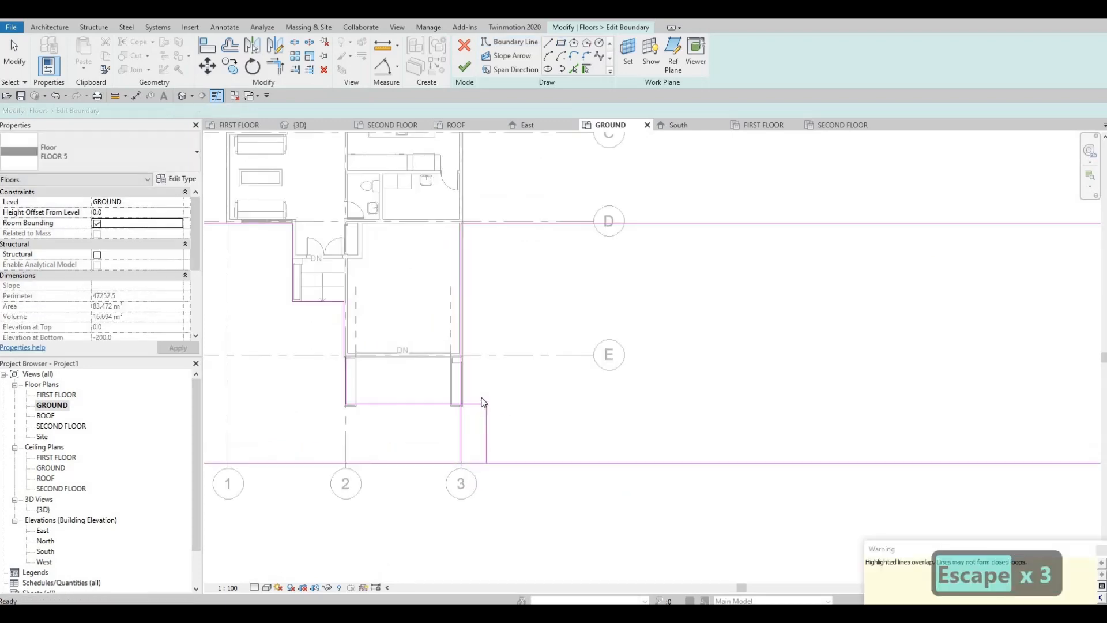
# Trim the rectangle's edge along grid 3 to the boundary line across the end of the garage ramp.
pyautogui.press('t')
pyautogui.press('r')
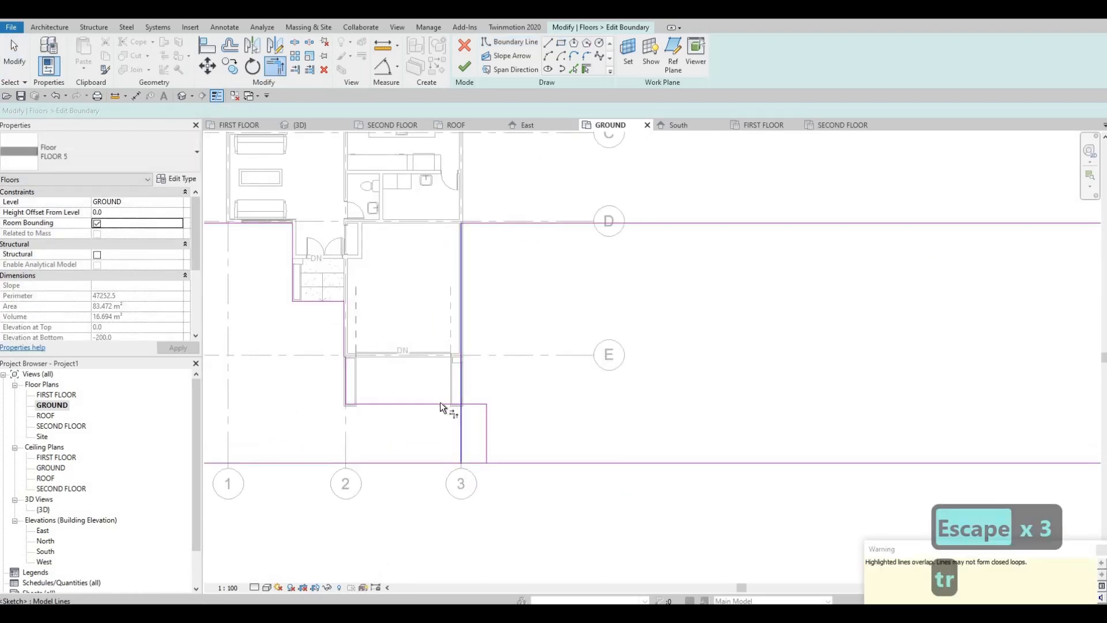
pyautogui.press('Escape')
pyautogui.press('Escape')
# Delete the short 2500 mm edge beyond grid 3 and the new rectangle's separate front edge.
pyautogui.click(488, 413)
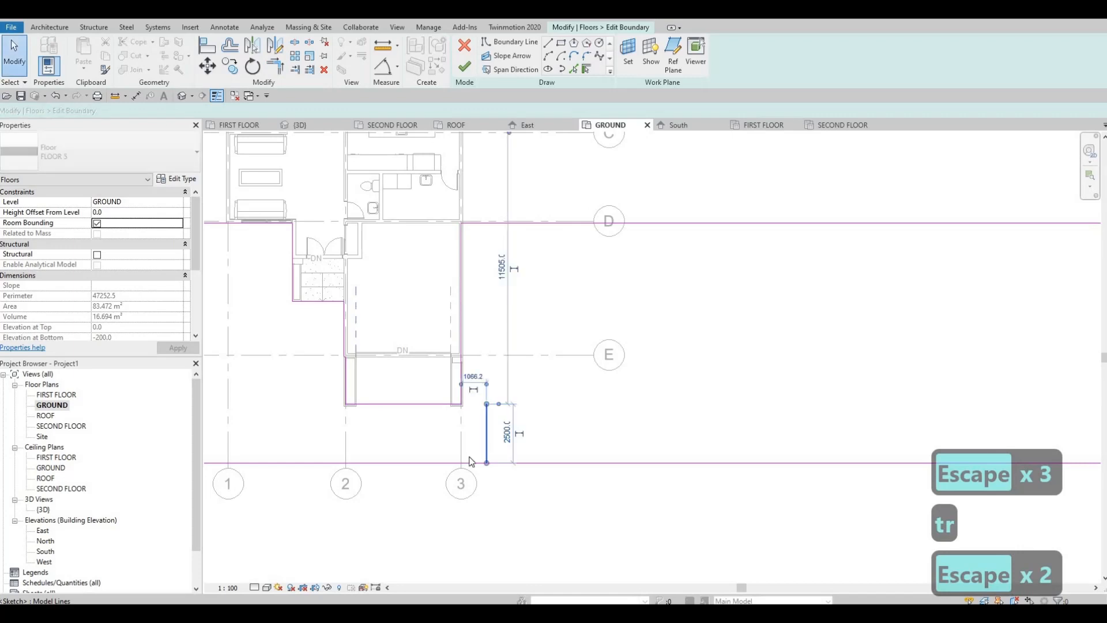
pyautogui.press('Delete')
pyautogui.click(494, 463)
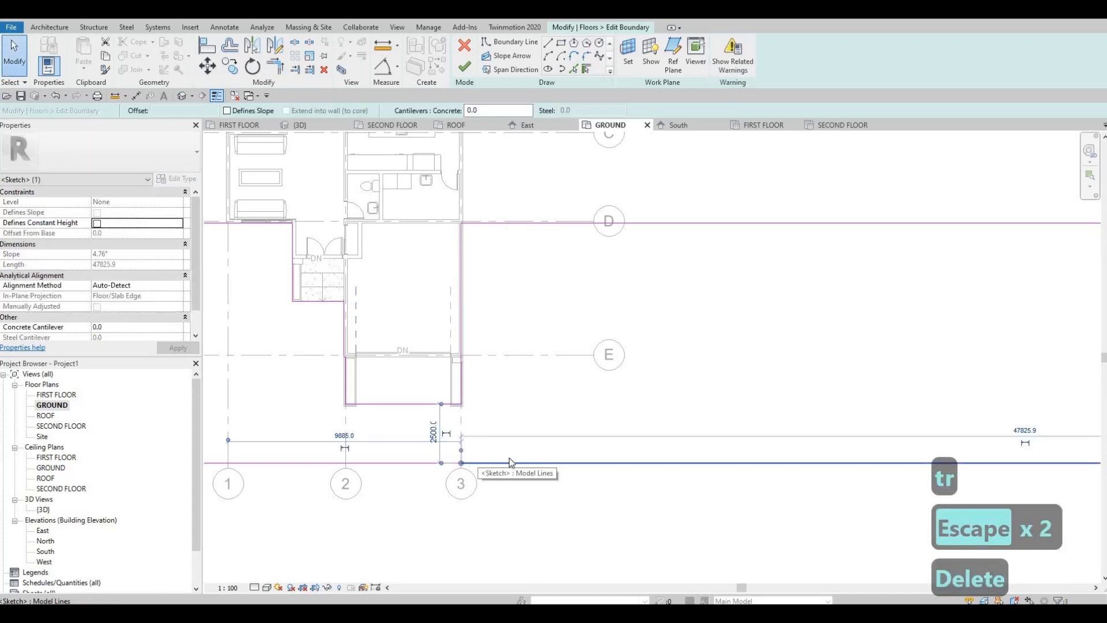
pyautogui.press('Delete')
# Extend the original front edge to the outer side edge beyond grid 3 and finish the front floor's boundary.
pyautogui.scroll(-3, 493, 467)
pyautogui.press('t')
pyautogui.press('r')
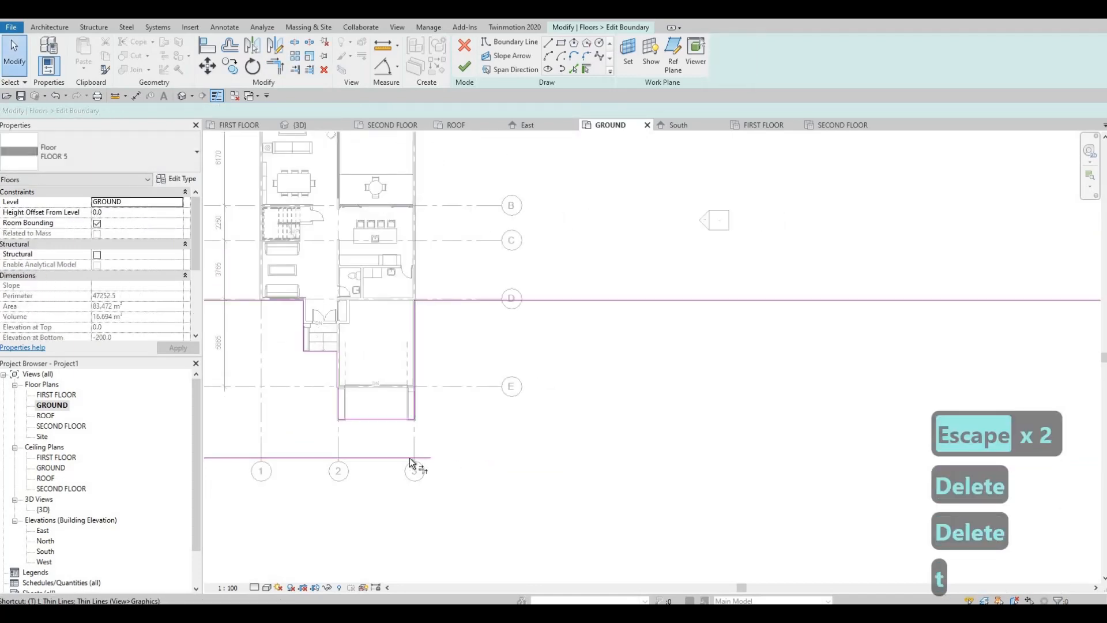
pyautogui.click(416, 457)
pyautogui.scroll(-2, 781, 399)
pyautogui.moveTo(781, 399); pyautogui.dragTo(488, 376, button='middle')
pyautogui.click(735, 382)
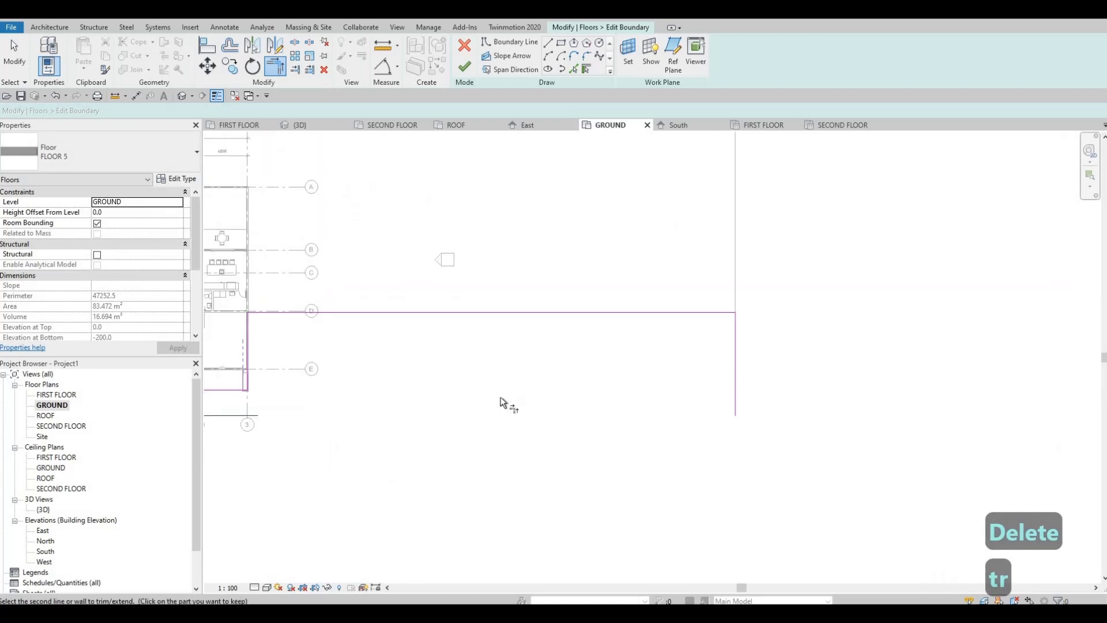
pyautogui.click(465, 68)
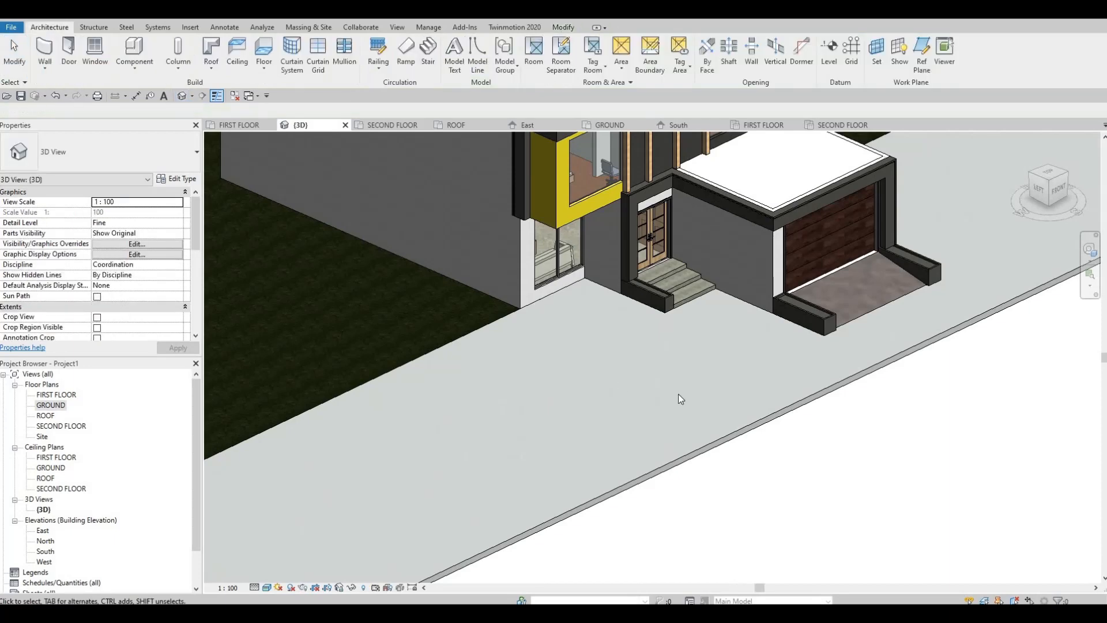
# Examine the widened front floor around the house in the 3D view.
pyautogui.scroll(-3, 674, 381)
pyautogui.press('Escape')
pyautogui.keyDown('shift'); pyautogui.moveTo(651, 390); pyautogui.dragTo(694, 356, button='middle'); pyautogui.keyUp('shift')
pyautogui.scroll(-3, 659, 405)
pyautogui.moveTo(645, 439); pyautogui.dragTo(665, 395, button='middle')
pyautogui.scroll(-2, 657, 398)
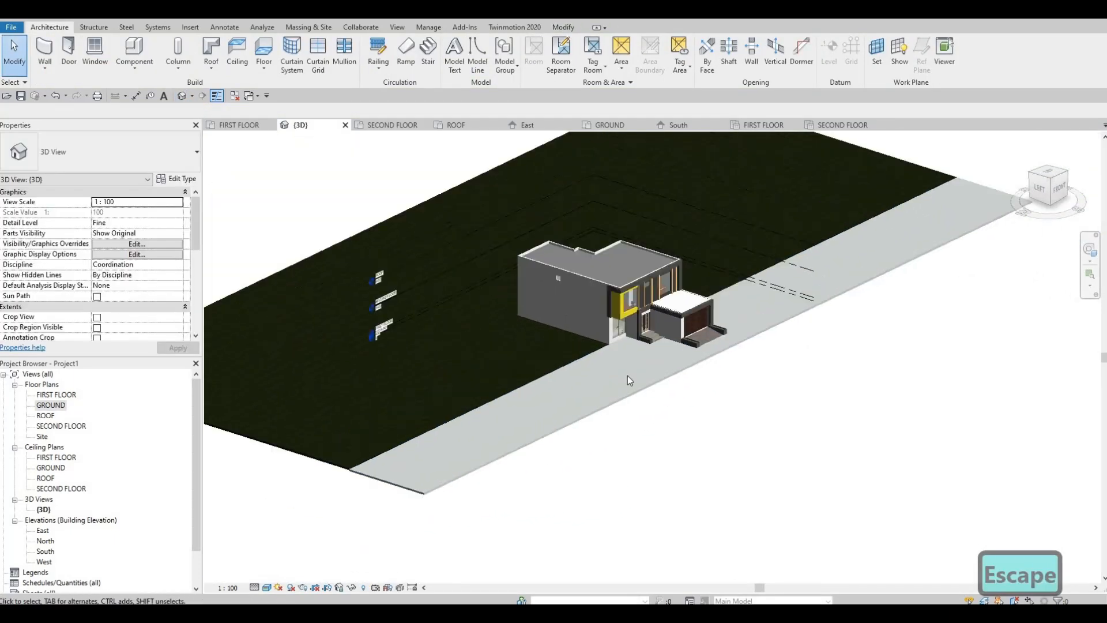
pyautogui.scroll(4, 627, 375)
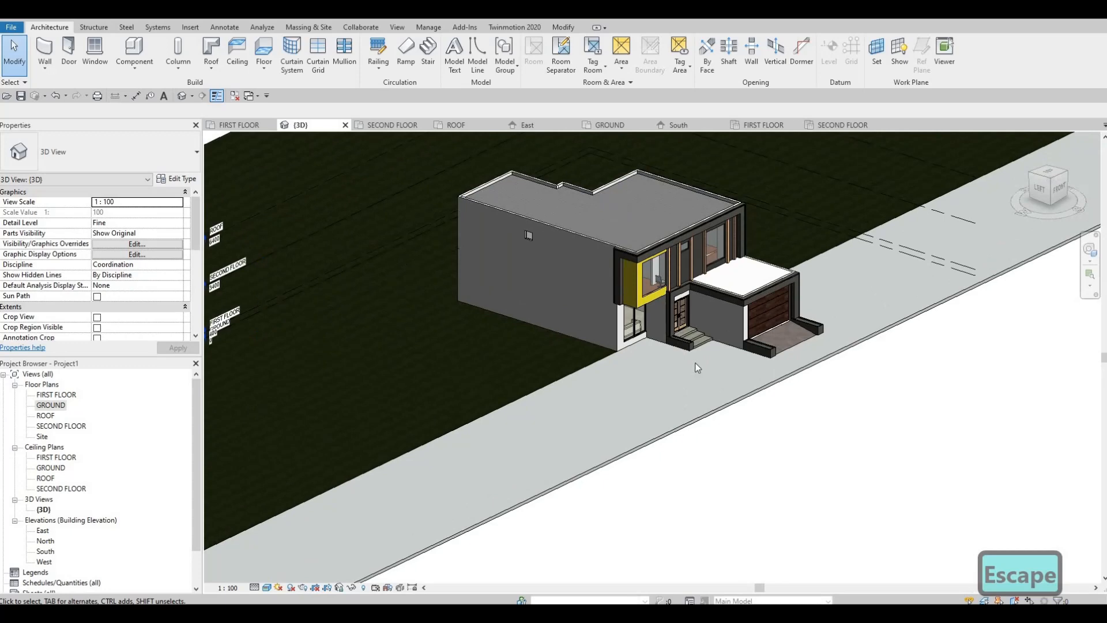
pyautogui.keyDown('shift'); pyautogui.moveTo(673, 383); pyautogui.dragTo(746, 398, button='middle'); pyautogui.keyUp('shift')
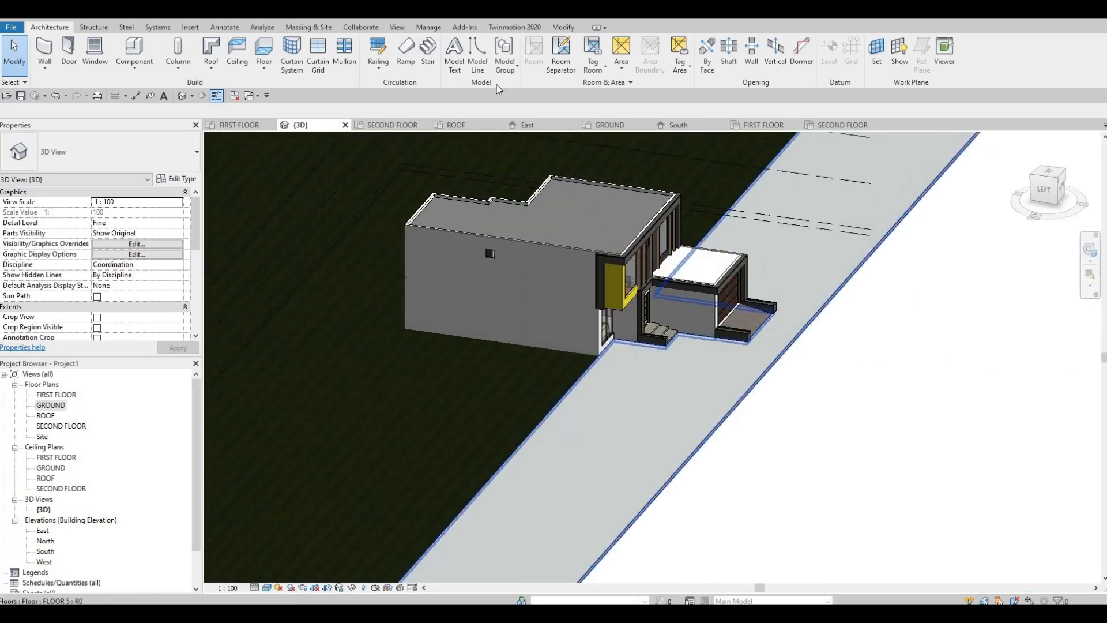
# Edit the front floor's boundary in 3D, moving its front edge farther from the house, and finish the sketch.
pyautogui.click(742, 398)
pyautogui.click(470, 55)
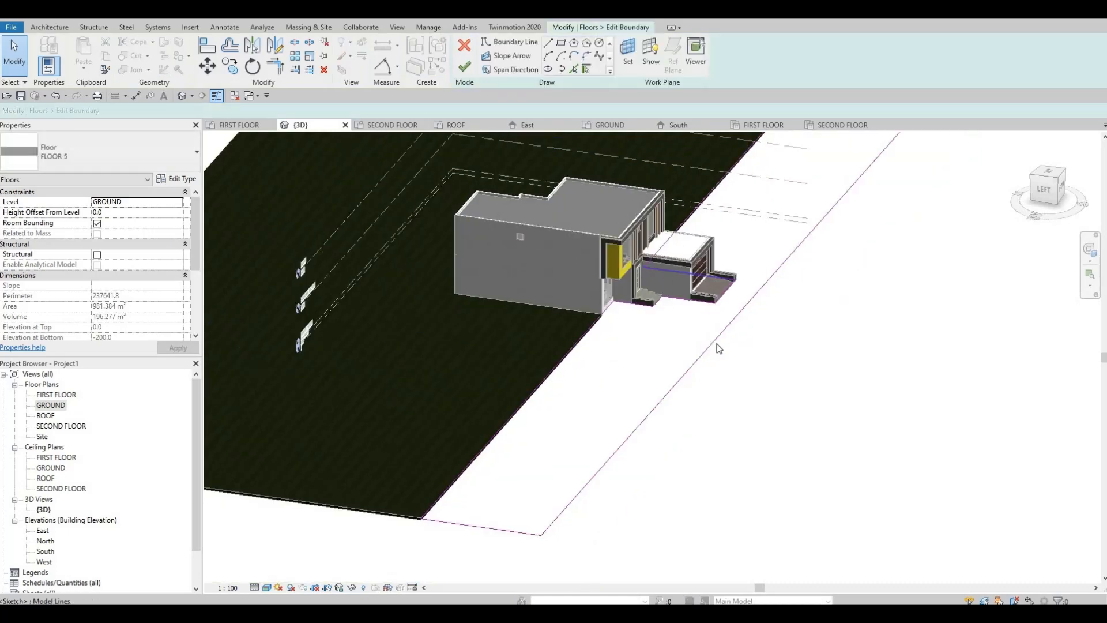
pyautogui.moveTo(852, 356); pyautogui.dragTo(829, 355)
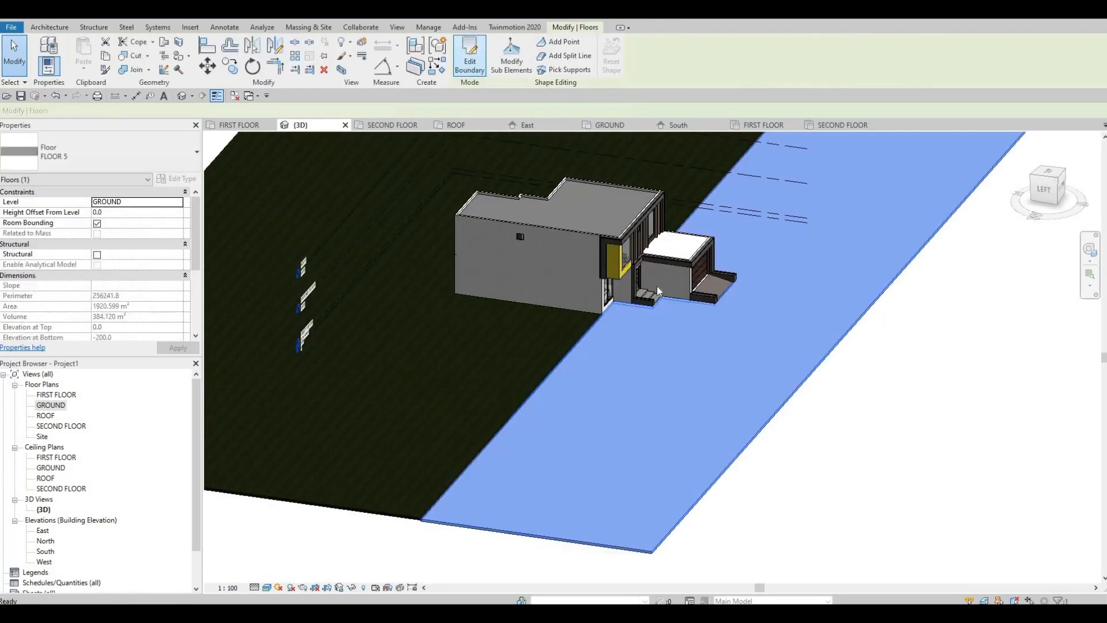
pyautogui.press('Escape')
pyautogui.press('Escape')
# Examine the enlarged front floor from the front and side, including where it meets the entrance steps and garage ramp.
pyautogui.moveTo(486, 248)
pyautogui.keyDown('shift'); pyautogui.mouseDown(button='middle')
pyautogui.moveTo(586, 302)
pyautogui.moveTo(733, 284)
pyautogui.moveTo(785, 298)
pyautogui.moveTo(718, 301)
pyautogui.moveTo(725, 328)
pyautogui.moveTo(724, 315)
pyautogui.moveTo(685, 306)
pyautogui.mouseUp(button='middle'); pyautogui.keyUp('shift')
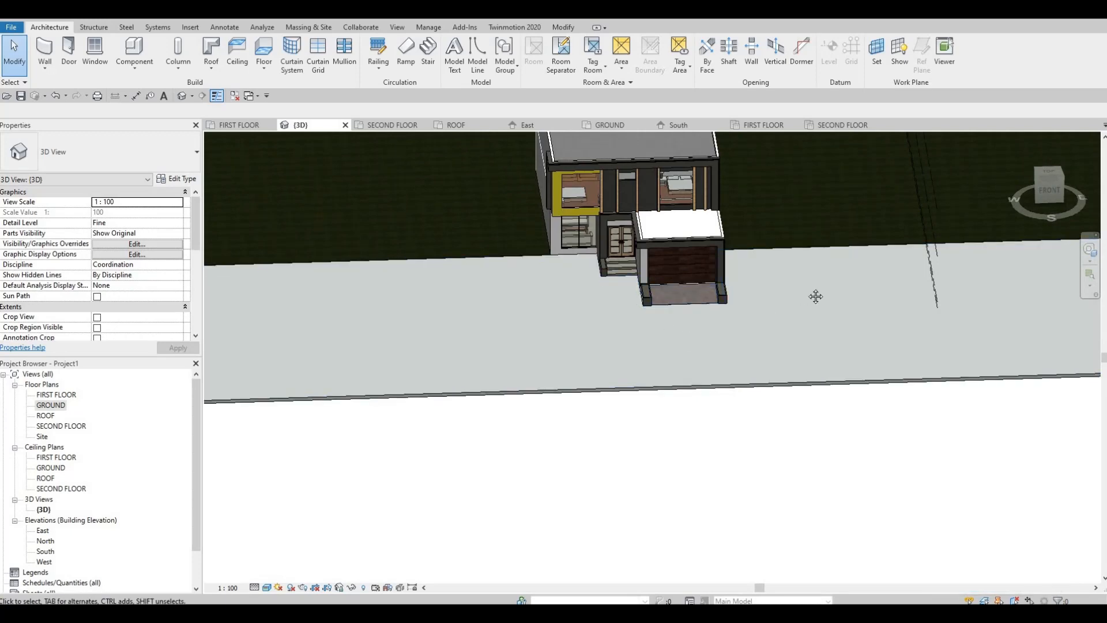
pyautogui.keyDown('shift'); pyautogui.moveTo(835, 303); pyautogui.dragTo(925, 295, button='middle'); pyautogui.keyUp('shift')
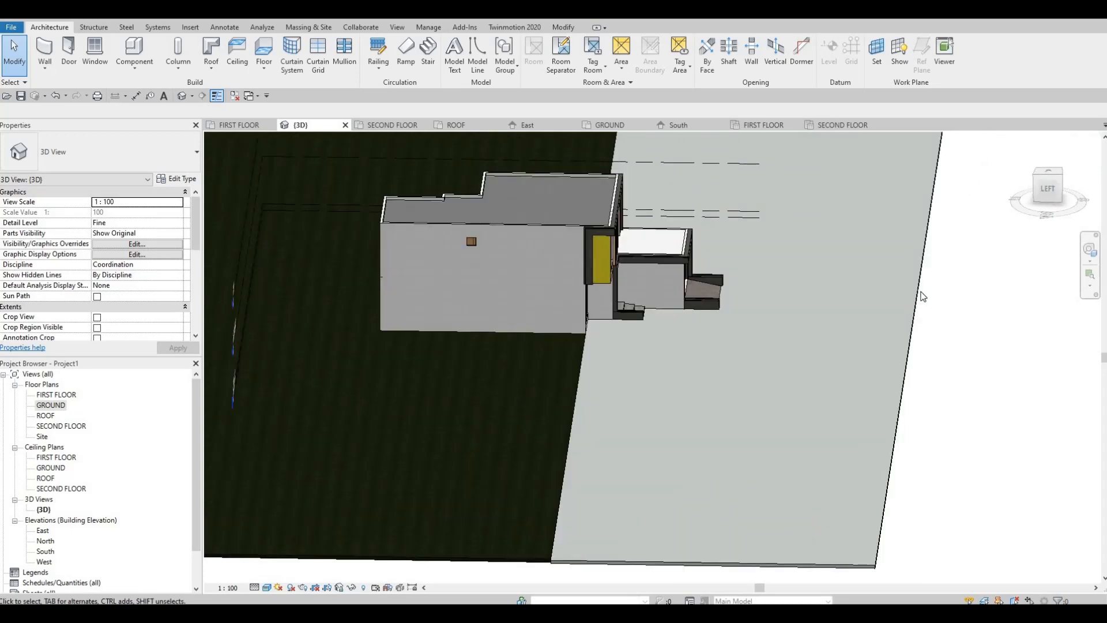
pyautogui.click(892, 292)
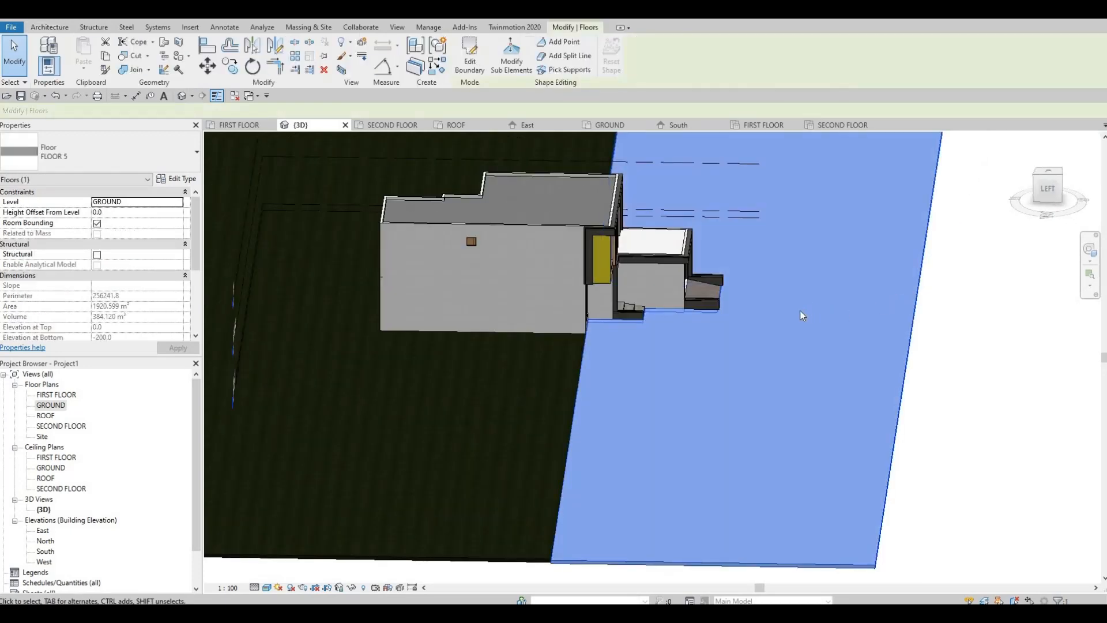
pyautogui.keyDown('shift'); pyautogui.moveTo(801, 315); pyautogui.dragTo(797, 313, button='middle'); pyautogui.keyUp('shift')
pyautogui.keyDown('shift'); pyautogui.moveTo(820, 275); pyautogui.dragTo(699, 365, button='middle'); pyautogui.keyUp('shift')
pyautogui.press('Escape')
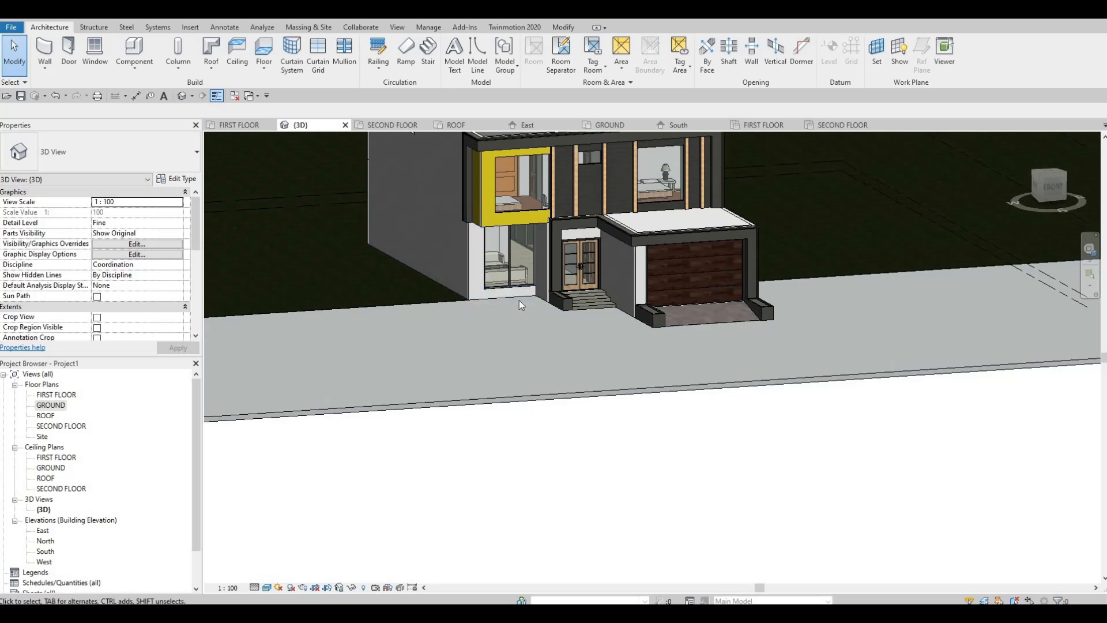
pyautogui.keyDown('shift'); pyautogui.moveTo(473, 337); pyautogui.dragTo(482, 358, button='middle'); pyautogui.keyUp('shift')
pyautogui.scroll(6, 473, 346)
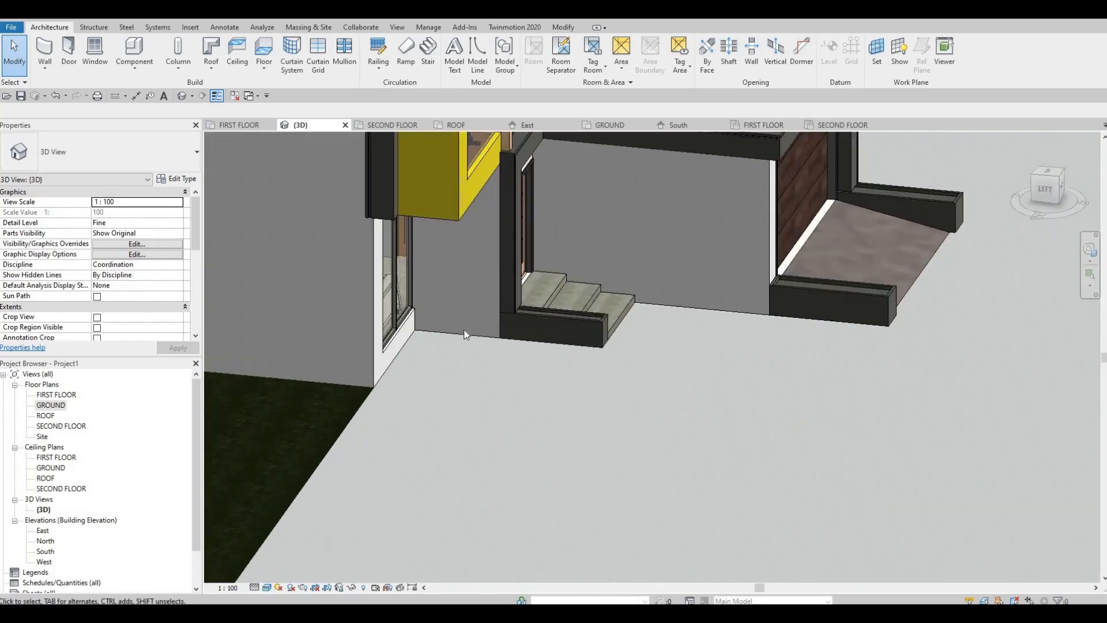
pyautogui.scroll(-2, 409, 347)
pyautogui.scroll(-4, 494, 347)
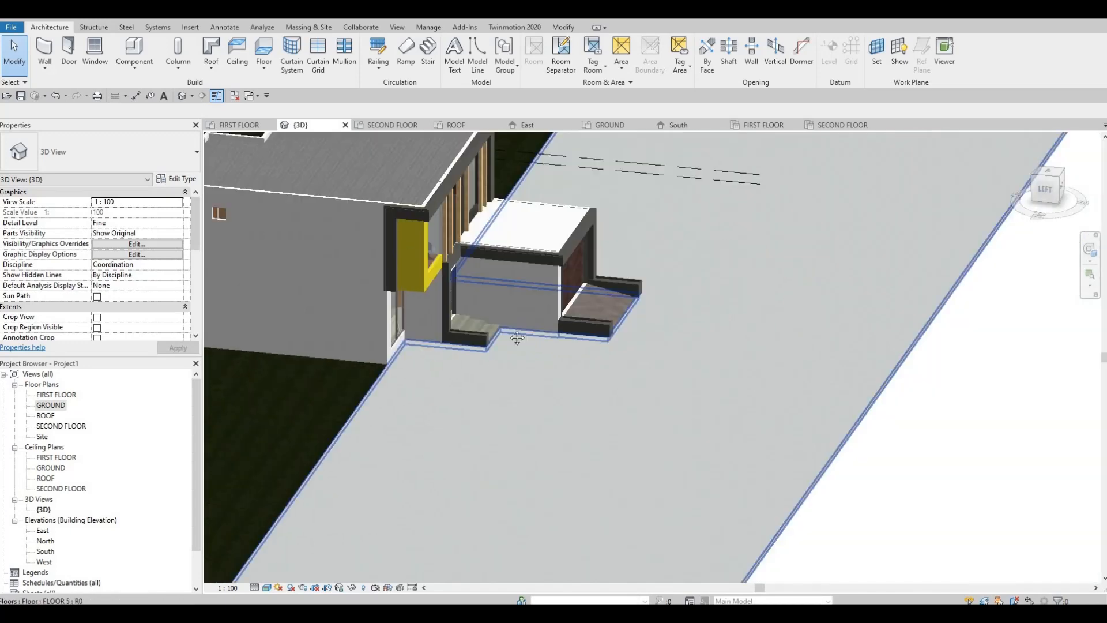
# Examine the house and its surrounding grass and front floors from the side, front and above in 3D.
pyautogui.scroll(-5, 529, 282)
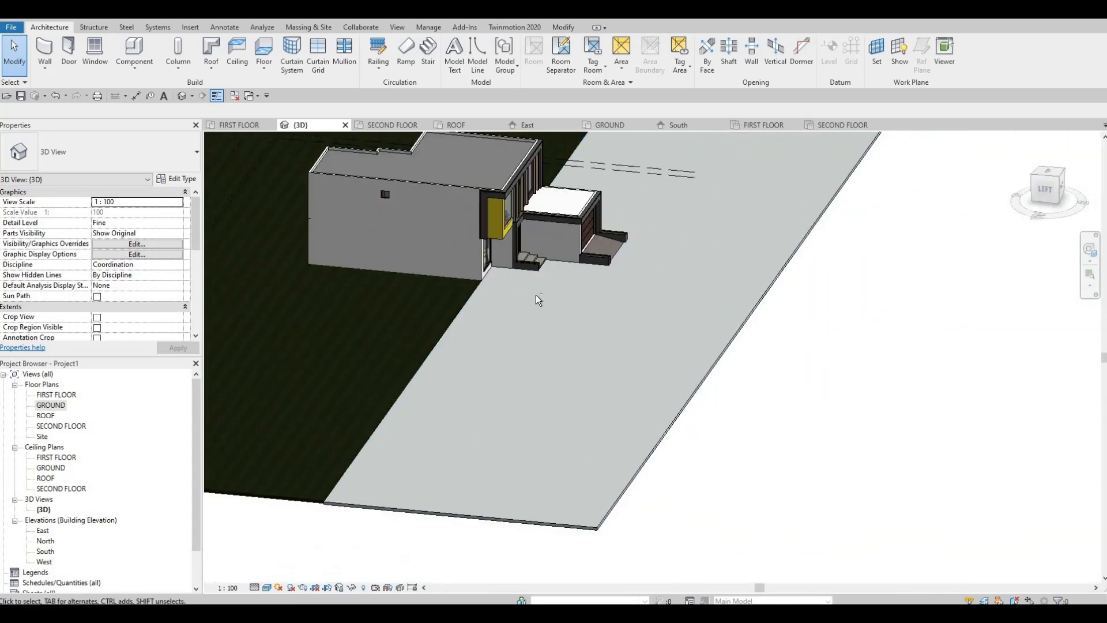
pyautogui.keyDown('shift'); pyautogui.moveTo(543, 263); pyautogui.dragTo(546, 237, button='middle'); pyautogui.keyUp('shift')
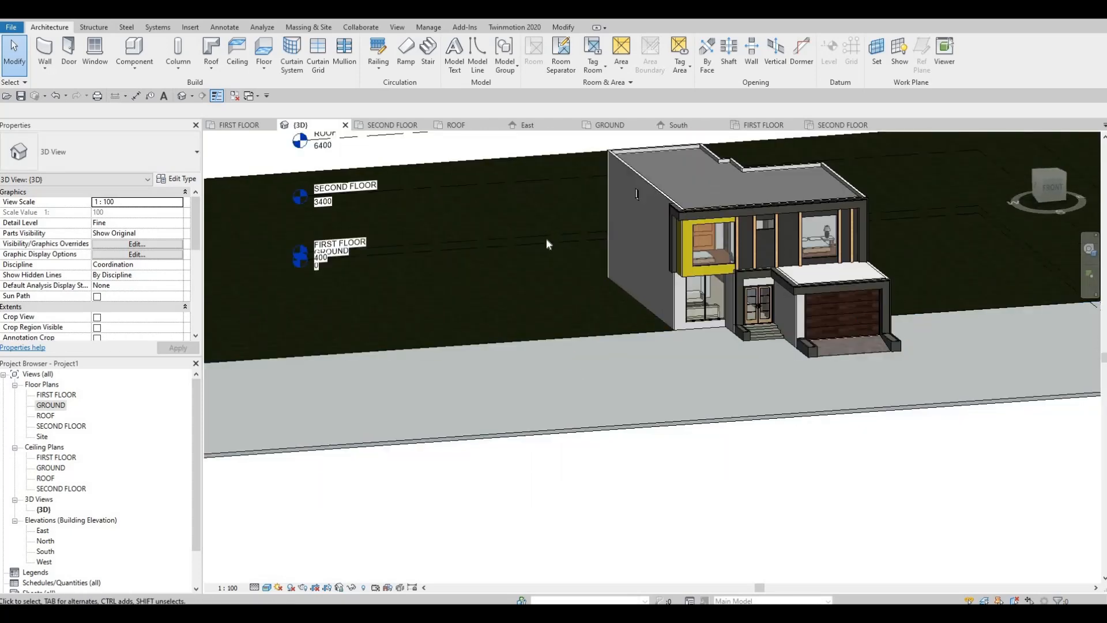
pyautogui.scroll(-1, 761, 247)
pyautogui.moveTo(761, 247); pyautogui.dragTo(545, 284, button='middle')
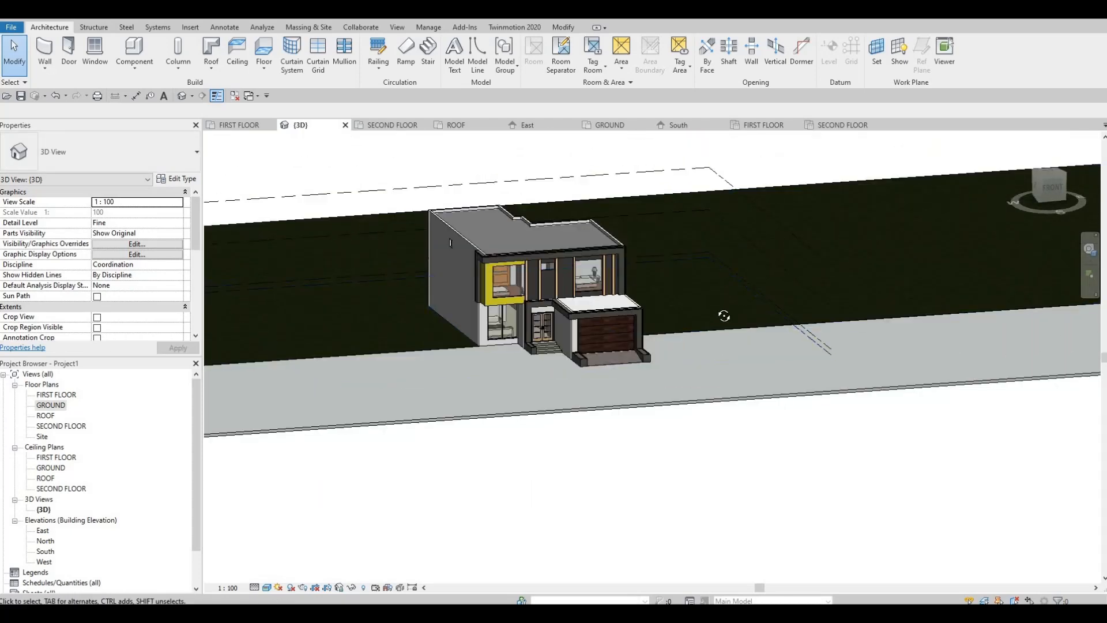
pyautogui.scroll(-2, 772, 294)
pyautogui.keyDown('shift'); pyautogui.moveTo(773, 291); pyautogui.dragTo(744, 329, button='middle'); pyautogui.keyUp('shift')
pyautogui.scroll(1, 576, 222)
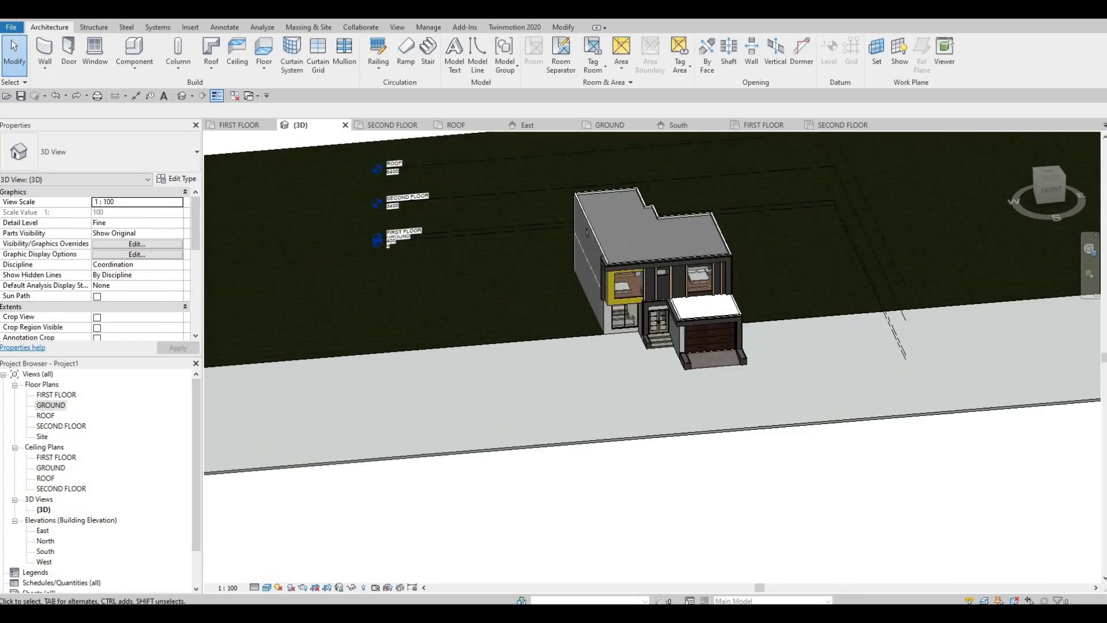
pyautogui.keyDown('shift'); pyautogui.moveTo(606, 467); pyautogui.dragTo(599, 374, button='middle'); pyautogui.keyUp('shift')
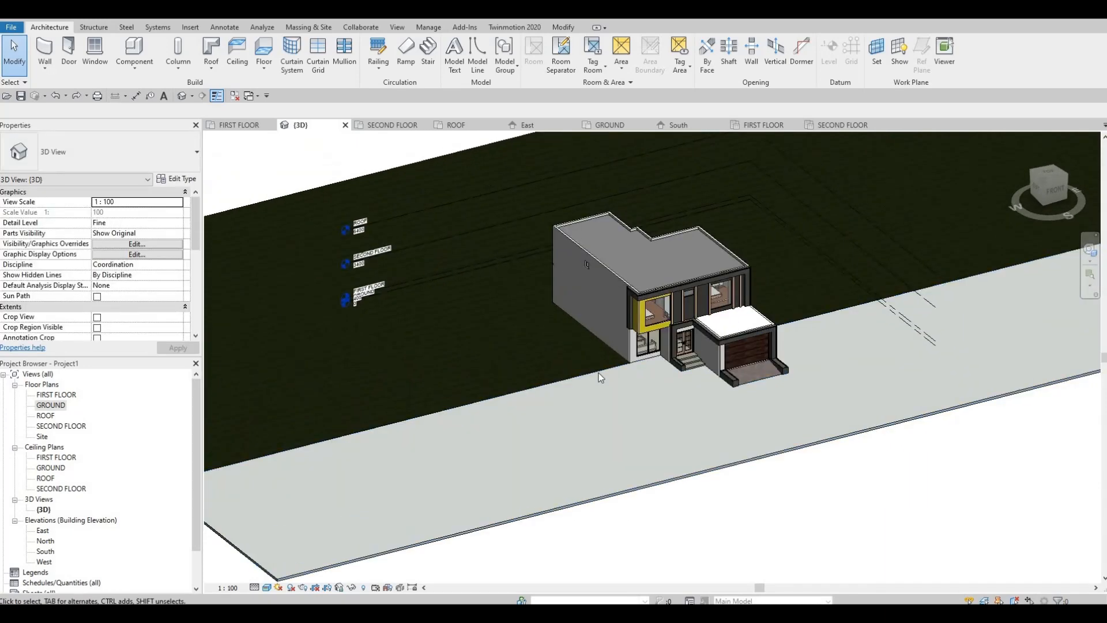
# Edit the front floor's boundary in the GROUND plan, drawing a line along grid 1 from grid D to the garage ramp's front edge.
pyautogui.doubleClick(454, 152)
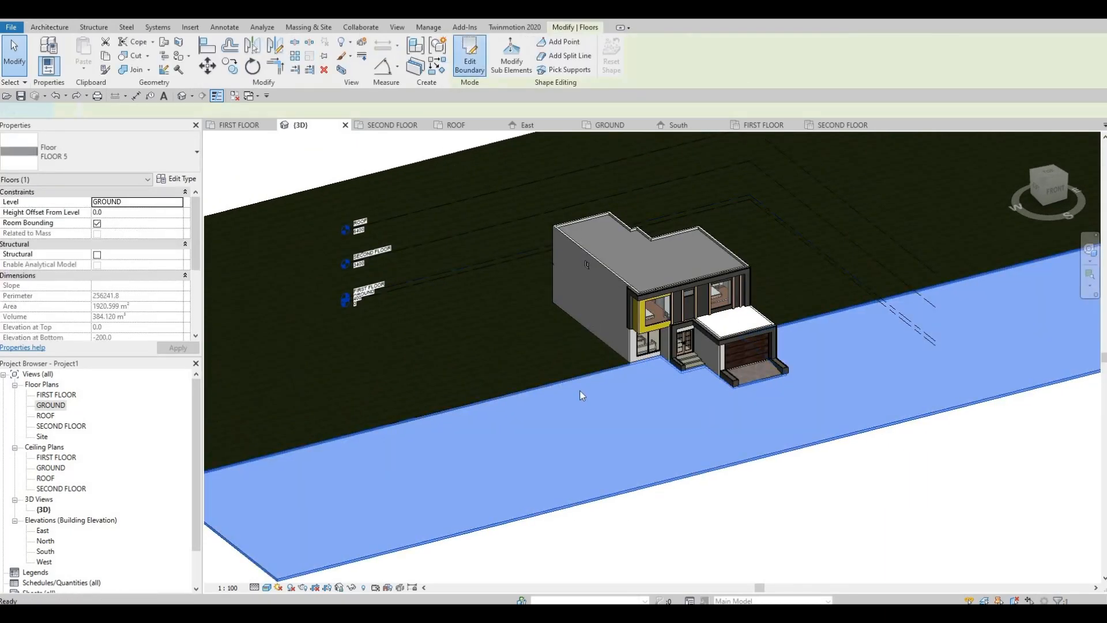
pyautogui.click(572, 378)
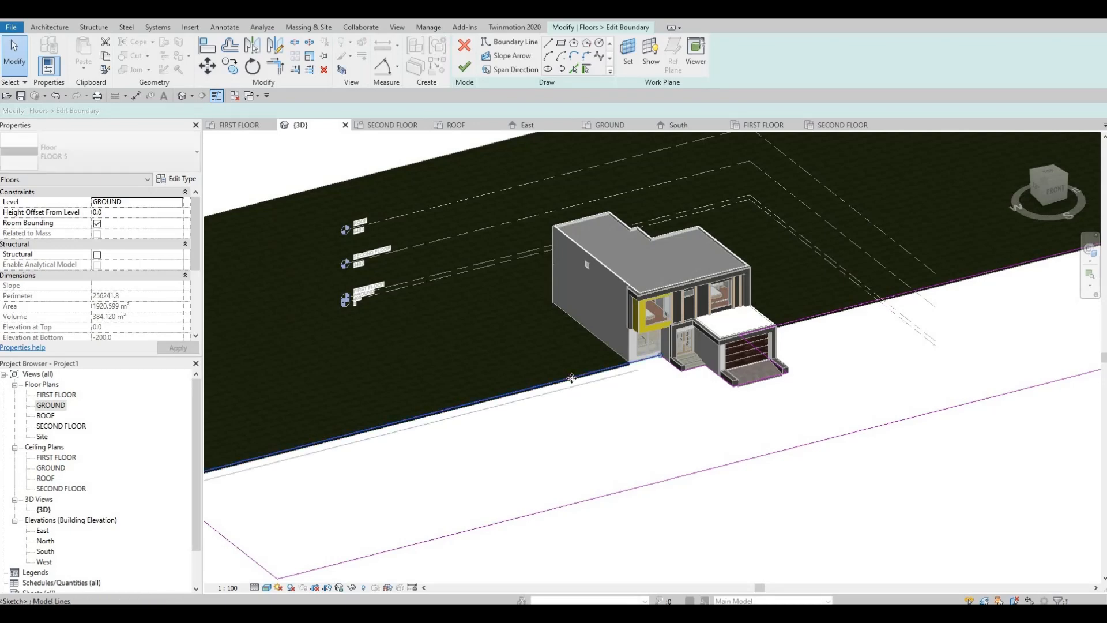
pyautogui.scroll(2, 659, 368)
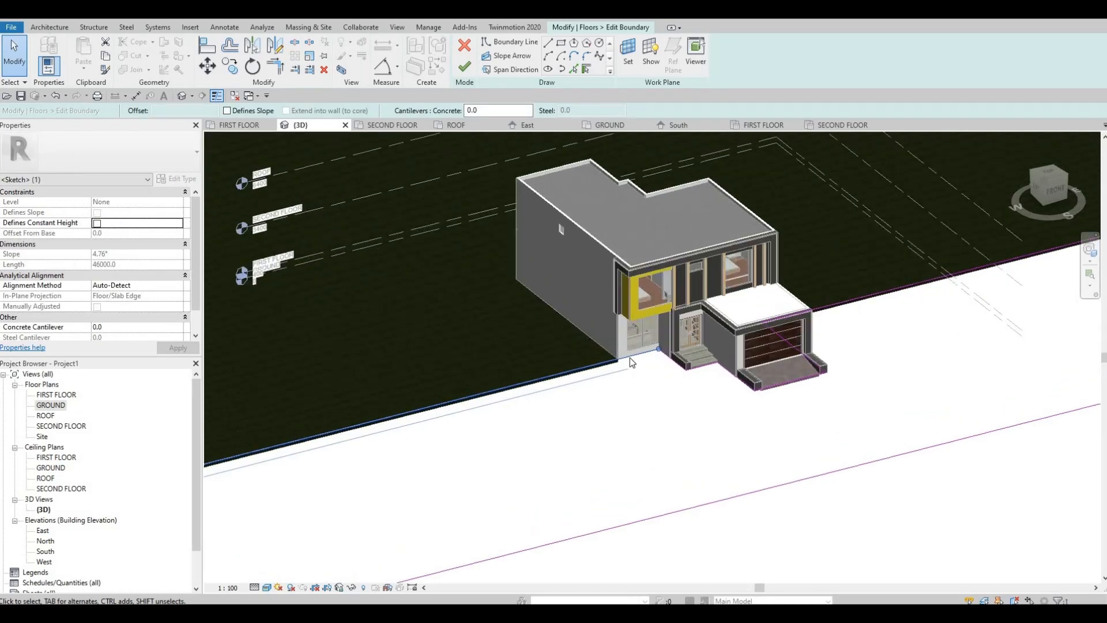
pyautogui.press('Escape')
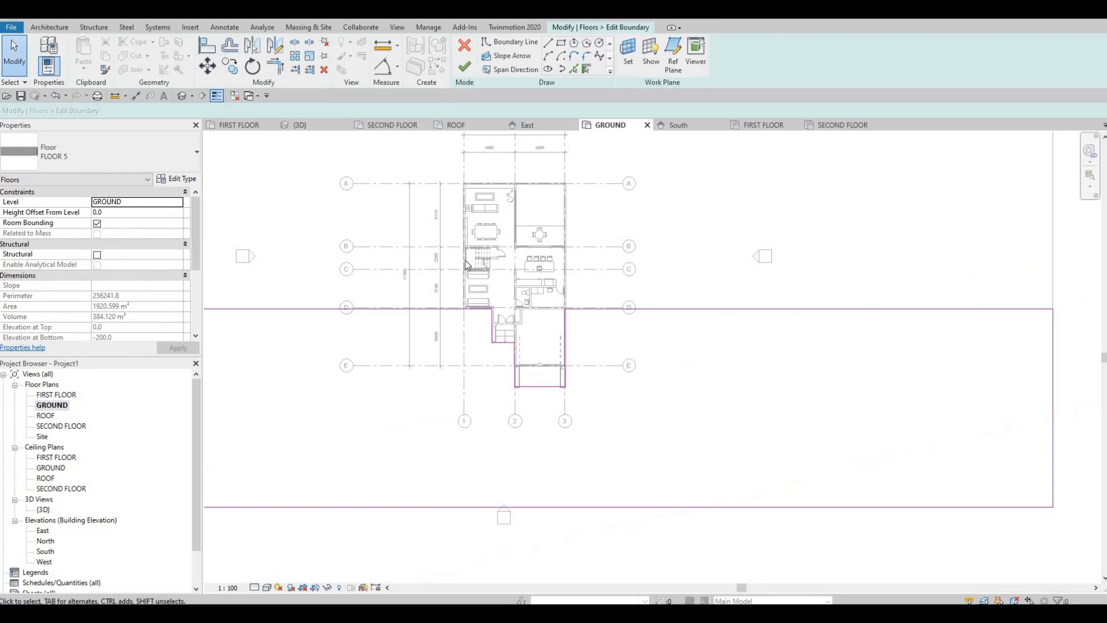
pyautogui.moveTo(620, 462); pyautogui.dragTo(696, 437, button='middle')
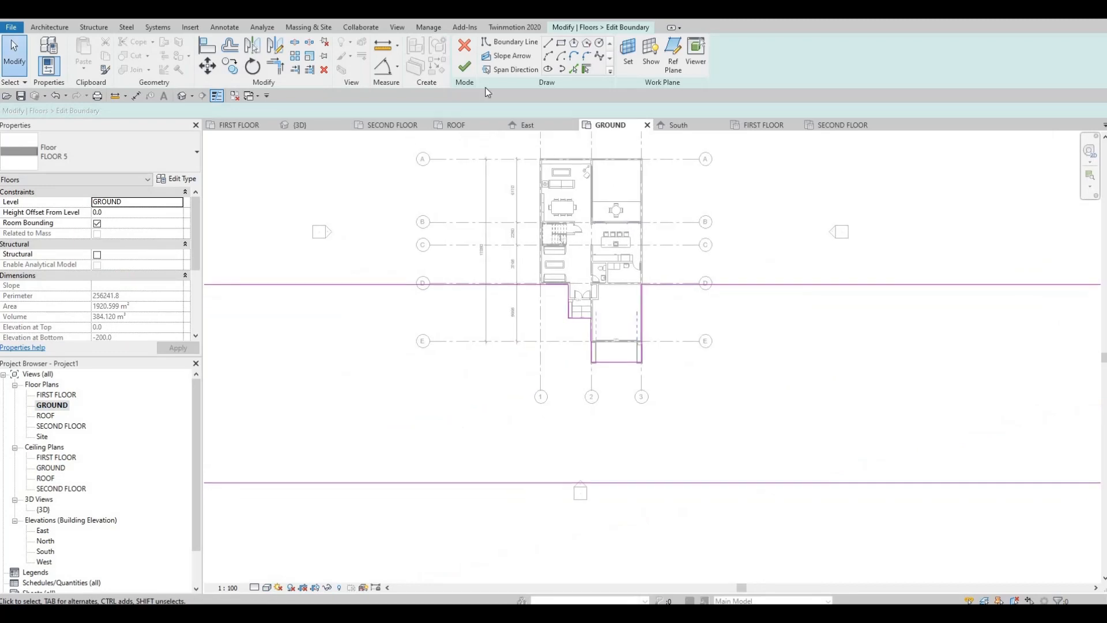
pyautogui.click(540, 284)
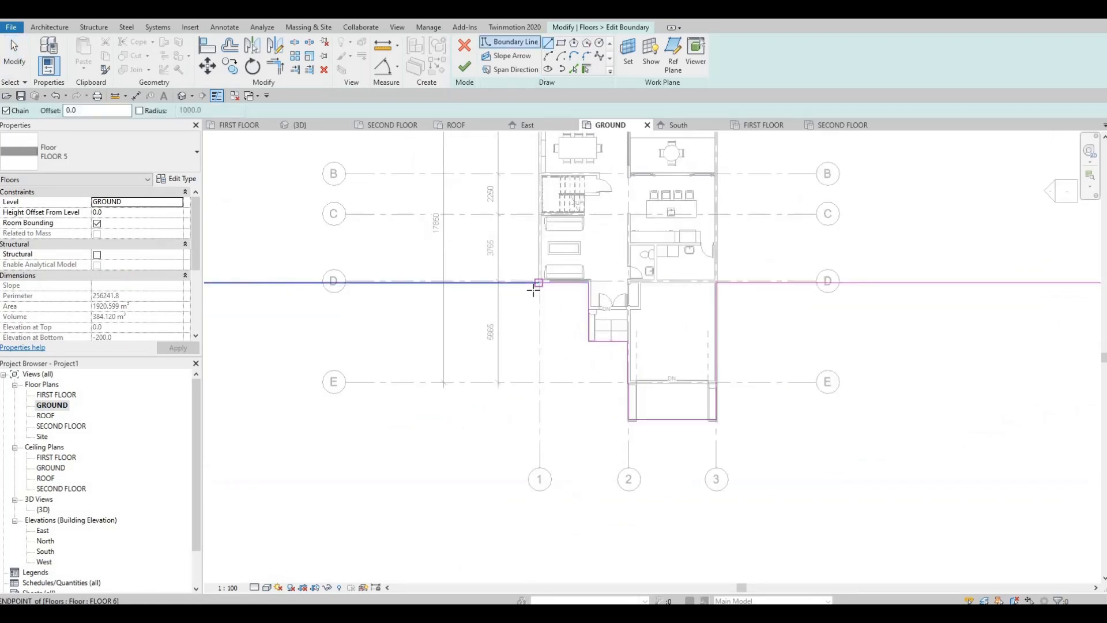
pyautogui.scroll(4, 536, 282)
pyautogui.moveTo(533, 419); pyautogui.dragTo(549, 270, button='middle')
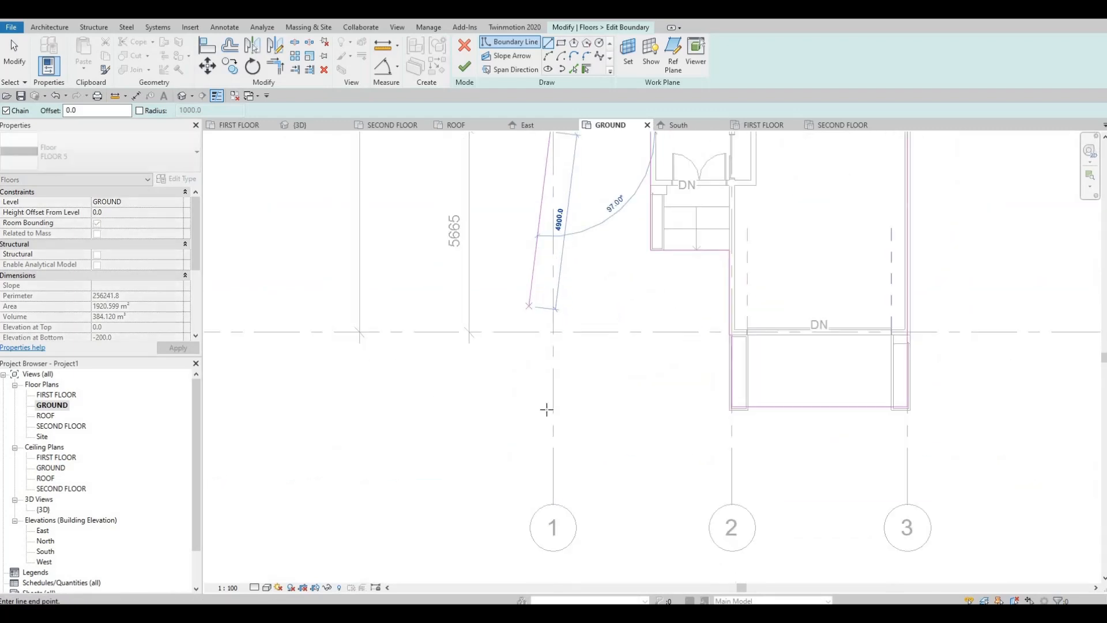
pyautogui.click(543, 405)
pyautogui.press('Escape')
pyautogui.press('Escape')
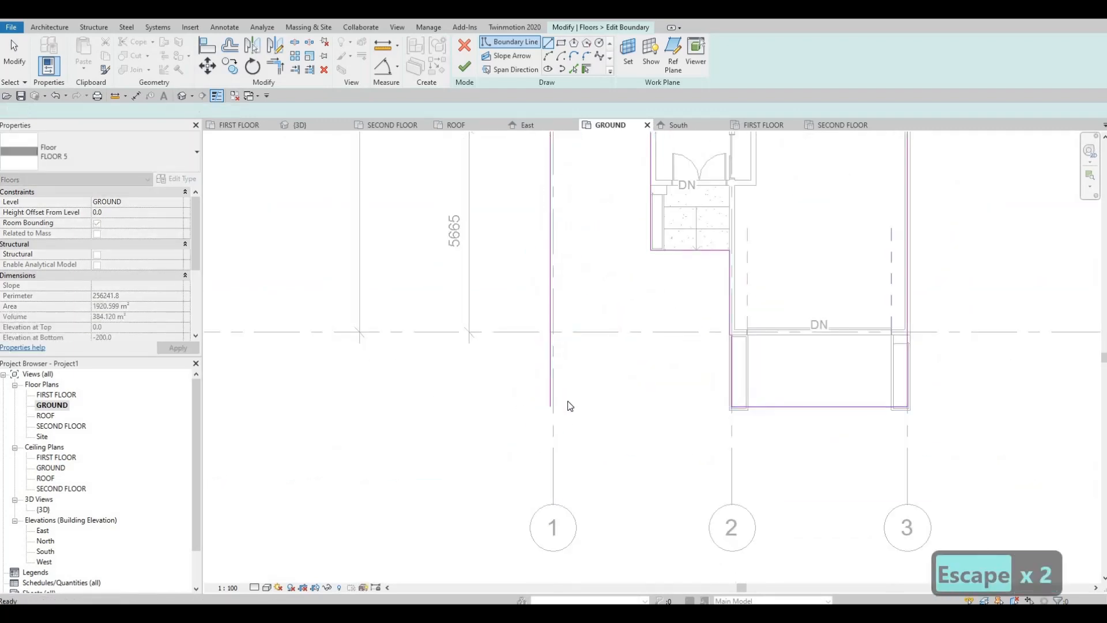
# Trim the new grid 1 line and the boundary line at the ramp's front edge into a corner.
pyautogui.press('t')
pyautogui.press('r')
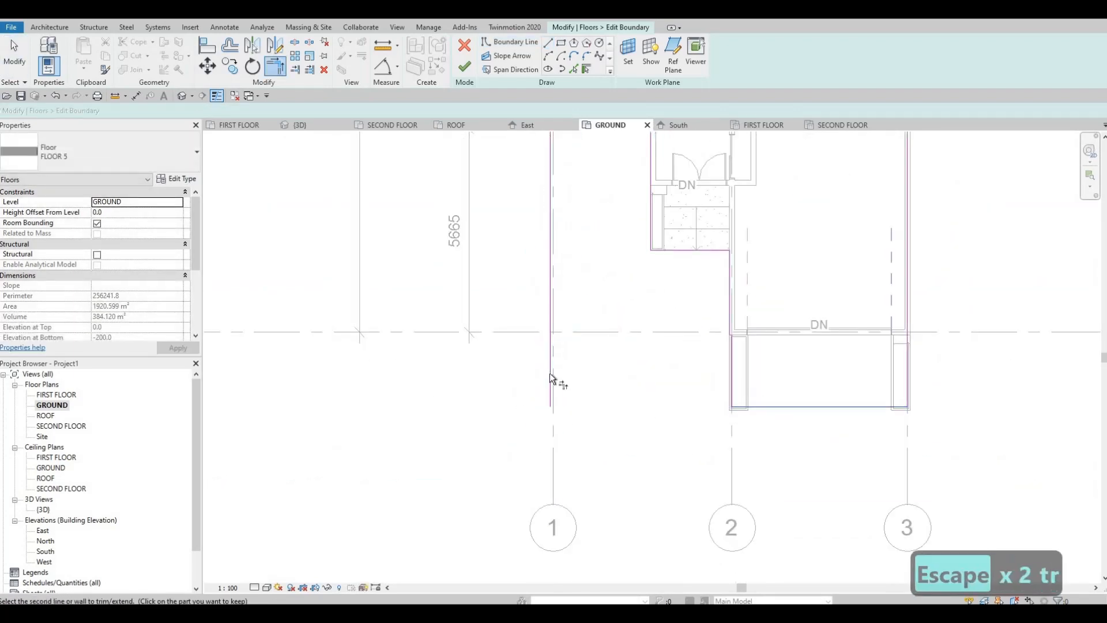
pyautogui.click(551, 377)
pyautogui.press('Escape')
pyautogui.press('Escape')
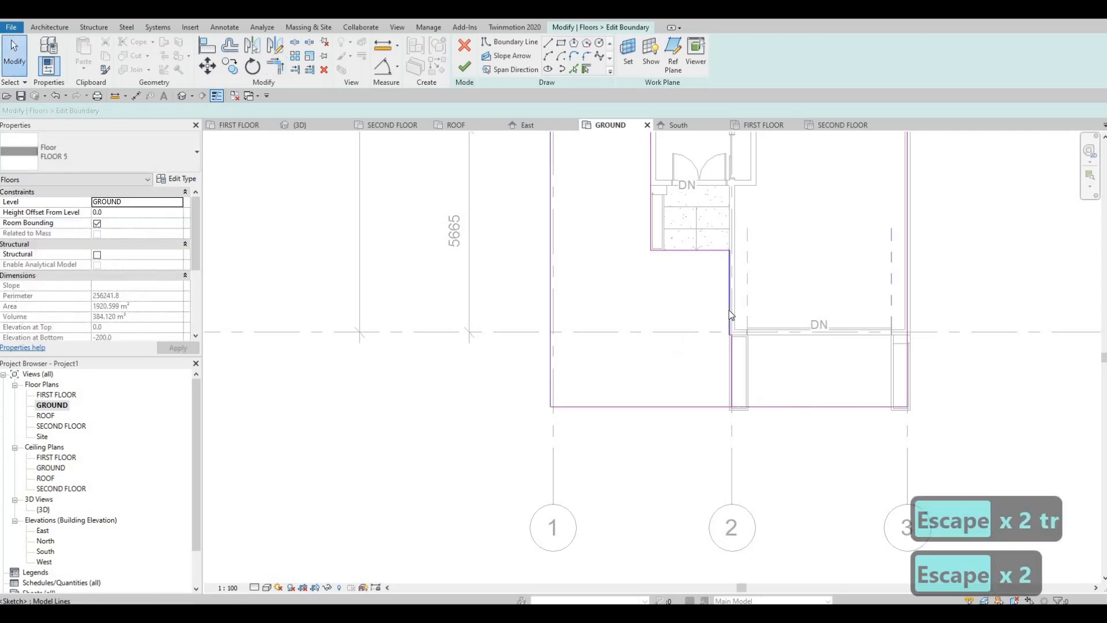
pyautogui.press('Tab')
pyautogui.press('Escape')
pyautogui.press('Escape')
# Trim the boundary line along grid D to end in a corner with the new line at grid 1.
pyautogui.moveTo(641, 139); pyautogui.dragTo(627, 247, button='middle')
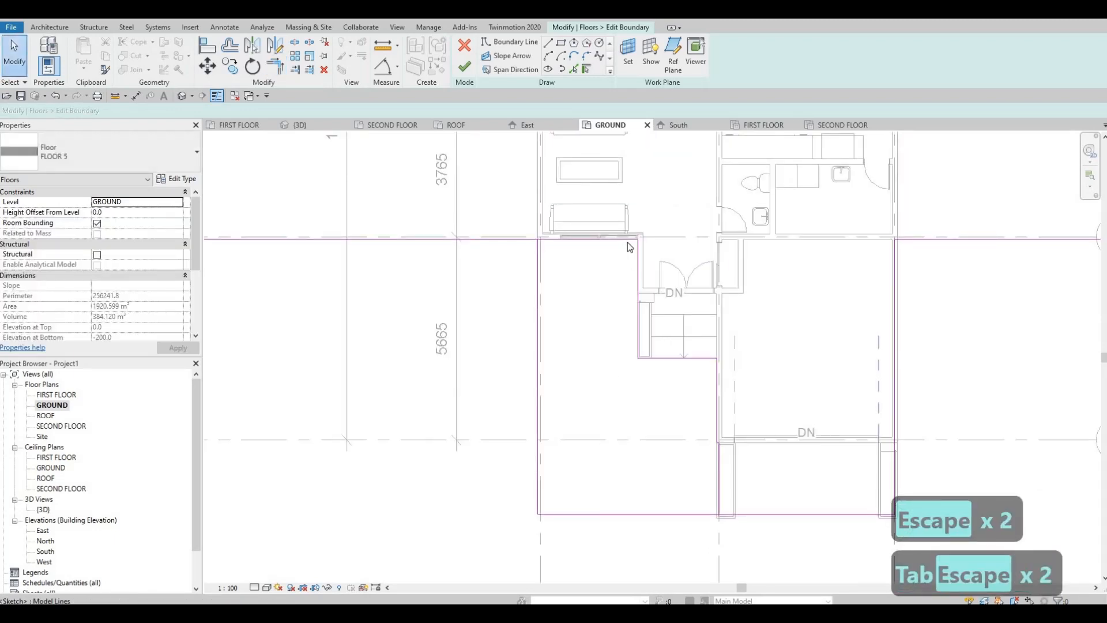
pyautogui.press('Escape')
pyautogui.press('Escape')
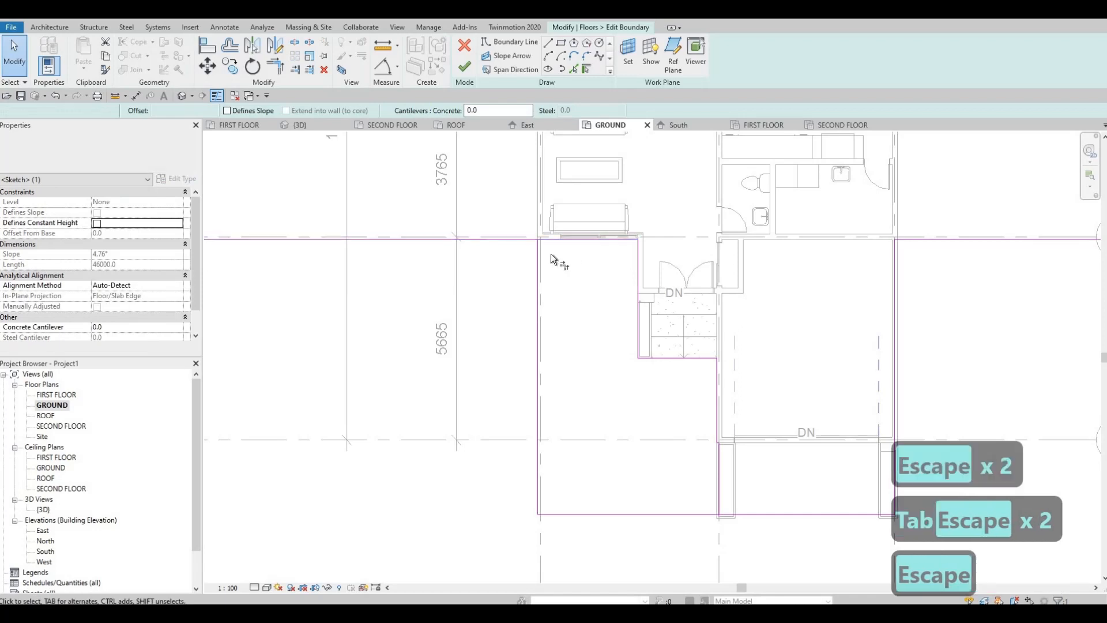
pyautogui.press('t')
pyautogui.press('r')
pyautogui.click(540, 254)
pyautogui.press('Escape')
pyautogui.press('Escape')
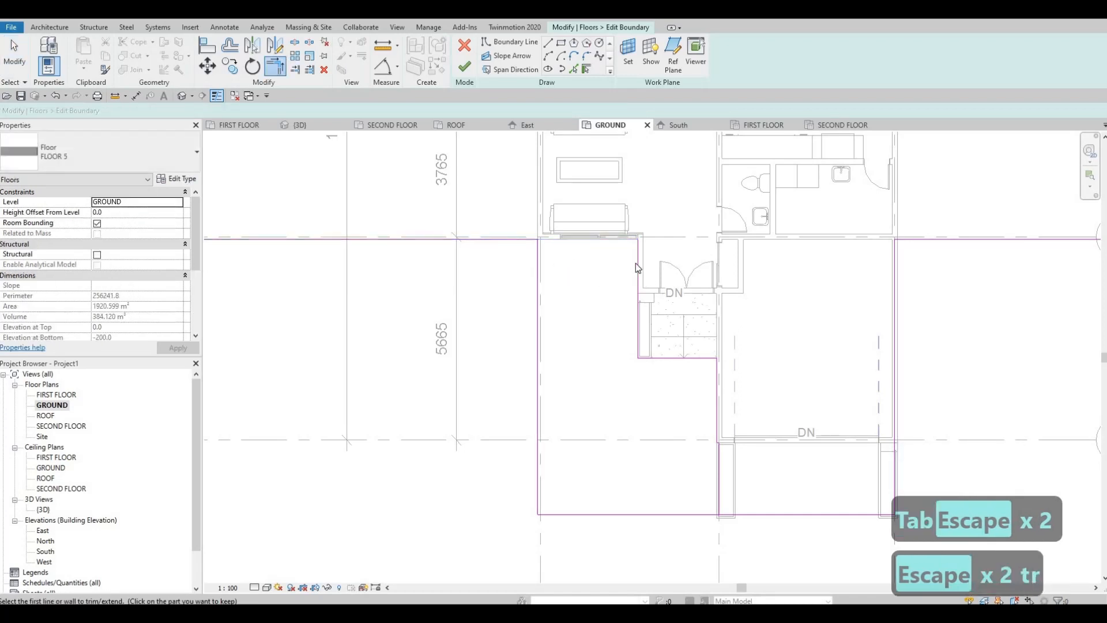
# Delete the leftover boundary lines around the entrance steps and beside the garage ramp.
pyautogui.click(636, 263)
pyautogui.press('Delete')
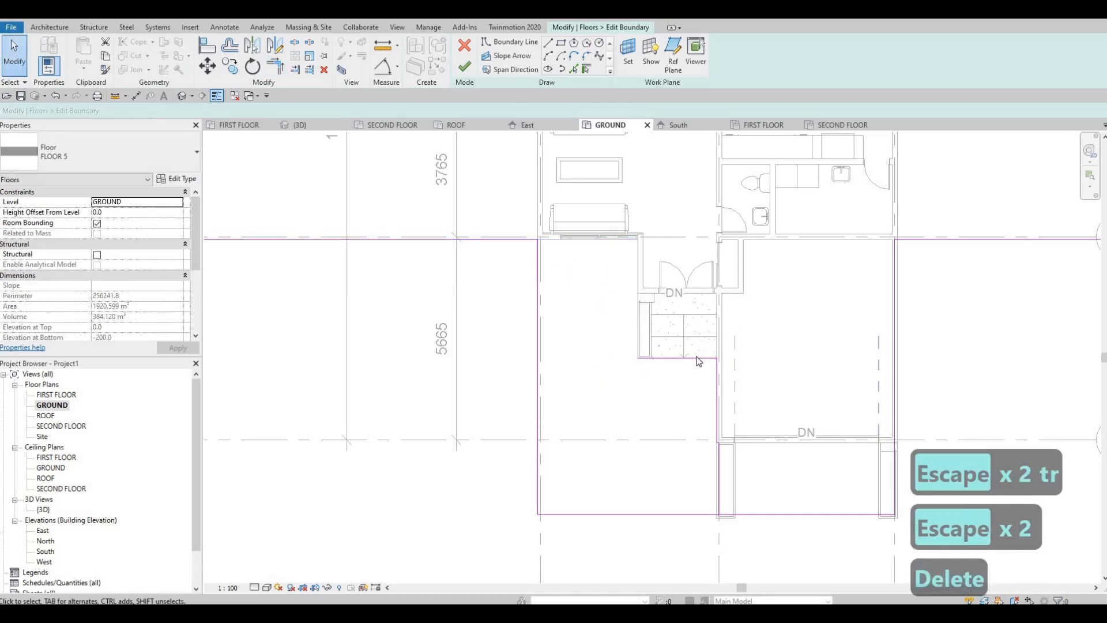
pyautogui.click(699, 358)
pyautogui.press('Delete')
pyautogui.press('Delete')
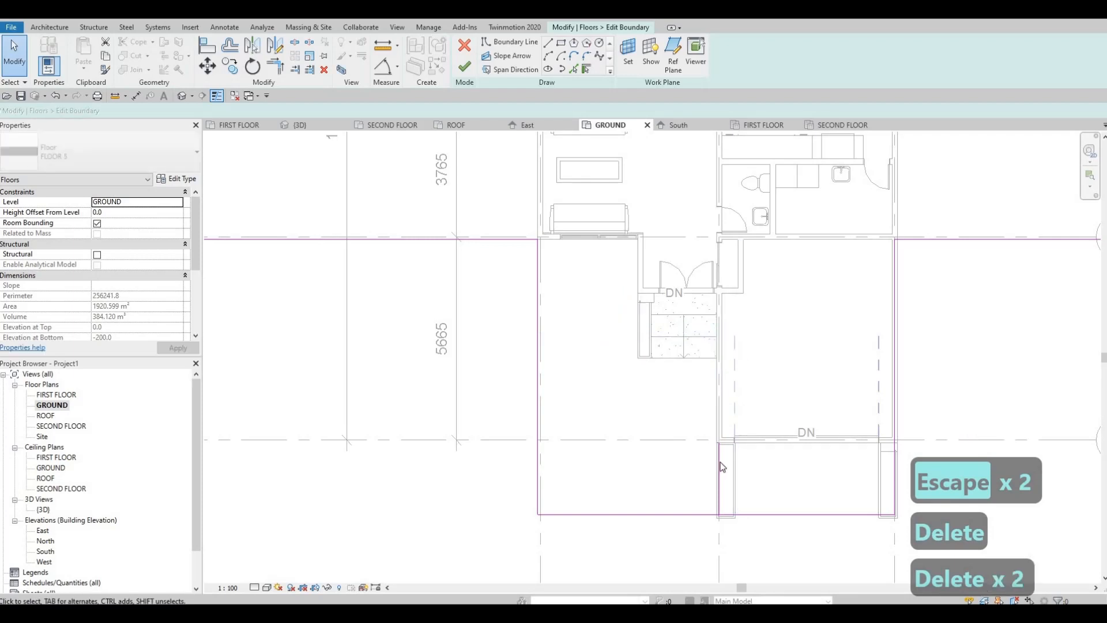
pyautogui.click(718, 461)
pyautogui.press('Delete')
pyautogui.scroll(-2, 761, 430)
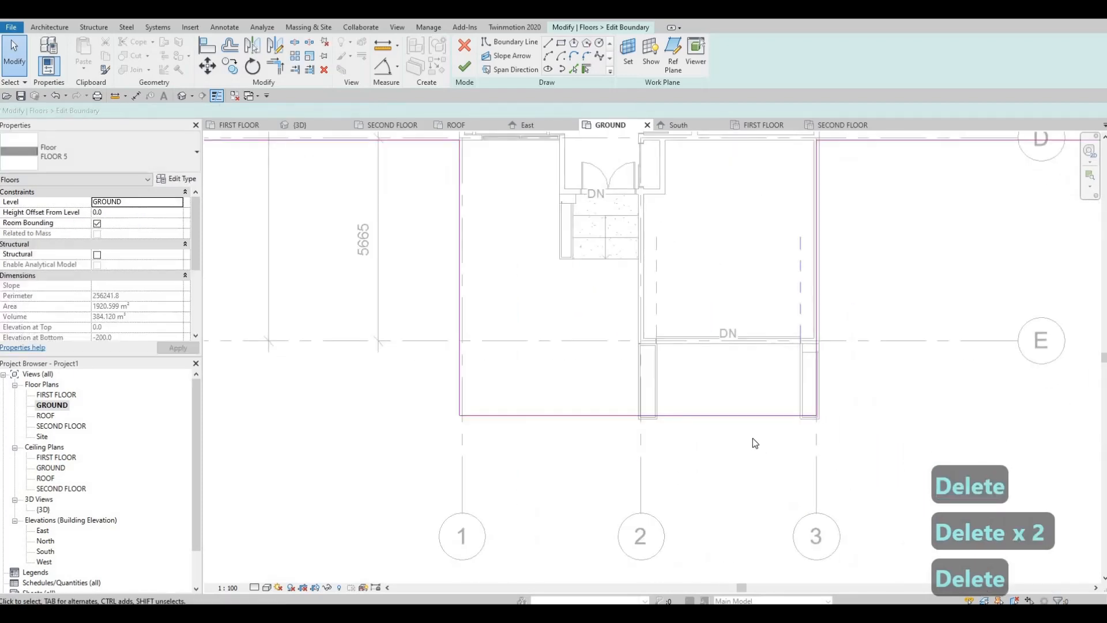
pyautogui.scroll(-1, 663, 409)
pyautogui.press('Escape')
pyautogui.press('Escape')
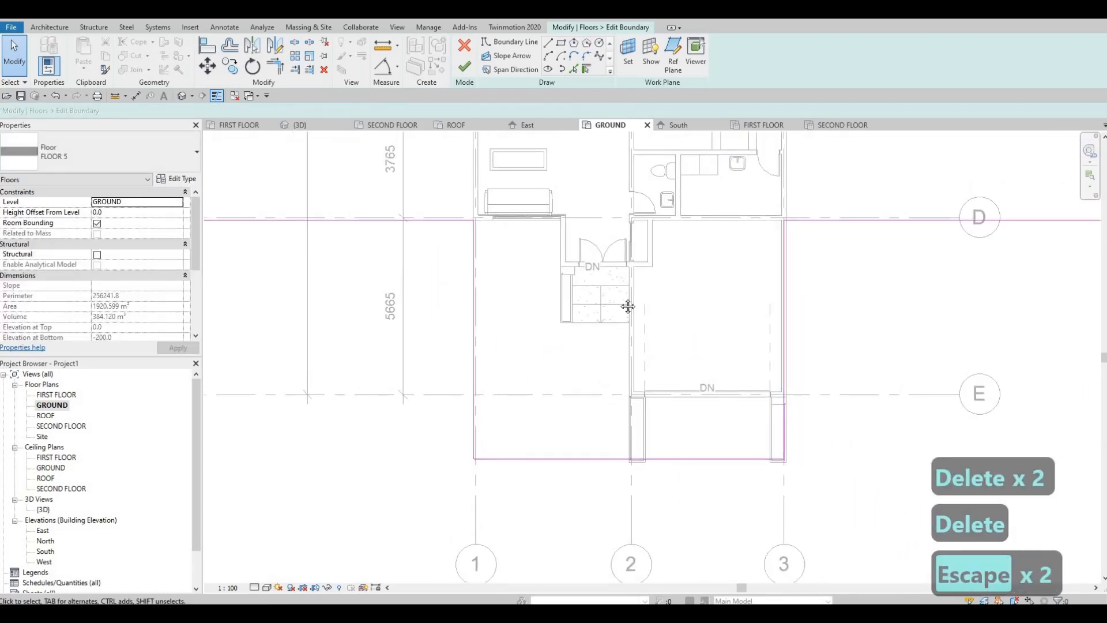
# Move the front floor's outer front edge closer to the house, just beyond the grid bubbles.
pyautogui.scroll(-5, 617, 398)
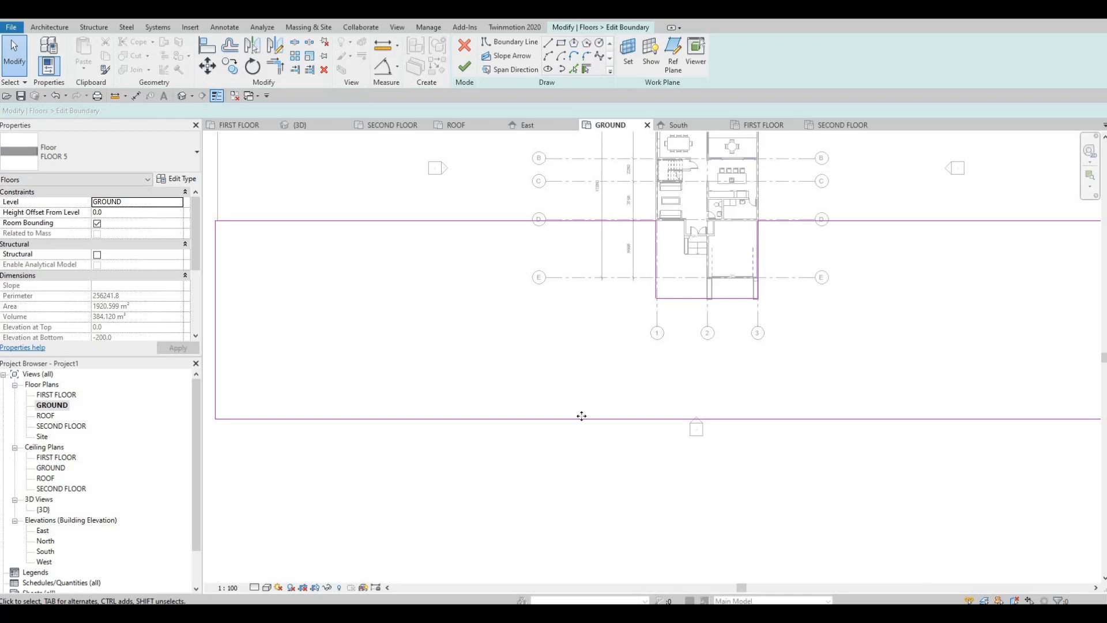
pyautogui.moveTo(581, 416); pyautogui.dragTo(589, 345)
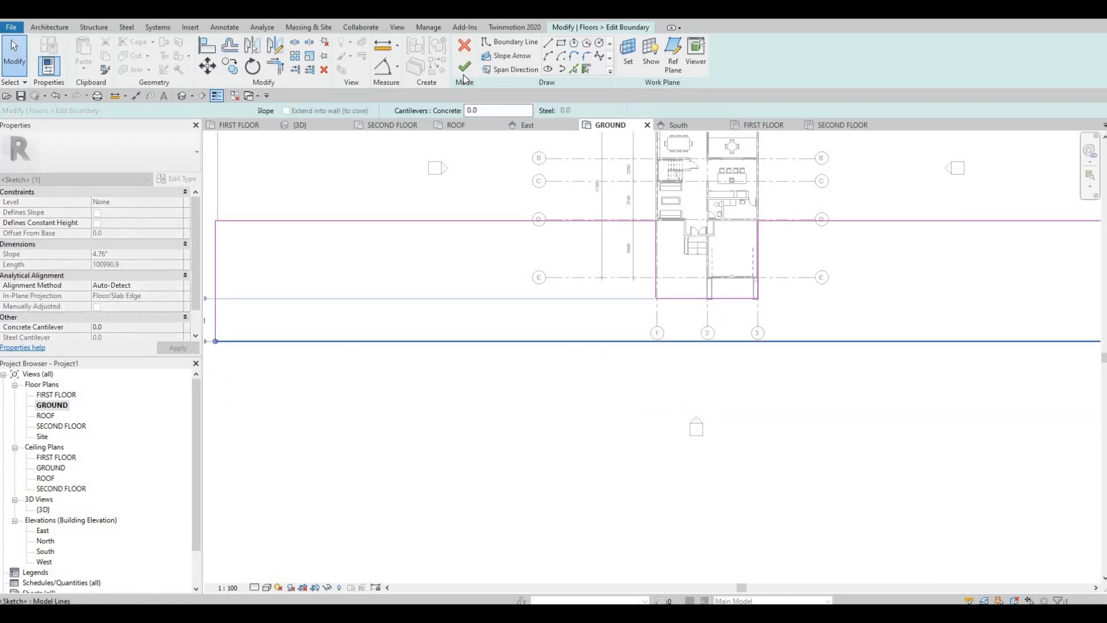
pyautogui.press('Escape')
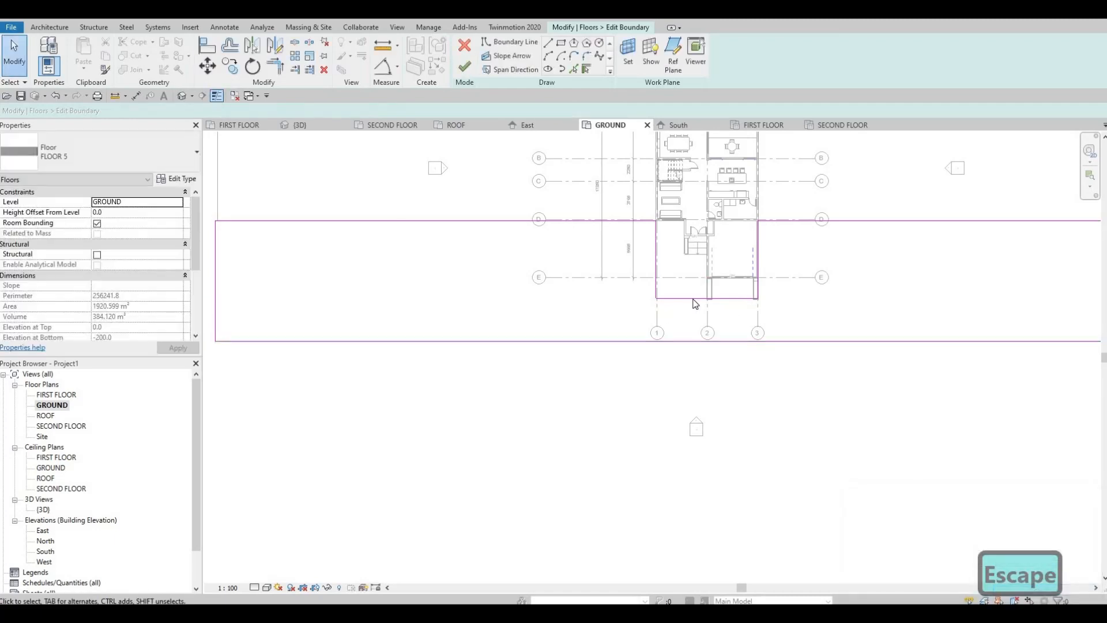
pyautogui.press('Escape')
# Delete the remaining boundary line along the garage wall at grid 2 and finish the floor sketch.
pyautogui.scroll(8, 666, 321)
pyautogui.click(673, 321)
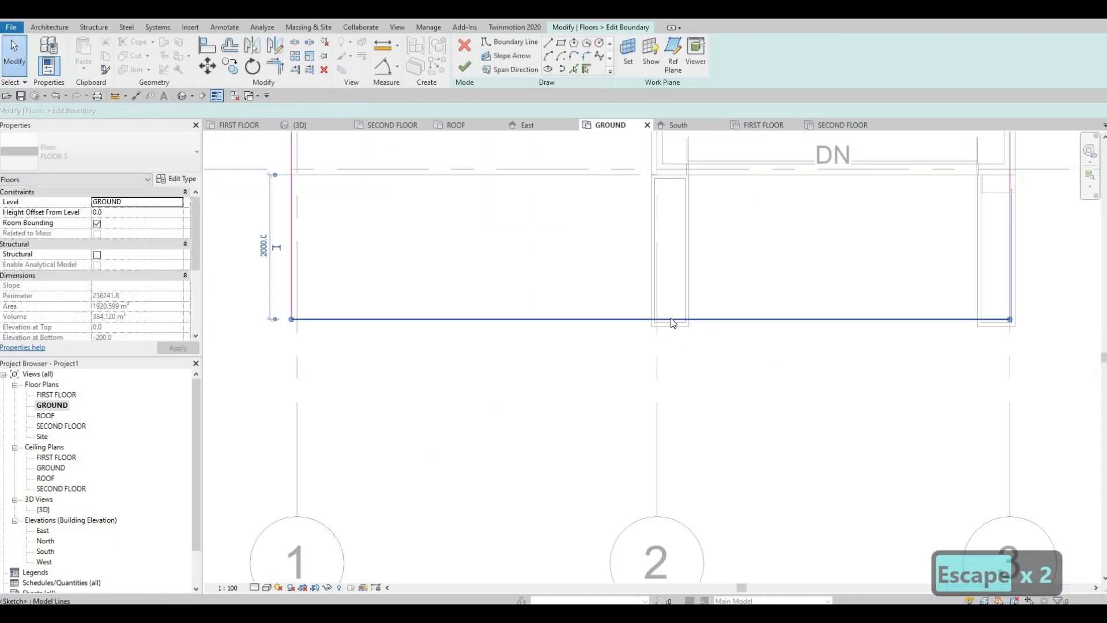
pyautogui.press('Escape')
pyautogui.scroll(-5, 669, 247)
pyautogui.scroll(3, 647, 257)
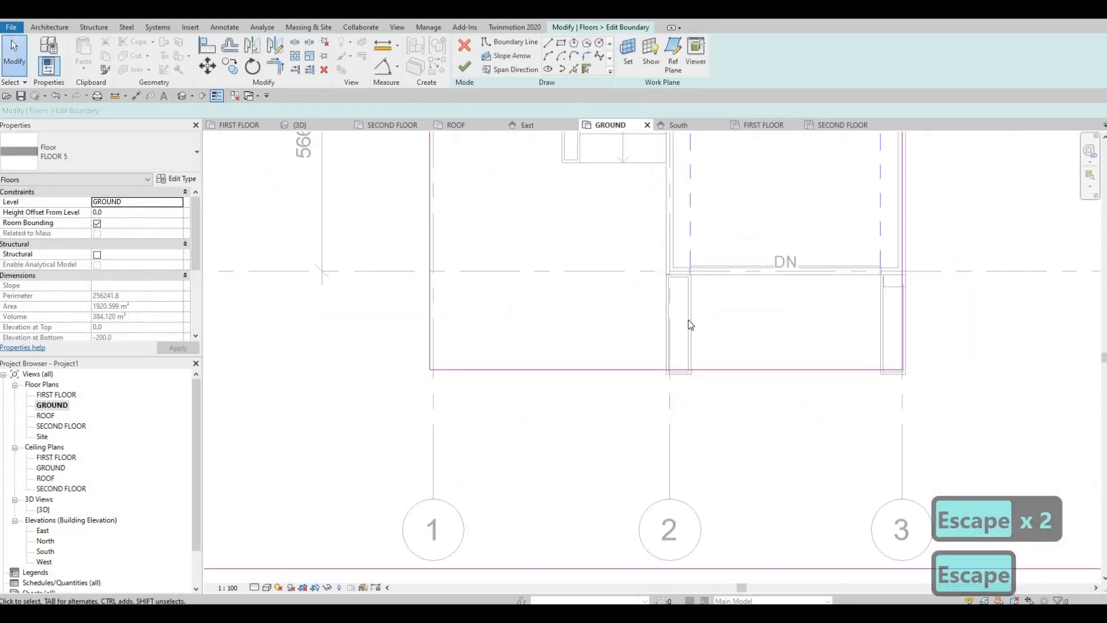
pyautogui.scroll(3, 686, 323)
pyautogui.click(666, 285)
pyautogui.press('Delete')
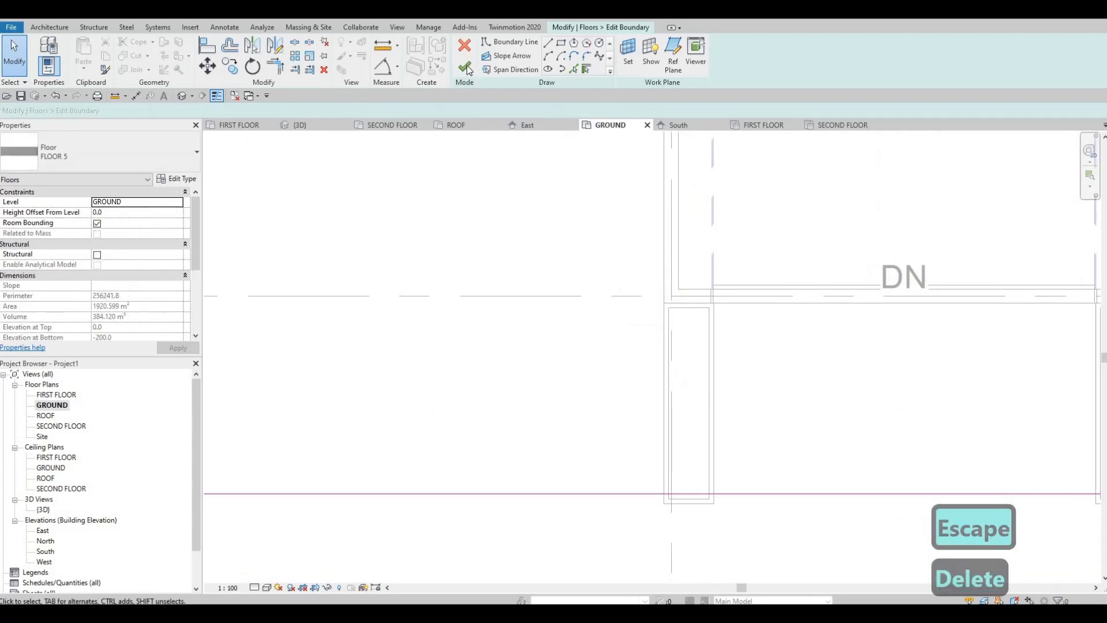
pyautogui.click(466, 68)
pyautogui.scroll(-5, 721, 300)
pyautogui.press('Escape')
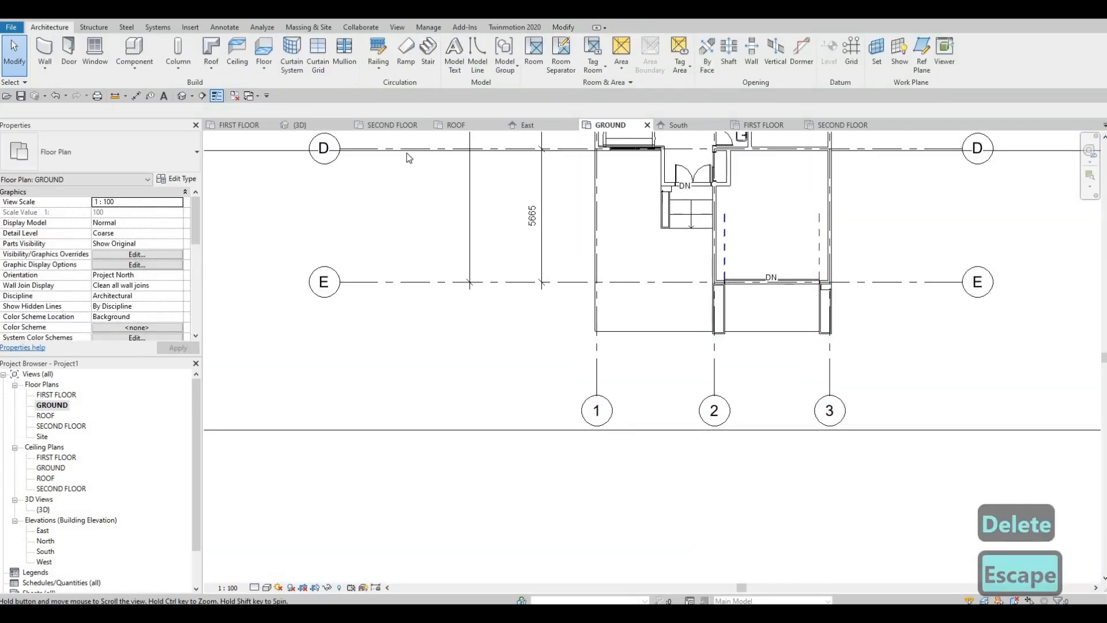
# In the 3D view, edit the front floor's boundary and move its rear edge on the entrance side forward, away from the grass floor.
pyautogui.click(186, 97)
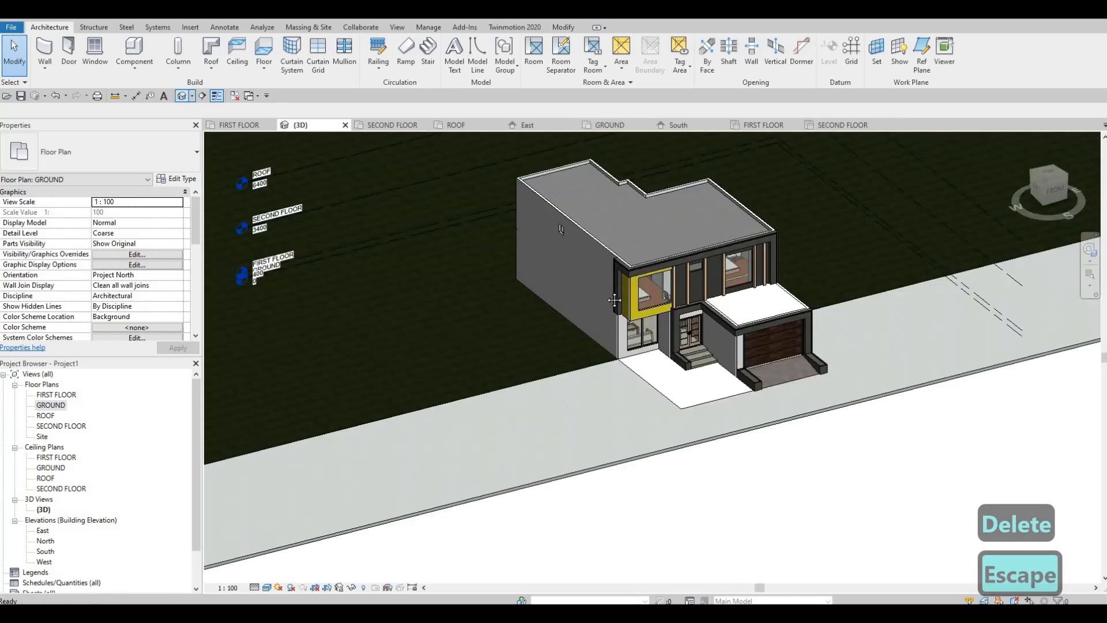
pyautogui.moveTo(614, 300); pyautogui.dragTo(610, 261, button='middle')
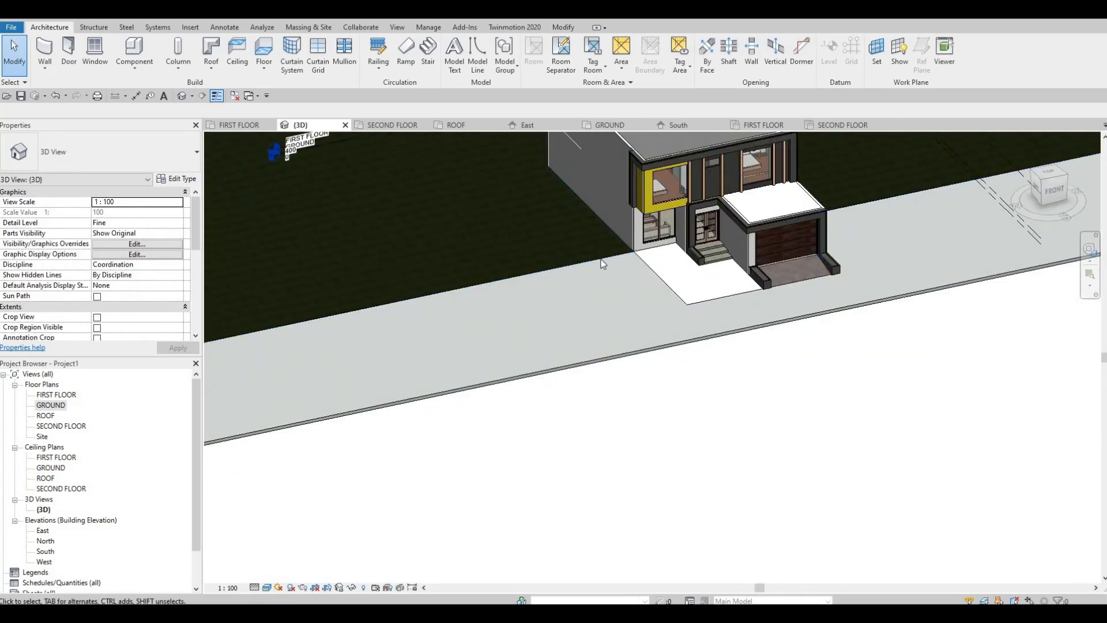
pyautogui.click(652, 267)
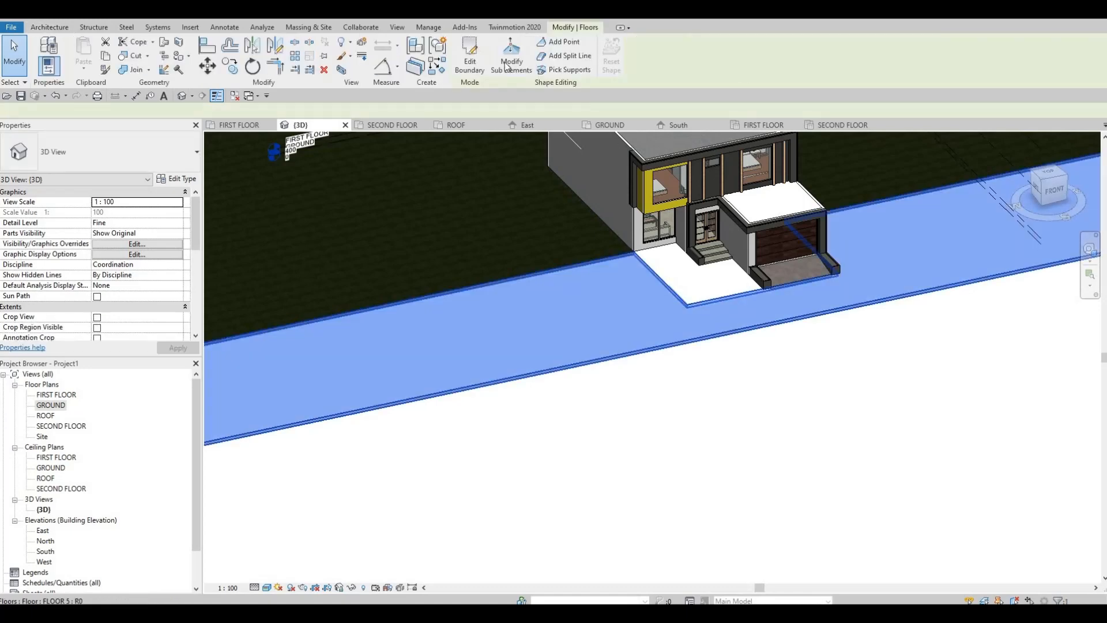
pyautogui.click(470, 58)
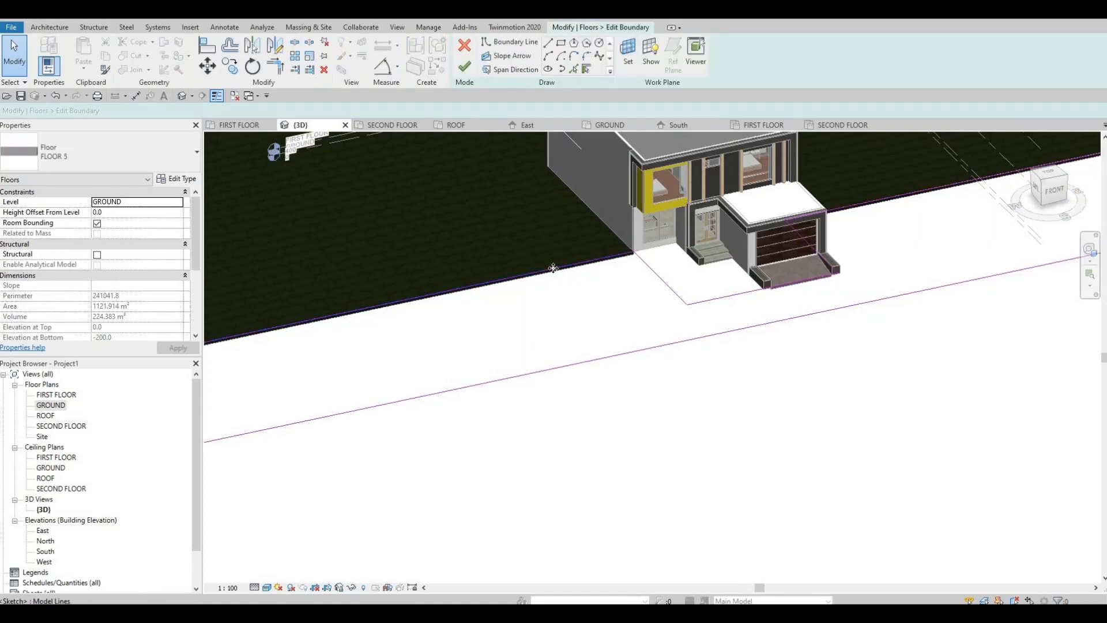
pyautogui.click(553, 268)
pyautogui.moveTo(592, 305)
pyautogui.mouseDown()
pyautogui.moveTo(638, 292)
pyautogui.moveTo(642, 301)
pyautogui.mouseUp()
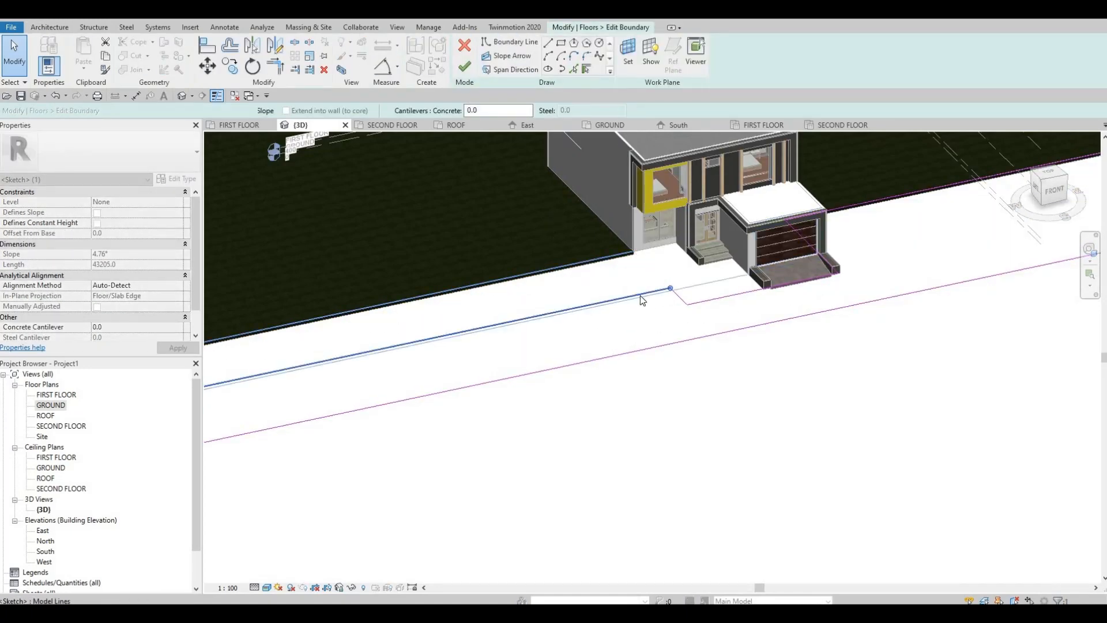
pyautogui.press('Escape')
pyautogui.press('Escape')
# Align the floor's rear boundary line beyond the garage with the moved entrance-side line and finish the boundary edit.
pyautogui.press('a')
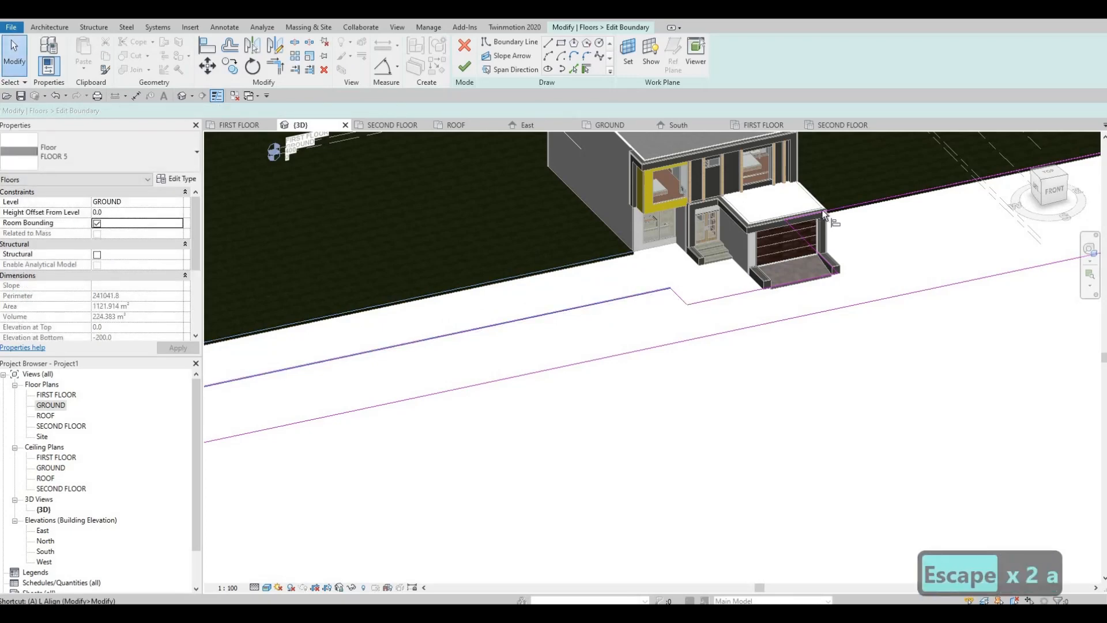
pyautogui.press('l')
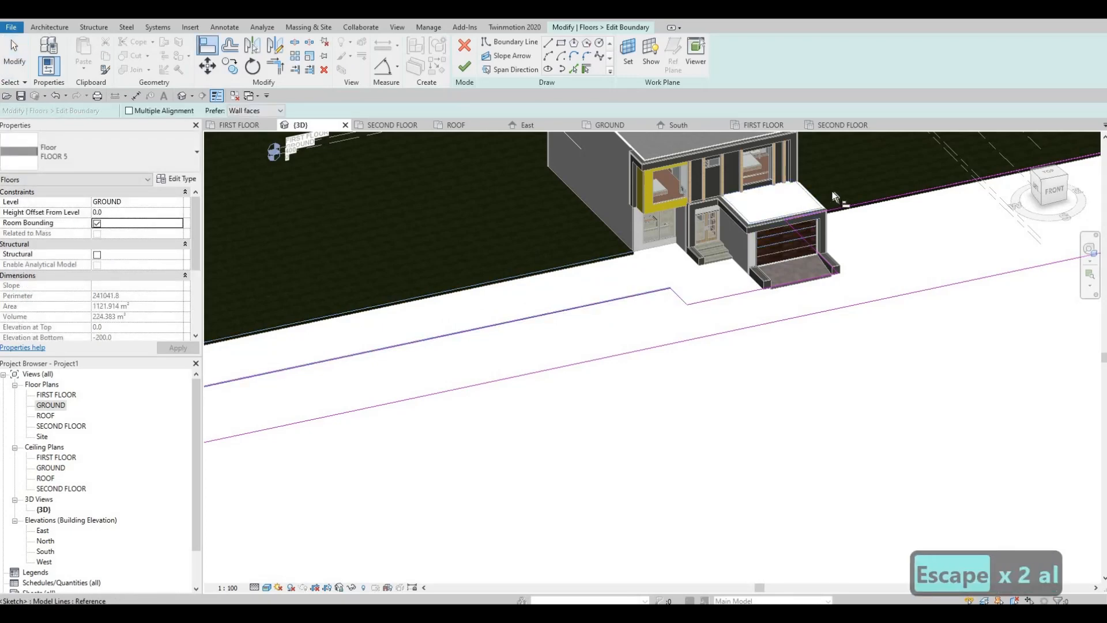
pyautogui.click(659, 289)
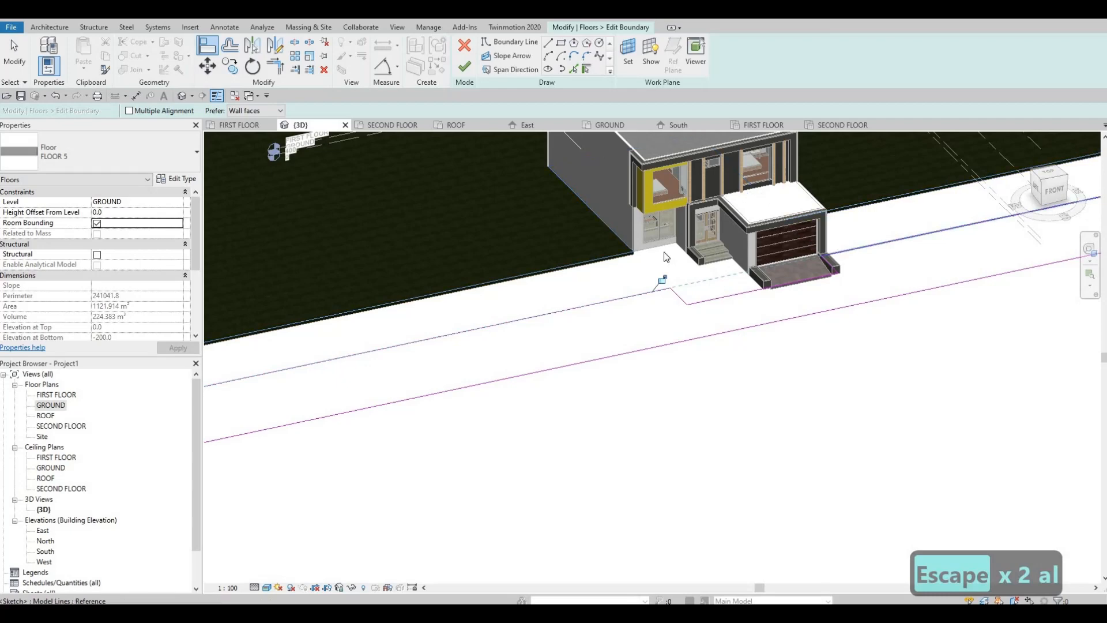
pyautogui.press('Escape')
pyautogui.press('Escape')
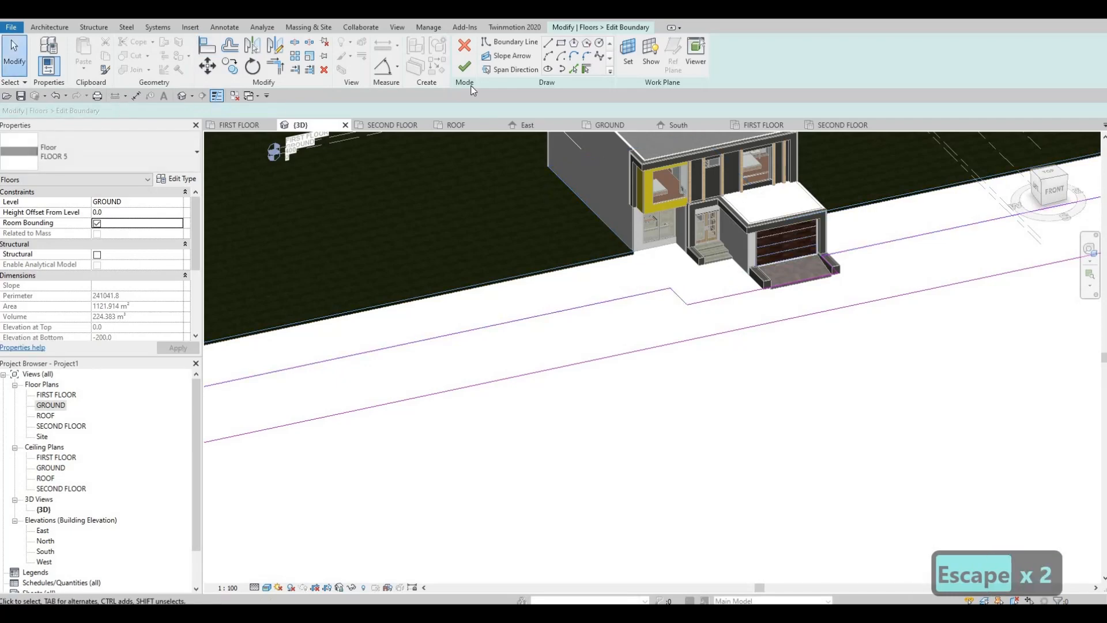
pyautogui.click(464, 66)
pyautogui.press('Escape')
pyautogui.press('Escape')
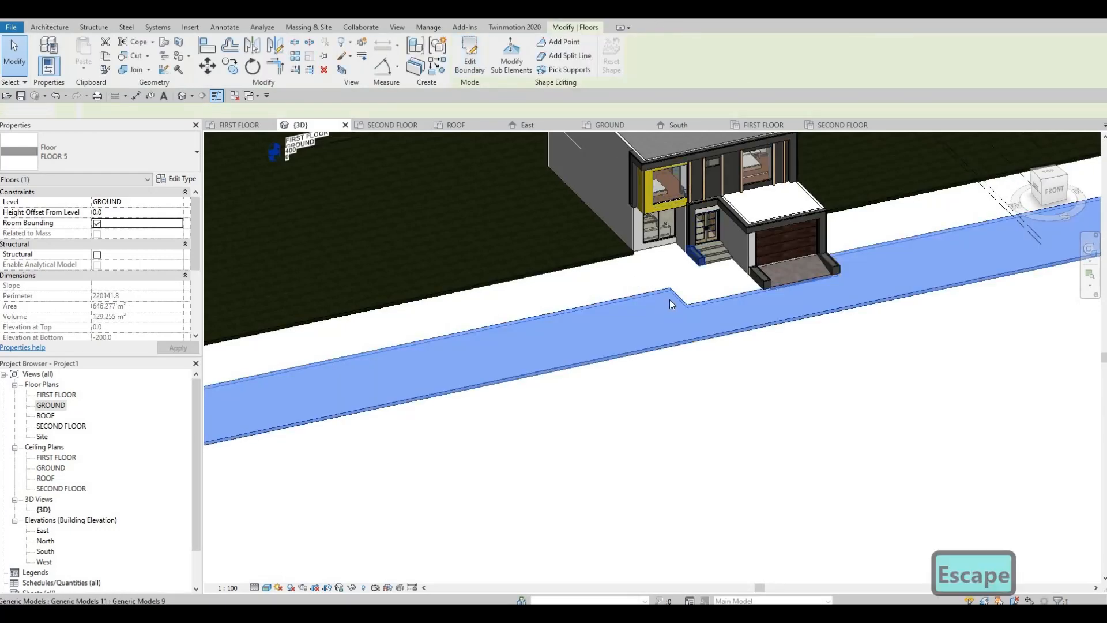
pyautogui.scroll(-2, 670, 299)
pyautogui.scroll(-1, 617, 352)
pyautogui.moveTo(584, 393); pyautogui.dragTo(593, 407, button='middle')
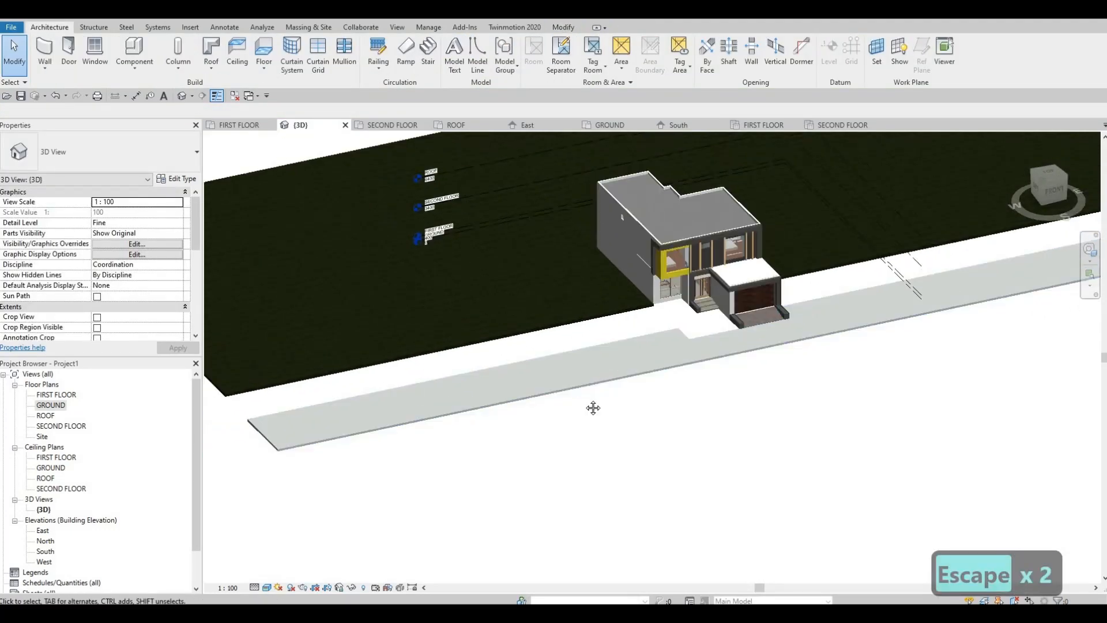
pyautogui.moveTo(744, 319); pyautogui.dragTo(709, 374, button='middle')
pyautogui.scroll(4, 784, 385)
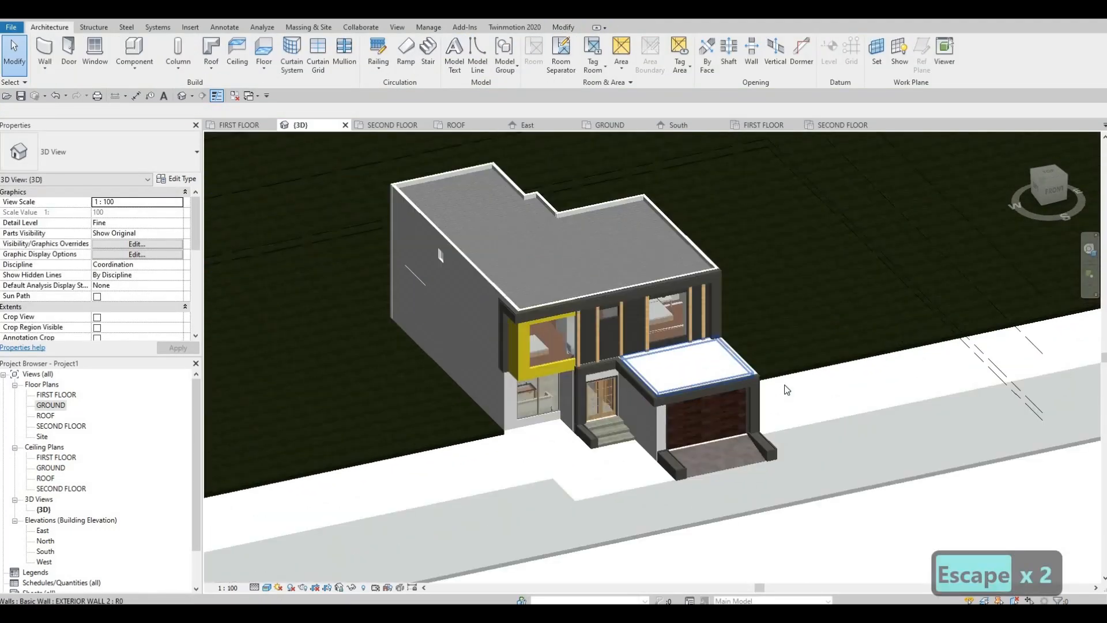